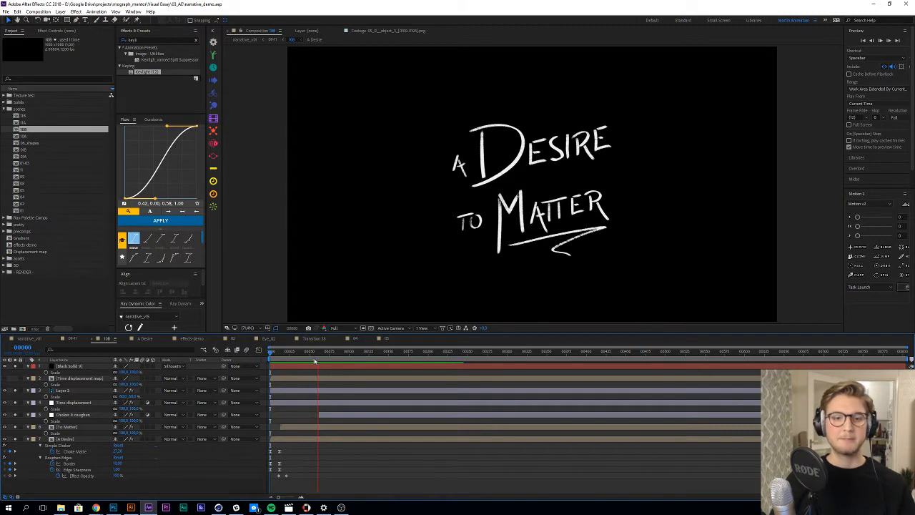
# Step: Preview the "A Desire to Matter" title animation, stop playback and switch to Photoshop
pyautogui.press('space')
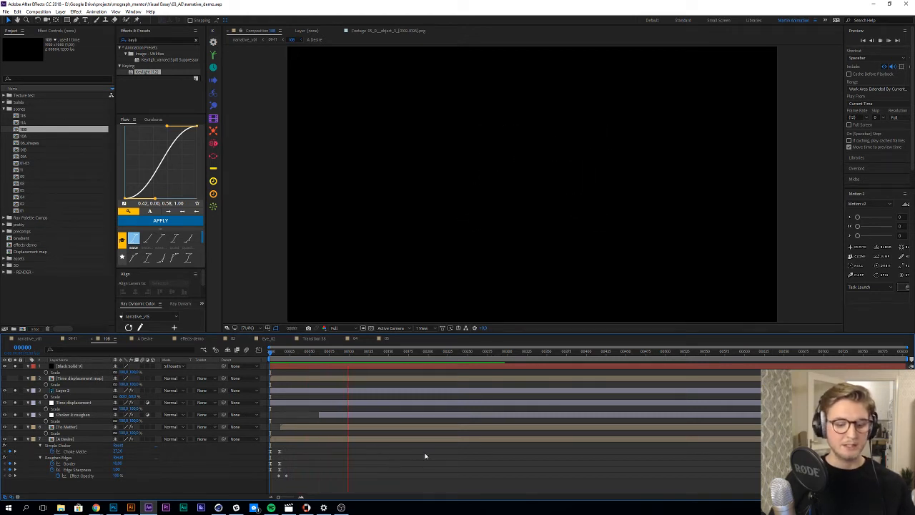
pyautogui.press('space')
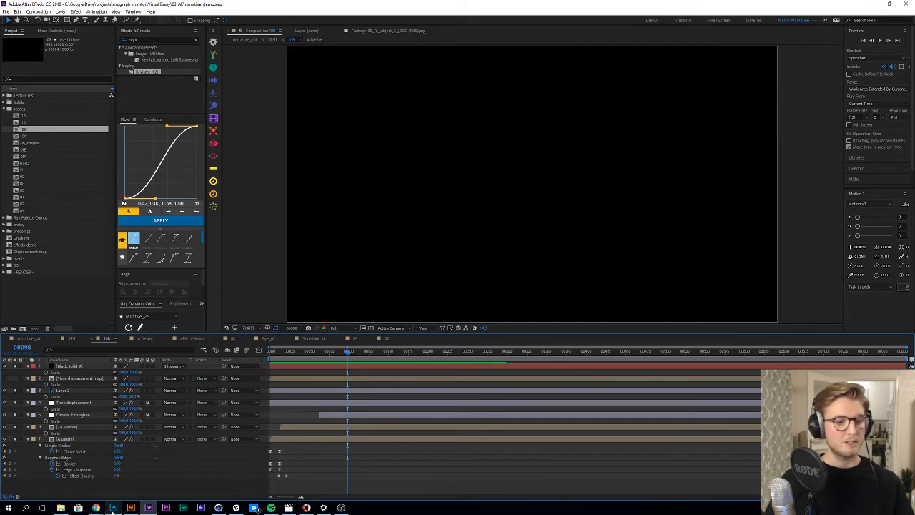
pyautogui.click(113, 508)
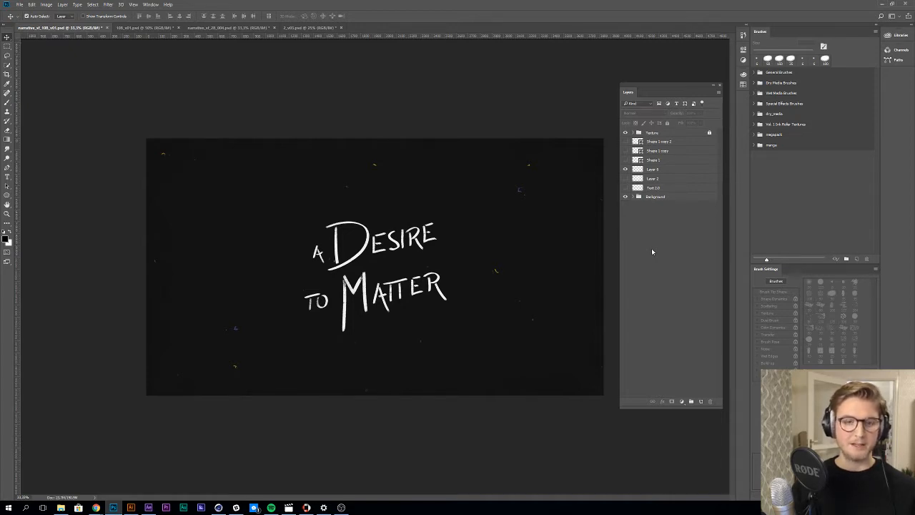
# Step: Show and hide the hand-lettered text layers one by one to compare them, leaving the "A Desire to Matter" lettering visible
pyautogui.click(637, 170)
pyautogui.click(627, 170)
pyautogui.click(627, 170)
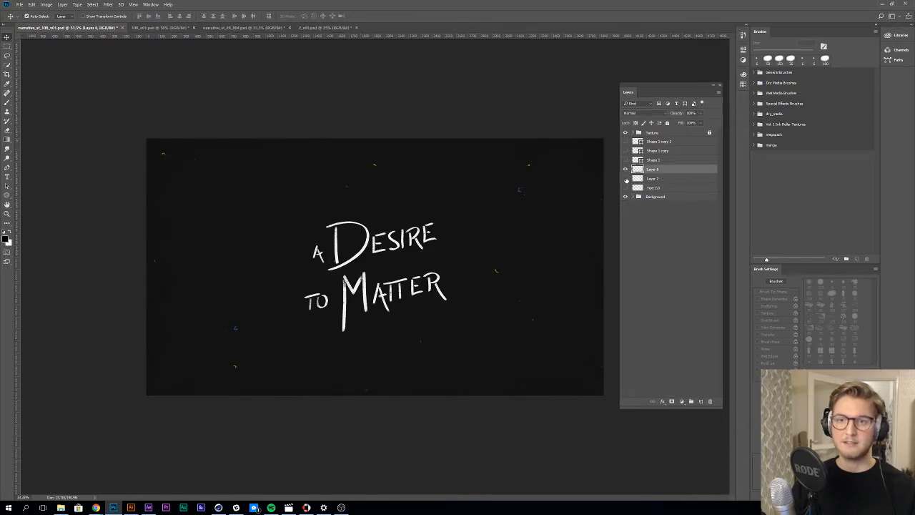
pyautogui.click(626, 179)
pyautogui.click(631, 180)
pyautogui.click(627, 171)
pyautogui.click(626, 179)
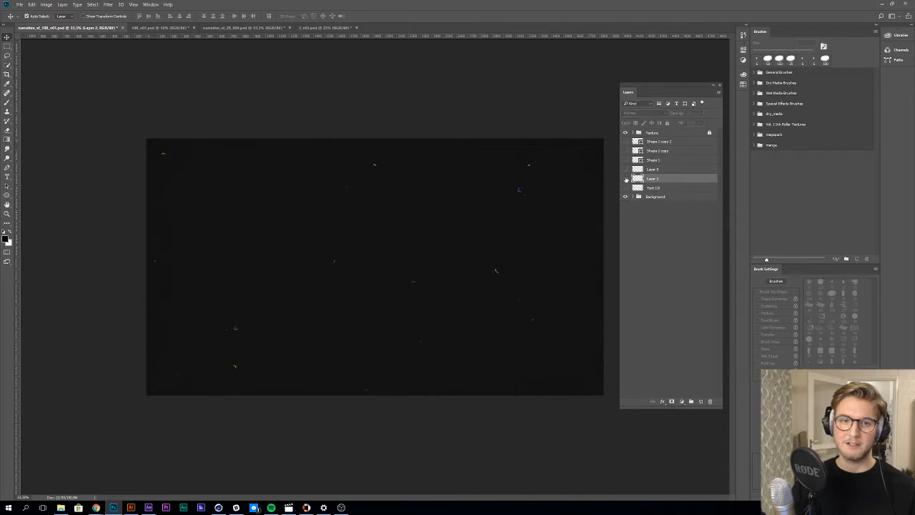
pyautogui.click(627, 188)
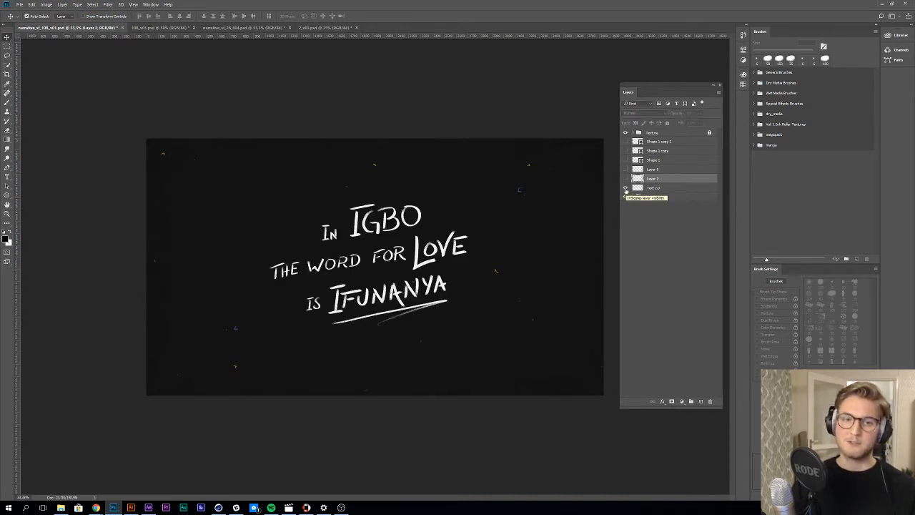
pyautogui.click(626, 188)
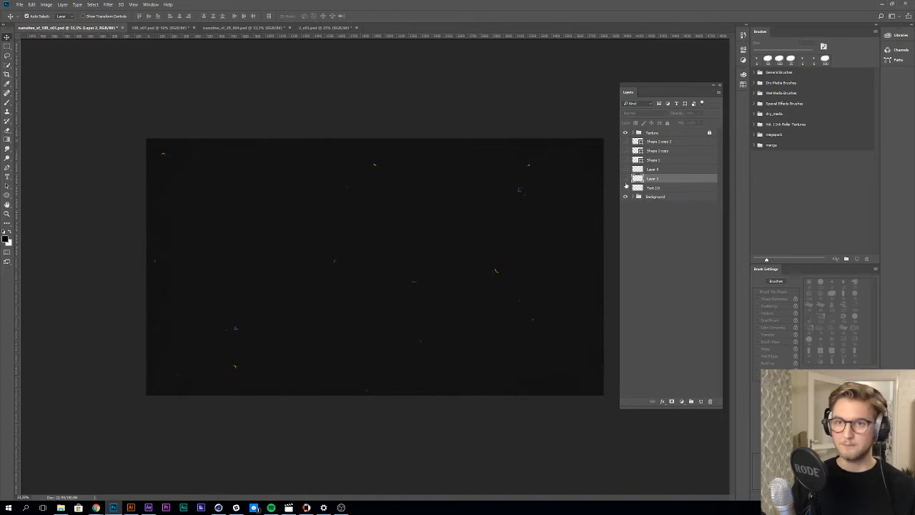
pyautogui.click(626, 178)
pyautogui.click(626, 178)
pyautogui.click(626, 168)
# Step: Toggle the three Shape 1 guide-line layers and the Background group on and off to inspect them, and clear the layer selection
pyautogui.click(626, 159)
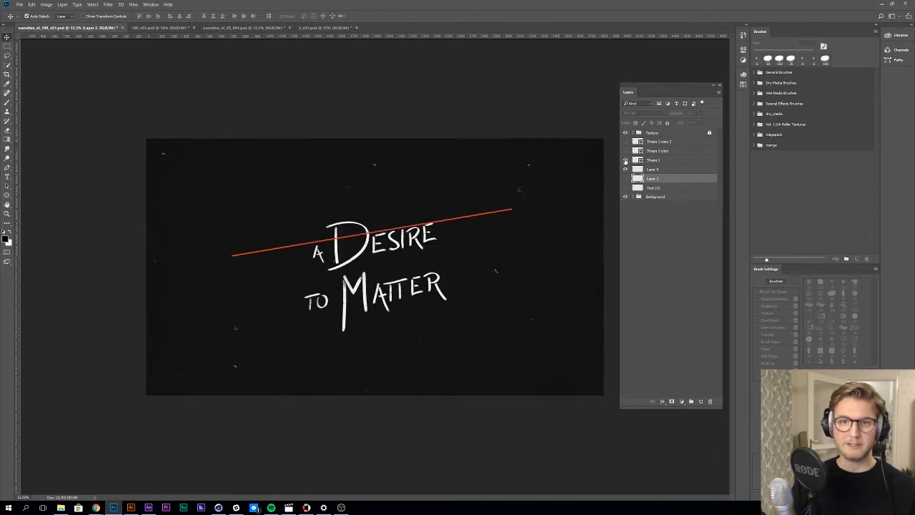
pyautogui.click(626, 159)
pyautogui.click(627, 151)
pyautogui.click(626, 151)
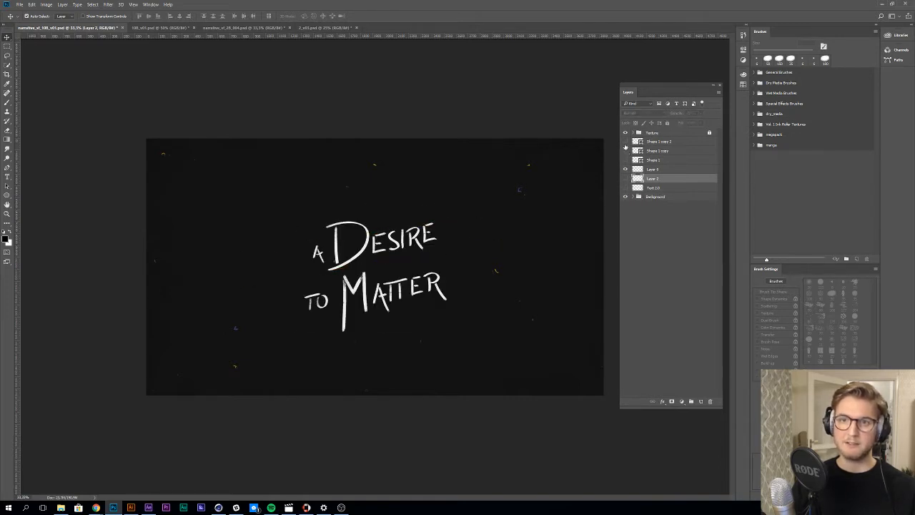
pyautogui.click(627, 142)
pyautogui.click(626, 141)
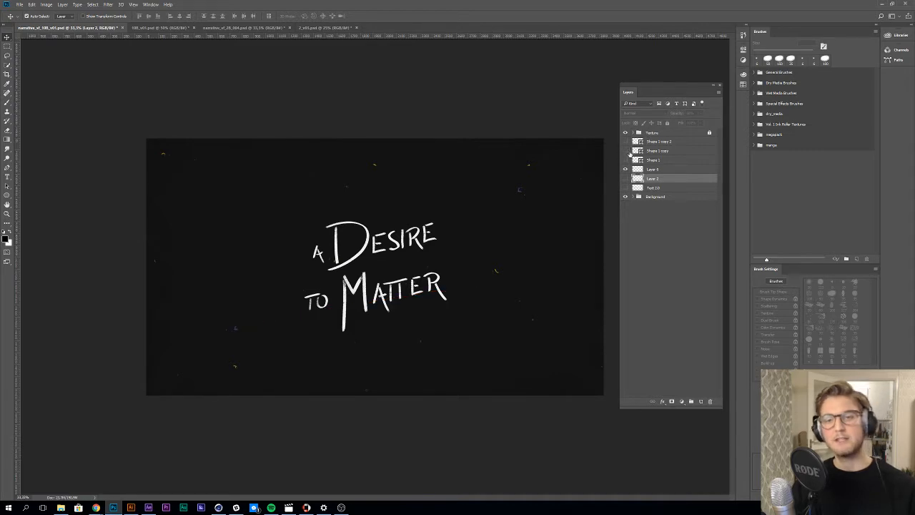
pyautogui.click(627, 134)
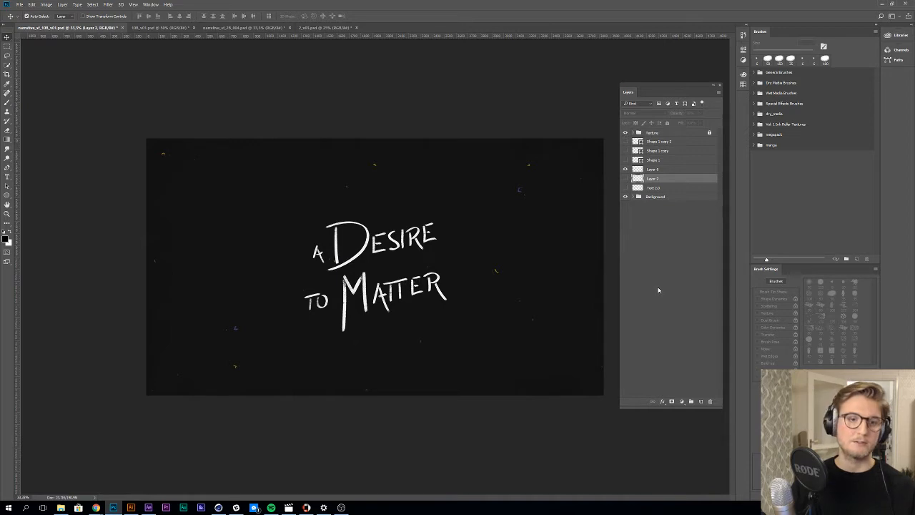
pyautogui.click(626, 196)
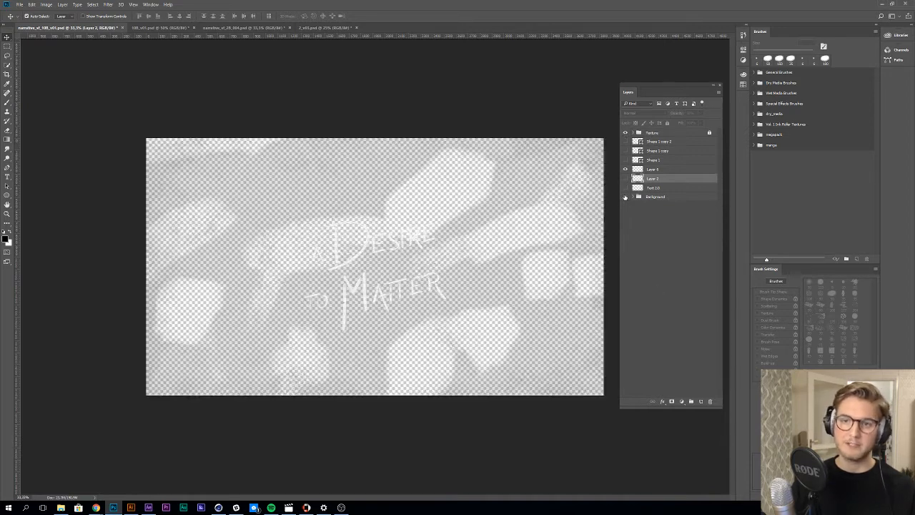
pyautogui.click(625, 196)
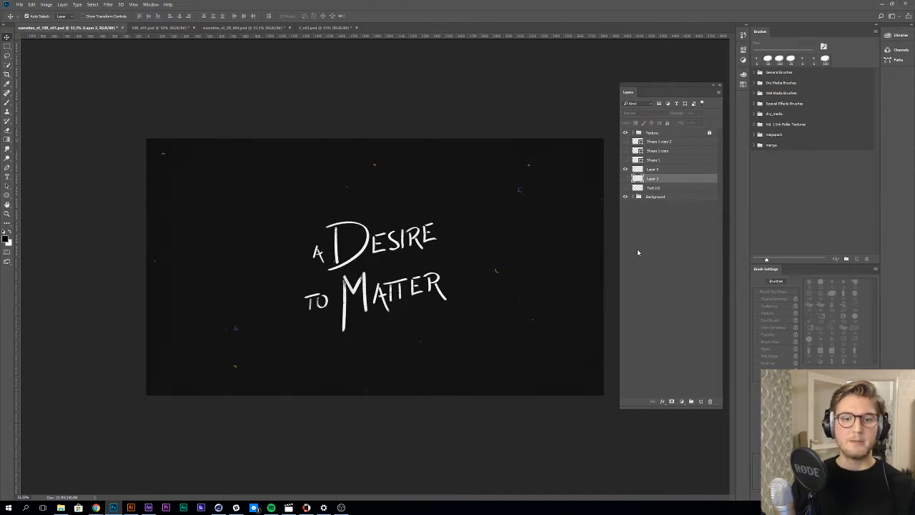
pyautogui.click(692, 230)
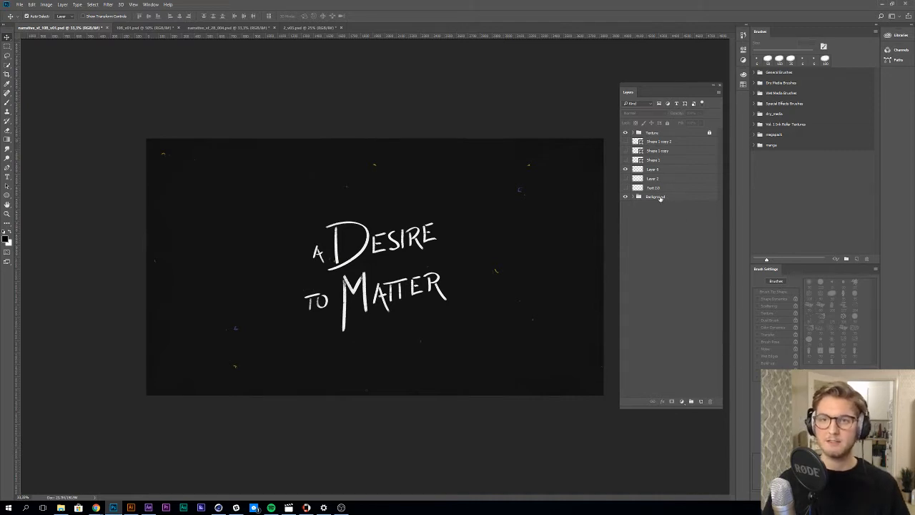
# Step: Switch to the 10B_v01.psd document and toggle its only lettering layer off and on to inspect it
pyautogui.click(142, 29)
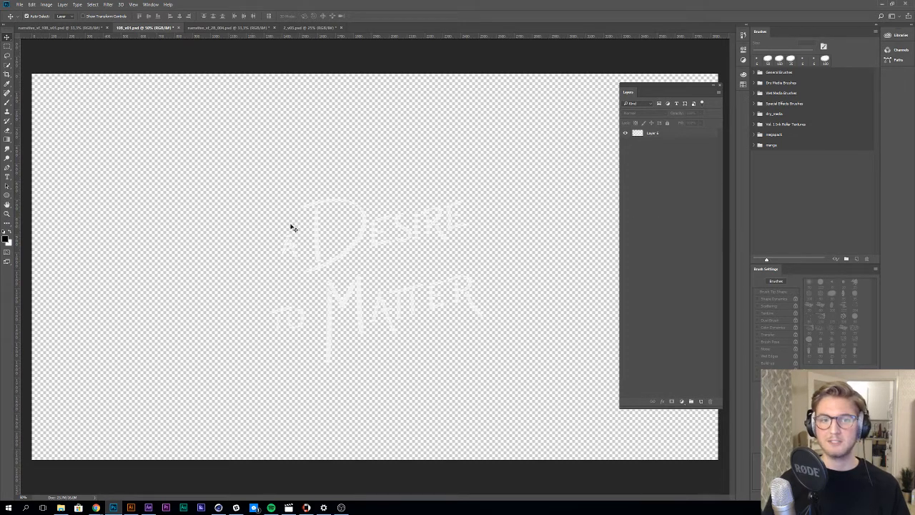
pyautogui.click(627, 134)
pyautogui.click(627, 134)
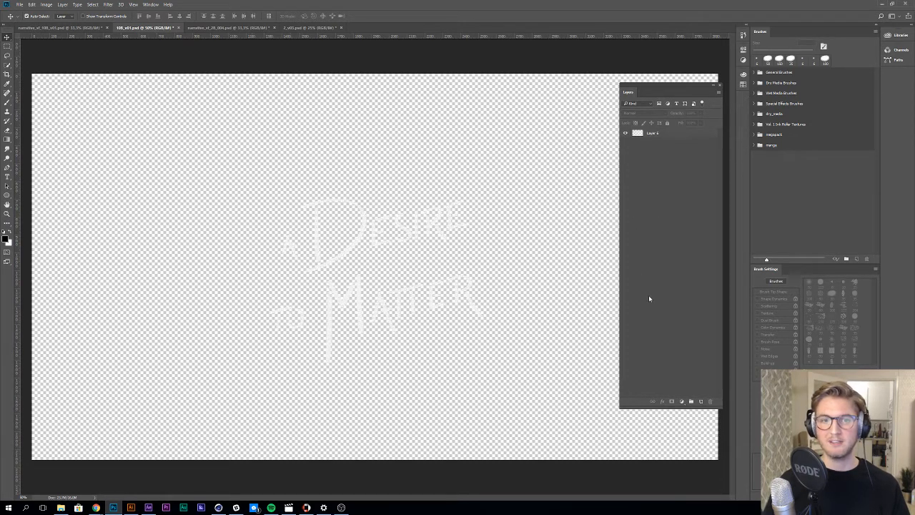
# Step: Add a black Solid Color fill layer, place it beneath the lettering layer and check the lettering against it
pyautogui.click(681, 402)
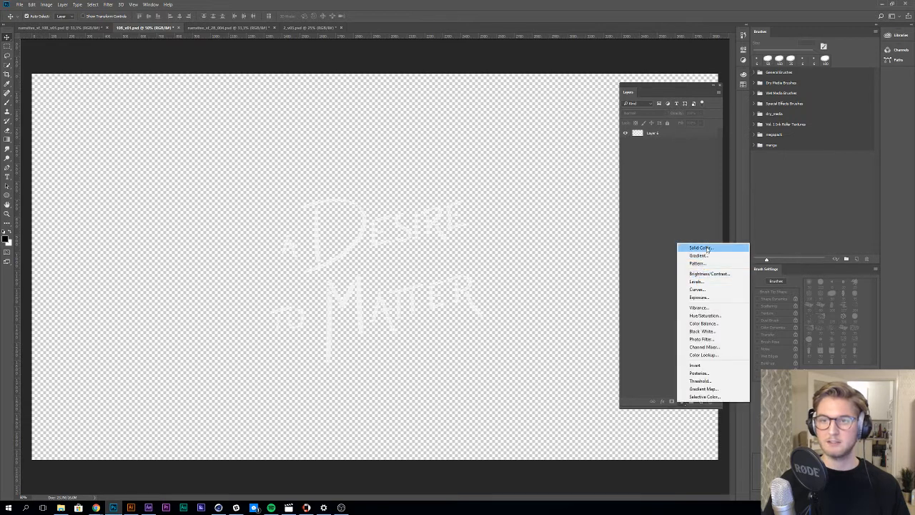
pyautogui.click(708, 247)
pyautogui.click(860, 252)
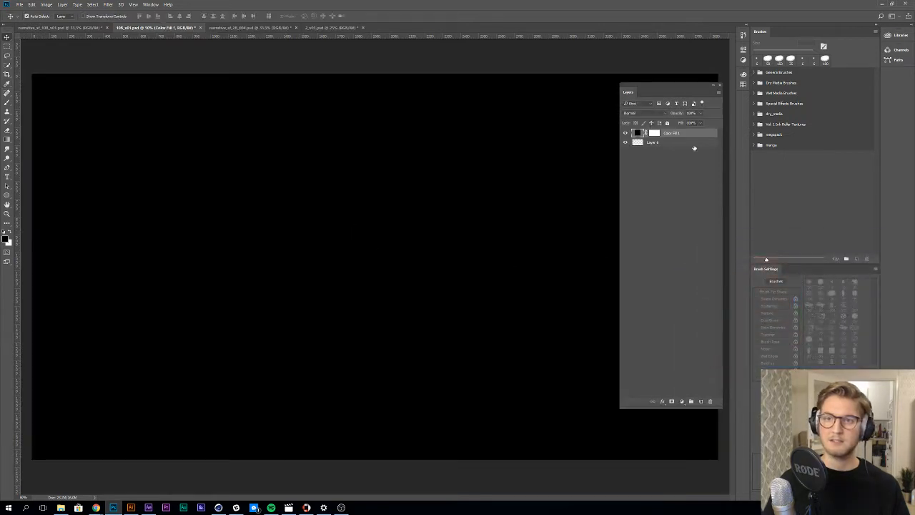
pyautogui.moveTo(695, 142); pyautogui.dragTo(687, 132)
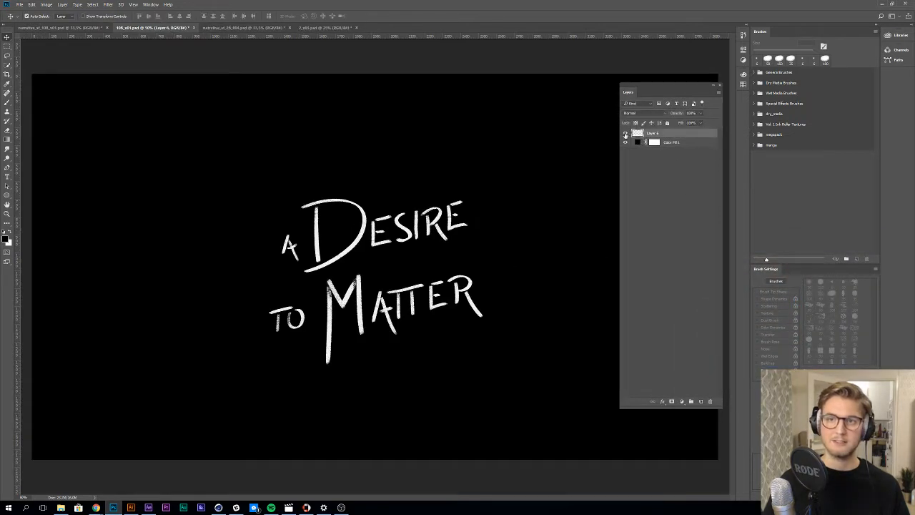
pyautogui.click(626, 133)
pyautogui.click(626, 133)
pyautogui.click(690, 143)
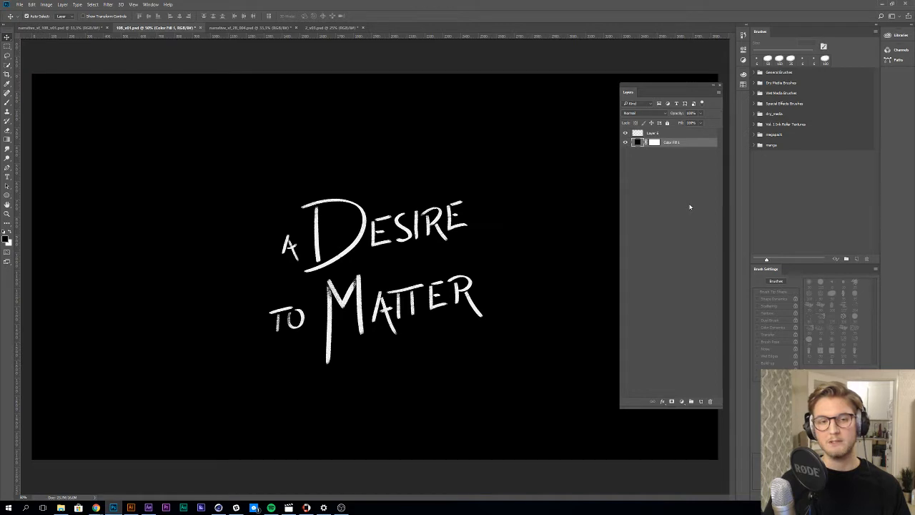
# Step: Hide and delete the black color fill layer beneath the lettering
pyautogui.click(626, 143)
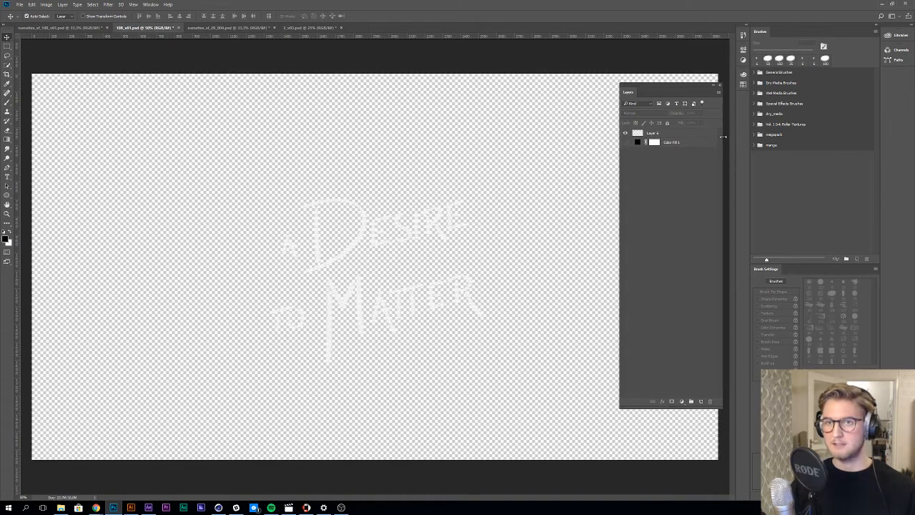
pyautogui.click(706, 144)
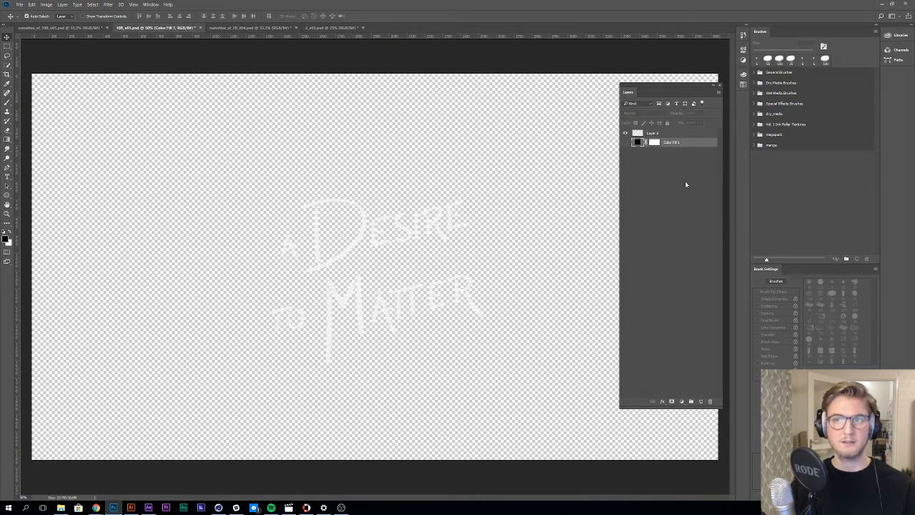
pyautogui.press('Delete')
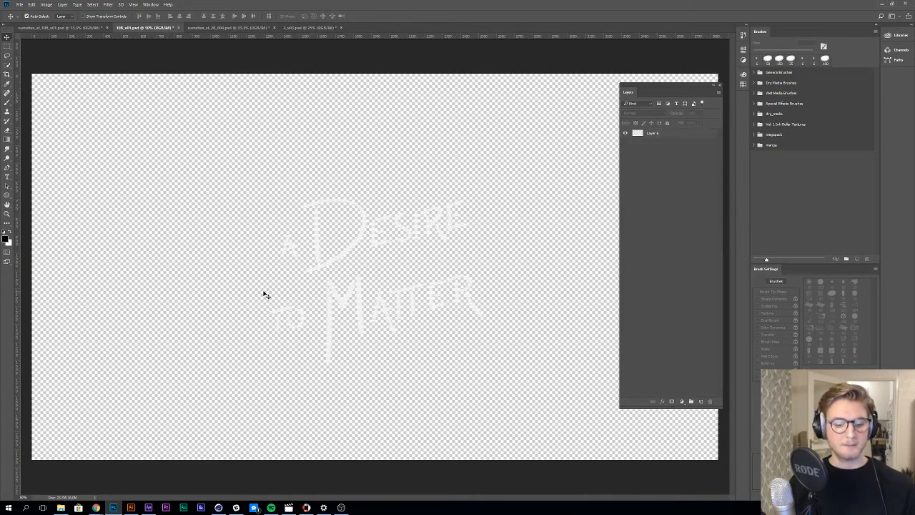
# Step: Switch to After Effects and examine the separate letter layers inside the A Desire precomp
pyautogui.moveTo(96, 509)
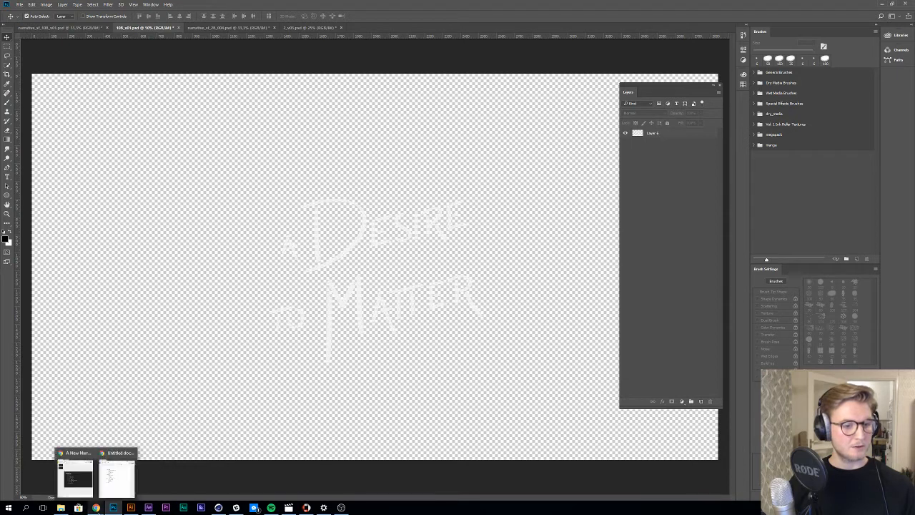
pyautogui.moveTo(149, 509)
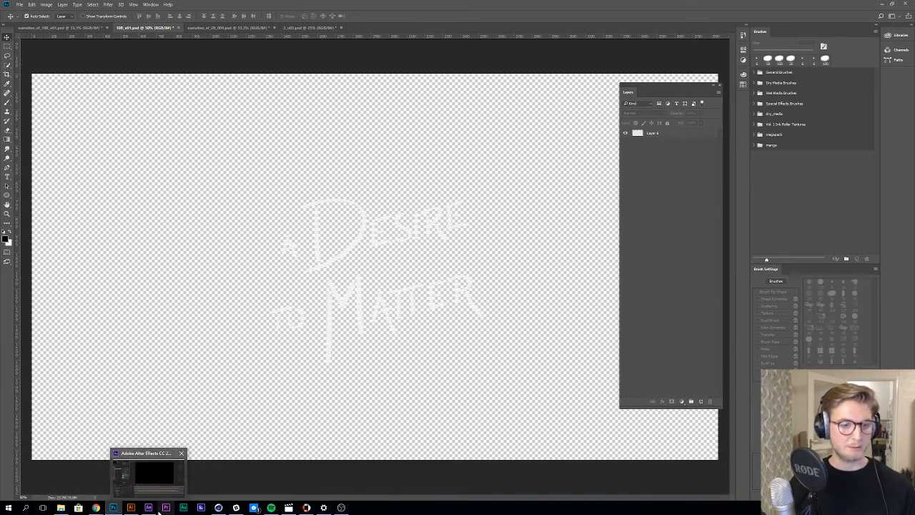
pyautogui.click(150, 508)
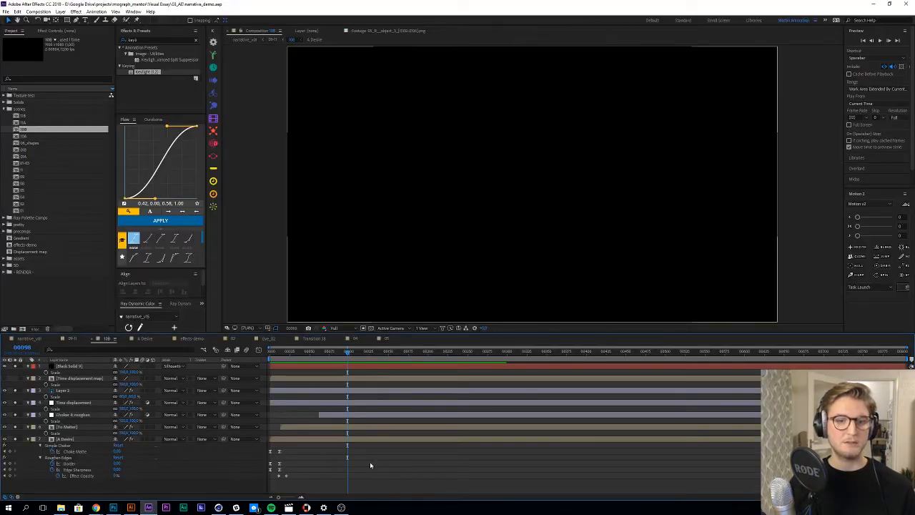
pyautogui.doubleClick(316, 440)
pyautogui.click(45, 416)
pyautogui.click(65, 403)
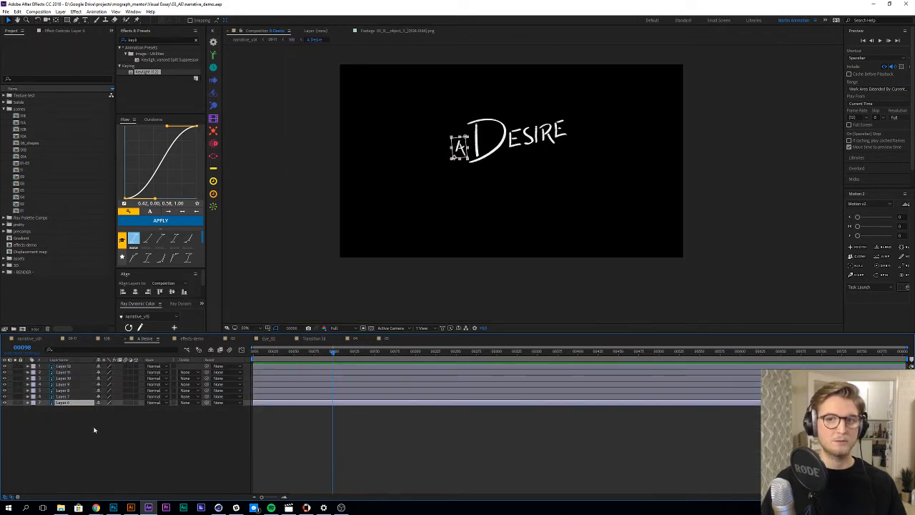
pyautogui.click(321, 431)
pyautogui.press('Tab')
pyautogui.click(337, 439)
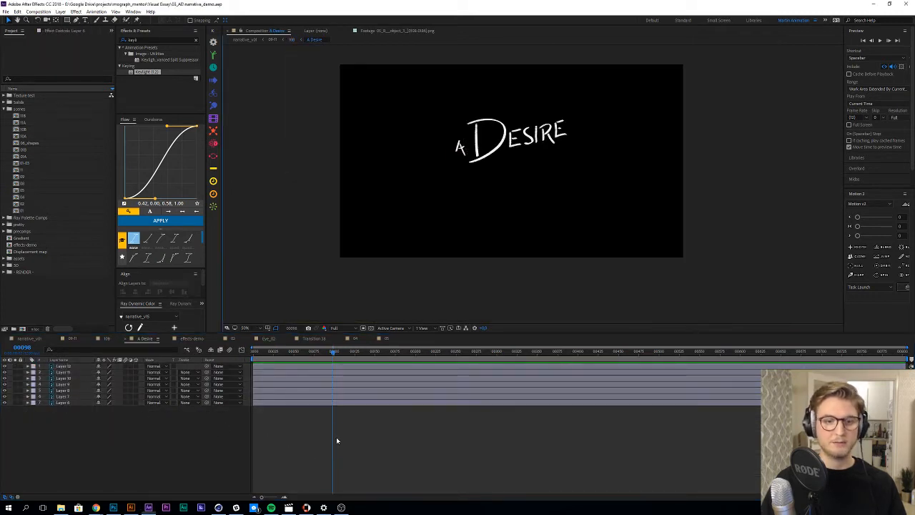
pyautogui.click(400, 460)
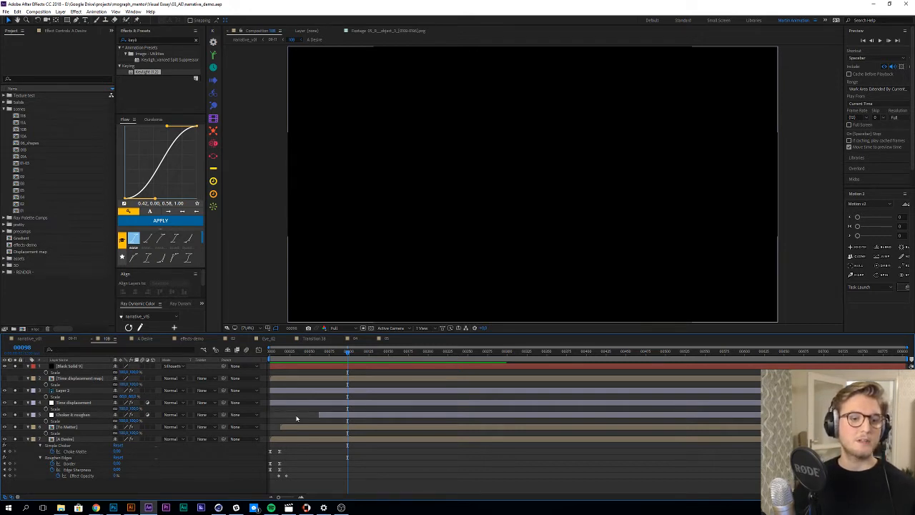
# Step: Delete all existing layers from the effects-demo composition
pyautogui.click(194, 339)
pyautogui.moveTo(90, 435); pyautogui.dragTo(28, 366)
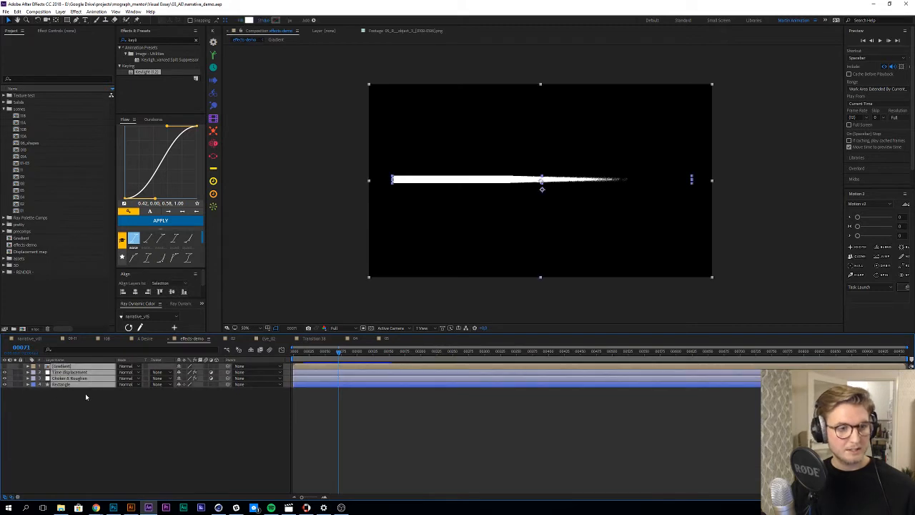
pyautogui.press('Delete')
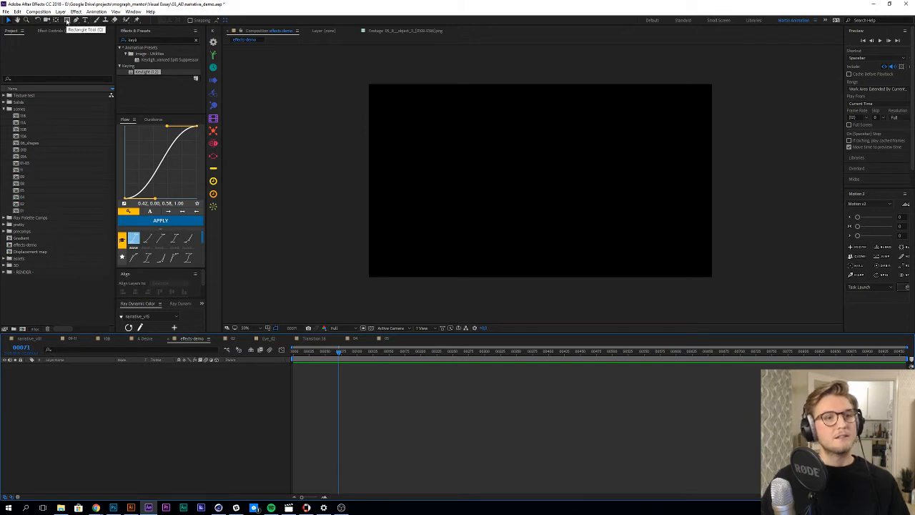
# Step: Draw a long, thin white rectangle horizontally across the effects-demo composition and move it slightly down
pyautogui.click(66, 20)
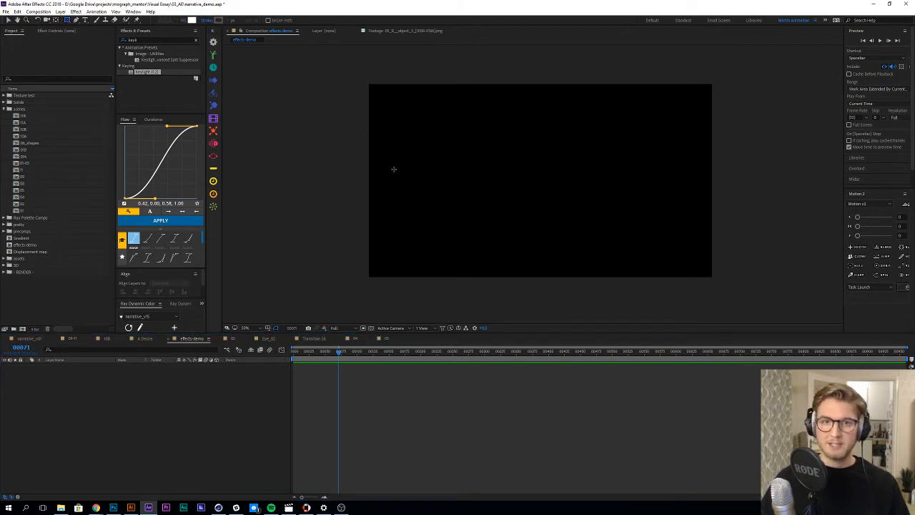
pyautogui.moveTo(393, 174)
pyautogui.mouseDown()
pyautogui.moveTo(648, 189)
pyautogui.moveTo(694, 179)
pyautogui.mouseUp()
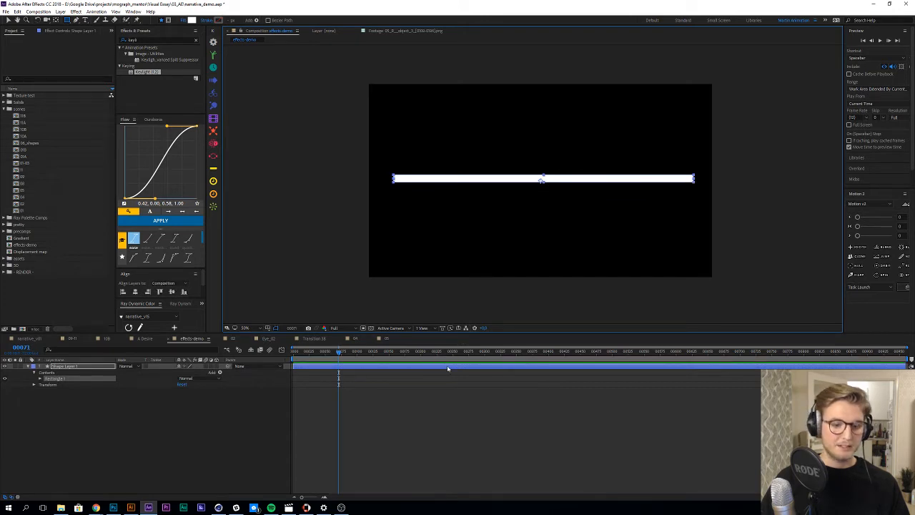
pyautogui.click(448, 368)
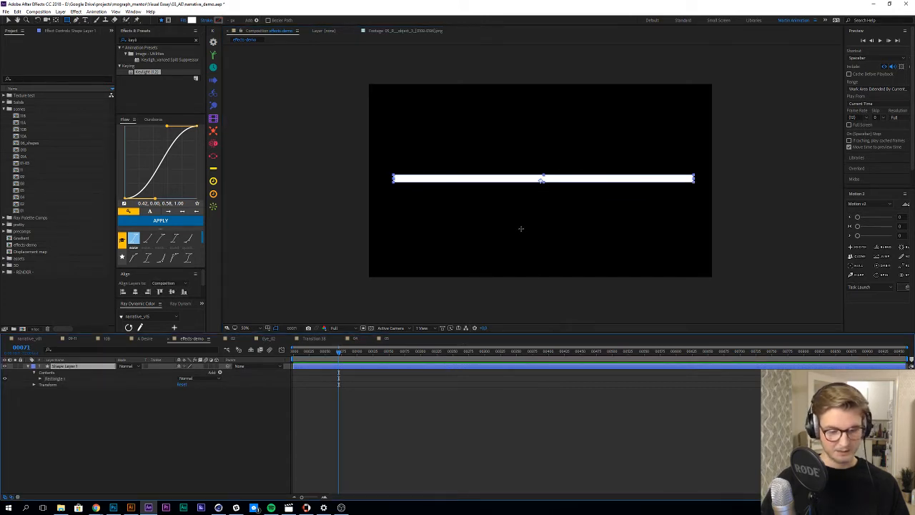
pyautogui.press('v')
pyautogui.moveTo(530, 180); pyautogui.dragTo(530, 184)
pyautogui.click(74, 432)
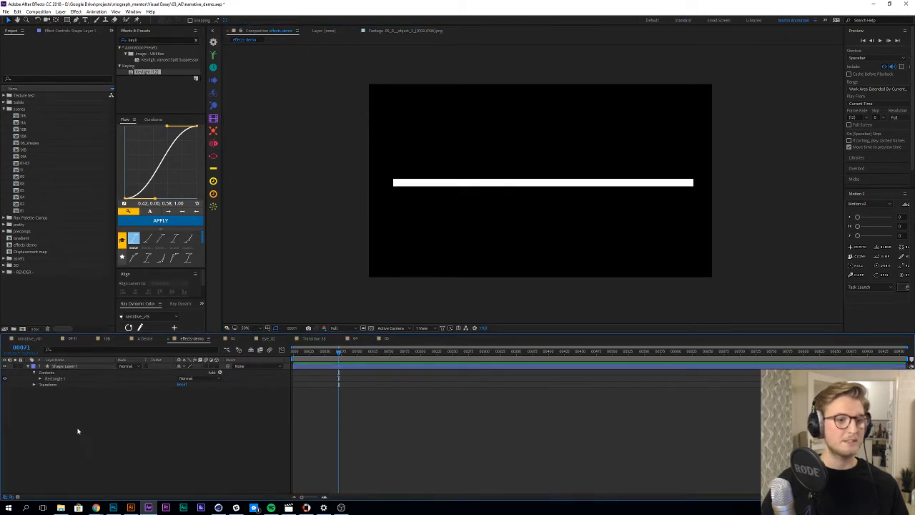
# Step: Rename the white rectangle's layer as Shape
pyautogui.click(84, 367)
pyautogui.press('Return')
pyautogui.write('Shape')
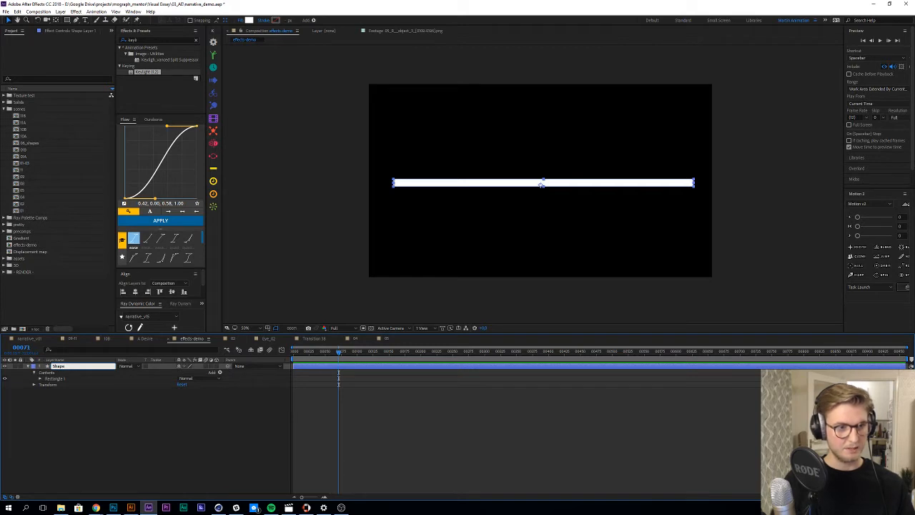
pyautogui.press('Return')
pyautogui.click(92, 417)
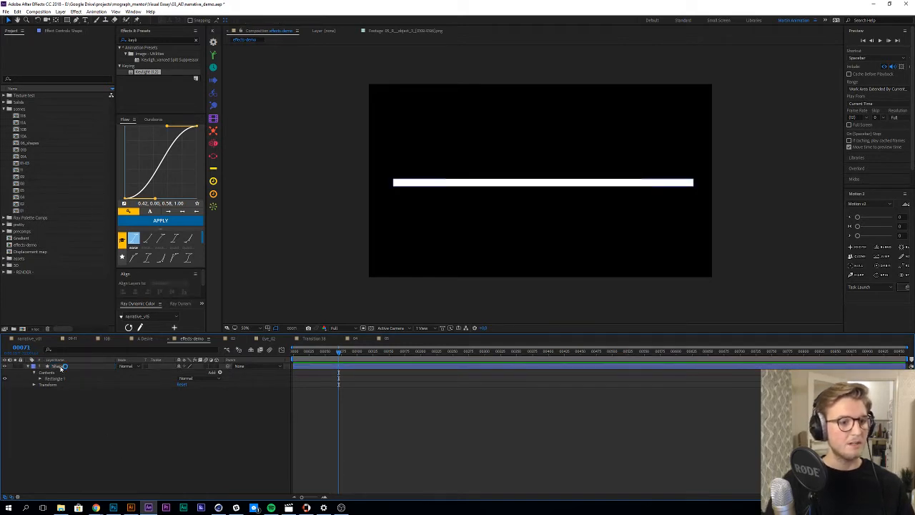
pyautogui.click(62, 367)
pyautogui.click(91, 438)
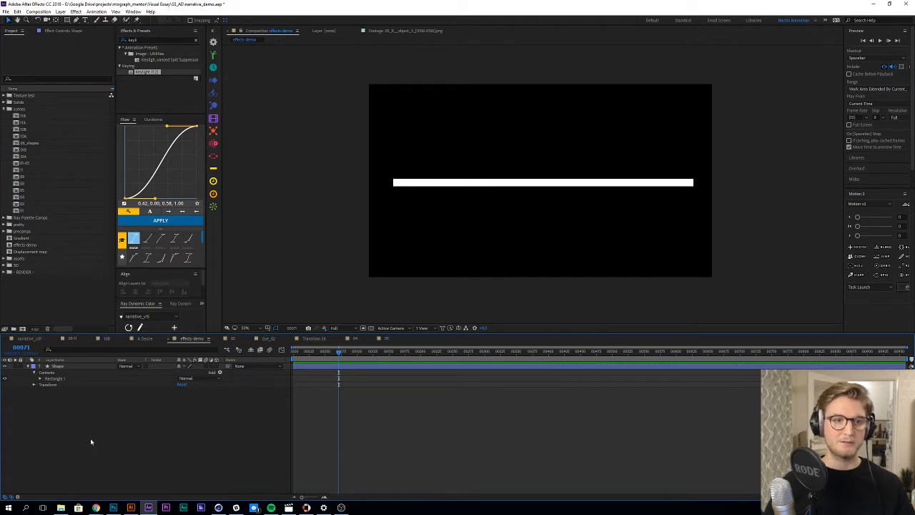
# Step: Add a new adjustment layer above the Shape layer in the effects-demo composition
pyautogui.rightClick(92, 442)
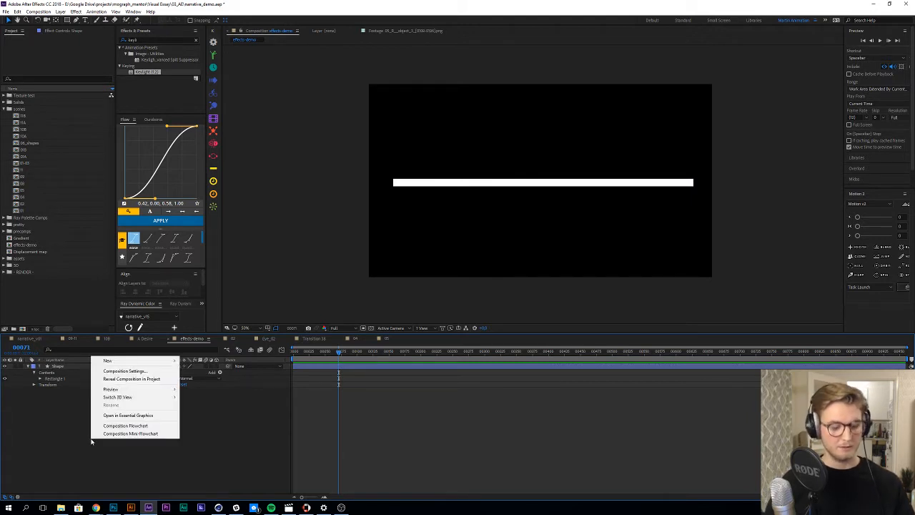
pyautogui.click(91, 442)
pyautogui.hotkey('ctrl', 'alt', 'y')
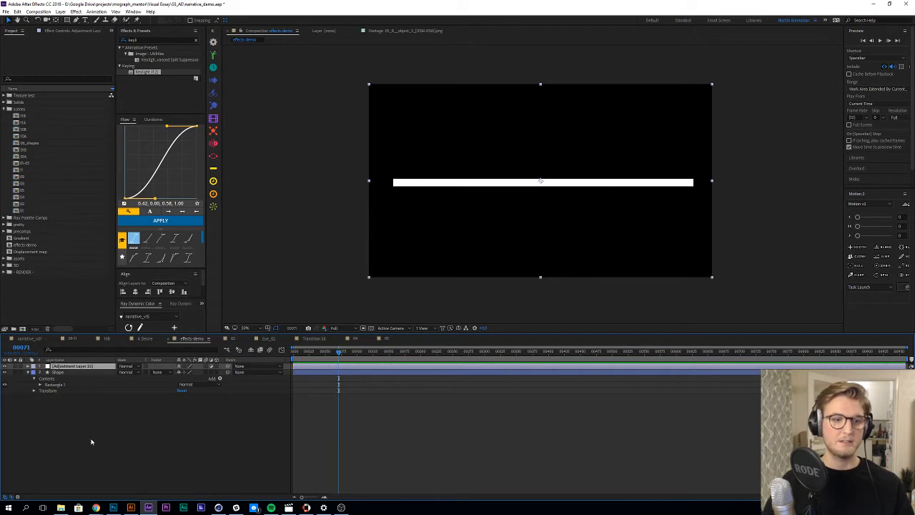
pyautogui.click(88, 426)
pyautogui.click(74, 366)
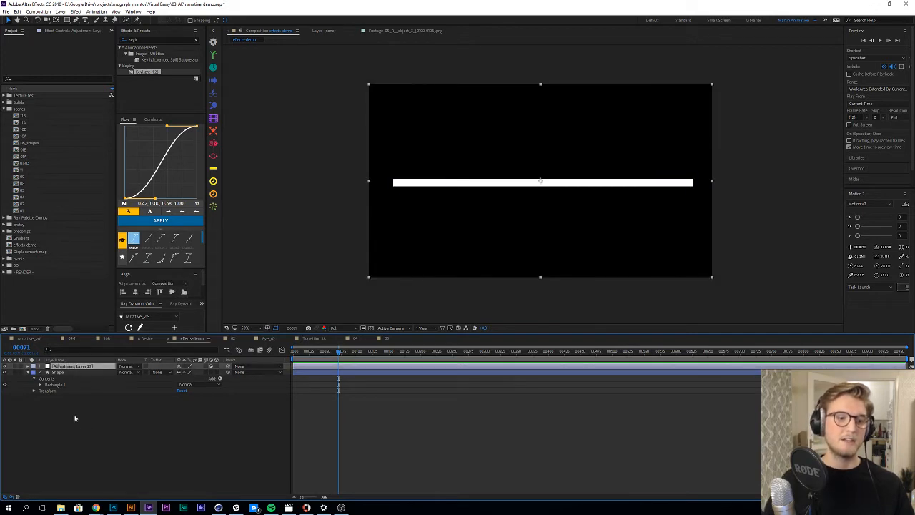
pyautogui.click(77, 420)
pyautogui.rightClick(92, 423)
pyautogui.moveTo(108, 341)
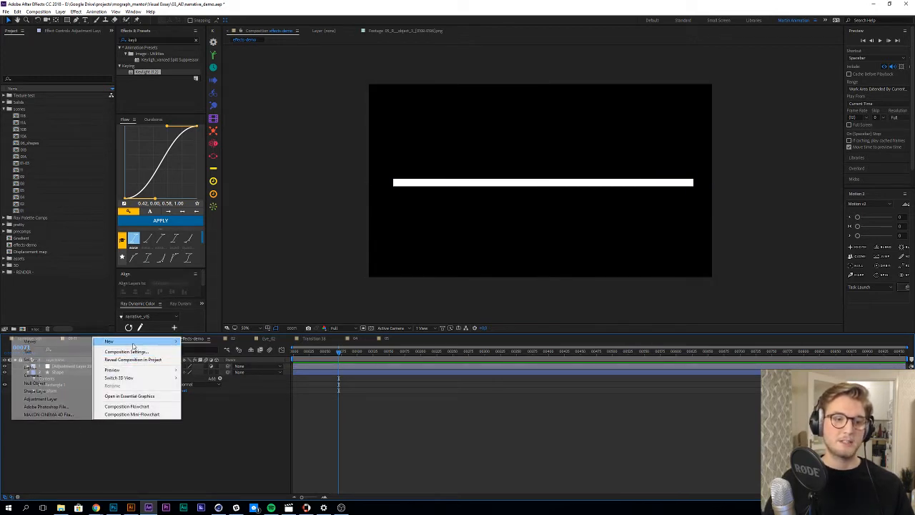
pyautogui.click(133, 452)
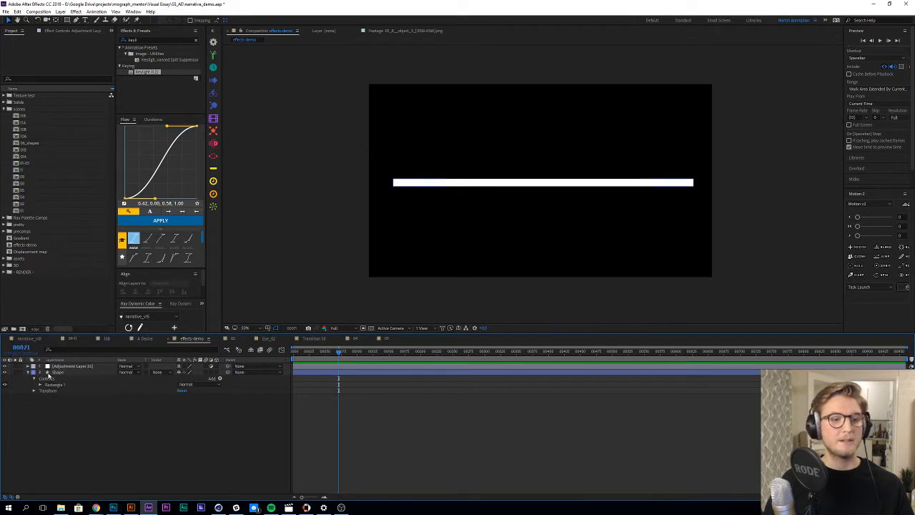
# Step: Find the Simple Choker effect and apply it to the adjustment layer
pyautogui.click(60, 367)
pyautogui.click(152, 39)
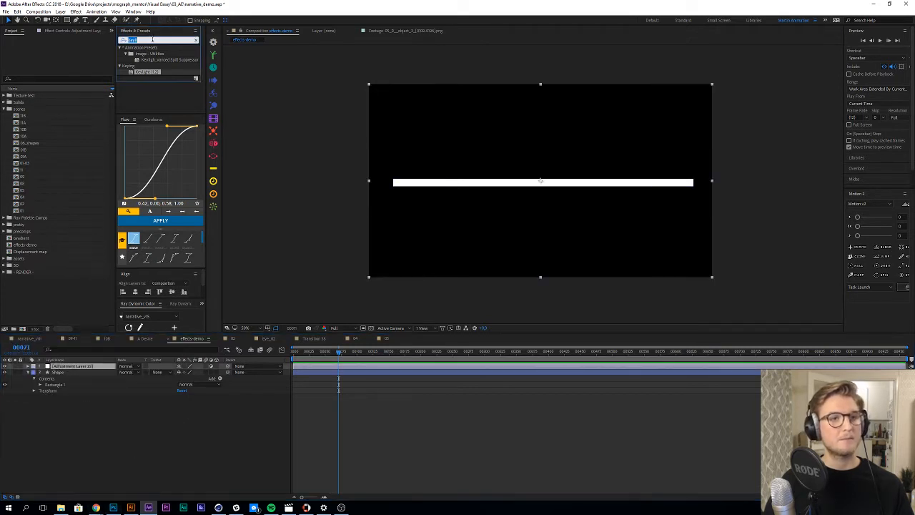
pyautogui.write('simpl')
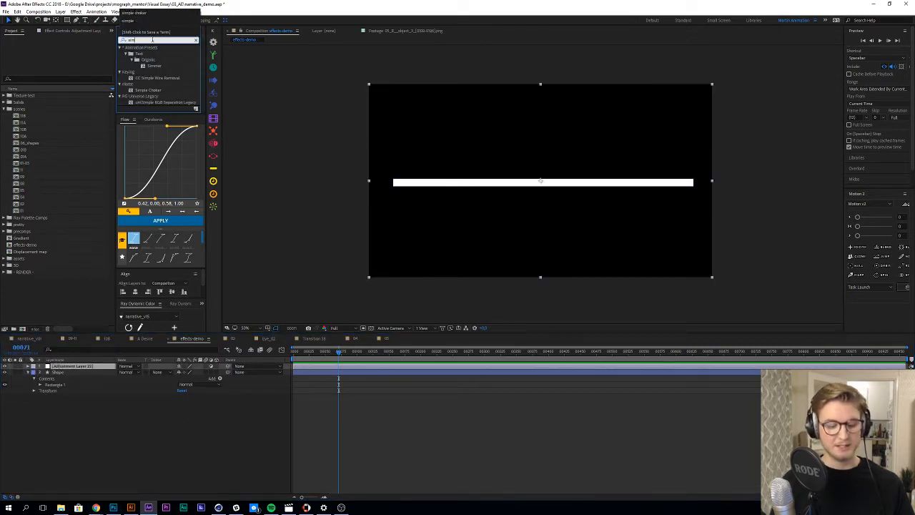
pyautogui.write('e')
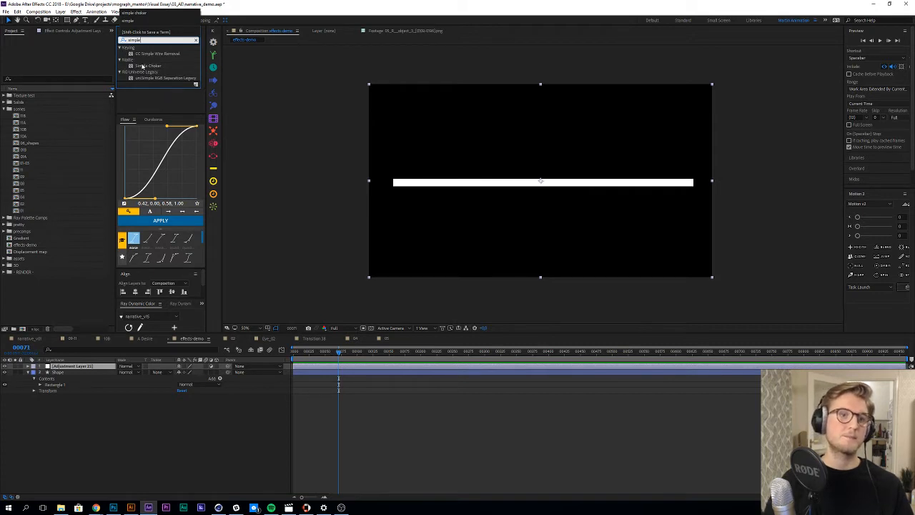
pyautogui.moveTo(143, 66); pyautogui.dragTo(82, 366)
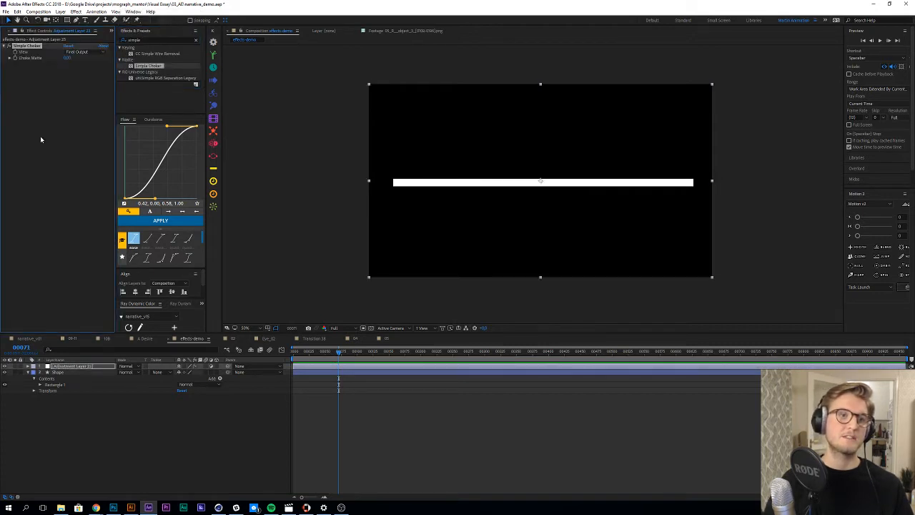
pyautogui.click(31, 123)
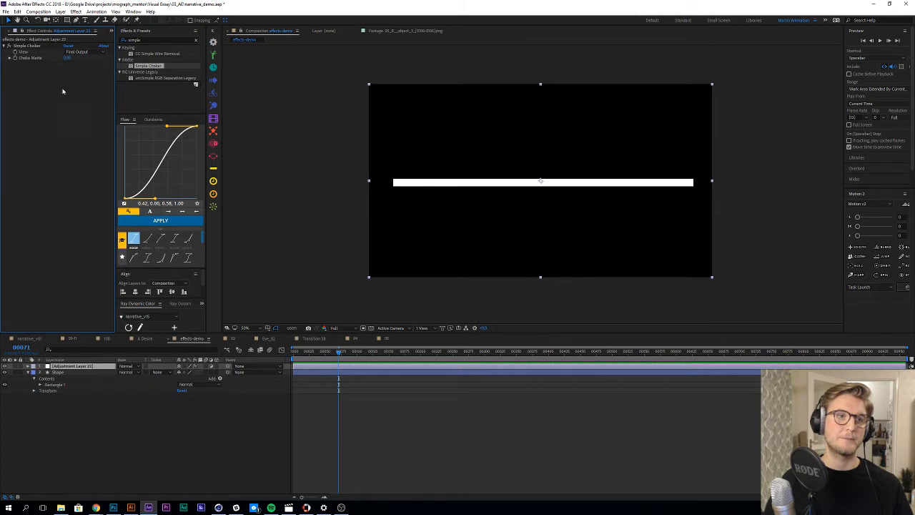
# Step: Try increasing Simple Choker's Choke Matte to thin the rectangle, and set it back to 0
pyautogui.click(68, 46)
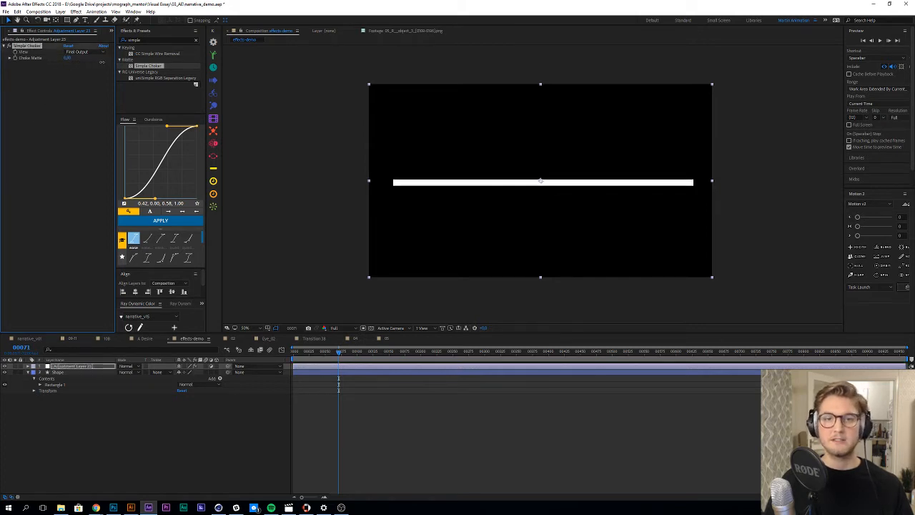
pyautogui.press('/')
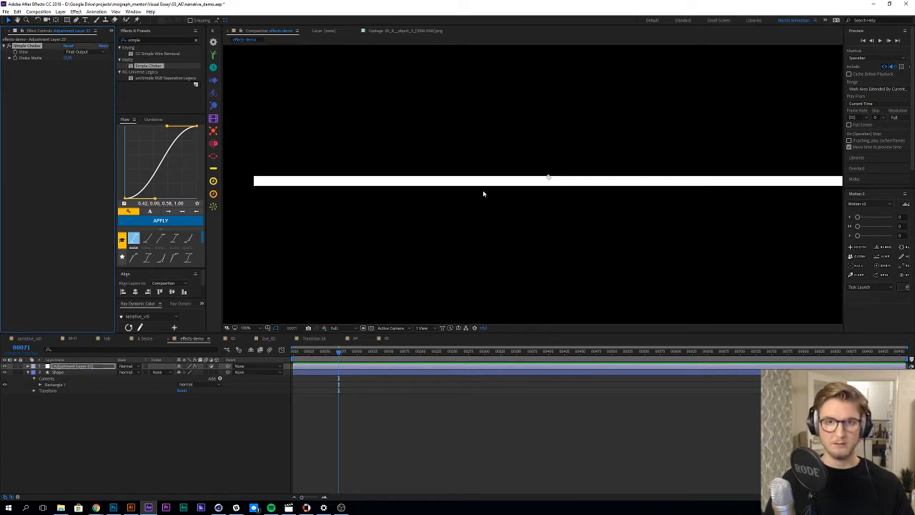
pyautogui.moveTo(69, 57); pyautogui.dragTo(164, 62)
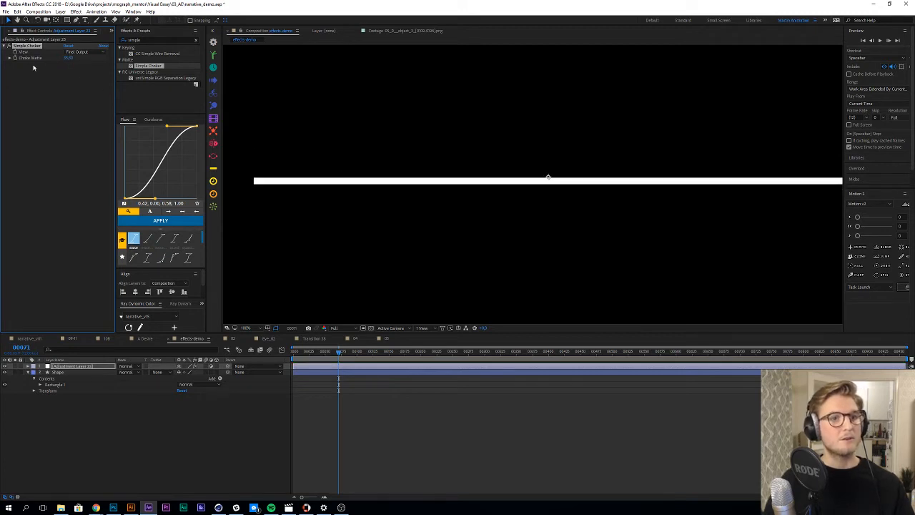
pyautogui.click(68, 57)
pyautogui.write('0')
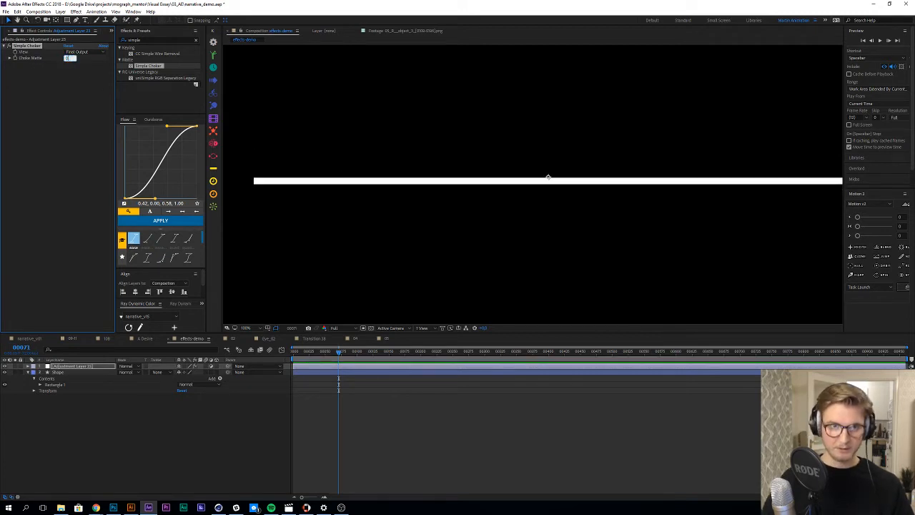
pyautogui.press('Return')
pyautogui.click(431, 402)
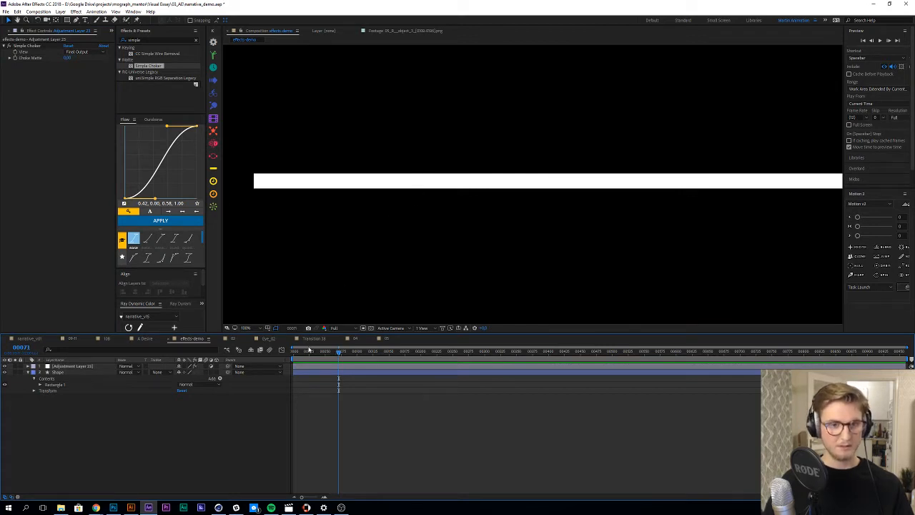
# Step: Keyframe Choke Matte from a value high enough to hide the rectangle at frame 0 to 0 at about frame 20
pyautogui.moveTo(316, 352); pyautogui.dragTo(290, 353)
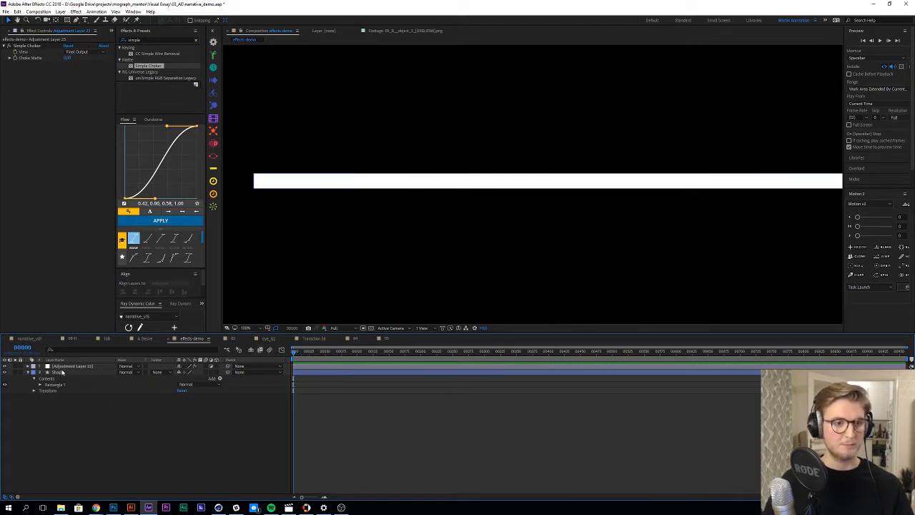
pyautogui.click(63, 367)
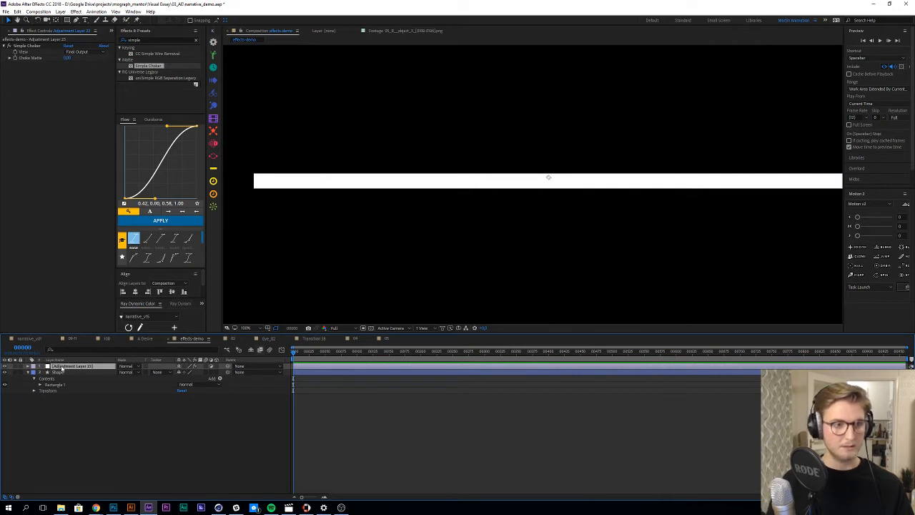
pyautogui.click(14, 58)
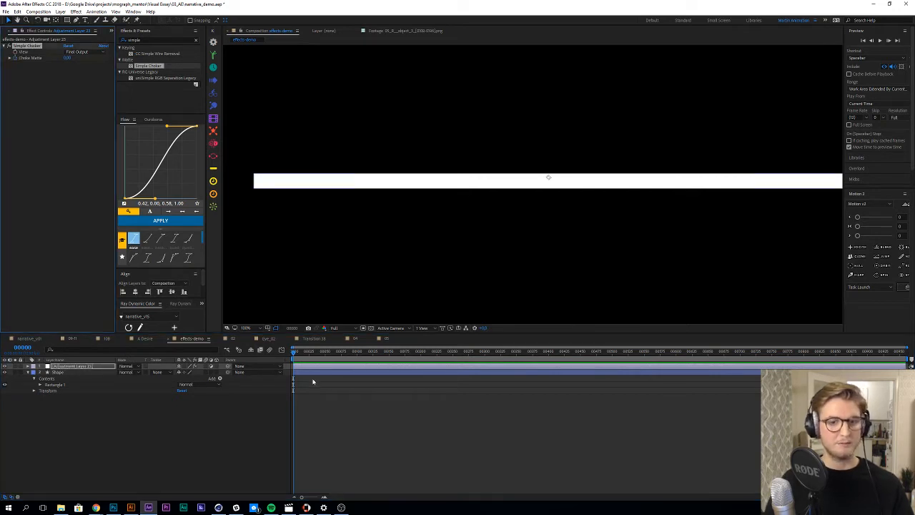
pyautogui.press('u')
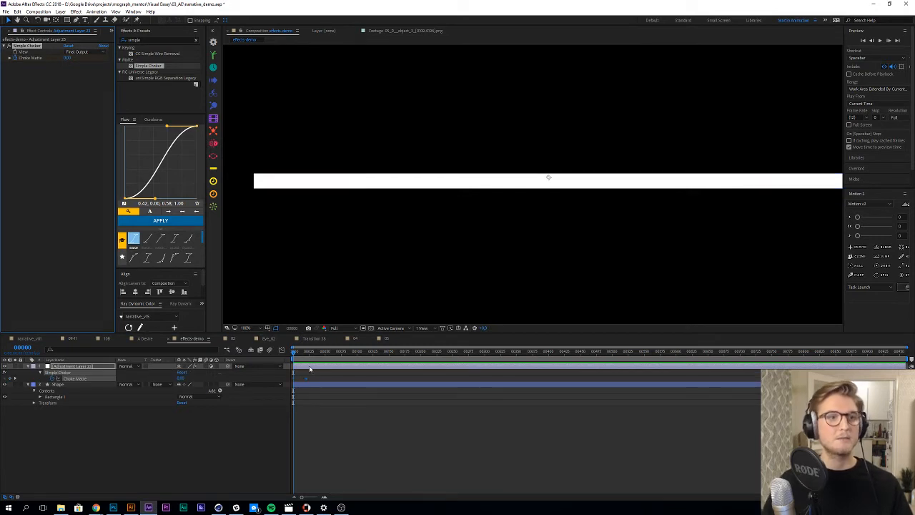
pyautogui.click(314, 367)
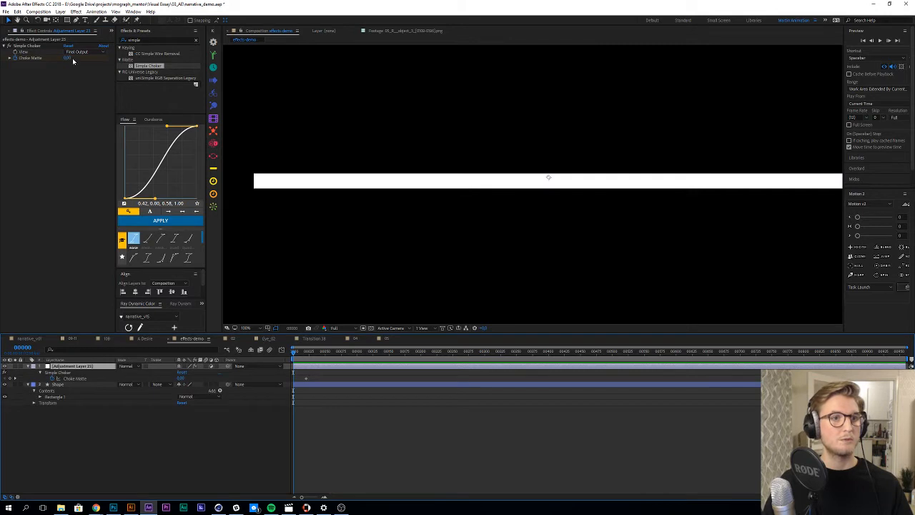
pyautogui.moveTo(67, 58); pyautogui.dragTo(247, 55)
pyautogui.click(362, 435)
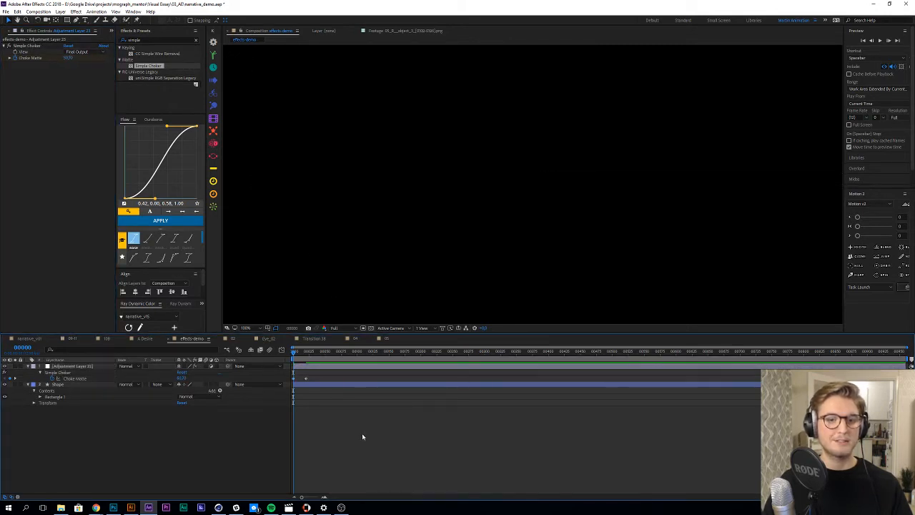
# Step: Preview the rectangle's choke animation several times and scrub to frame 19
pyautogui.press('space')
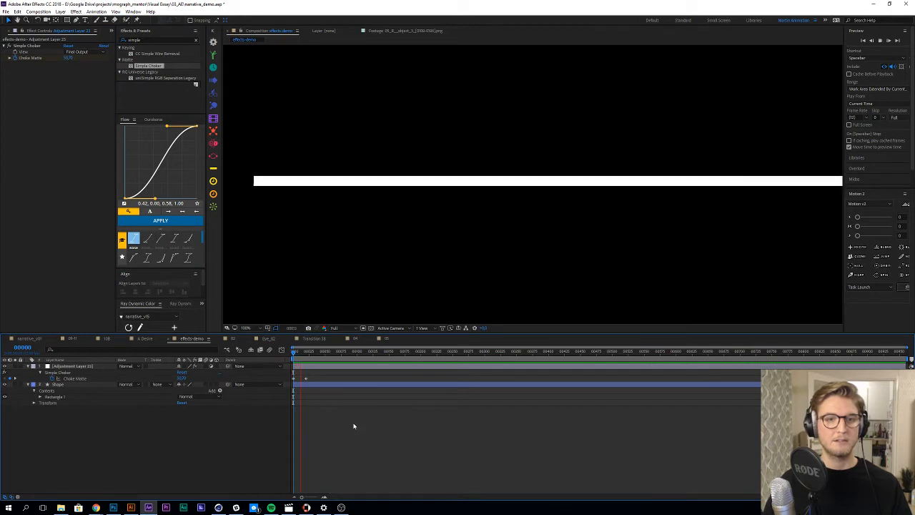
pyautogui.press('space')
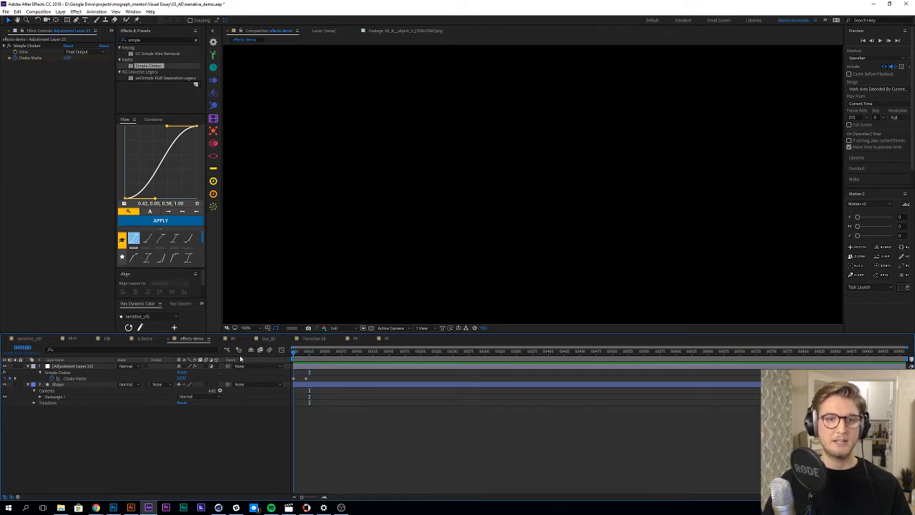
pyautogui.press('space')
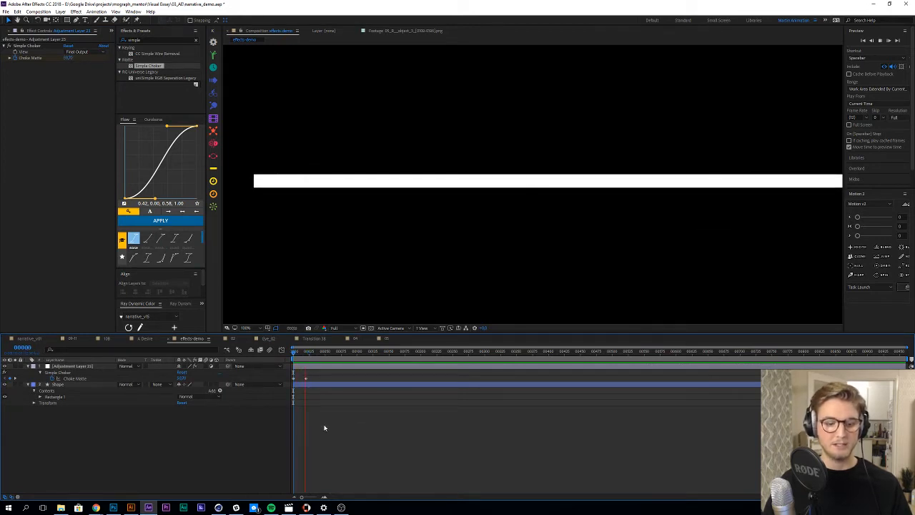
pyautogui.press('space')
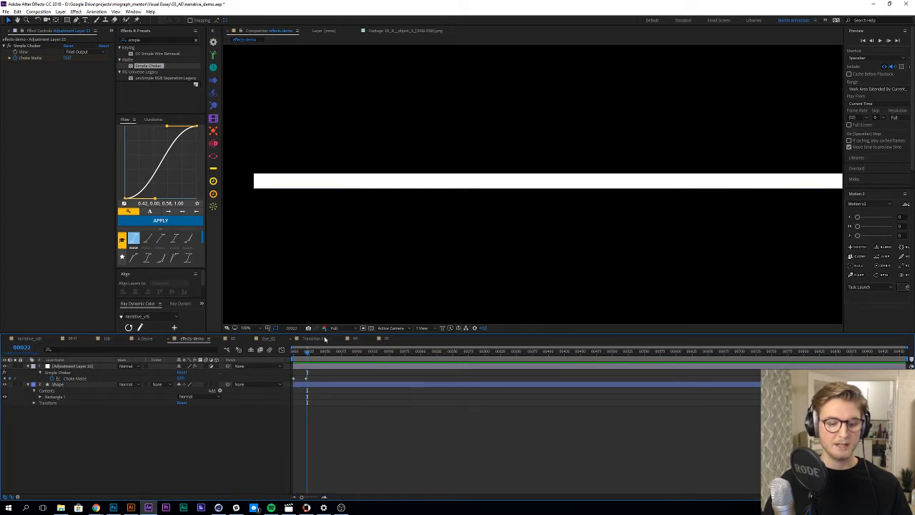
pyautogui.press('space')
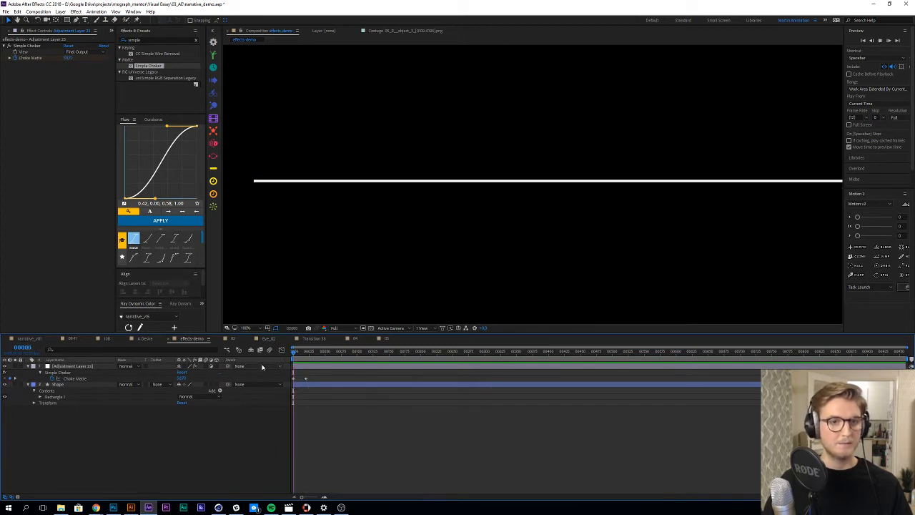
pyautogui.press('space')
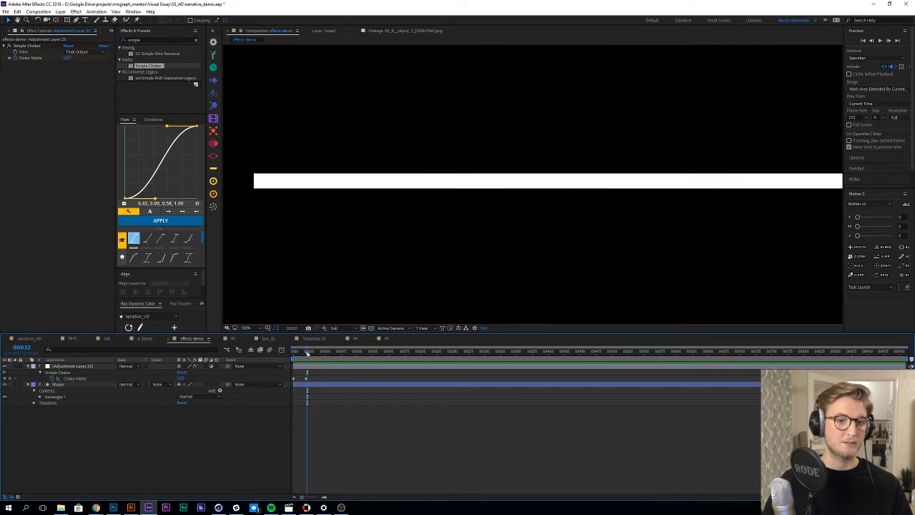
pyautogui.moveTo(307, 354)
pyautogui.mouseDown()
pyautogui.moveTo(289, 358)
pyautogui.moveTo(305, 363)
pyautogui.mouseUp()
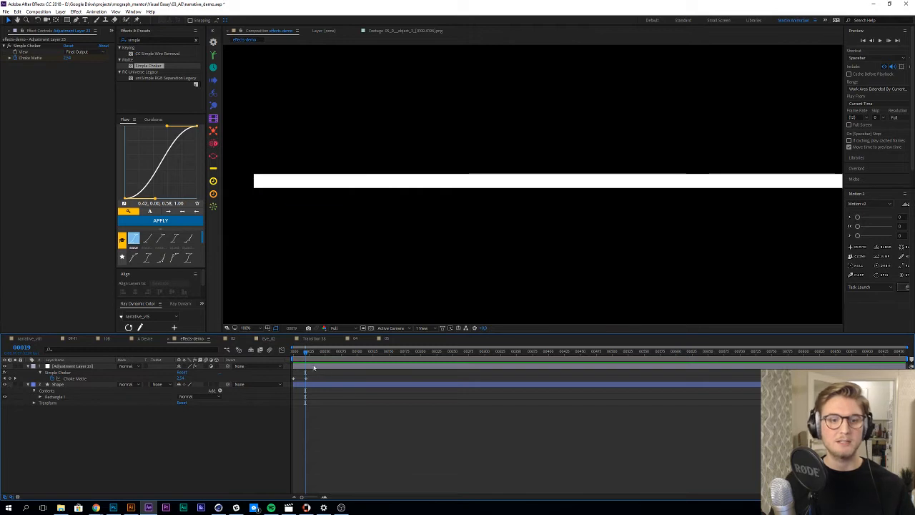
# Step: Find the Roughen Edges effect and apply it below Simple Choker on the adjustment layer
pyautogui.doubleClick(141, 40)
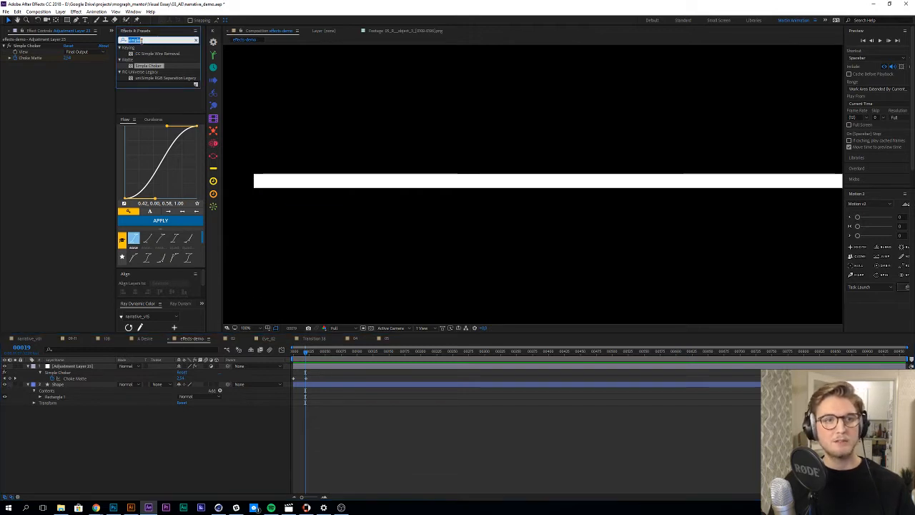
pyautogui.write('roughen')
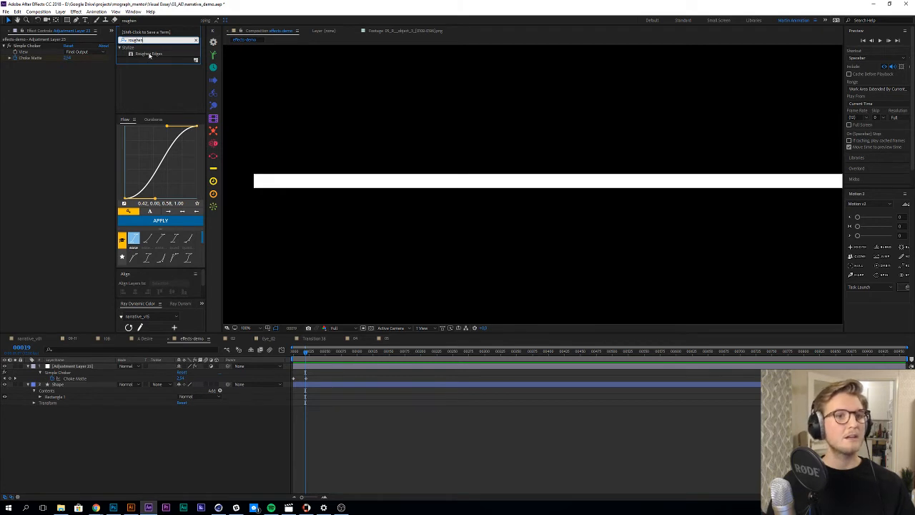
pyautogui.moveTo(150, 55); pyautogui.dragTo(62, 158)
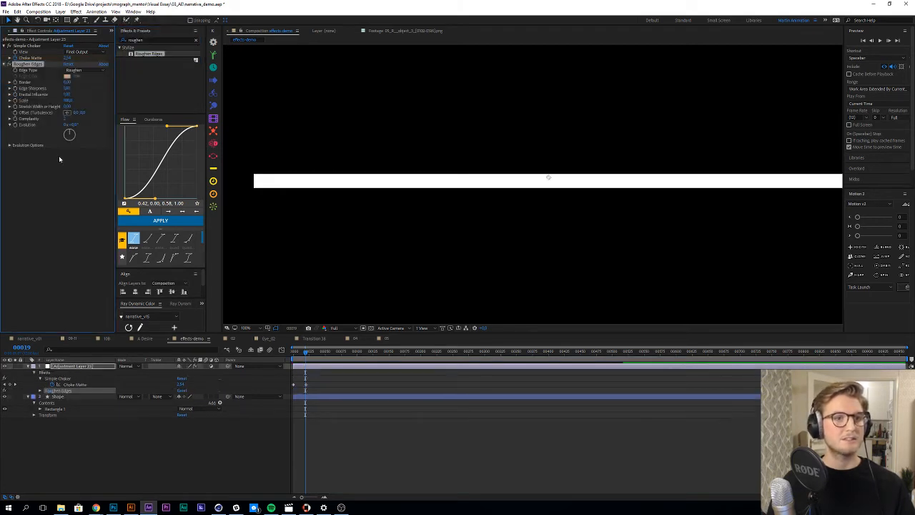
pyautogui.click(529, 445)
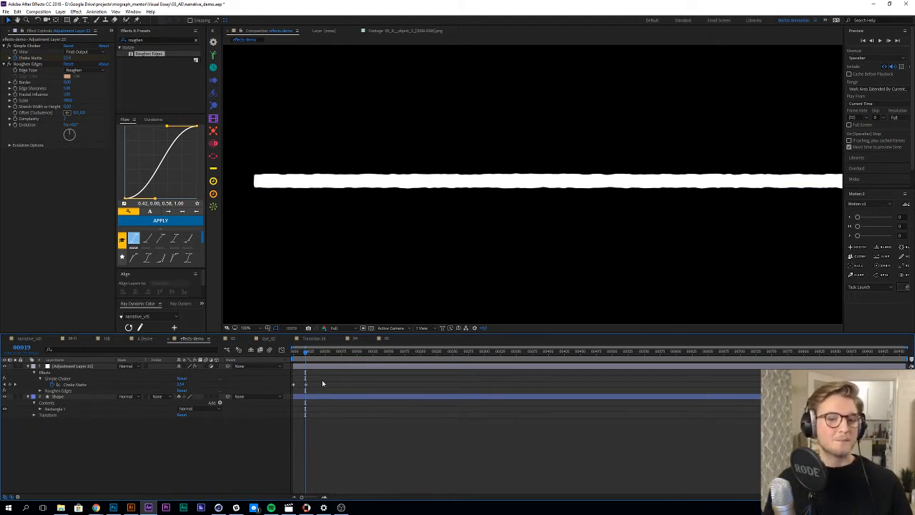
# Step: At frame 20, raise the Roughen Edges Border on the adjustment layer to about 26 so the rectangle's edges become rougher
pyautogui.click(308, 353)
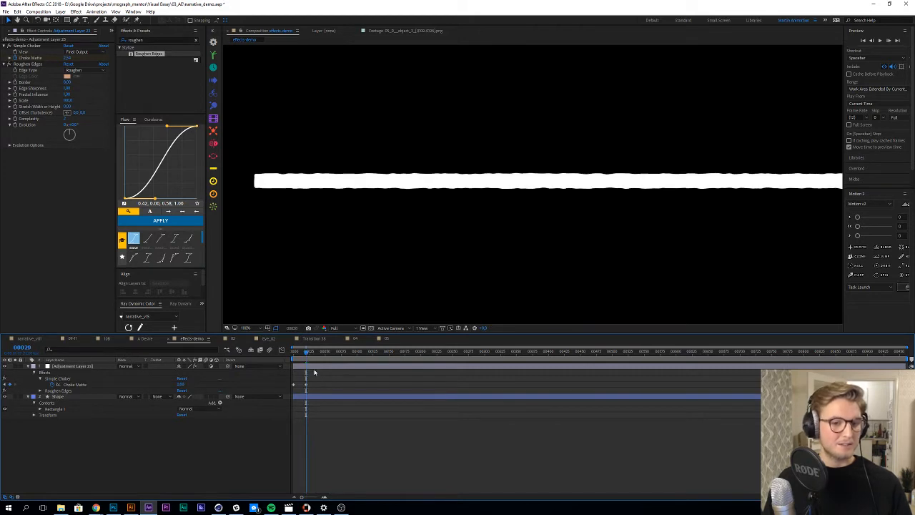
pyautogui.click(321, 368)
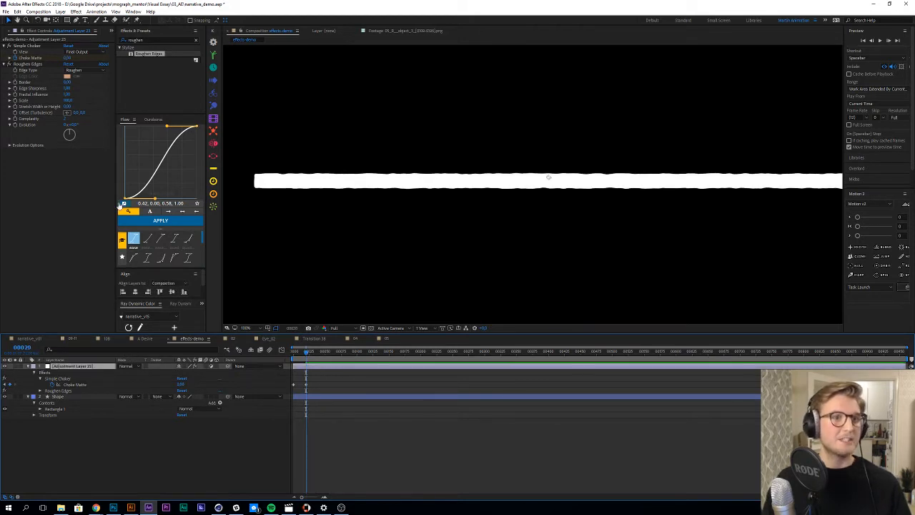
pyautogui.click(15, 219)
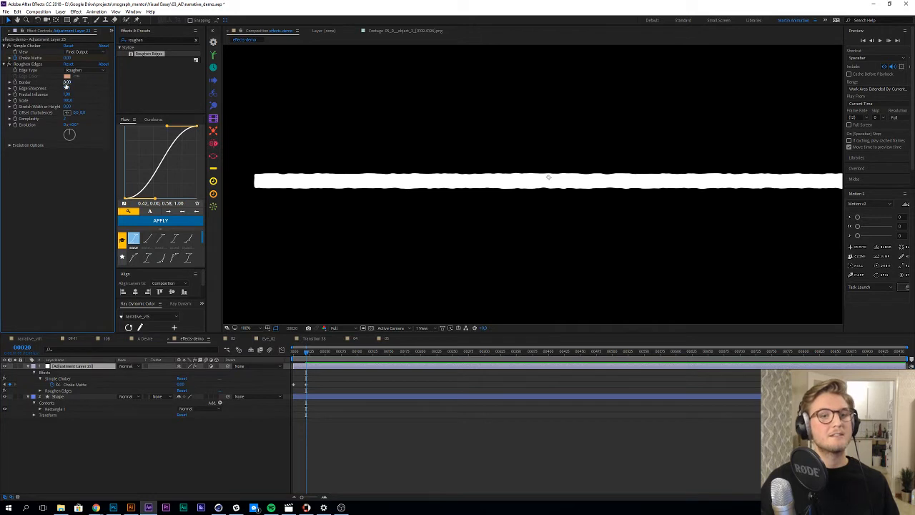
pyautogui.click(28, 64)
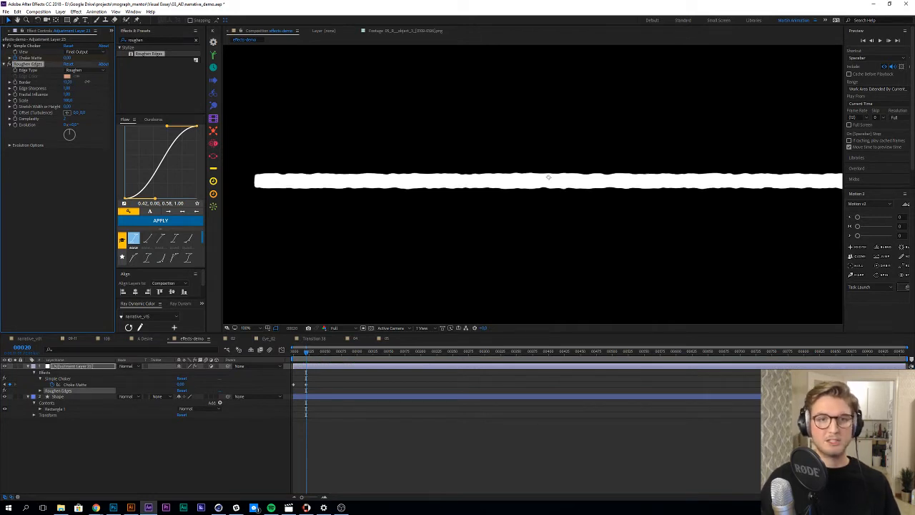
pyautogui.moveTo(87, 82); pyautogui.dragTo(112, 81)
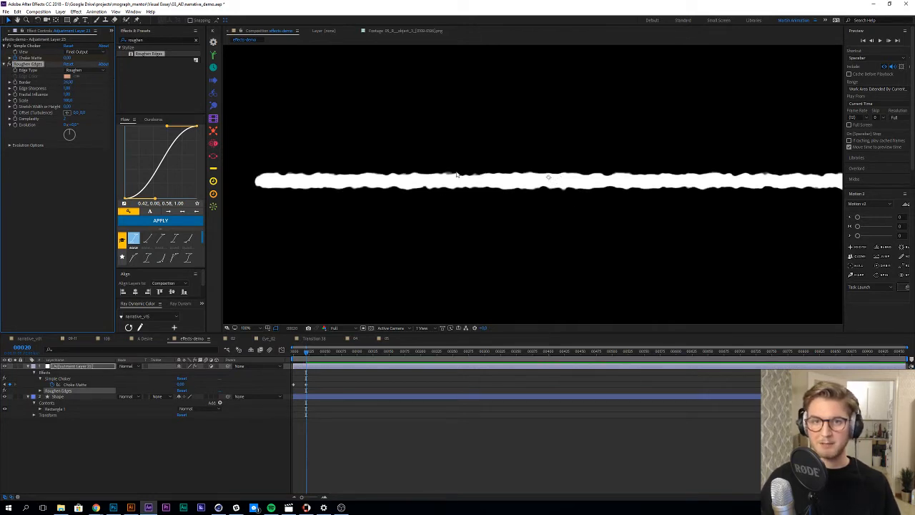
pyautogui.click(50, 146)
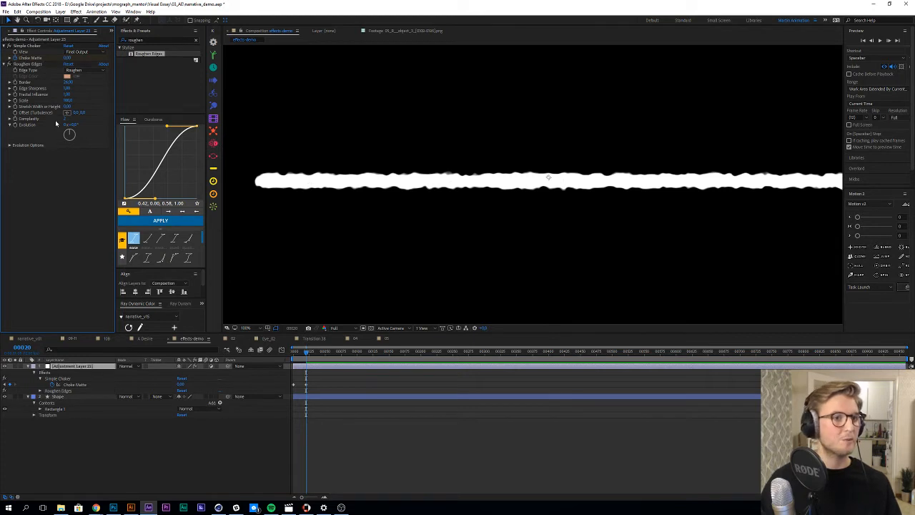
# Step: Reduce the Roughen Edges Scale to a fine grain and increase its Edge Sharpness for crisper edges
pyautogui.click(65, 100)
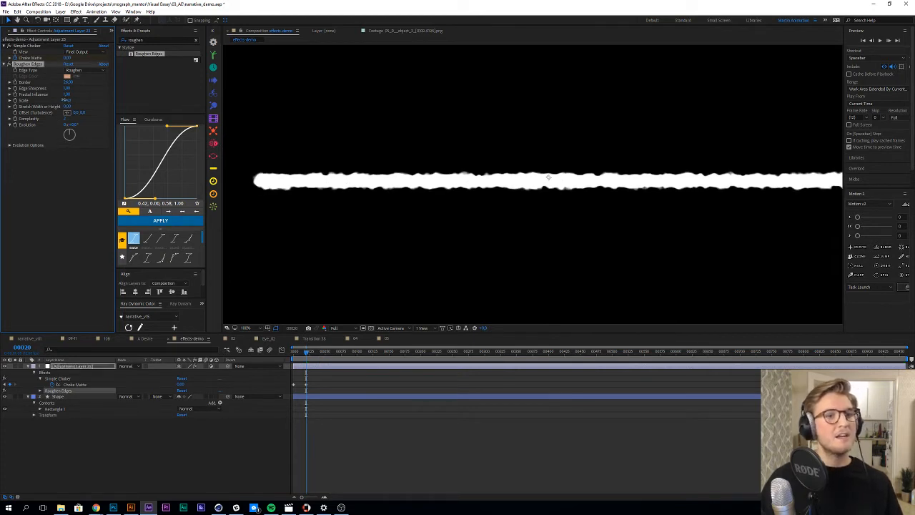
pyautogui.moveTo(65, 100); pyautogui.dragTo(32, 100)
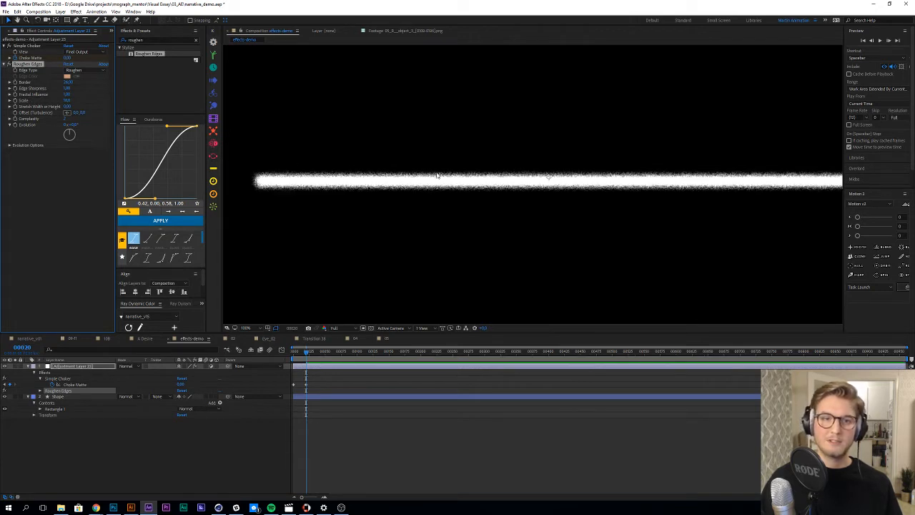
pyautogui.click(70, 186)
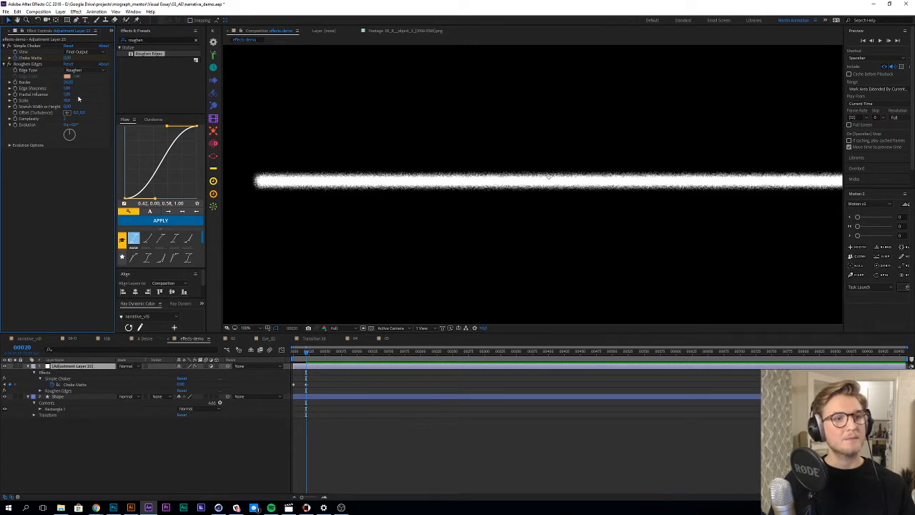
pyautogui.moveTo(66, 88); pyautogui.dragTo(83, 88)
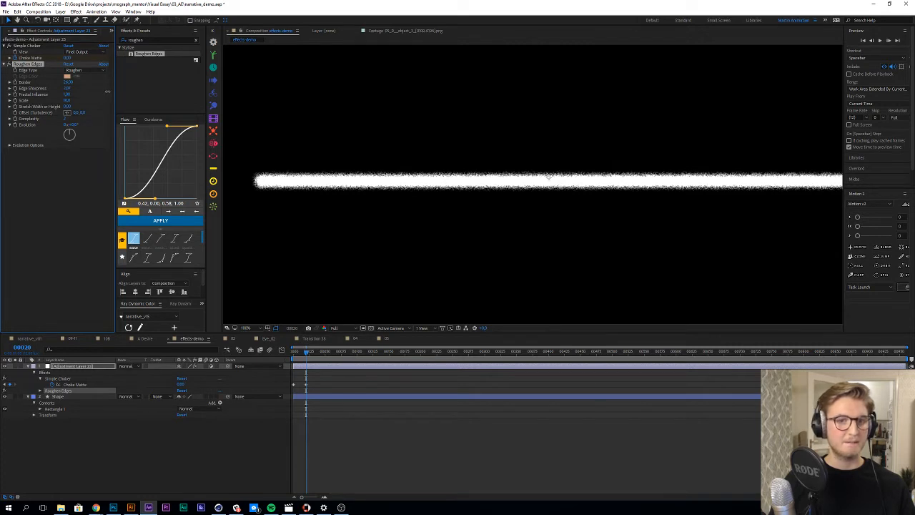
pyautogui.press('space')
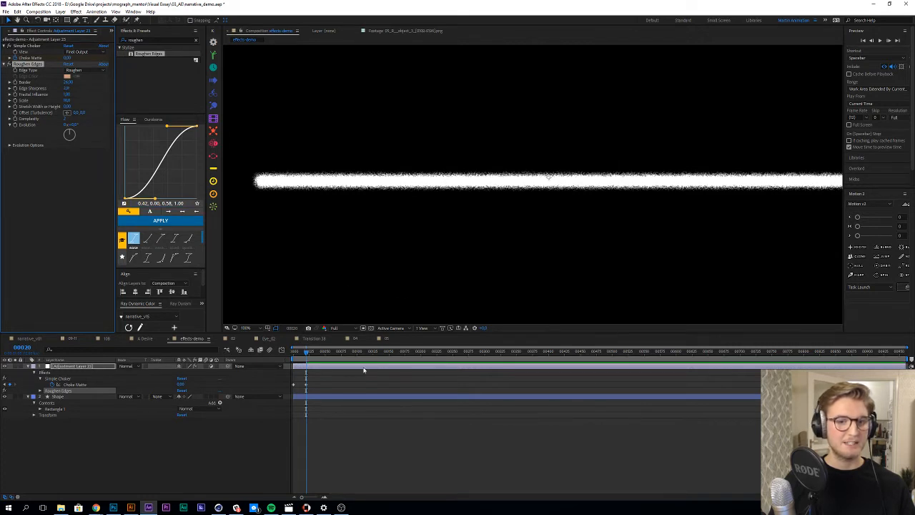
pyautogui.click(344, 383)
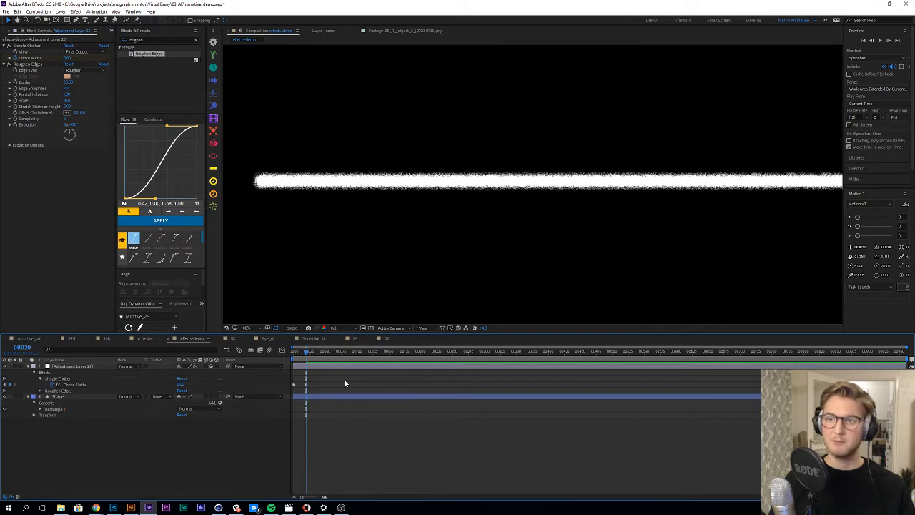
pyautogui.click(339, 366)
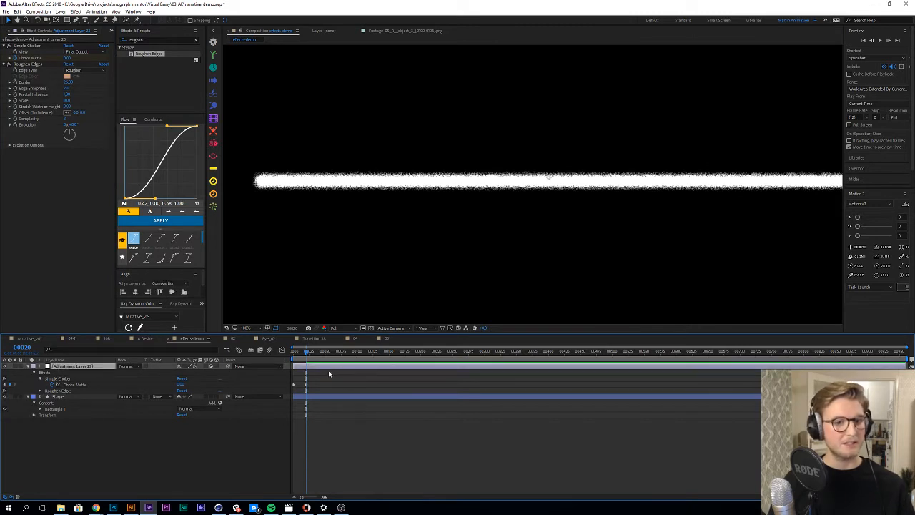
# Step: Keyframe the Roughen Edges Border from about 26 at frame 0 to 0 at frame 20, aligned with the Choke Matte keyframes
pyautogui.moveTo(306, 354)
pyautogui.mouseDown()
pyautogui.moveTo(314, 354)
pyautogui.moveTo(290, 352)
pyautogui.moveTo(315, 352)
pyautogui.moveTo(299, 352)
pyautogui.moveTo(307, 354)
pyautogui.mouseUp()
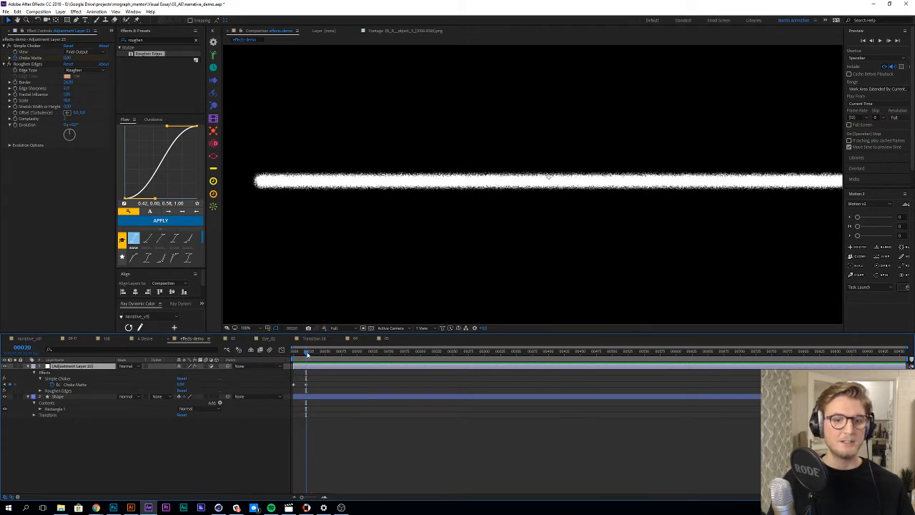
pyautogui.click(55, 209)
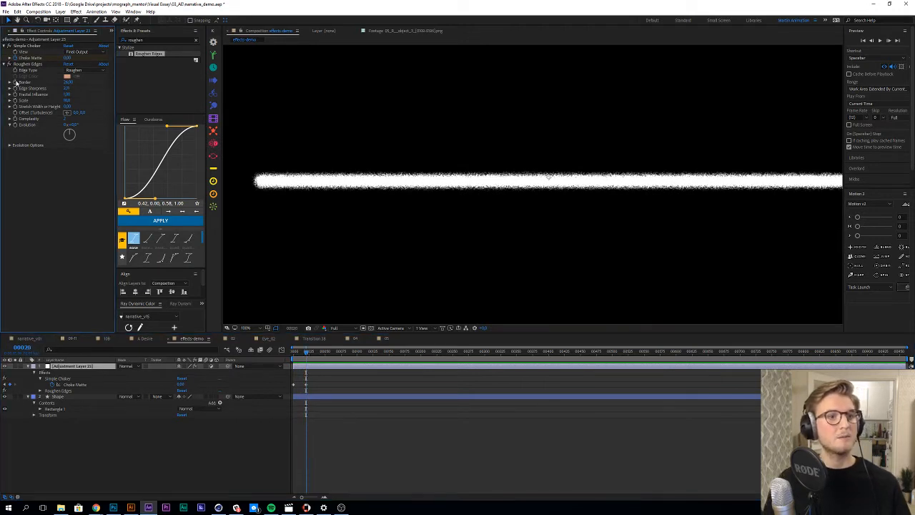
pyautogui.click(28, 64)
pyautogui.click(324, 368)
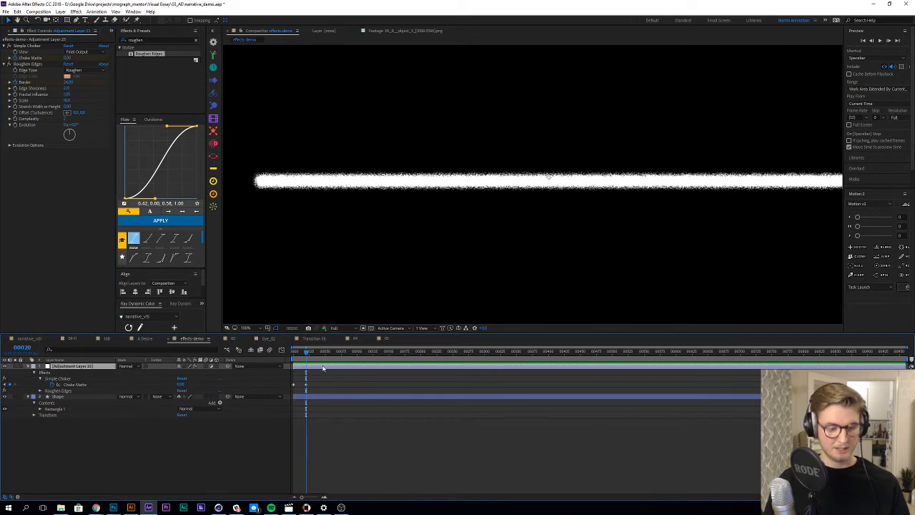
pyautogui.press('u')
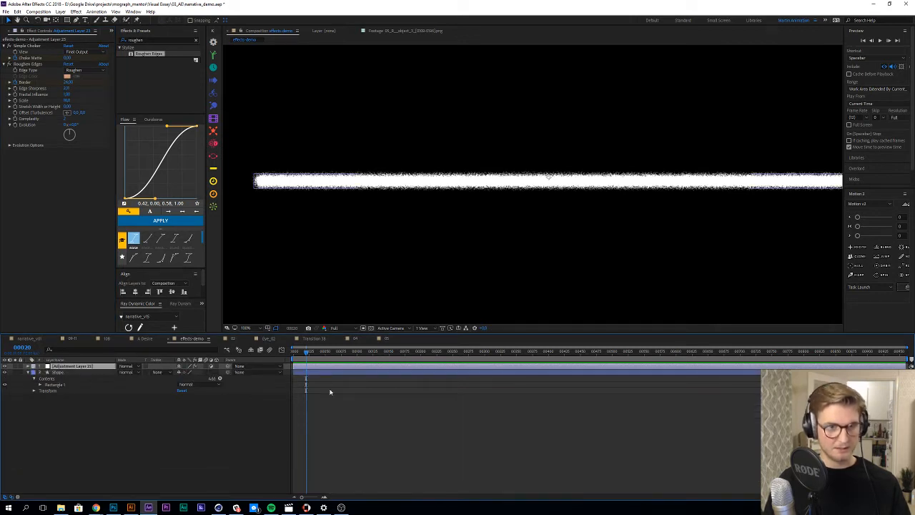
pyautogui.press('u')
pyautogui.moveTo(307, 391); pyautogui.dragTo(294, 391)
pyautogui.press('F2')
pyautogui.click(68, 83)
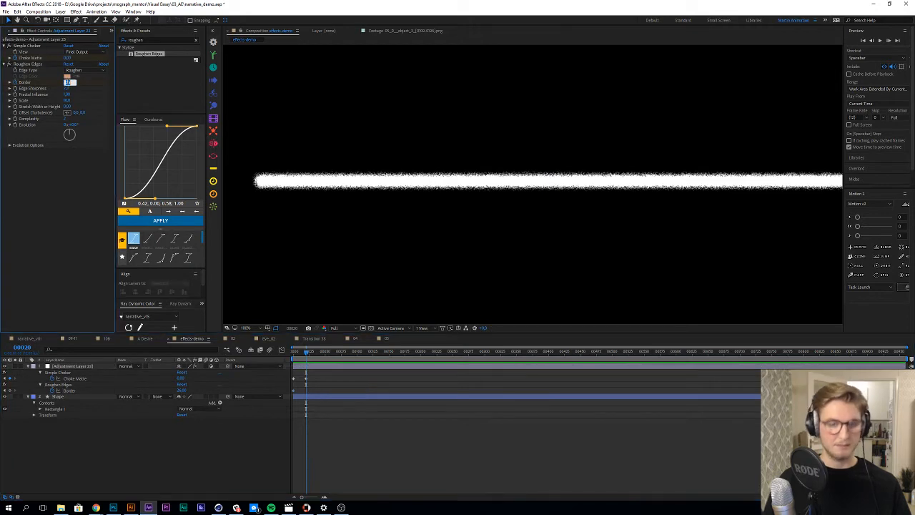
pyautogui.write('0')
pyautogui.press('Return')
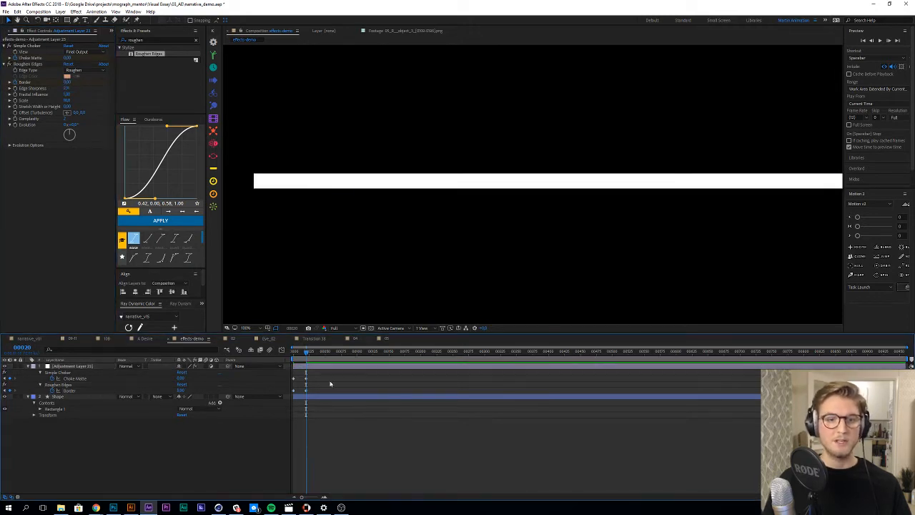
# Step: Preview the rectangle's roughened reveal from the first frame and scrub back through it
pyautogui.press('Home')
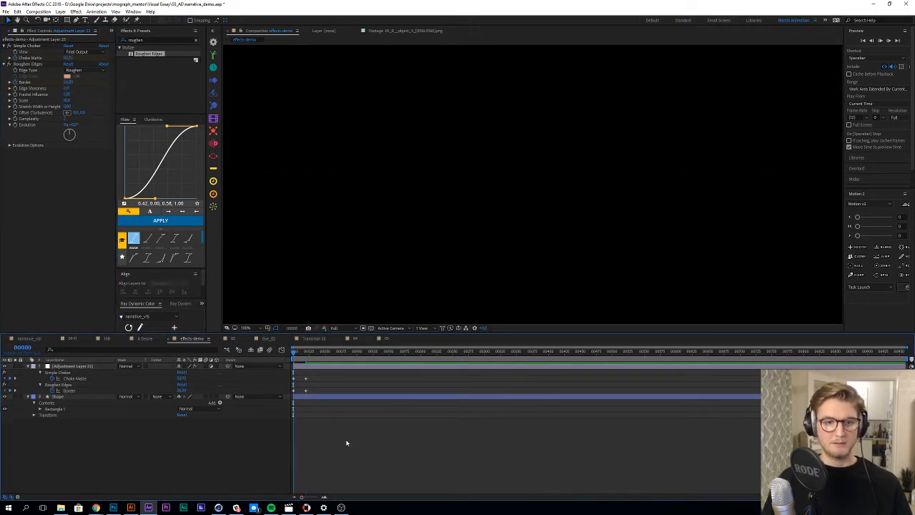
pyautogui.press('space')
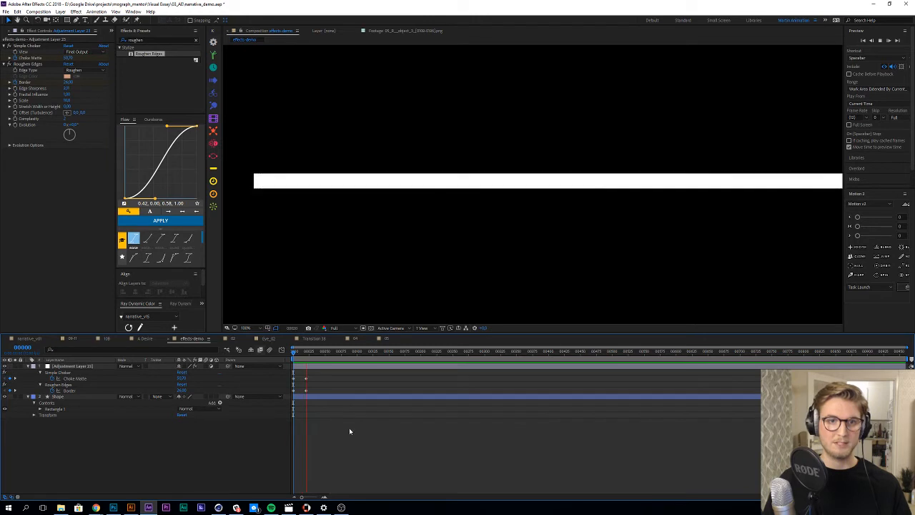
pyautogui.click(309, 354)
pyautogui.moveTo(309, 354); pyautogui.dragTo(289, 353)
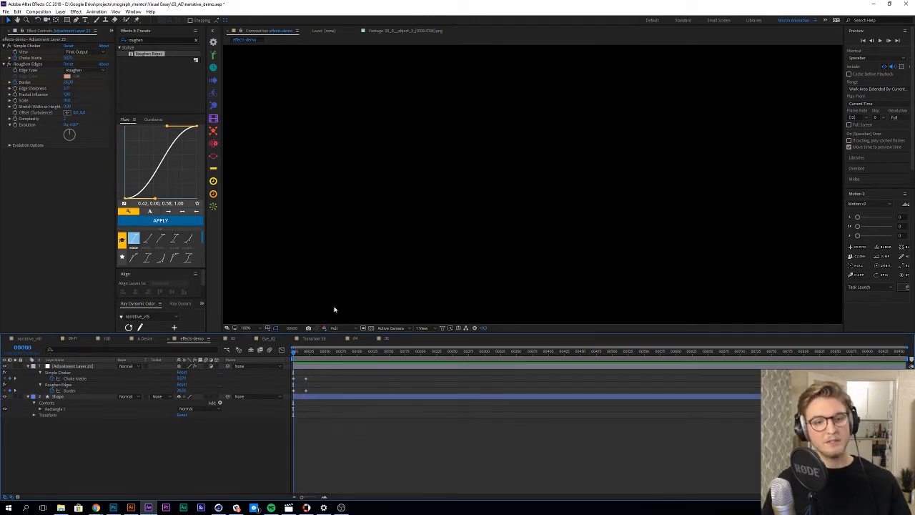
# Step: Add a second adjustment layer above the first and apply the Time Displacement effect to it
pyautogui.scroll(-2, 365, 251)
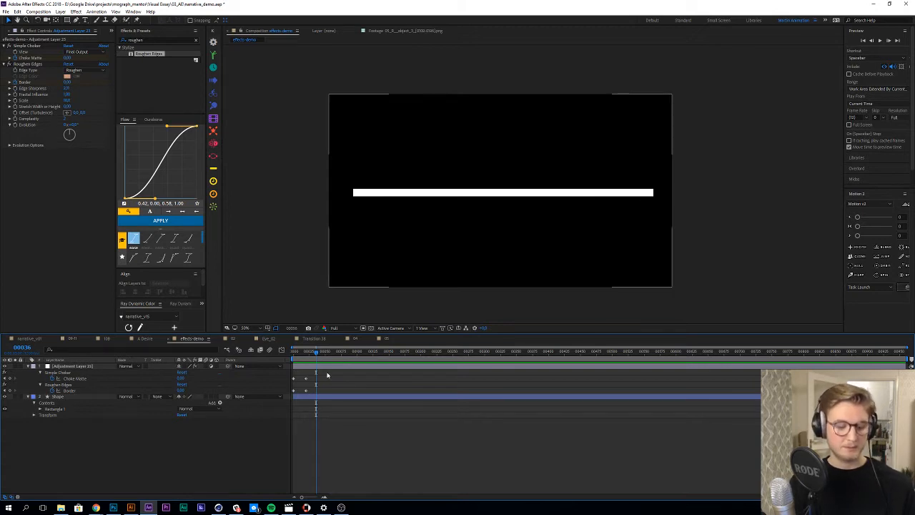
pyautogui.hotkey('ctrl', 'alt', 'y')
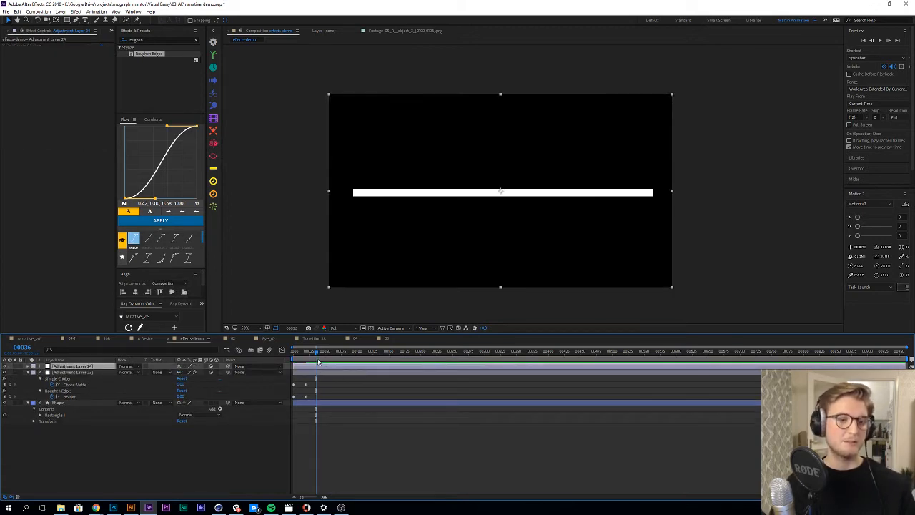
pyautogui.click(29, 372)
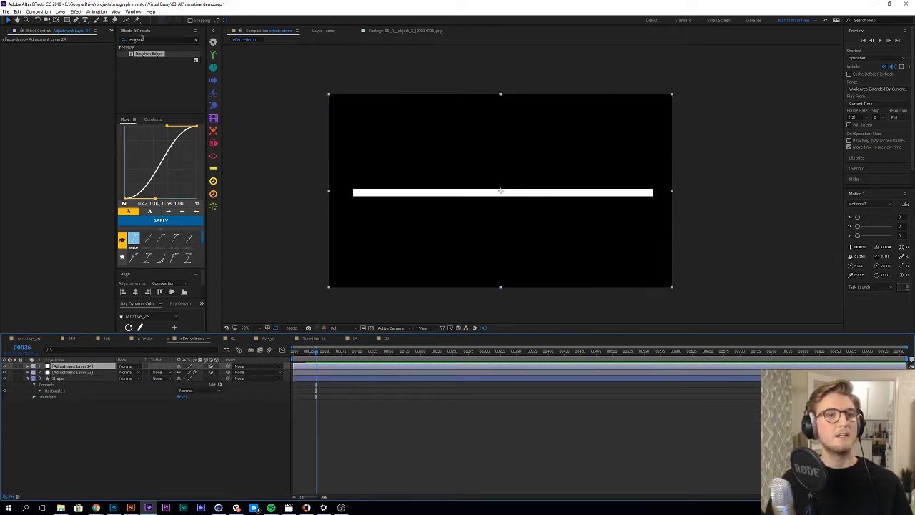
pyautogui.click(144, 40)
pyautogui.write('time')
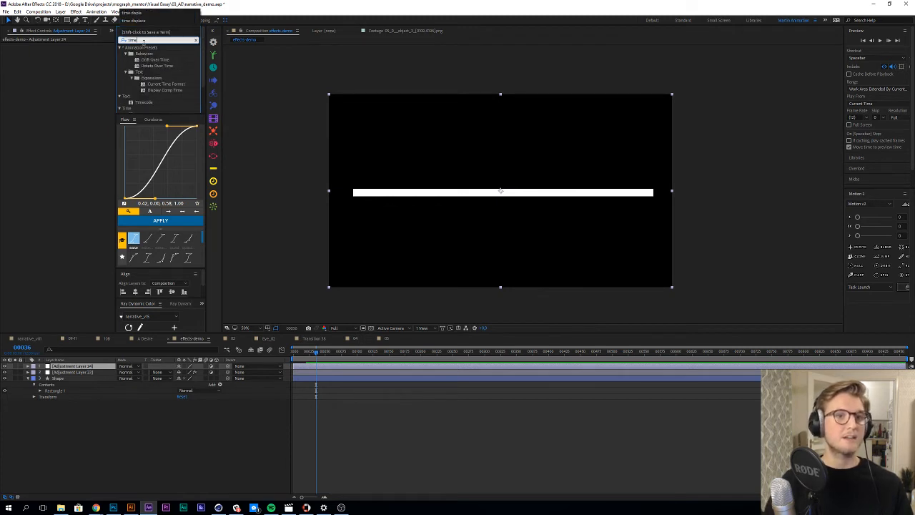
pyautogui.write(' dis')
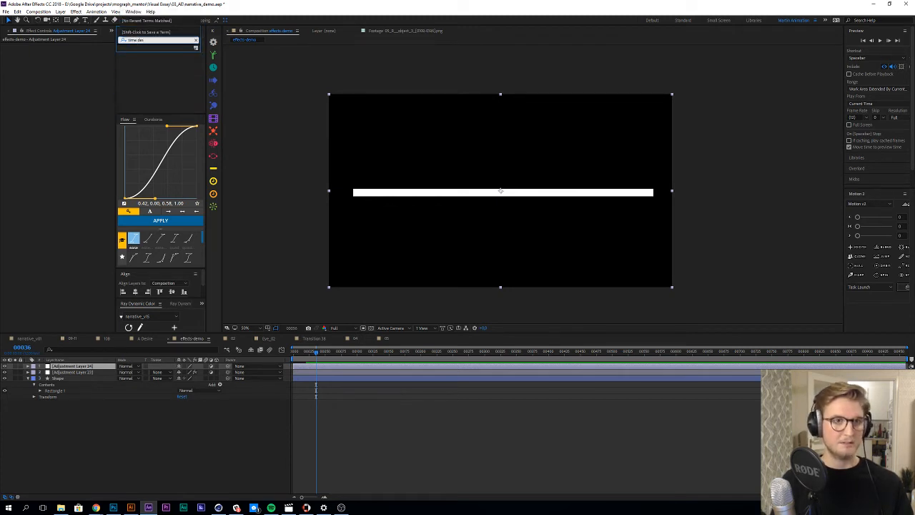
pyautogui.write('pl')
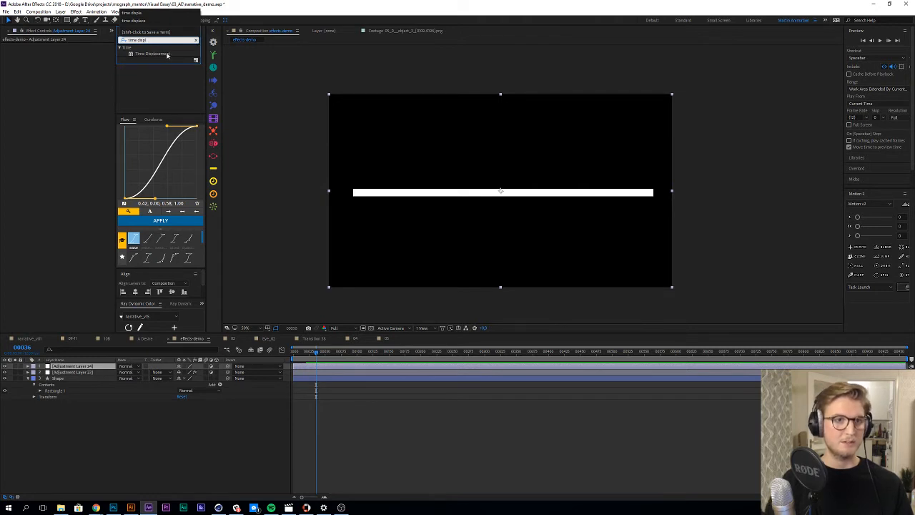
pyautogui.moveTo(164, 55); pyautogui.dragTo(57, 143)
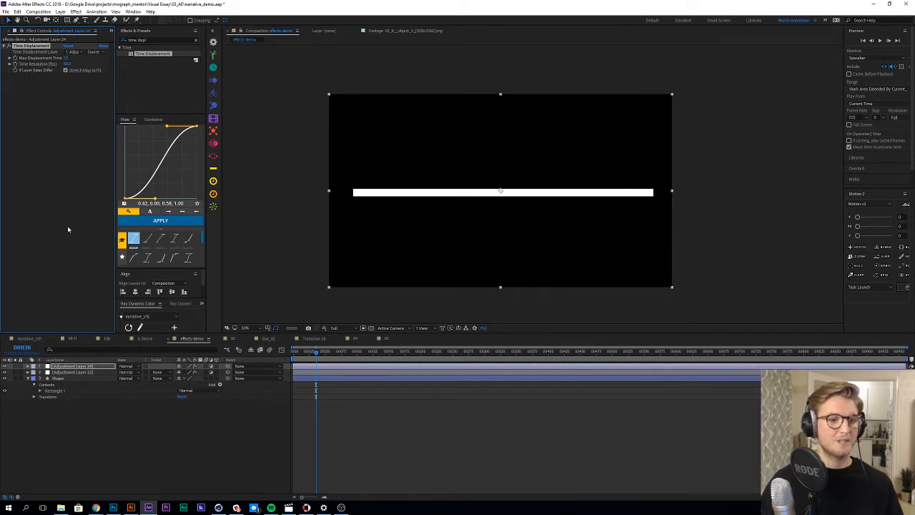
pyautogui.click(72, 252)
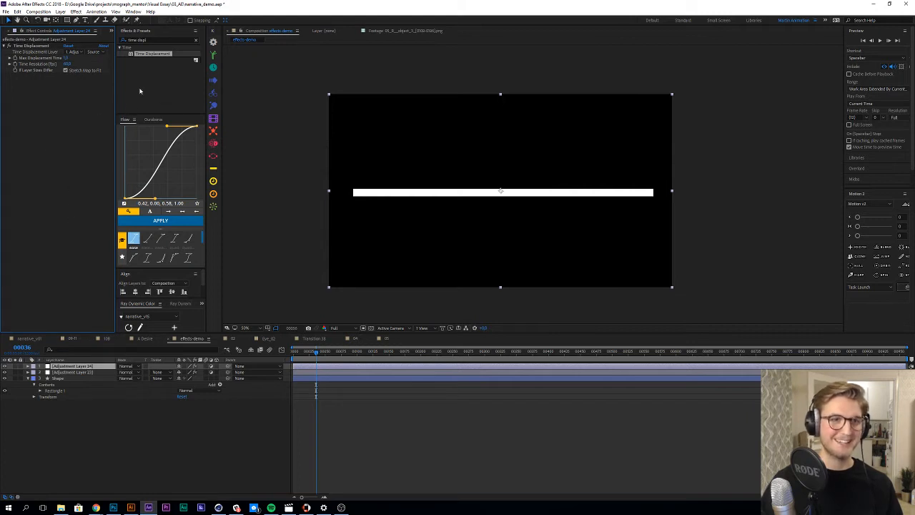
# Step: Create a new light gray solid covering the composition, above both adjustment layers
pyautogui.click(133, 441)
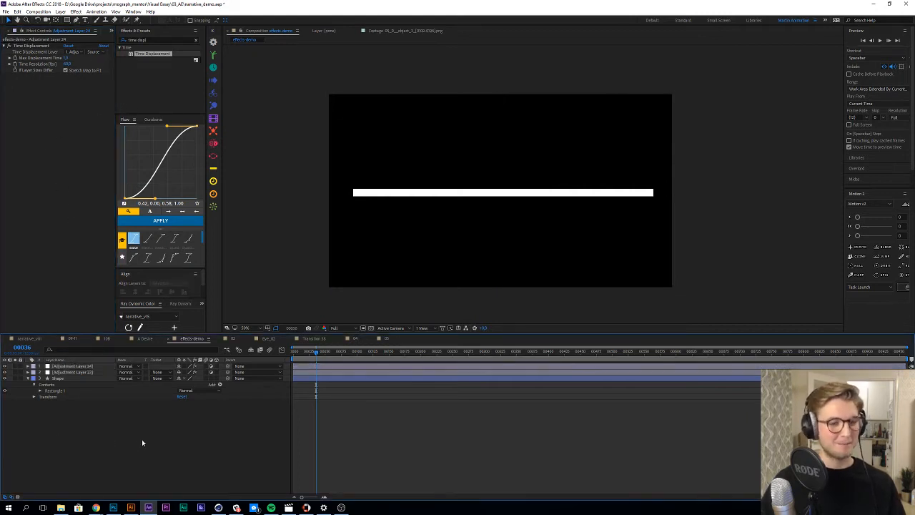
pyautogui.click(57, 366)
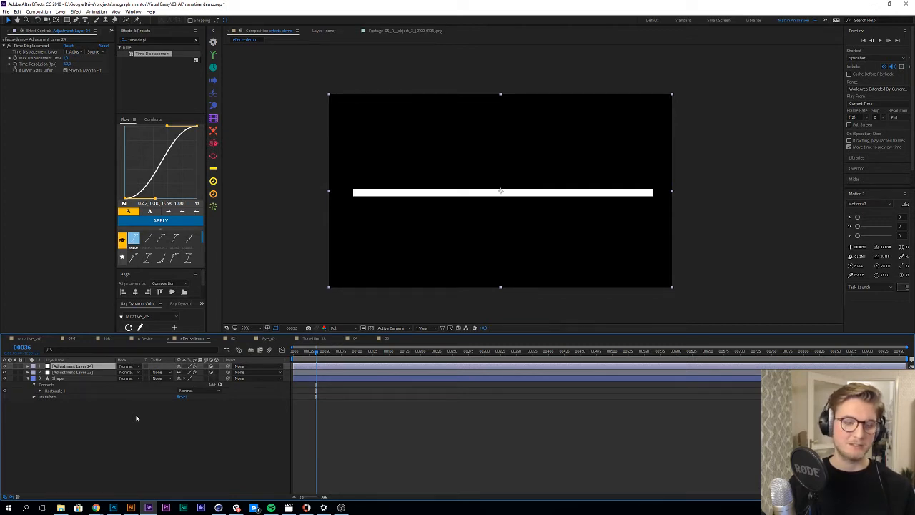
pyautogui.click(88, 448)
pyautogui.rightClick(80, 440)
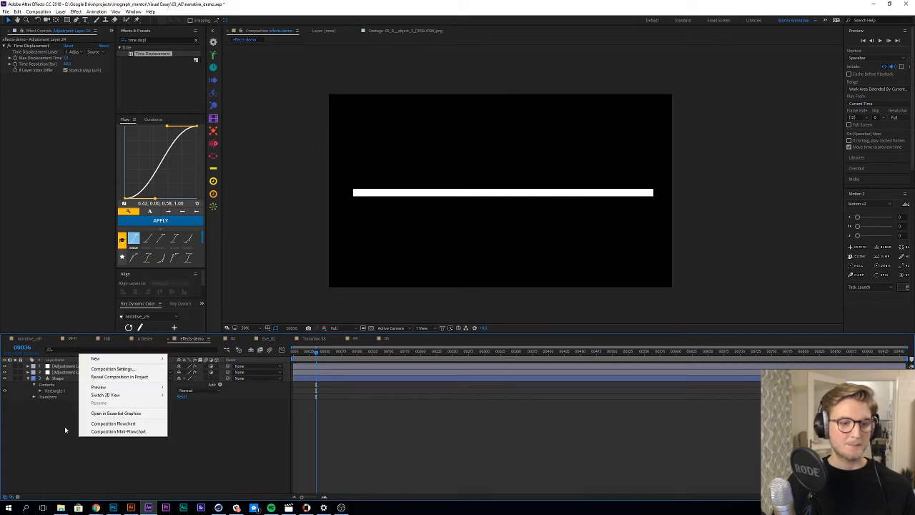
pyautogui.moveTo(120, 361)
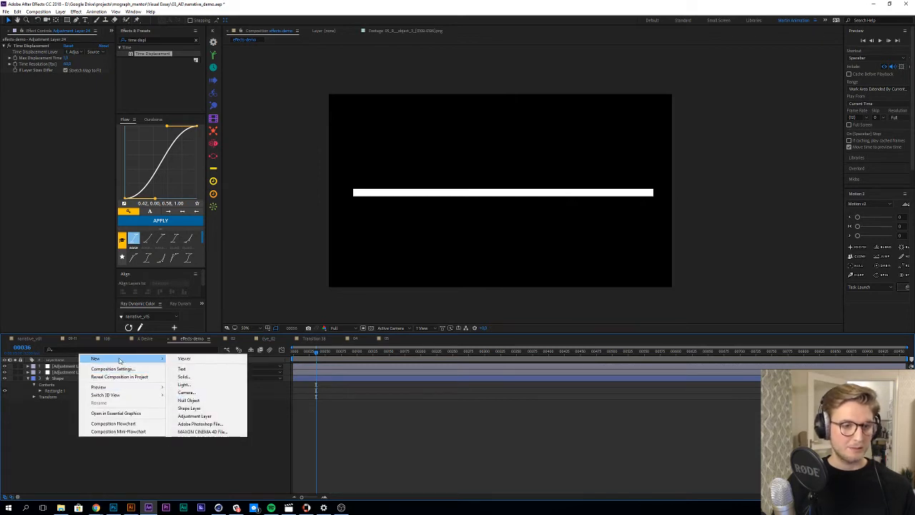
pyautogui.click(183, 377)
pyautogui.click(113, 145)
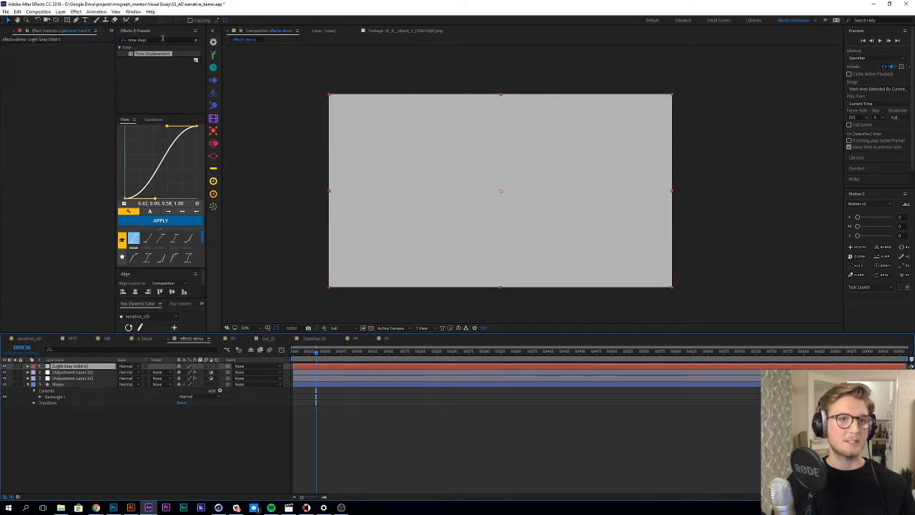
# Step: Find the Gradient Ramp effect and apply it to the light gray solid
pyautogui.moveTo(163, 39); pyautogui.dragTo(115, 35)
pyautogui.write('gradient')
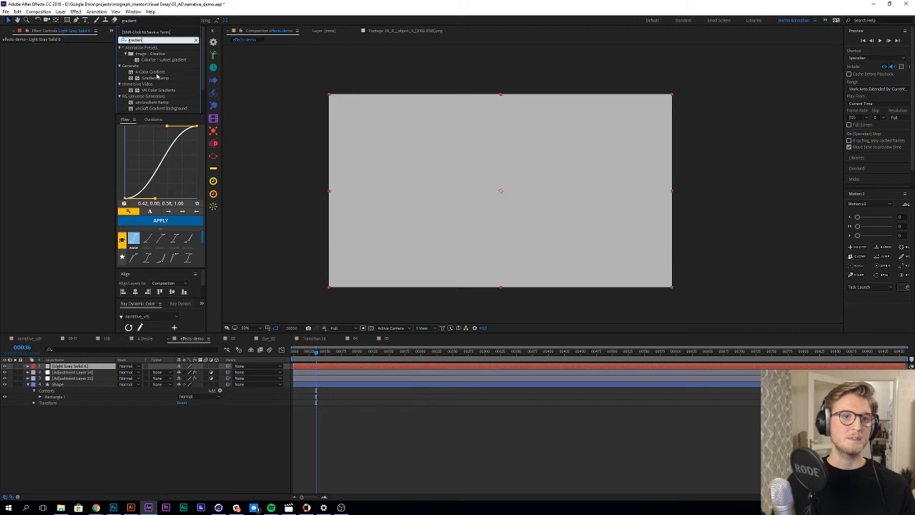
pyautogui.moveTo(157, 75); pyautogui.dragTo(70, 366)
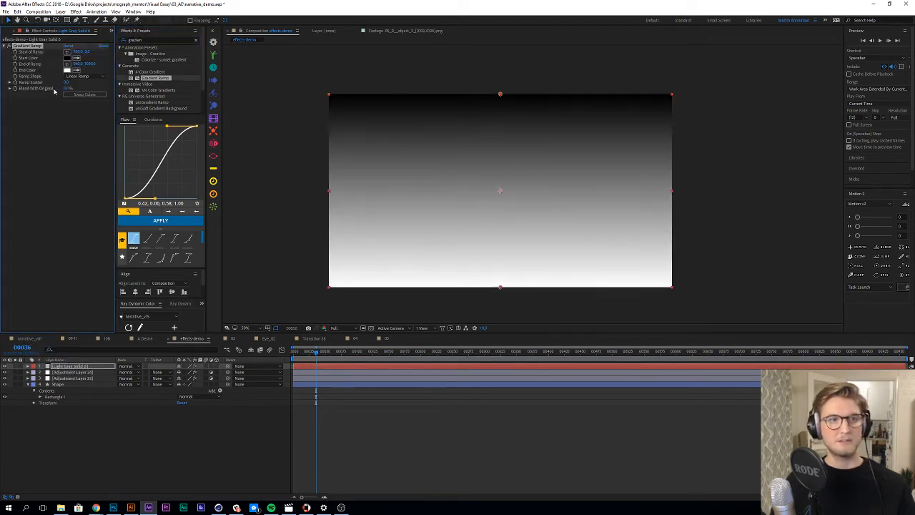
# Step: Run the ramp diagonally from the solid's upper-left area to its lower-right area and swap its colors so white is on the left
pyautogui.moveTo(501, 95); pyautogui.dragTo(360, 150)
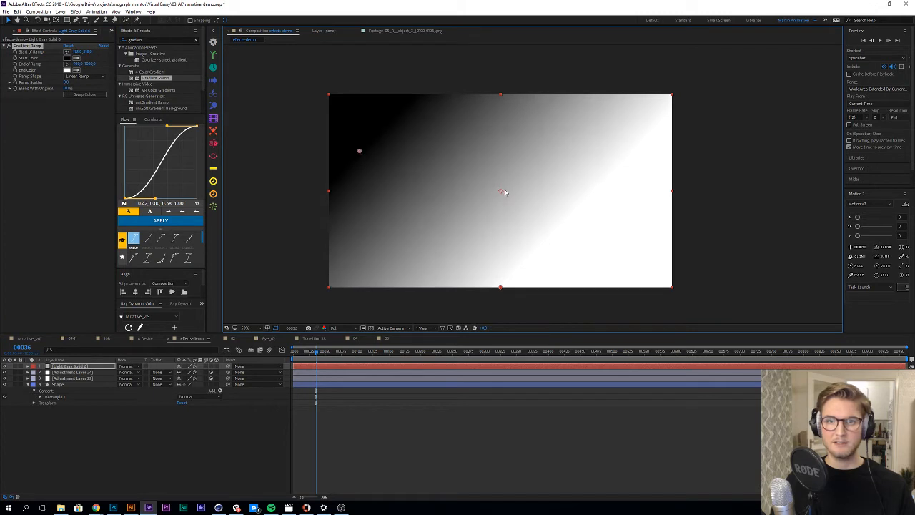
pyautogui.moveTo(502, 289); pyautogui.dragTo(635, 256)
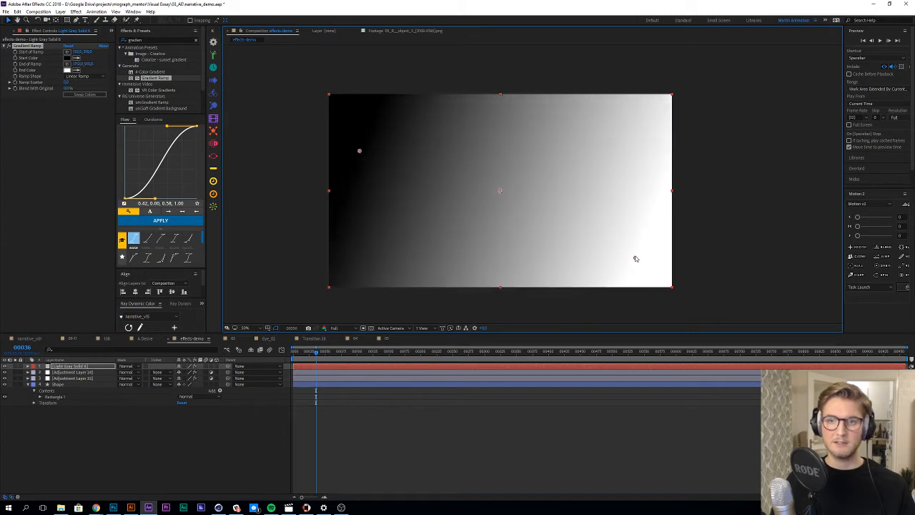
pyautogui.moveTo(360, 151); pyautogui.dragTo(357, 147)
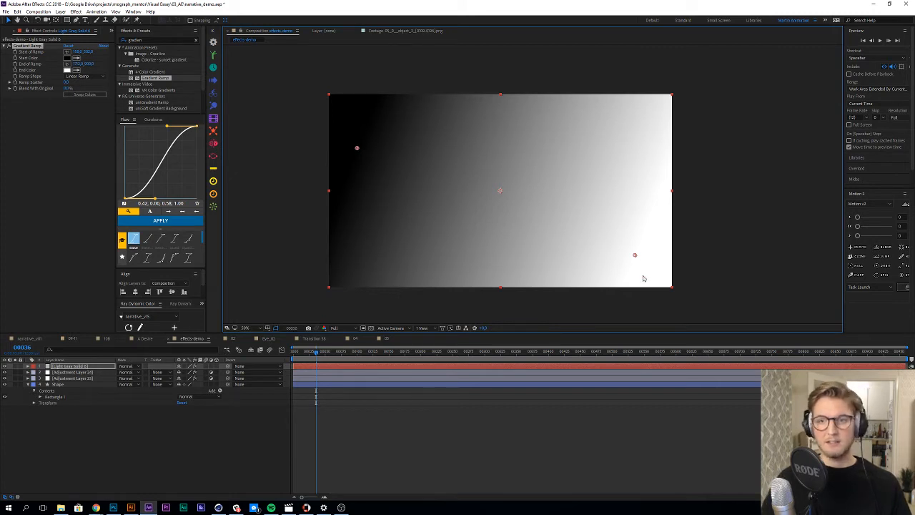
pyautogui.click(84, 95)
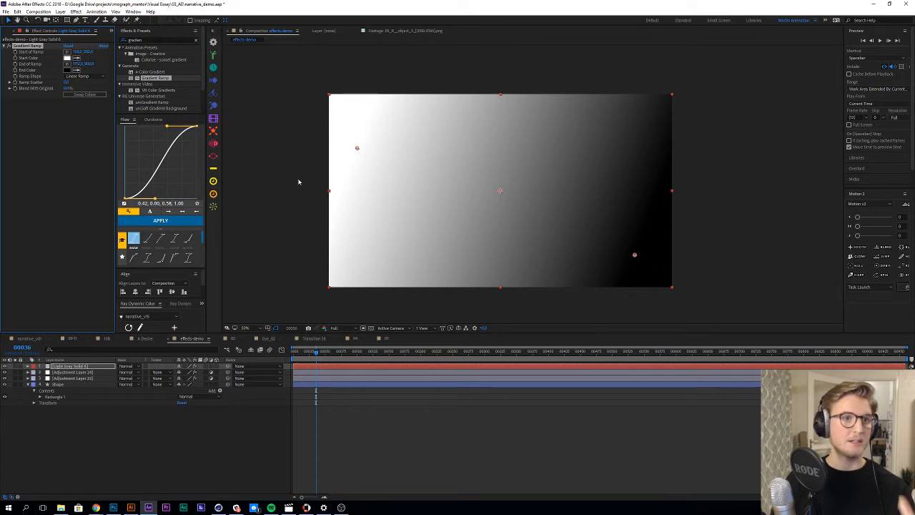
# Step: On the upper adjustment layer, set Time Displacement's Time Resolution to 12 fps and adjust its Max Displacement Time
pyautogui.click(59, 397)
pyautogui.click(68, 372)
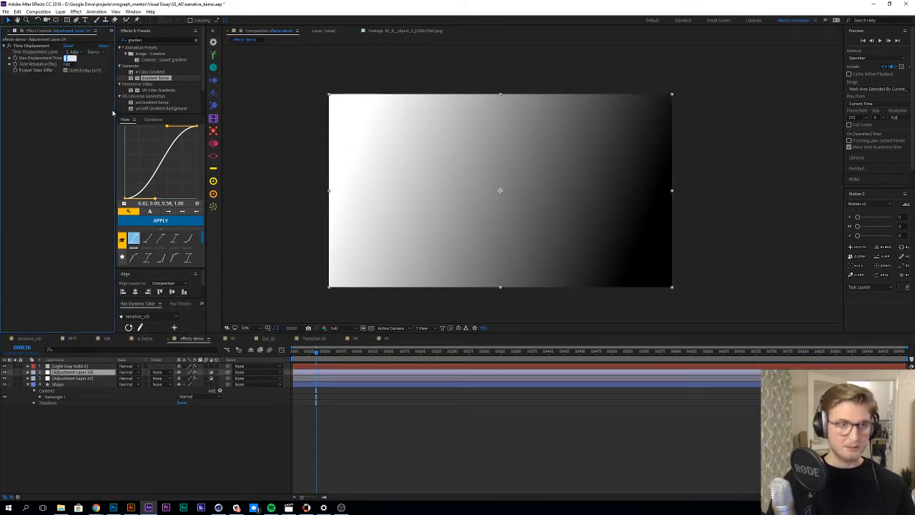
pyautogui.click(69, 63)
pyautogui.write('12')
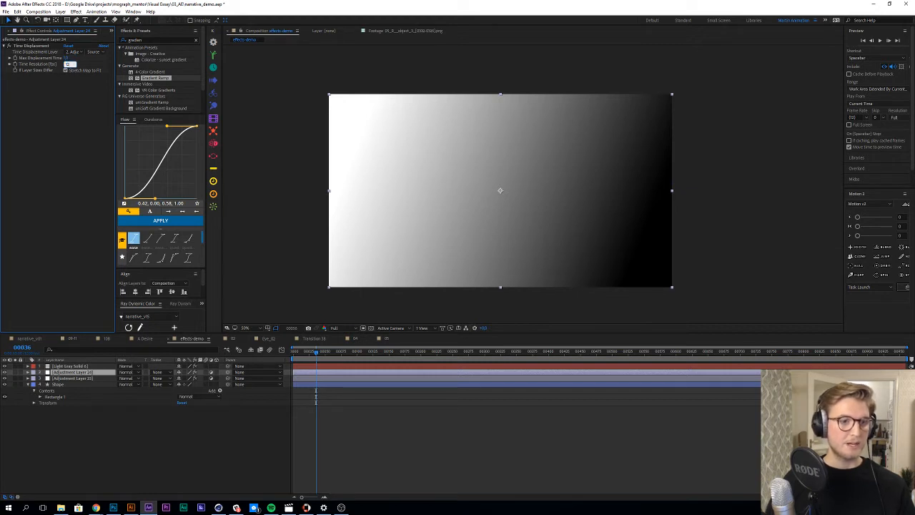
pyautogui.press('Return')
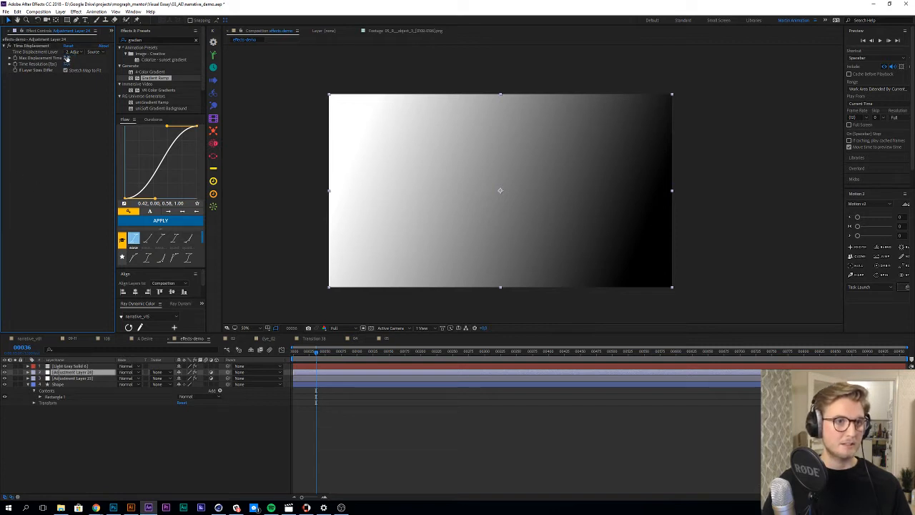
pyautogui.moveTo(69, 58); pyautogui.dragTo(67, 57)
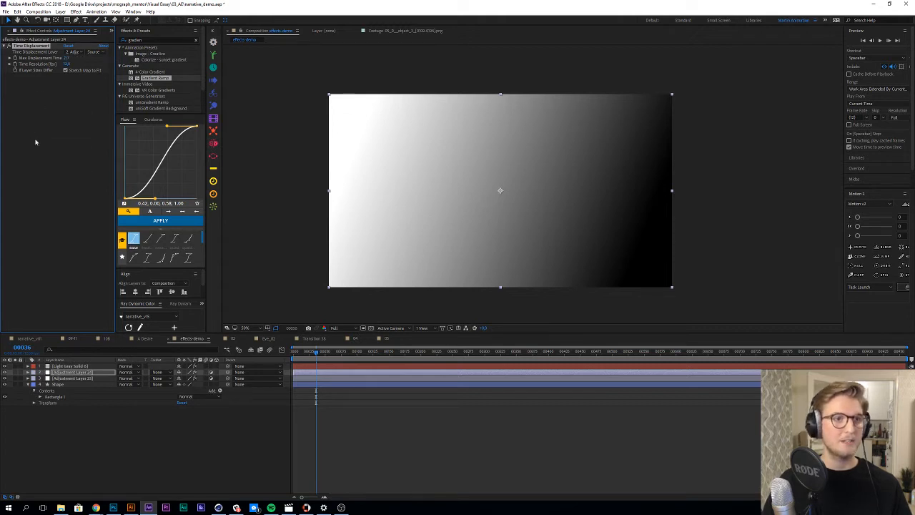
# Step: Pre-compose the gradient solid as "Time displacement", leaving all attributes in effects-demo
pyautogui.click(71, 367)
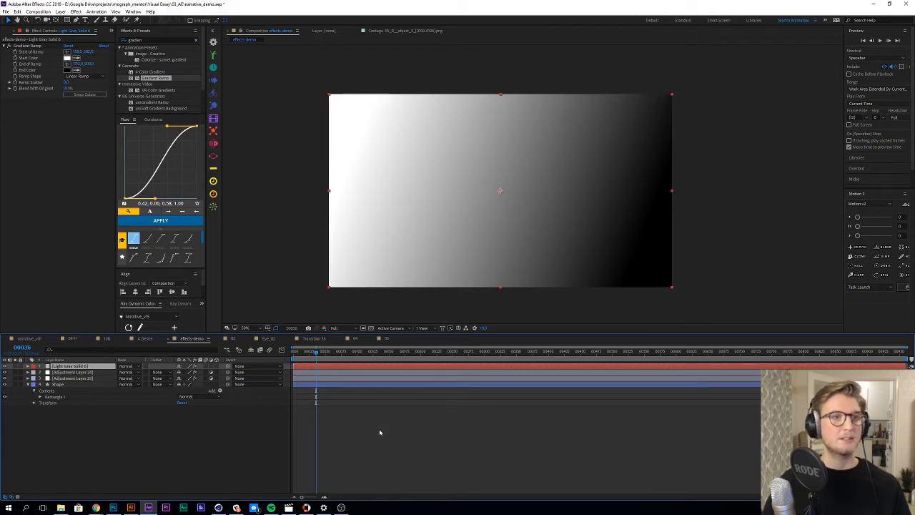
pyautogui.hotkey('ctrl', 'shift', 'c')
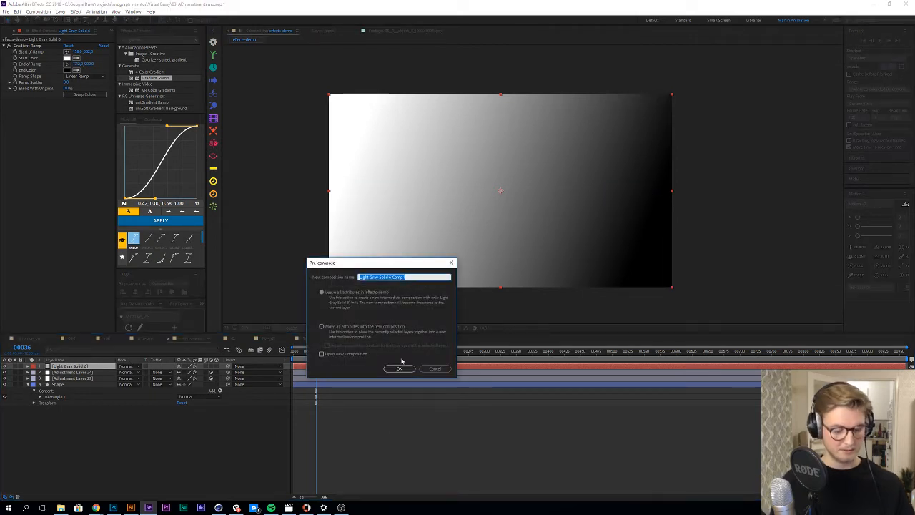
pyautogui.write('gradient')
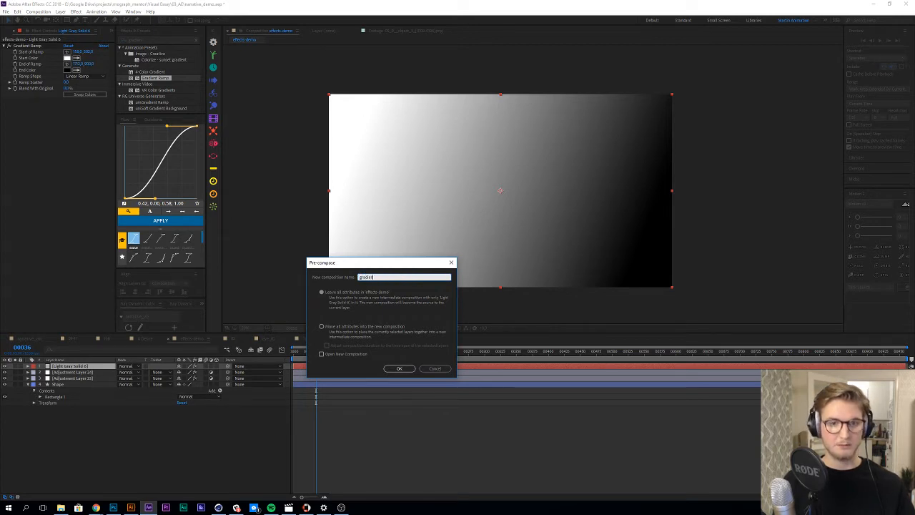
pyautogui.hotkey('ctrl', 'BackSpace')
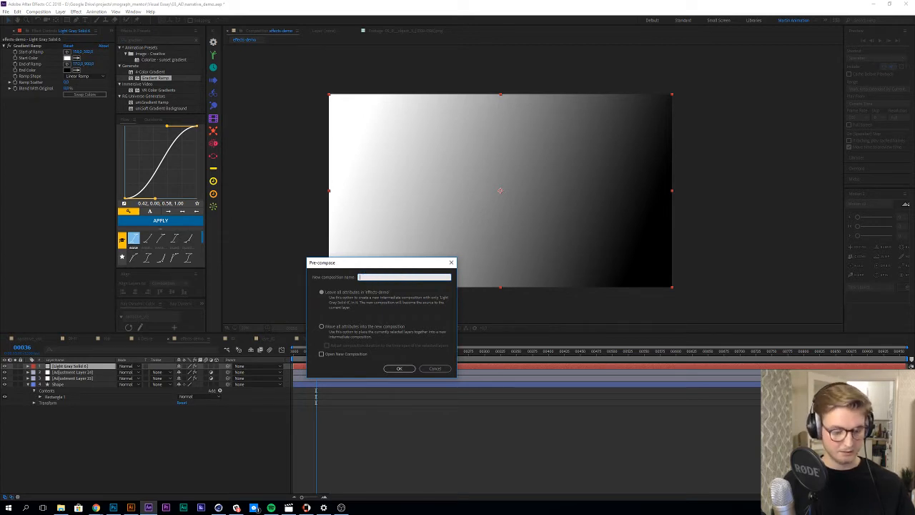
pyautogui.write('Time dis')
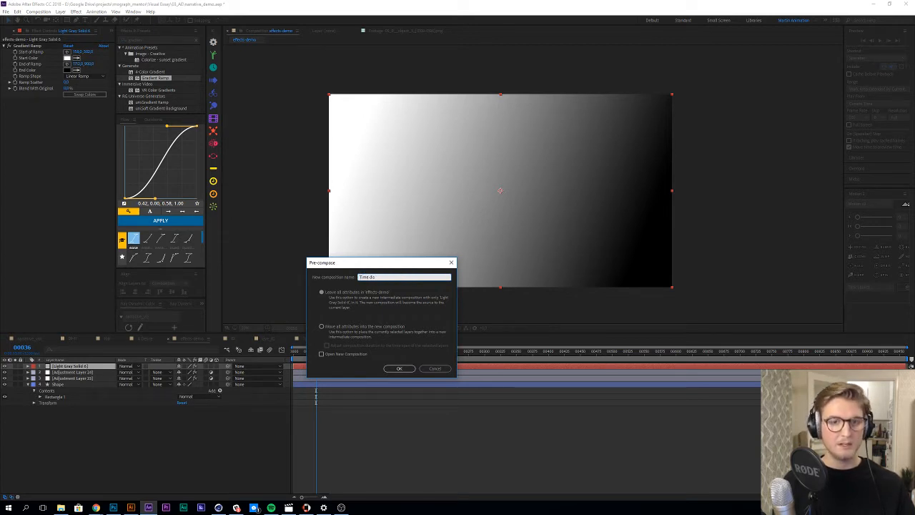
pyautogui.write('placement')
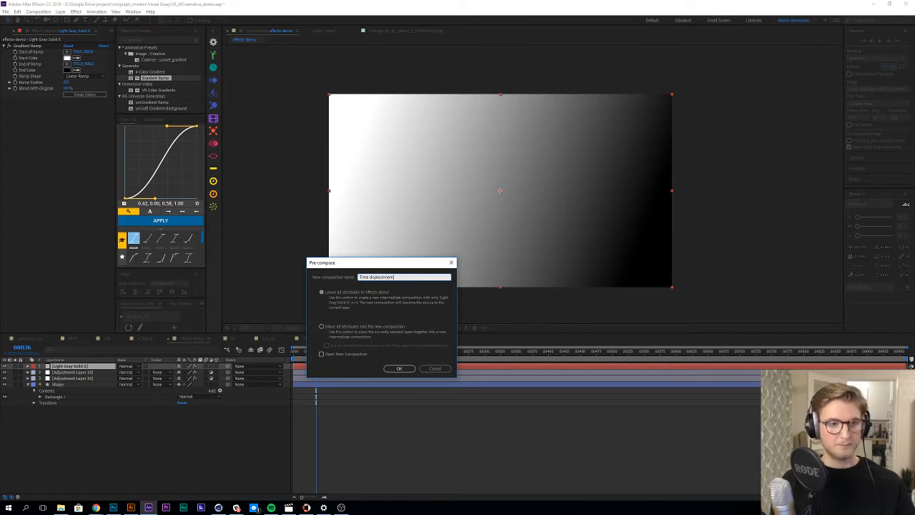
pyautogui.click(399, 368)
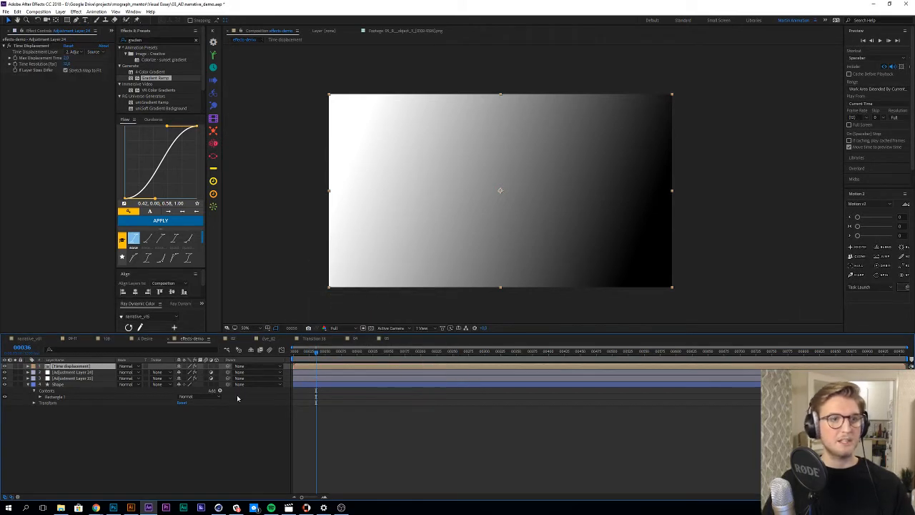
# Step: Move the Gradient Ramp effect from the Time displacement layer onto the solid inside that precomp, and return to the effects-demo composition
pyautogui.click(68, 366)
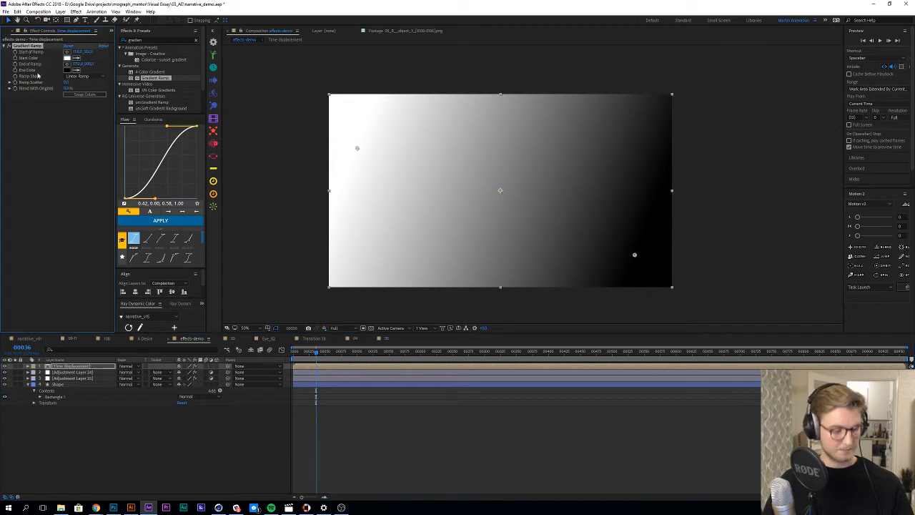
pyautogui.hotkey('ctrl', 'x')
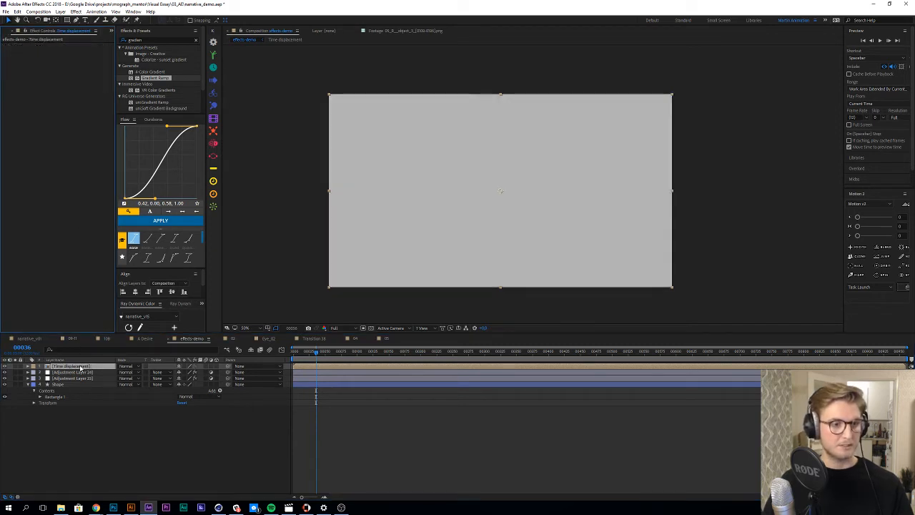
pyautogui.doubleClick(80, 366)
pyautogui.click(80, 366)
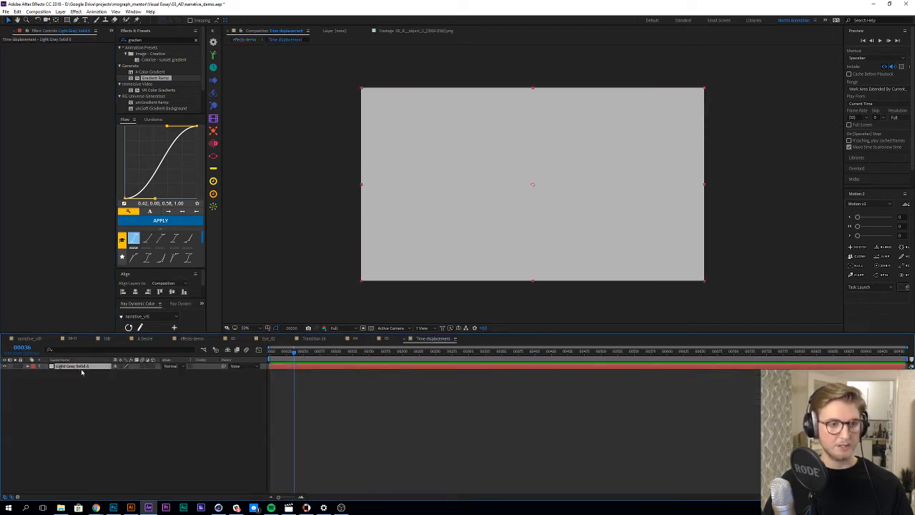
pyautogui.hotkey('ctrl', 'v')
pyautogui.click(186, 396)
pyautogui.press('Tab')
pyautogui.click(136, 394)
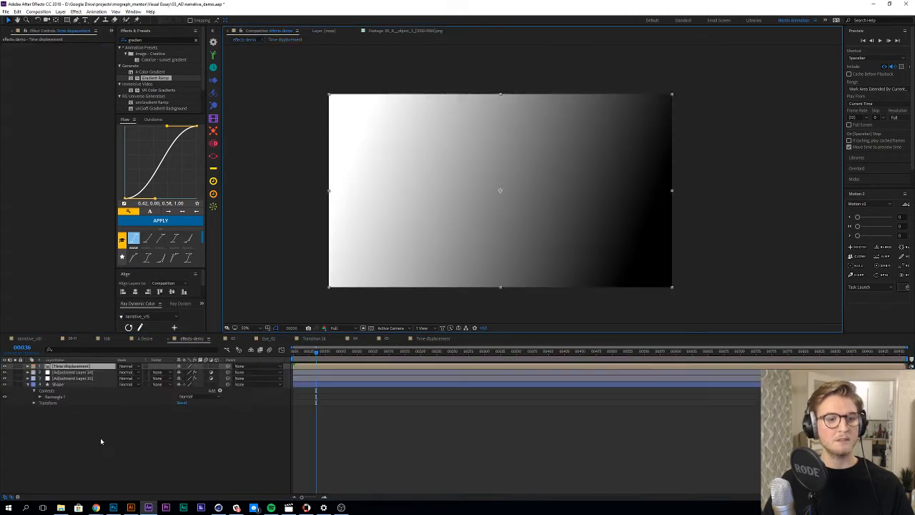
# Step: Set the upper adjustment layer's Time Displacement Layer to the Time displacement precomp and hide the precomp layer
pyautogui.click(79, 372)
pyautogui.click(71, 52)
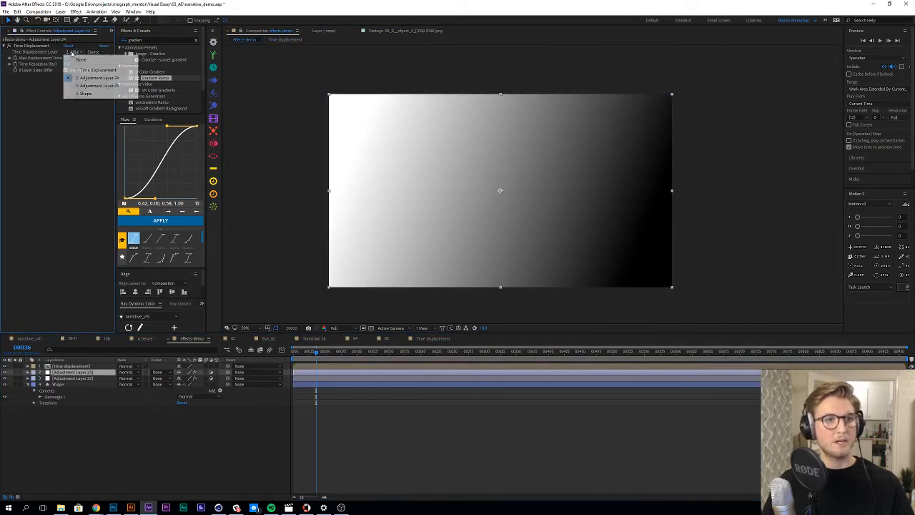
pyautogui.click(104, 70)
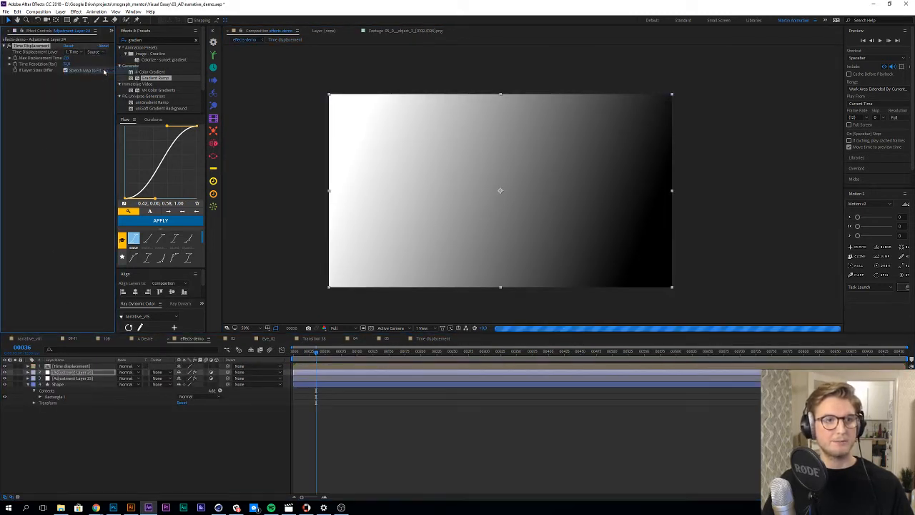
pyautogui.click(74, 53)
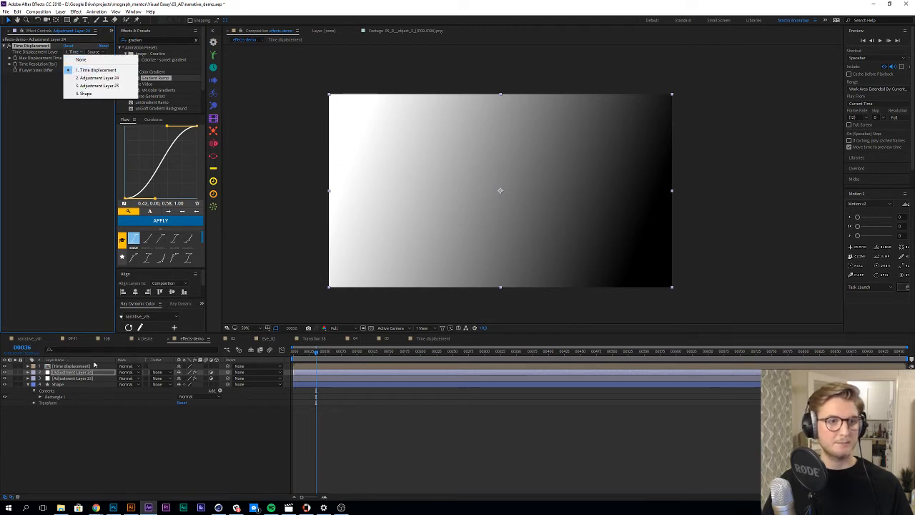
pyautogui.click(74, 53)
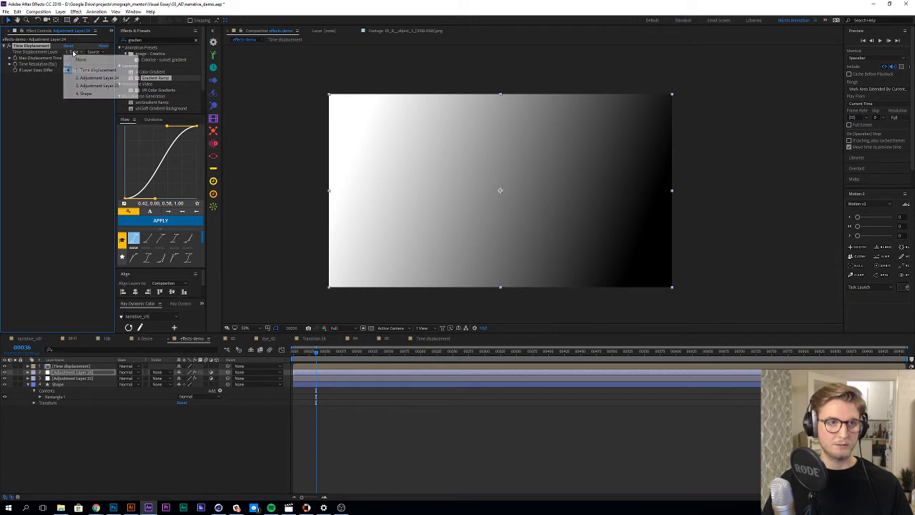
pyautogui.click(83, 71)
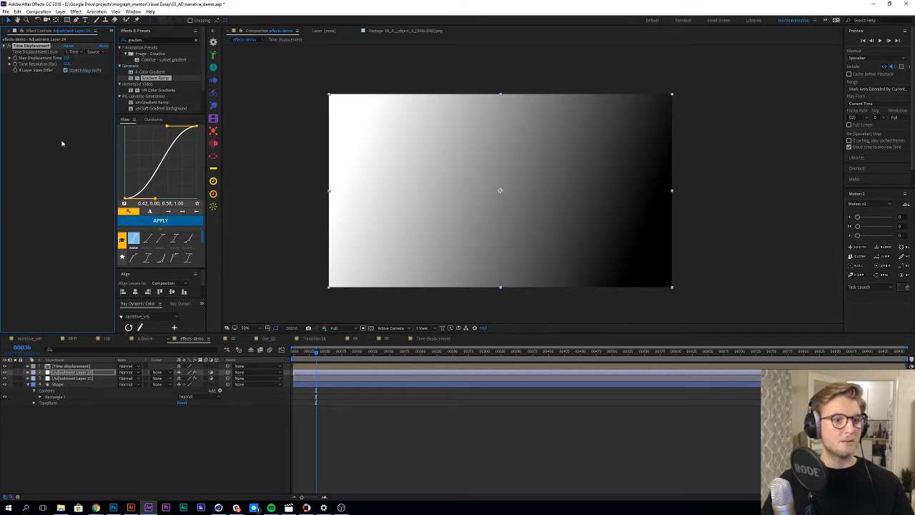
pyautogui.click(5, 366)
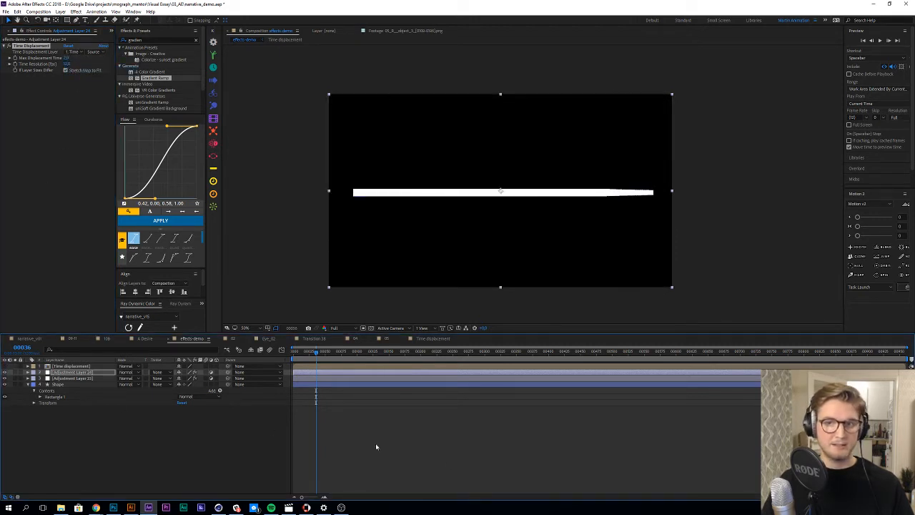
# Step: Reveal the lower adjustment layer's Choke Matte and Border keyframes and shift them together to start at about frame 75
pyautogui.click(462, 459)
pyautogui.moveTo(315, 354); pyautogui.dragTo(353, 393)
pyautogui.click(316, 377)
pyautogui.press('u')
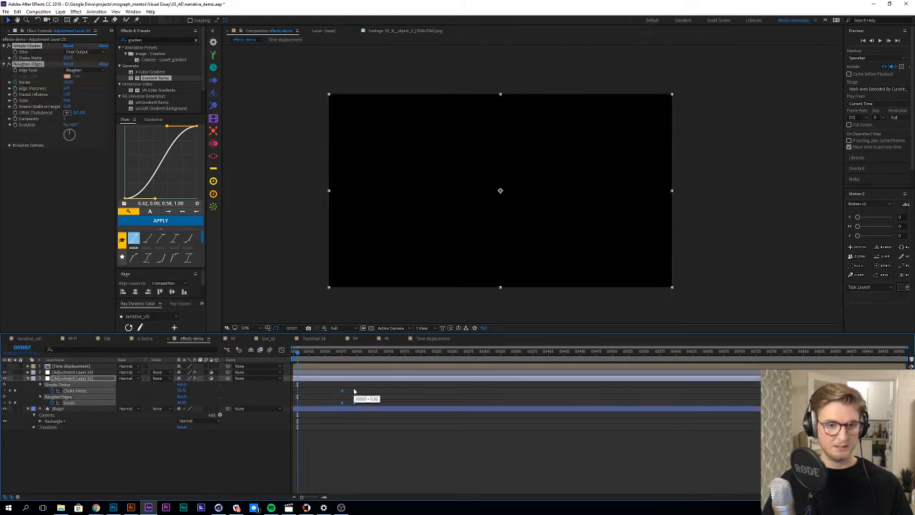
pyautogui.click(319, 388)
# Step: Scrub through the time-displaced reveal of the rectangle, toggling the gradient layer's visibility to compare its tones with the reveal direction
pyautogui.click(309, 353)
pyautogui.moveTo(311, 353); pyautogui.dragTo(338, 355)
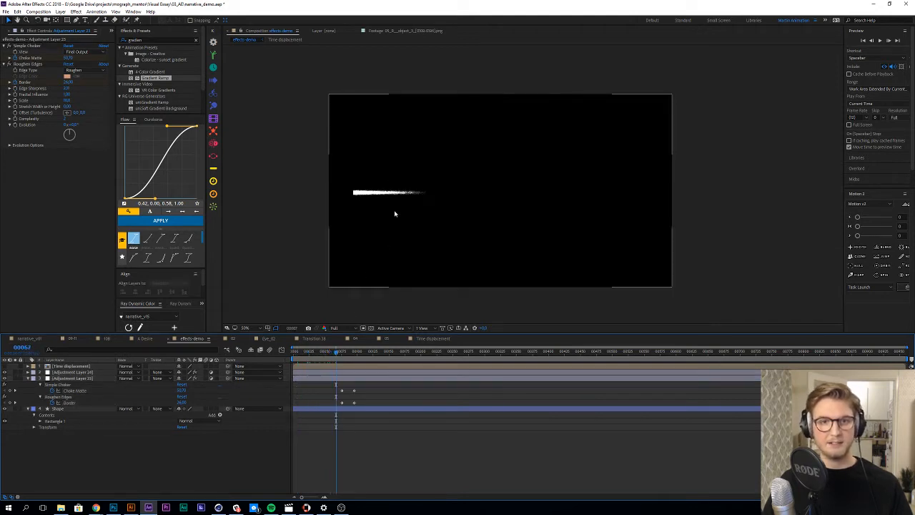
pyautogui.click(350, 366)
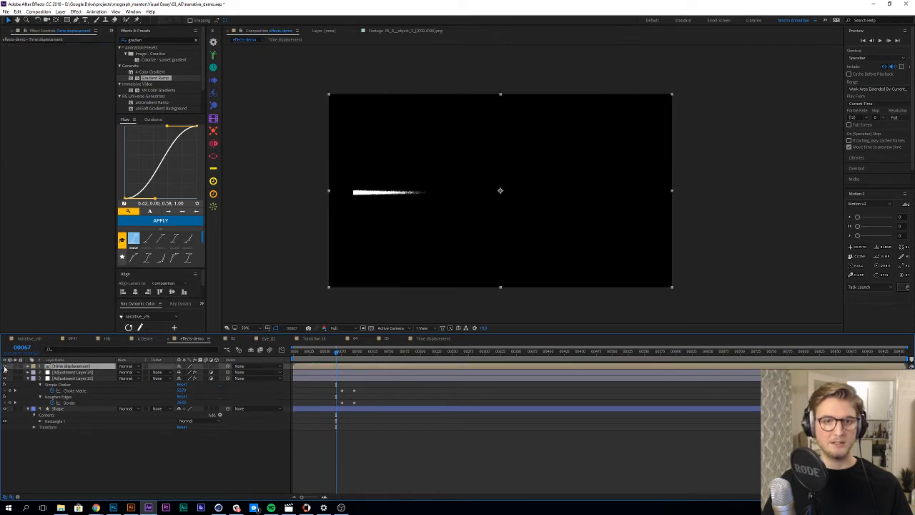
pyautogui.click(4, 366)
pyautogui.click(4, 366)
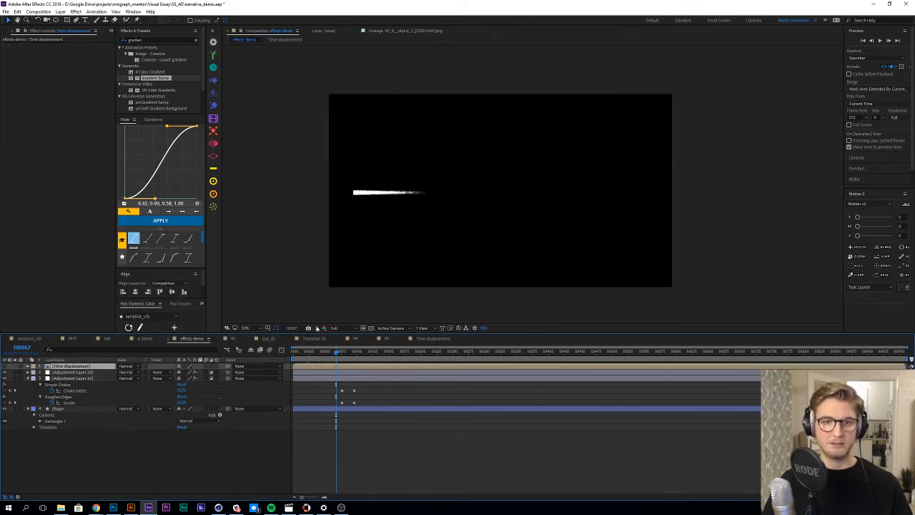
pyautogui.moveTo(337, 355); pyautogui.dragTo(354, 355)
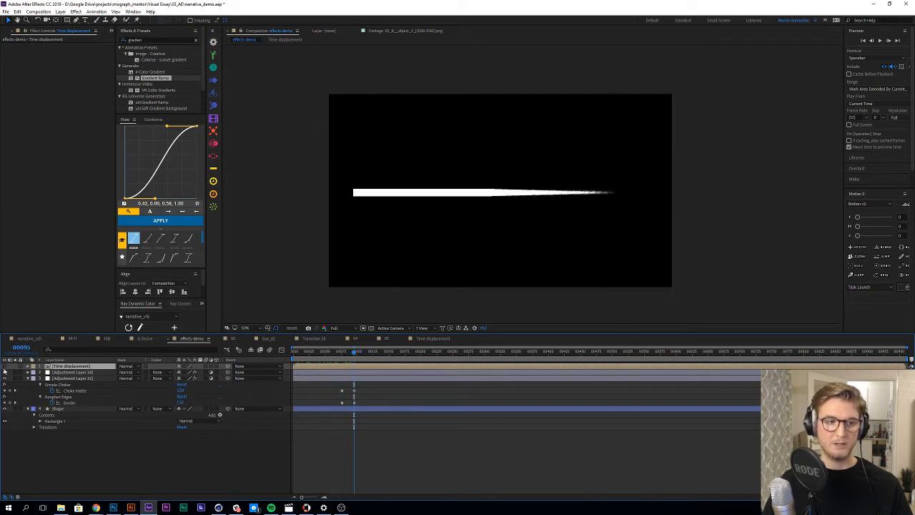
pyautogui.click(5, 367)
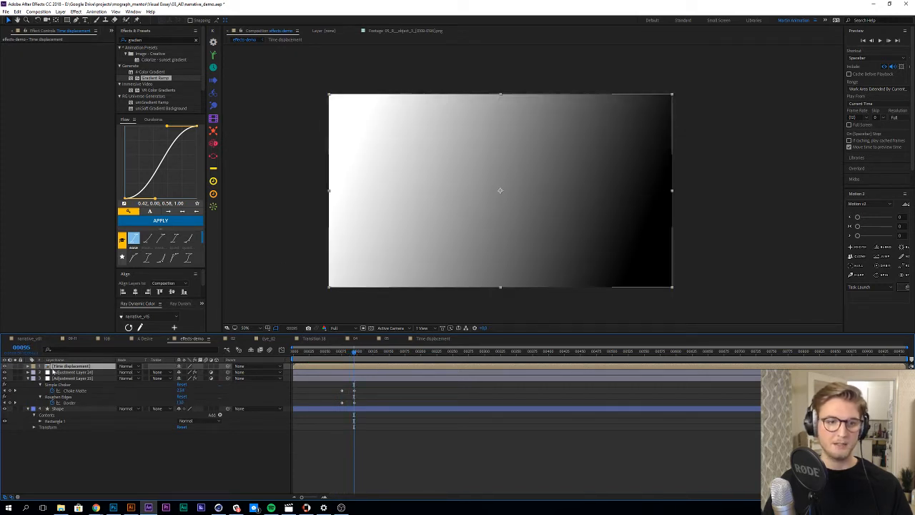
pyautogui.click(4, 367)
pyautogui.click(432, 402)
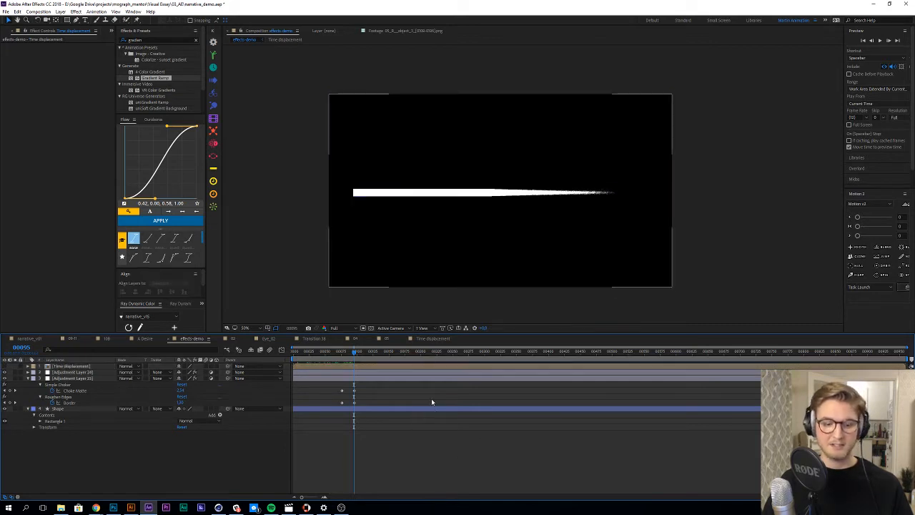
pyautogui.moveTo(353, 353)
pyautogui.mouseDown()
pyautogui.moveTo(382, 353)
pyautogui.moveTo(317, 372)
pyautogui.moveTo(408, 373)
pyautogui.moveTo(318, 376)
pyautogui.moveTo(375, 376)
pyautogui.moveTo(337, 377)
pyautogui.moveTo(364, 380)
pyautogui.mouseUp()
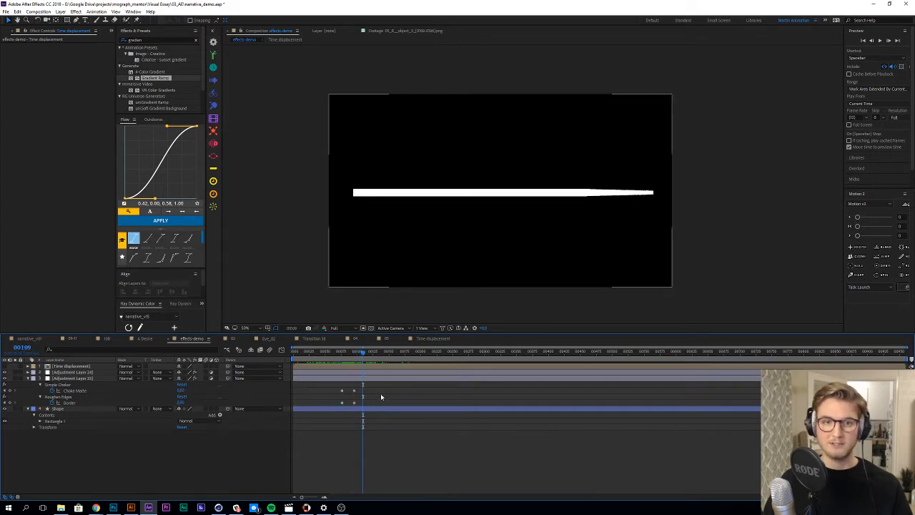
# Step: Play back the rectangle's time-displaced reveal, and open the A Desire composition at its first frame
pyautogui.moveTo(364, 355); pyautogui.dragTo(315, 354)
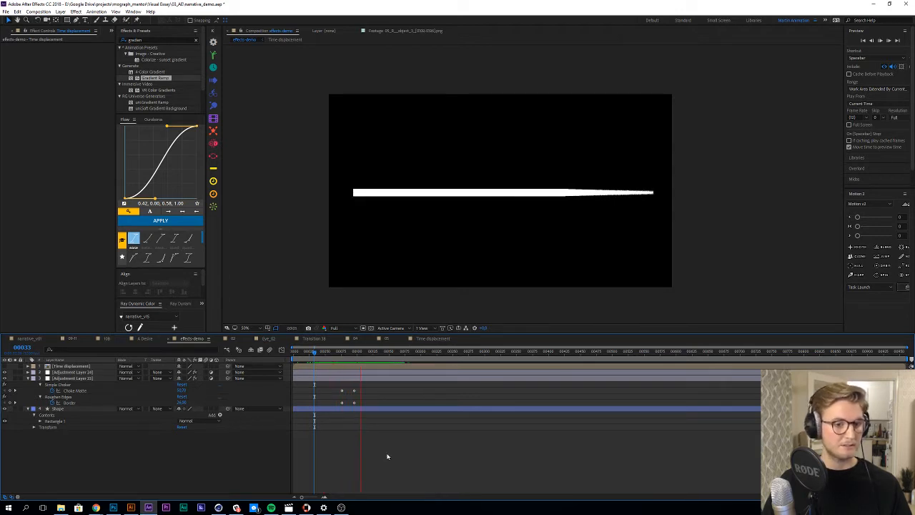
pyautogui.press('space')
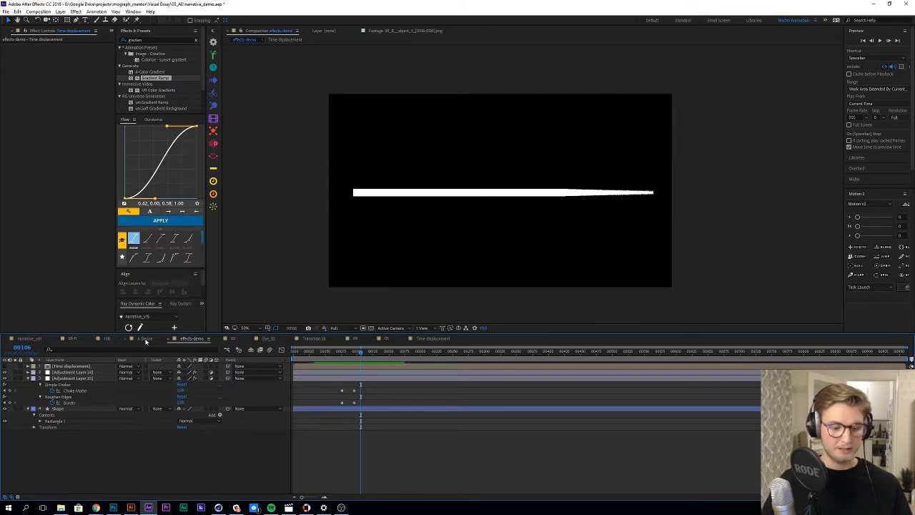
pyautogui.click(146, 339)
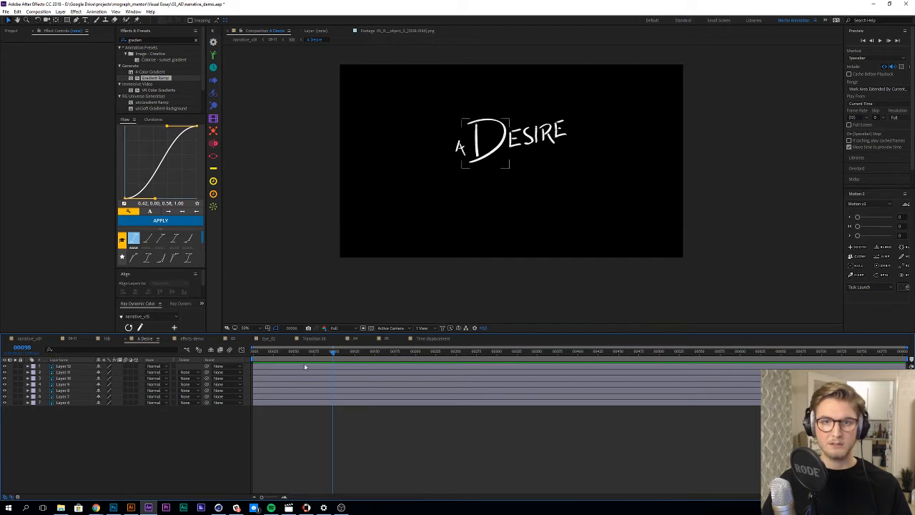
pyautogui.moveTo(287, 352); pyautogui.dragTo(242, 351)
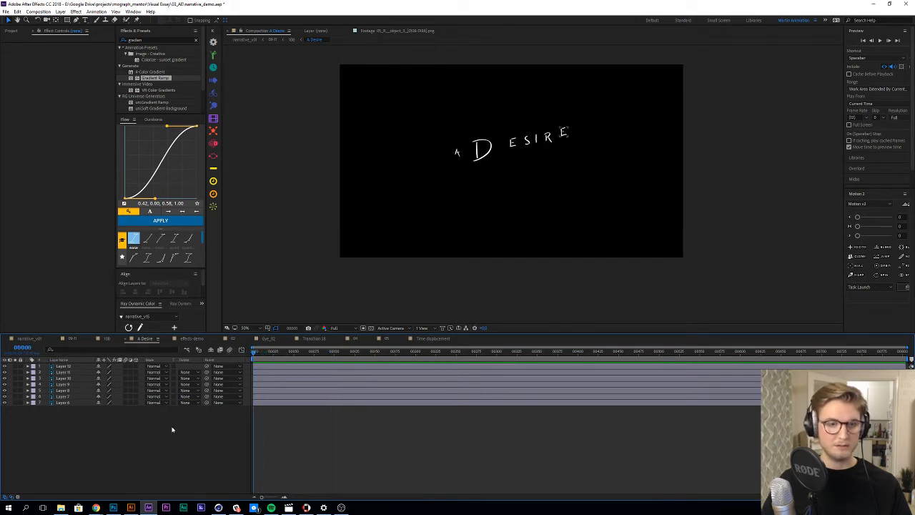
# Step: Solo Layer 6, the letter A, and move the current time to about frame 99
pyautogui.click(63, 403)
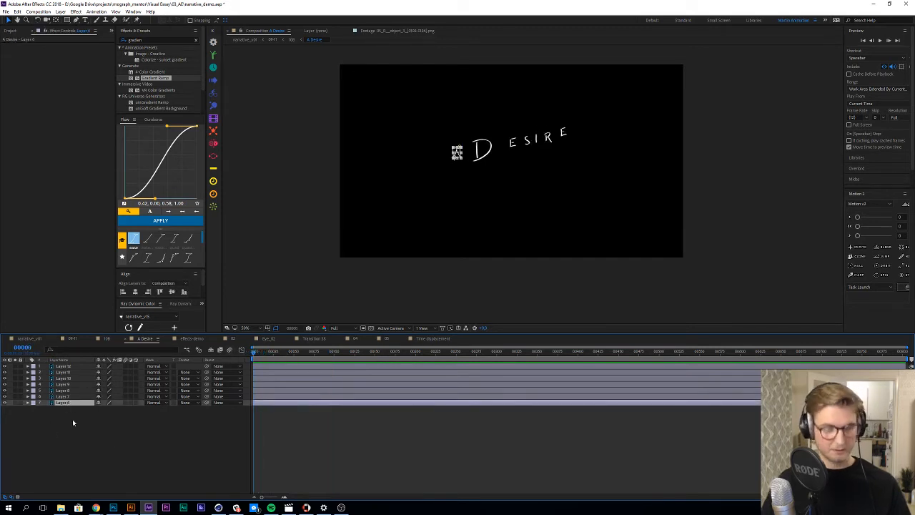
pyautogui.click(72, 419)
pyautogui.click(282, 351)
pyautogui.click(334, 351)
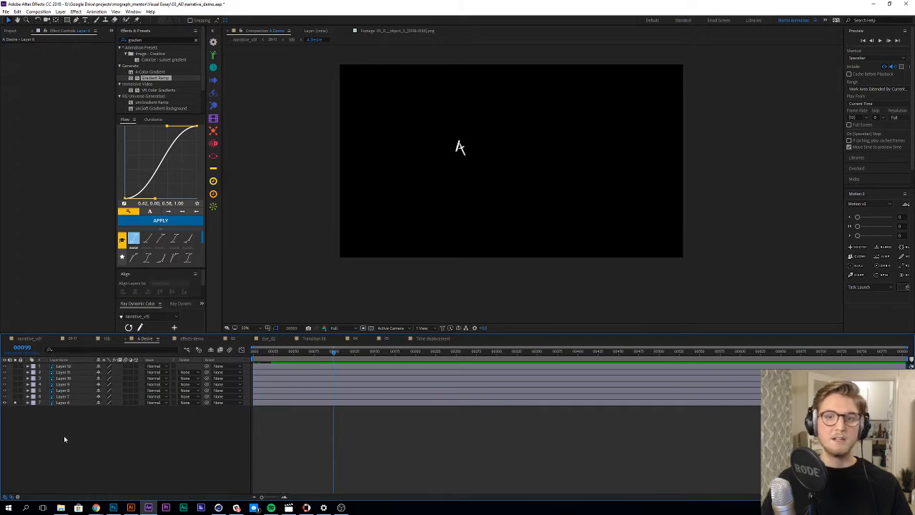
# Step: Reveal Layer 6's mask and set the Mask 1 mode to None to show the full lettering artwork
pyautogui.click(62, 403)
pyautogui.press('m')
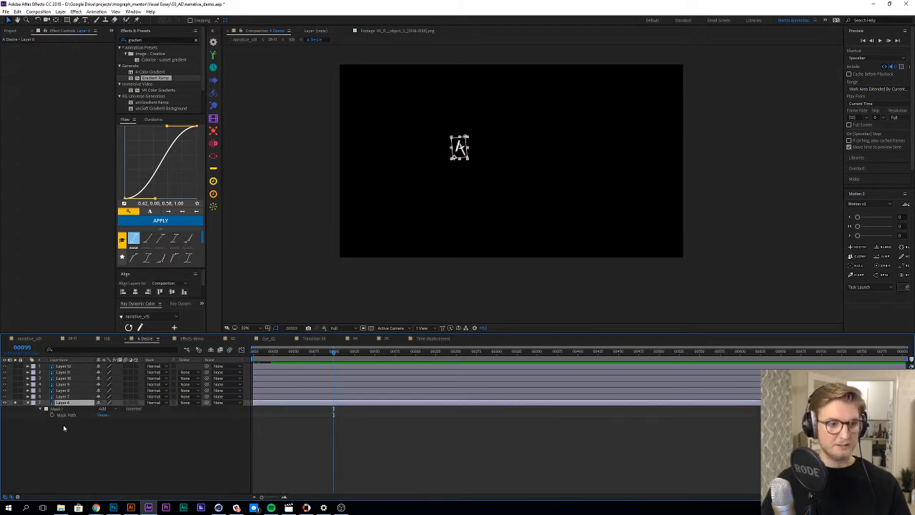
pyautogui.click(102, 409)
pyautogui.click(107, 417)
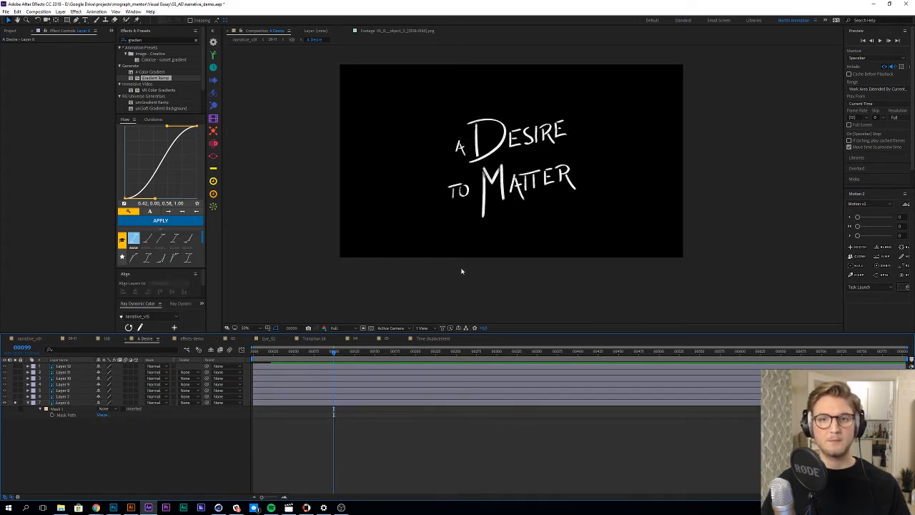
pyautogui.click(480, 176)
# Step: Examine the mask outline around each letter by selecting Layers 6 to 12 one after another
pyautogui.click(62, 403)
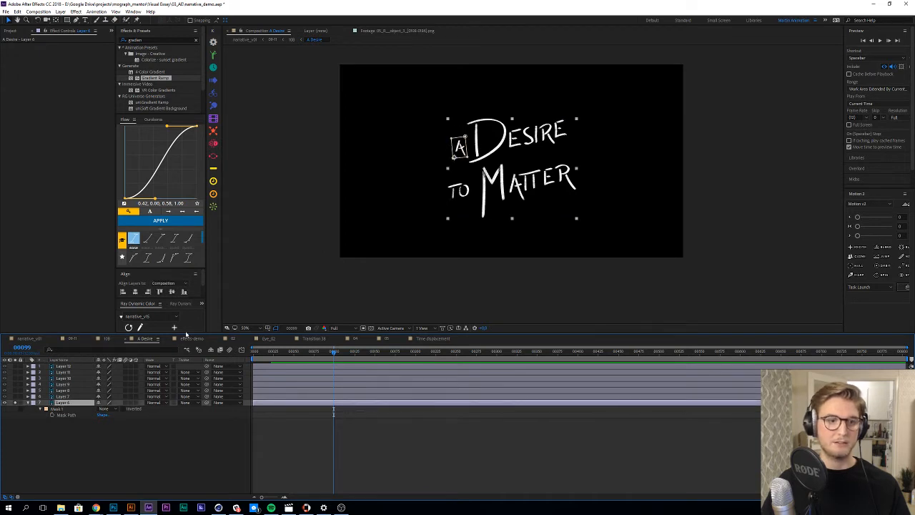
pyautogui.click(80, 396)
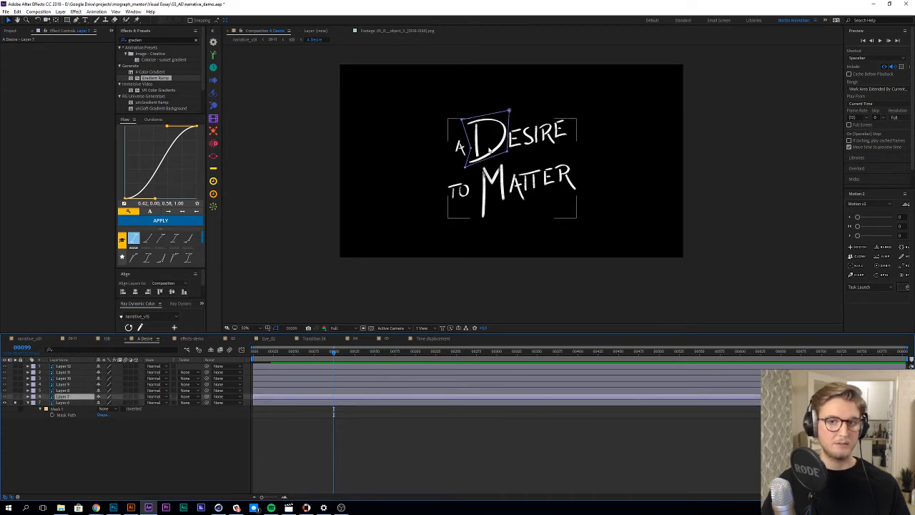
pyautogui.click(64, 389)
pyautogui.click(66, 384)
pyautogui.click(69, 378)
pyautogui.click(71, 372)
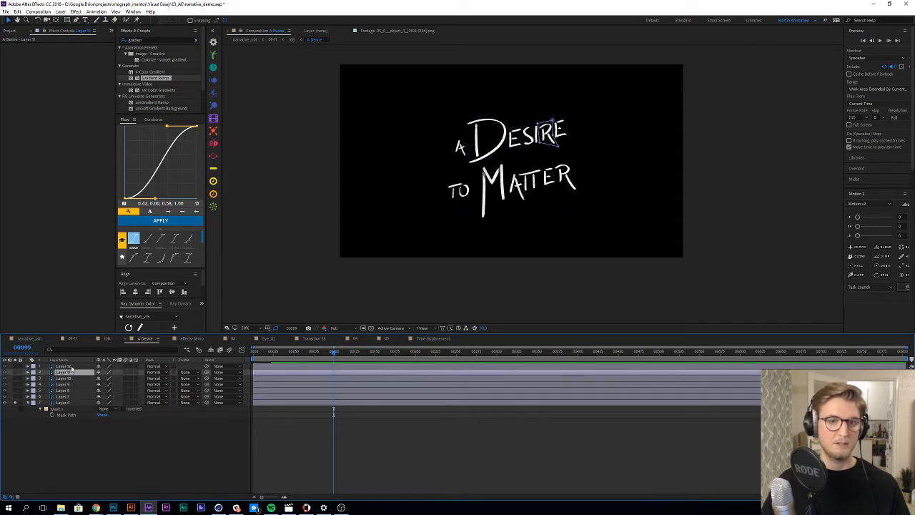
pyautogui.click(70, 366)
pyautogui.click(60, 402)
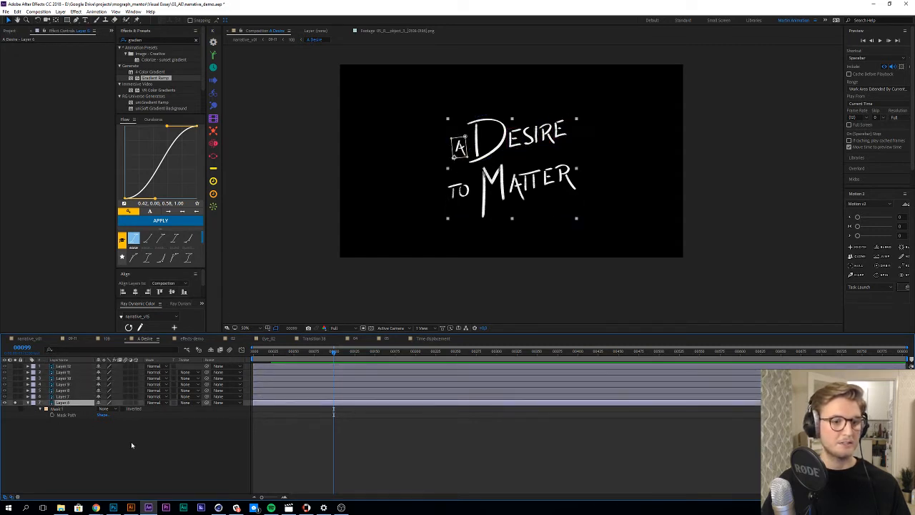
# Step: Restore Layer 6's Mask 1 mode to Add and turn off the layer's solo
pyautogui.click(107, 409)
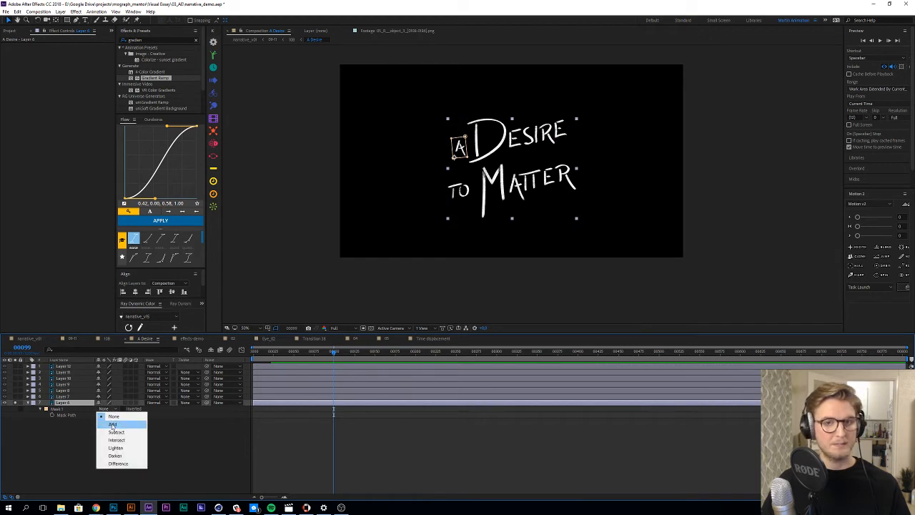
pyautogui.click(112, 426)
pyautogui.click(112, 435)
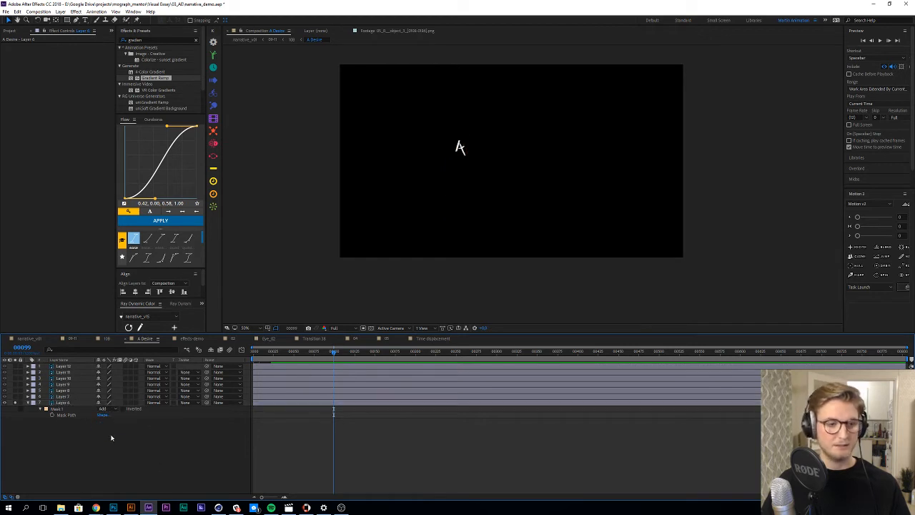
pyautogui.click(68, 367)
pyautogui.click(13, 403)
pyautogui.click(324, 455)
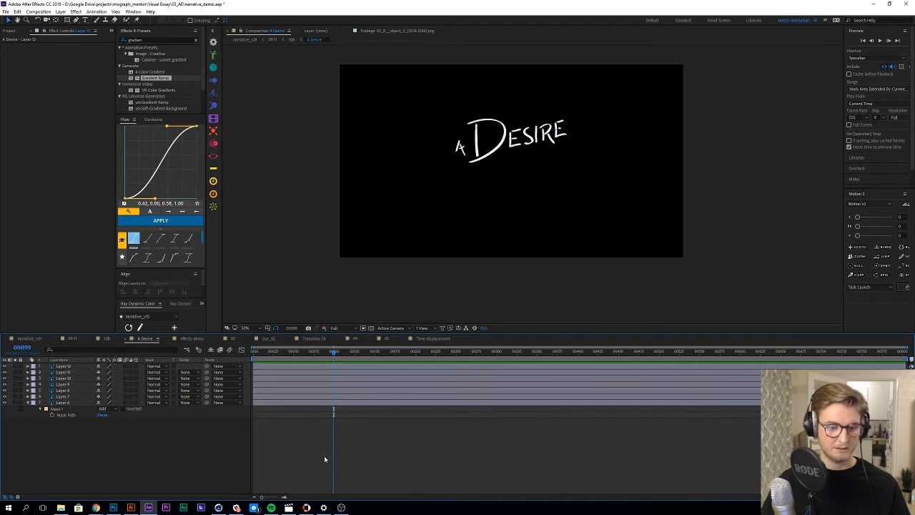
# Step: Return to the parent title composition and play back the "A Desire to Matter" reveal from near its start
pyautogui.press('shift')
pyautogui.click(299, 456)
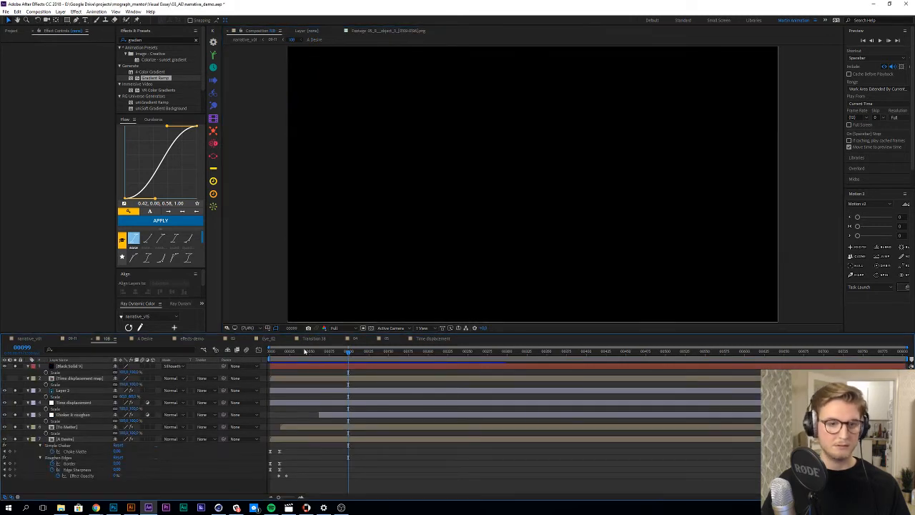
pyautogui.moveTo(305, 351); pyautogui.dragTo(289, 352)
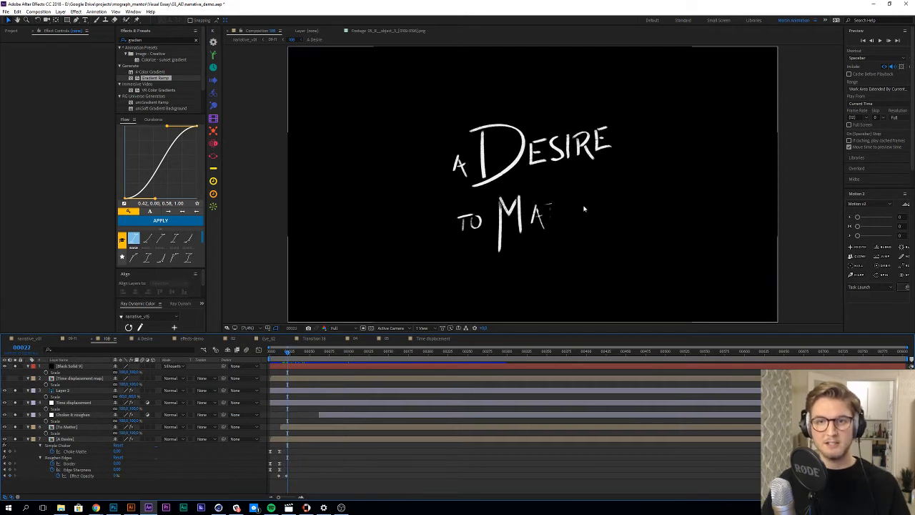
pyautogui.press('space')
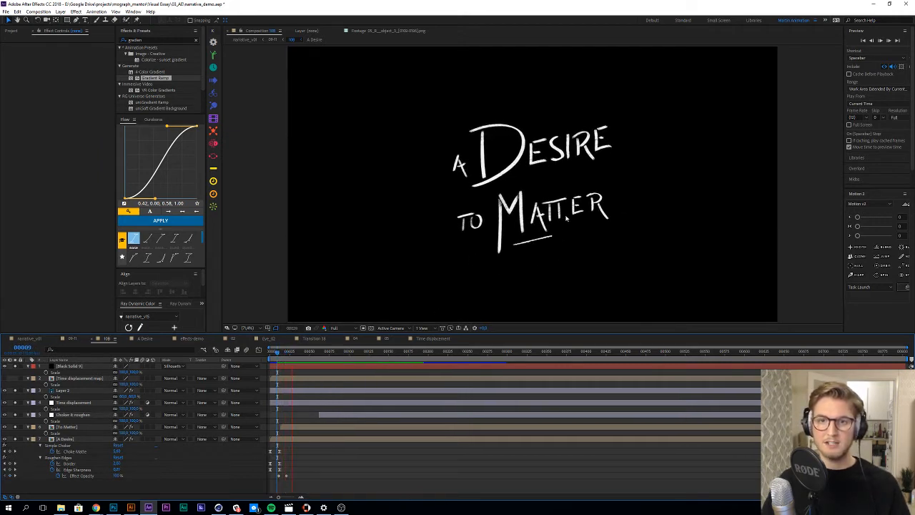
pyautogui.press('space')
pyautogui.moveTo(288, 355); pyautogui.dragTo(273, 360)
pyautogui.press('space')
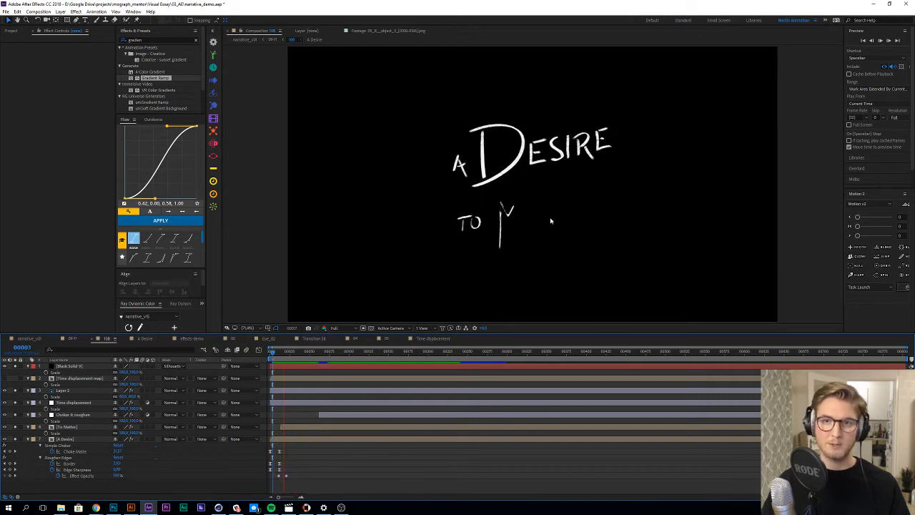
# Step: Reopen the A Desire precomp and reveal the Scale keyframes of all seven letter layers
pyautogui.doubleClick(293, 439)
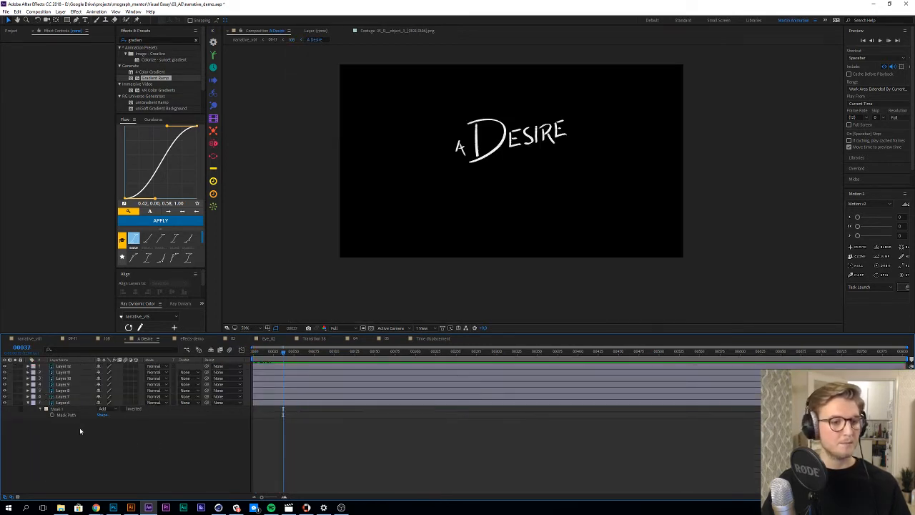
pyautogui.click(66, 403)
pyautogui.click(305, 432)
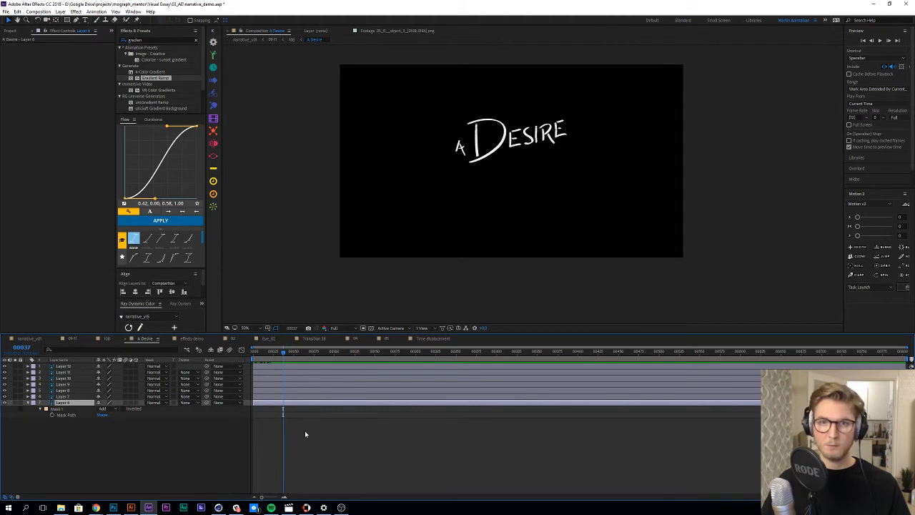
pyautogui.click(274, 404)
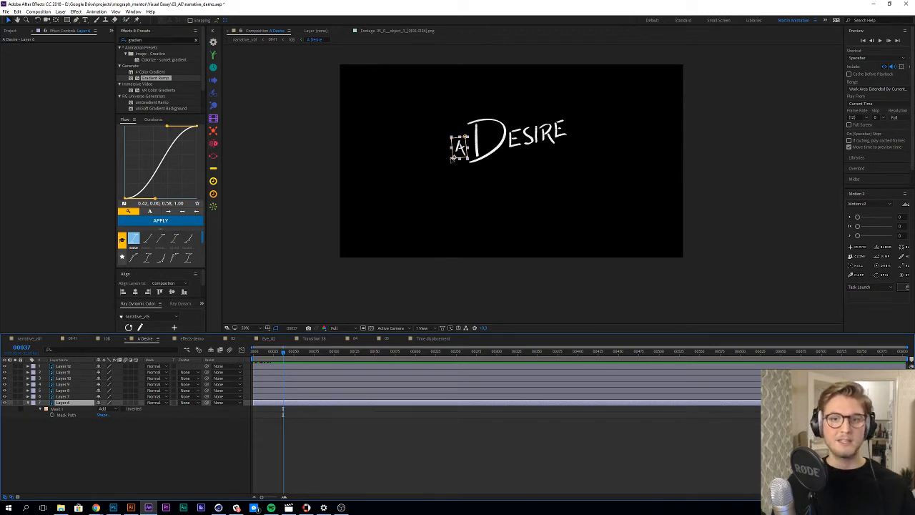
pyautogui.click(296, 433)
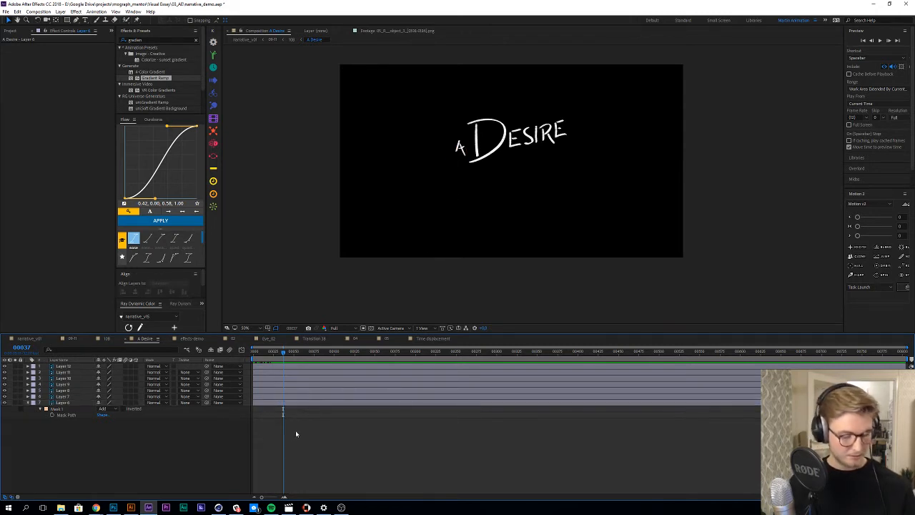
pyautogui.hotkey('ctrl', 'a')
pyautogui.click(384, 448)
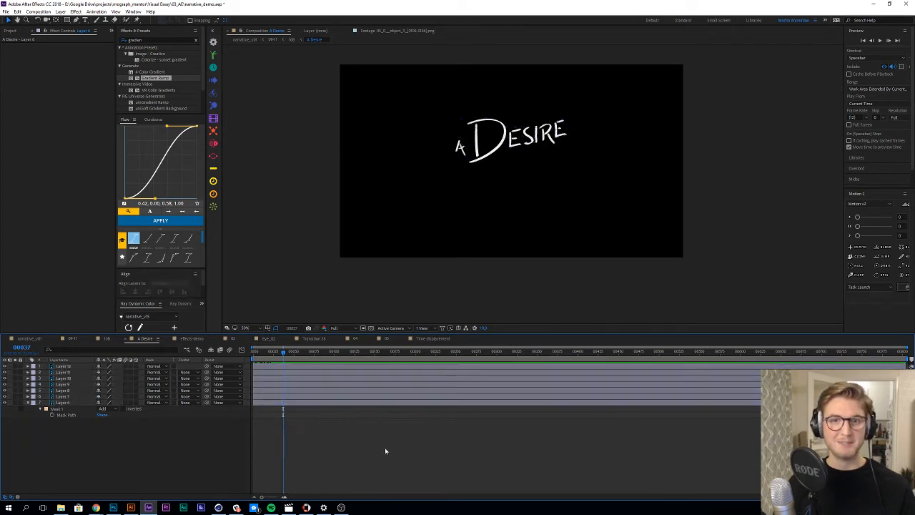
pyautogui.hotkey('ctrl', 'a')
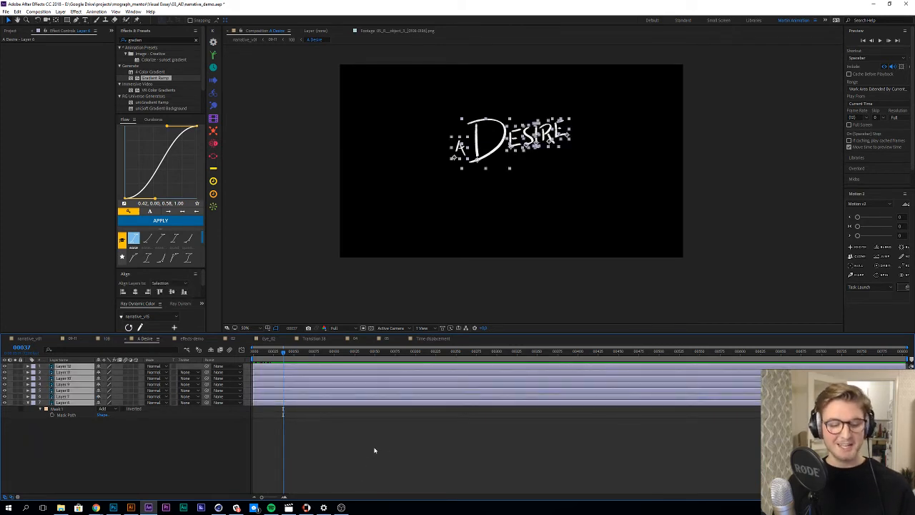
pyautogui.press('s')
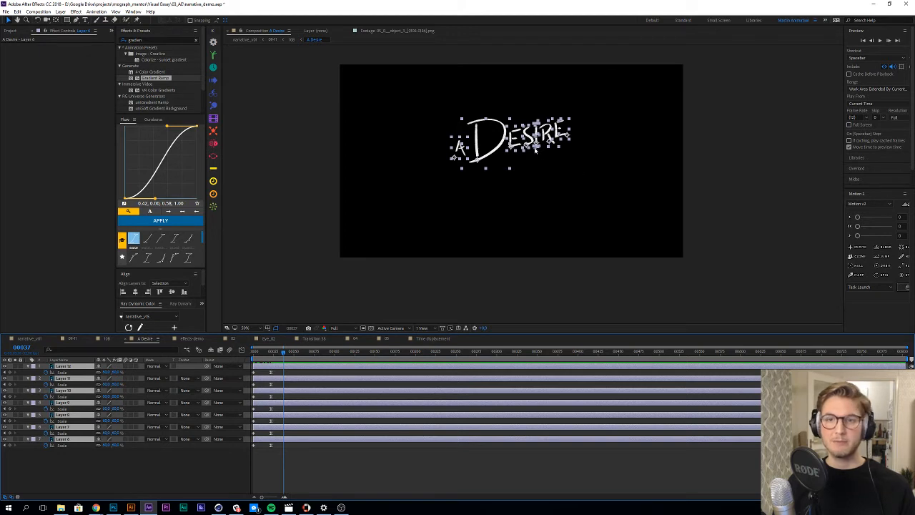
# Step: Go back to the parent title composition, select the A Desire layer and scrub through its reveal to frame 15
pyautogui.click(335, 465)
pyautogui.press('space')
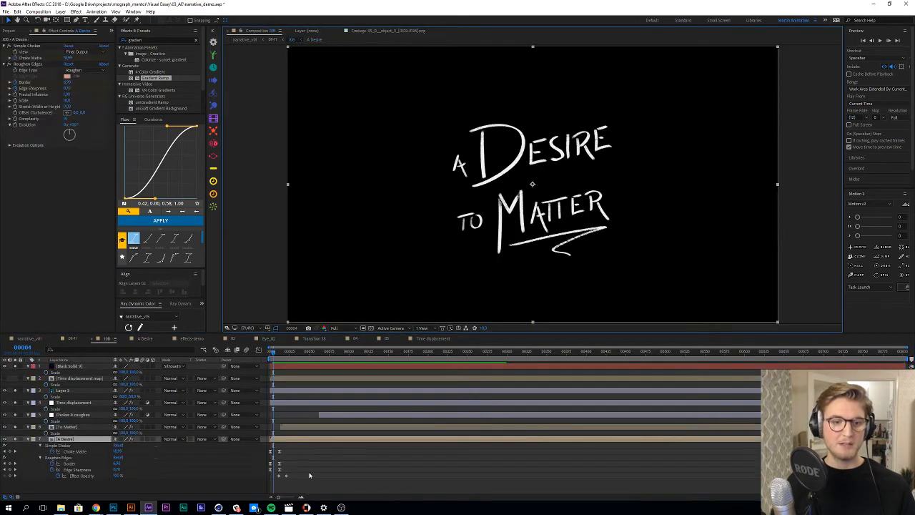
pyautogui.click(288, 438)
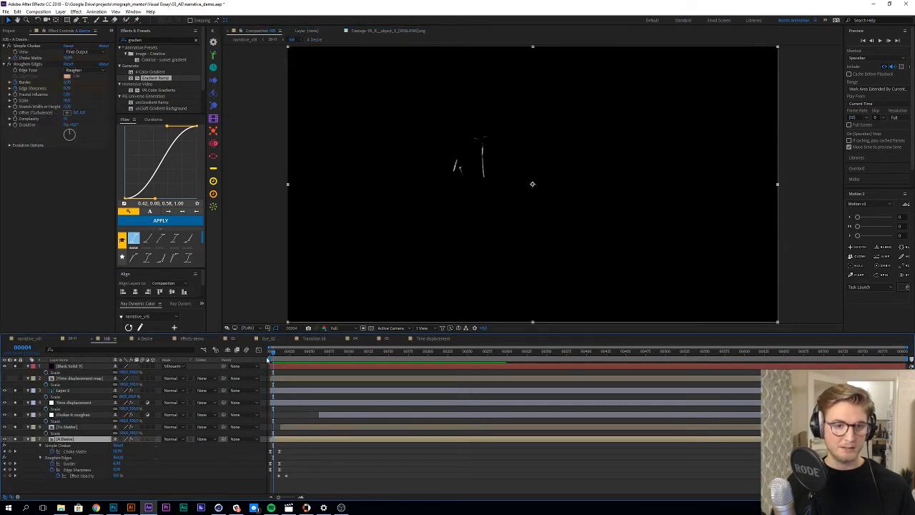
pyautogui.click(274, 354)
pyautogui.moveTo(273, 353); pyautogui.dragTo(282, 355)
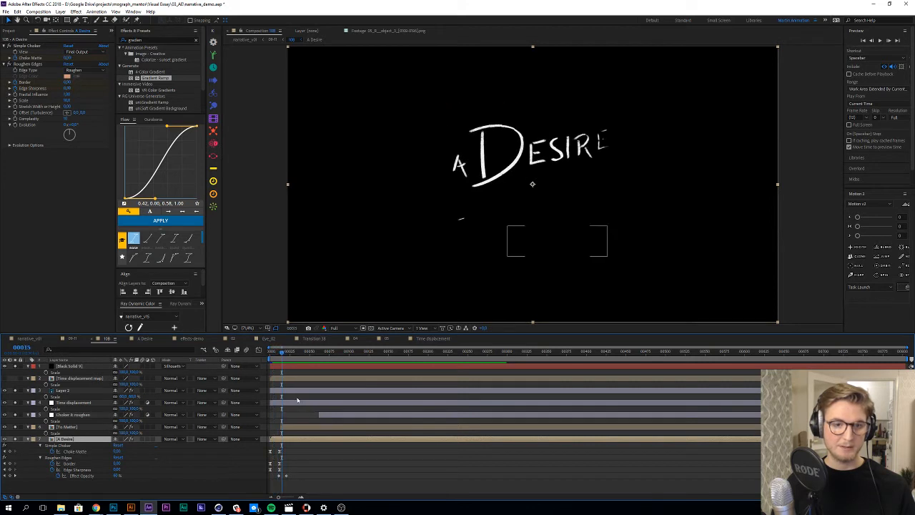
# Step: Select the Time displacement adjustment layer, and briefly show the Time displacement map layer to examine its gradient
pyautogui.click(295, 404)
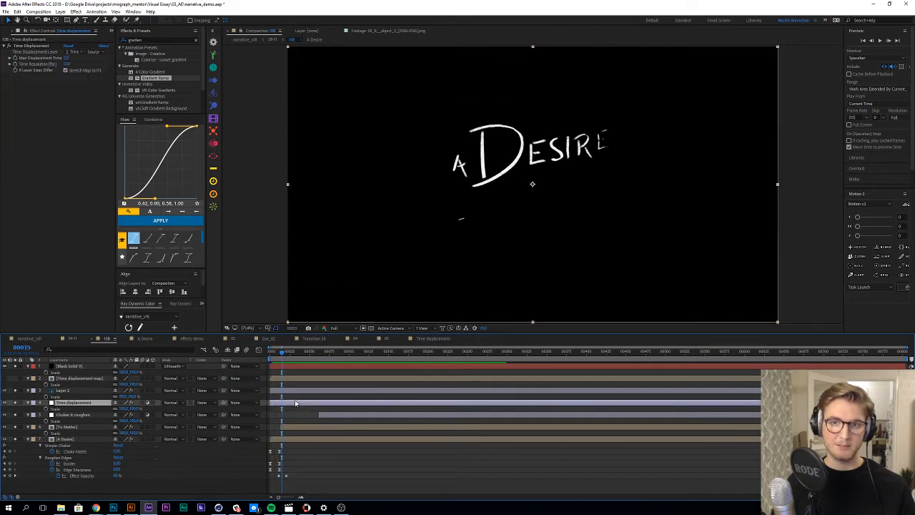
pyautogui.click(17, 379)
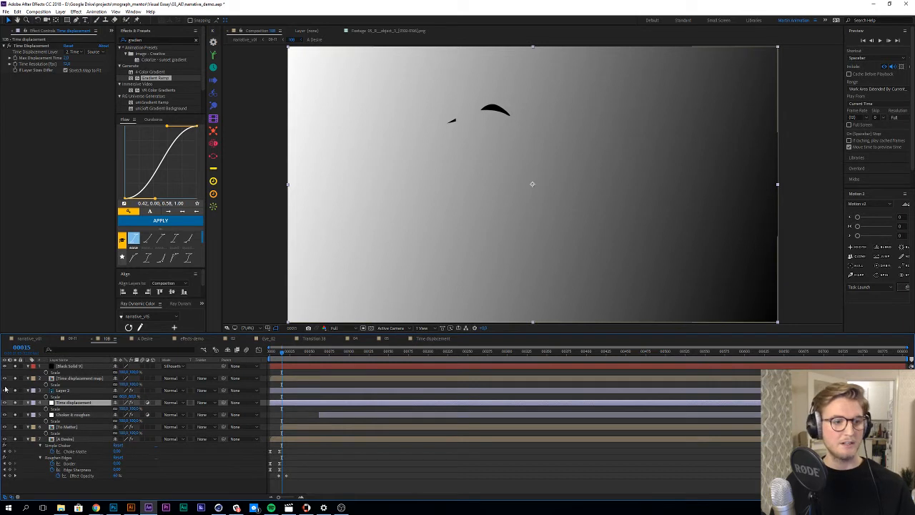
pyautogui.click(4, 378)
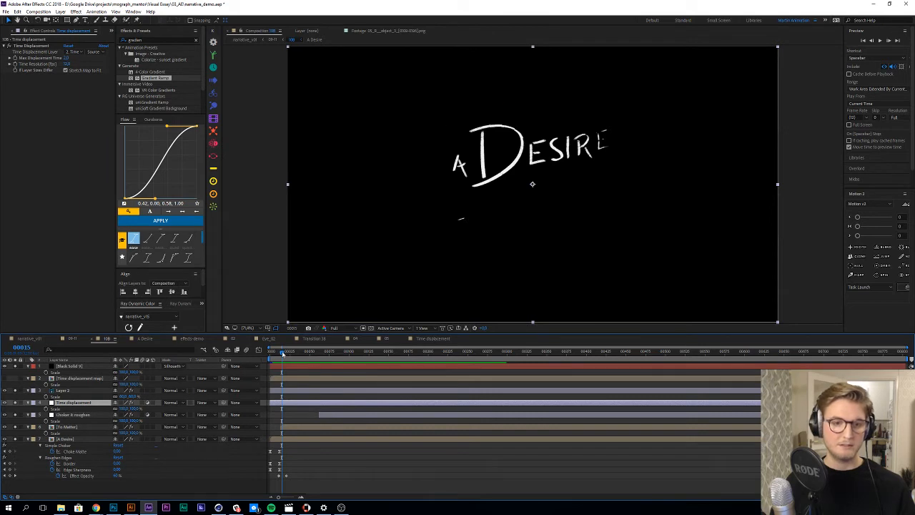
# Step: Play back the complete title animation from frame 0, stop the preview and clear the layer selection
pyautogui.moveTo(283, 354)
pyautogui.mouseDown()
pyautogui.moveTo(305, 354)
pyautogui.moveTo(270, 355)
pyautogui.mouseUp()
pyautogui.press('space')
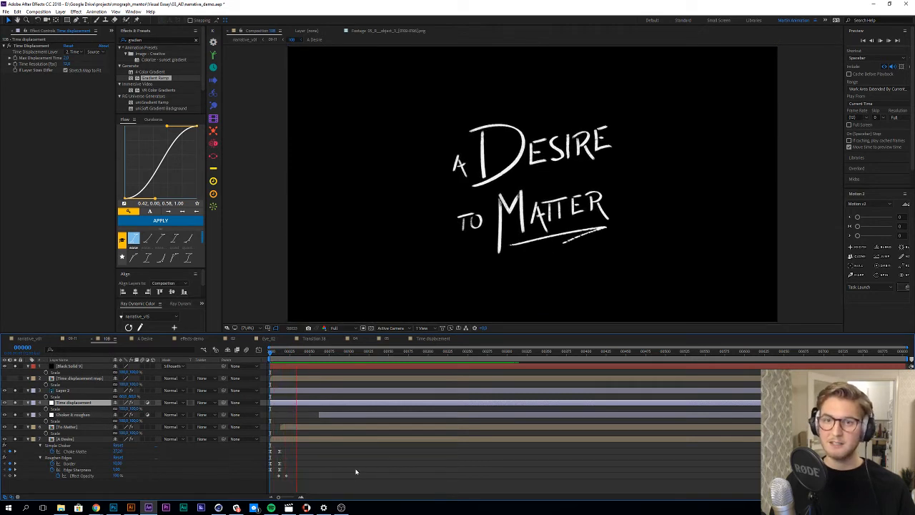
pyautogui.press('space')
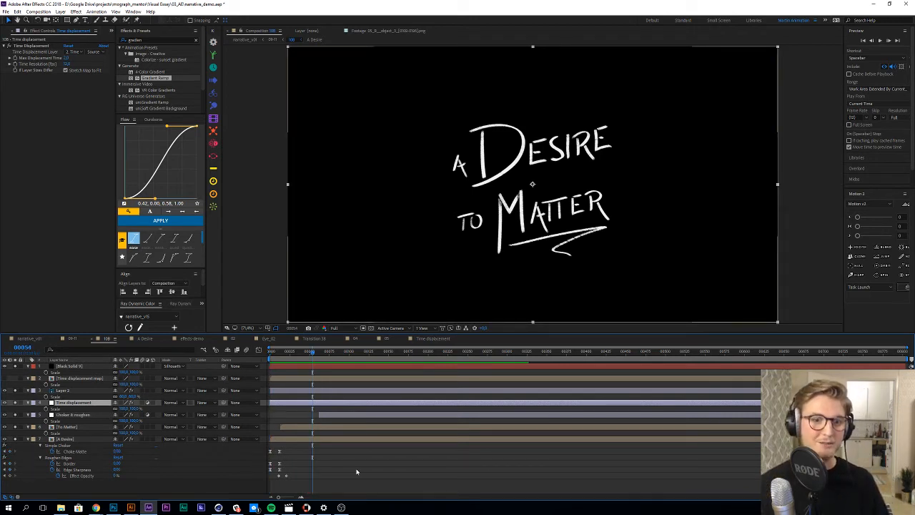
pyautogui.click(357, 471)
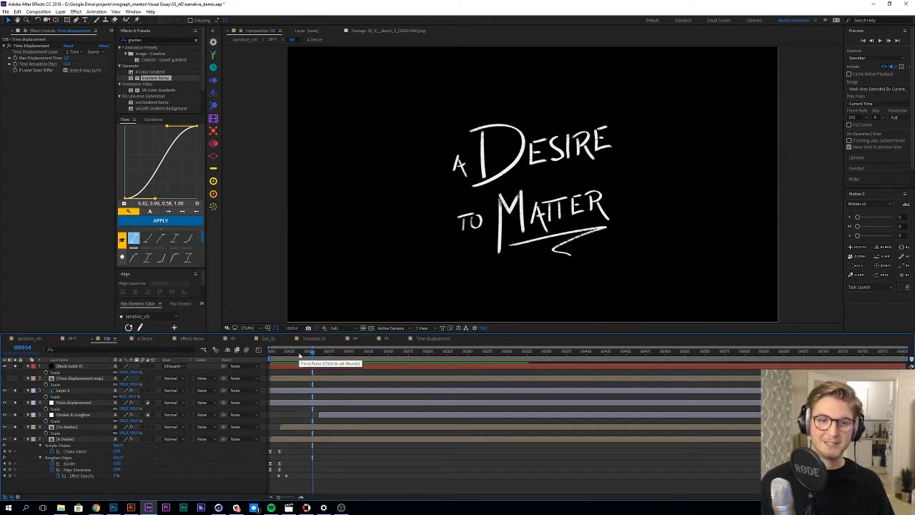
# Step: Scrub the title composition back to frame 13 and save the project under the name narrative_demo using Save As
pyautogui.click(294, 352)
pyautogui.moveTo(288, 355); pyautogui.dragTo(281, 354)
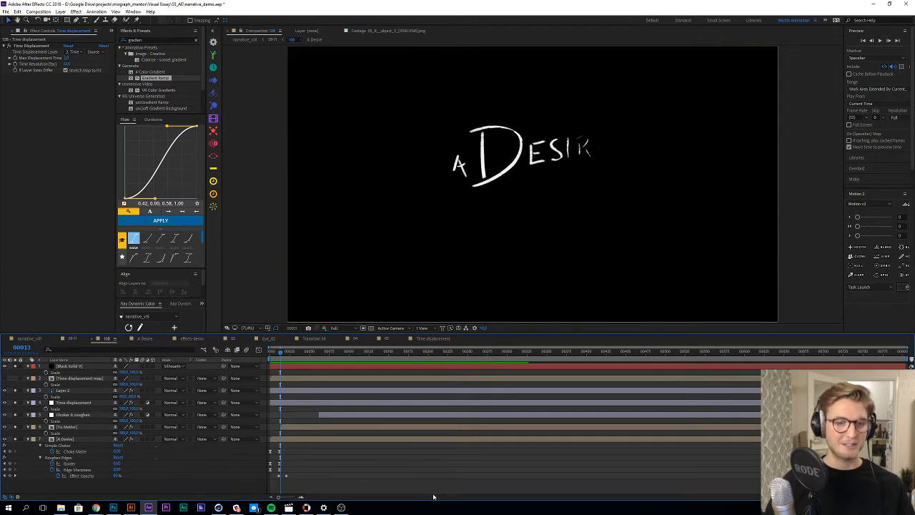
pyautogui.hotkey('ctrl', 's')
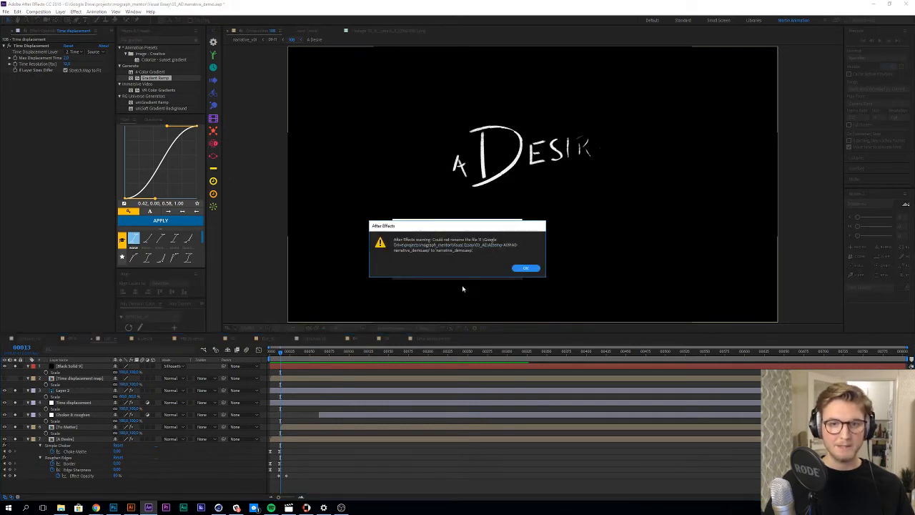
pyautogui.click(526, 268)
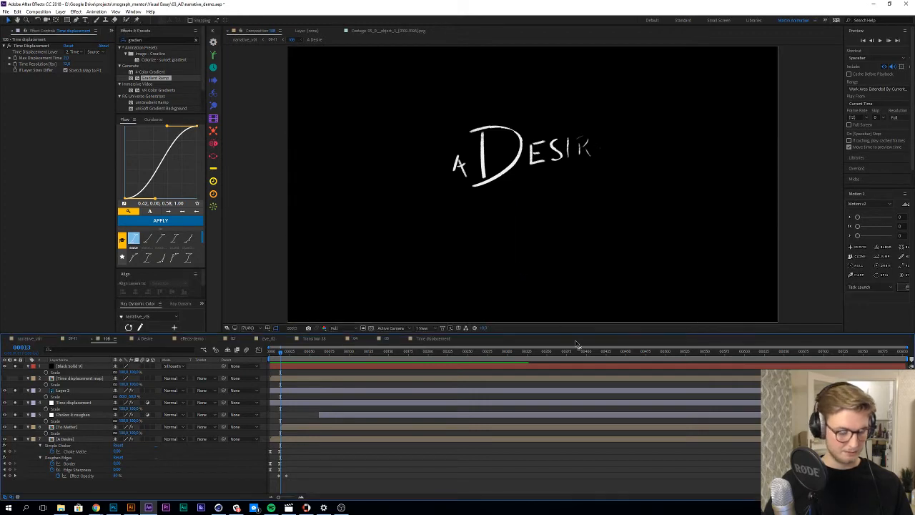
pyautogui.hotkey('ctrl', 'shift', 's')
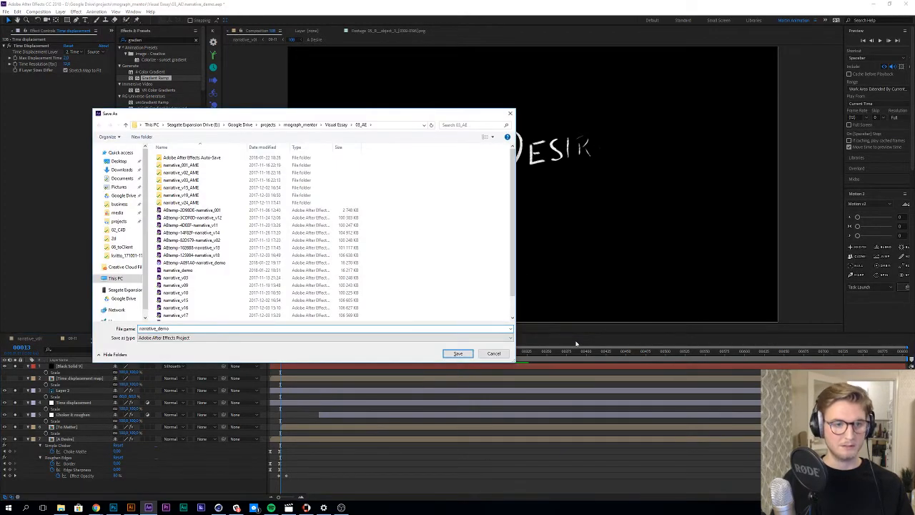
pyautogui.press('Return')
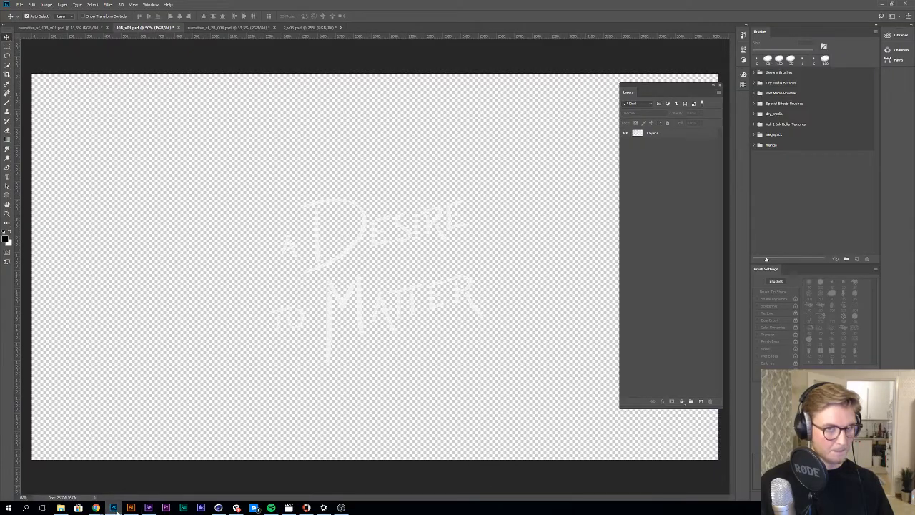
# Step: Switch to Photoshop, bring up the painted eye document with the Texture group, and view it at 25%
pyautogui.click(113, 508)
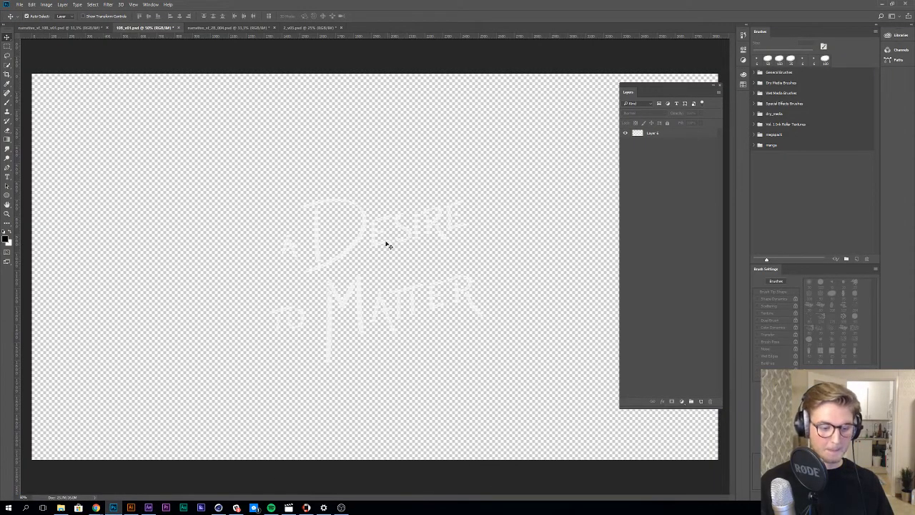
pyautogui.click(211, 29)
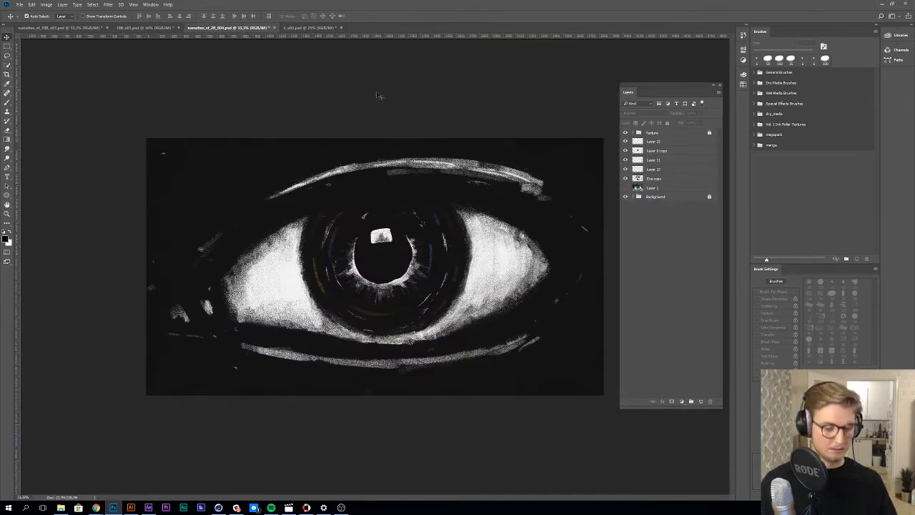
pyautogui.hotkey('ctrl', '-')
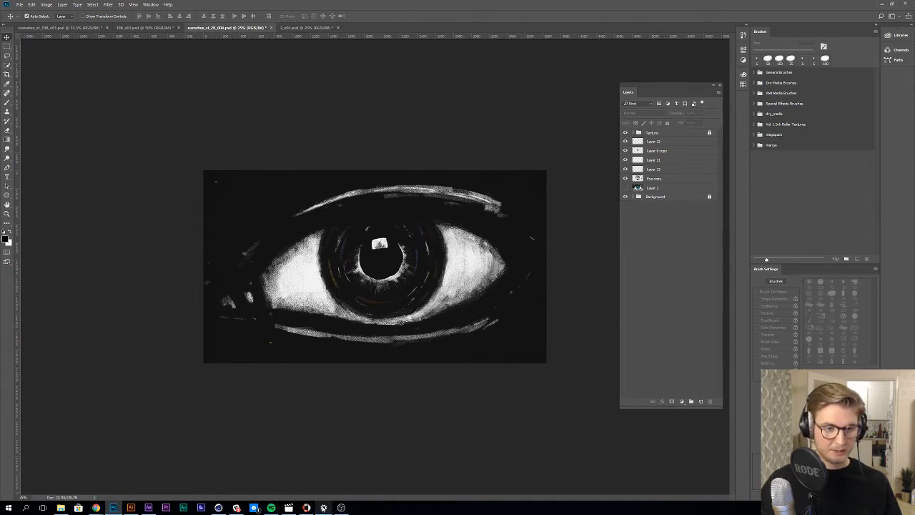
# Step: Switch to the narrative_v03 video in the Films & TV player, play it full-window from the Igbo title card, and close the player
pyautogui.click(289, 508)
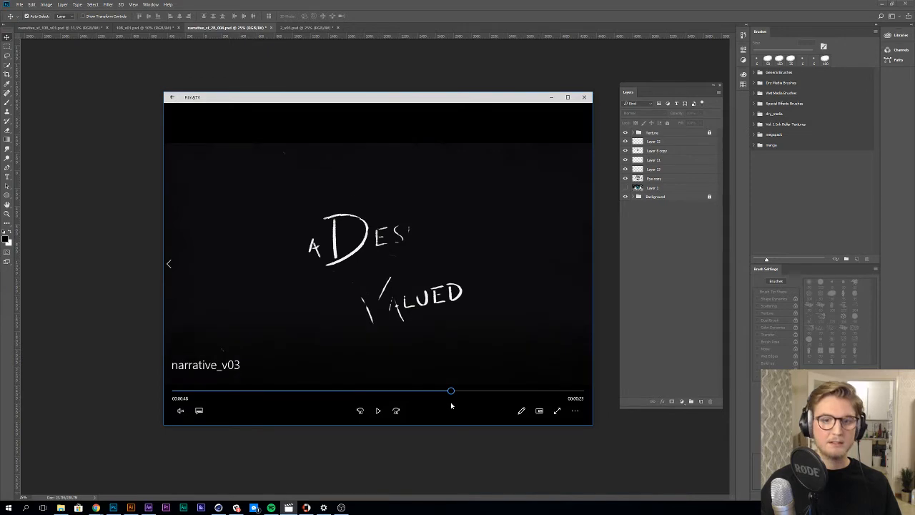
pyautogui.moveTo(450, 391); pyautogui.dragTo(224, 391)
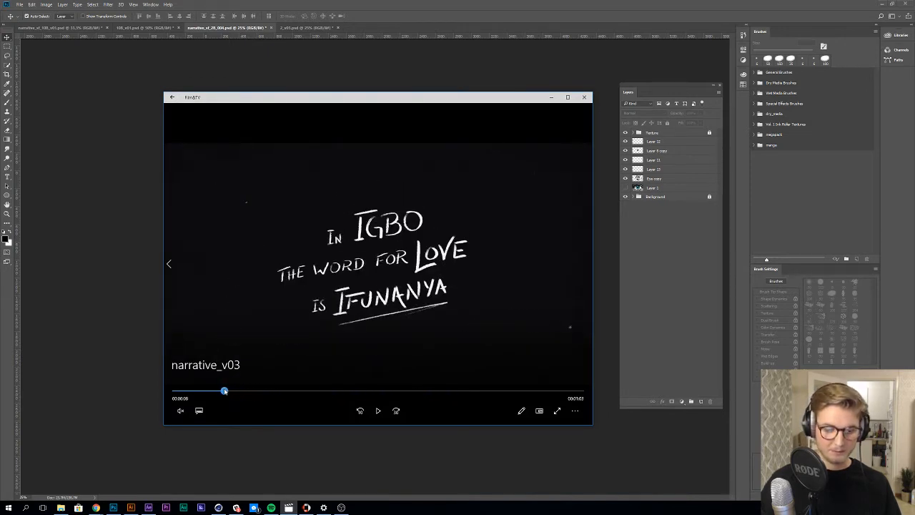
pyautogui.click(568, 97)
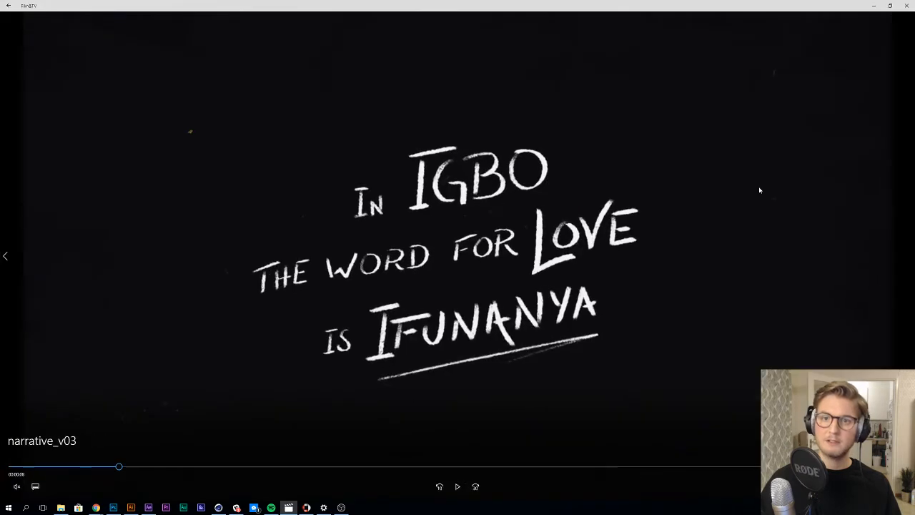
pyautogui.click(847, 182)
pyautogui.press('space')
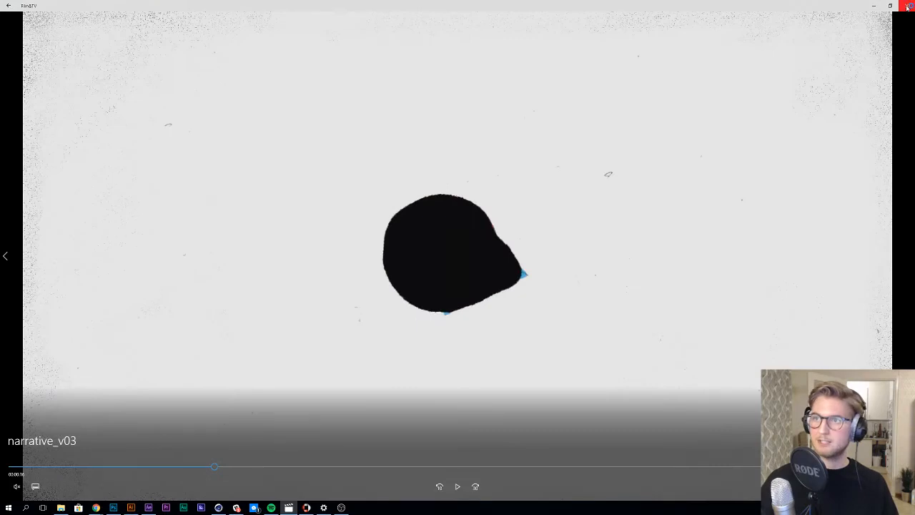
pyautogui.click(908, 6)
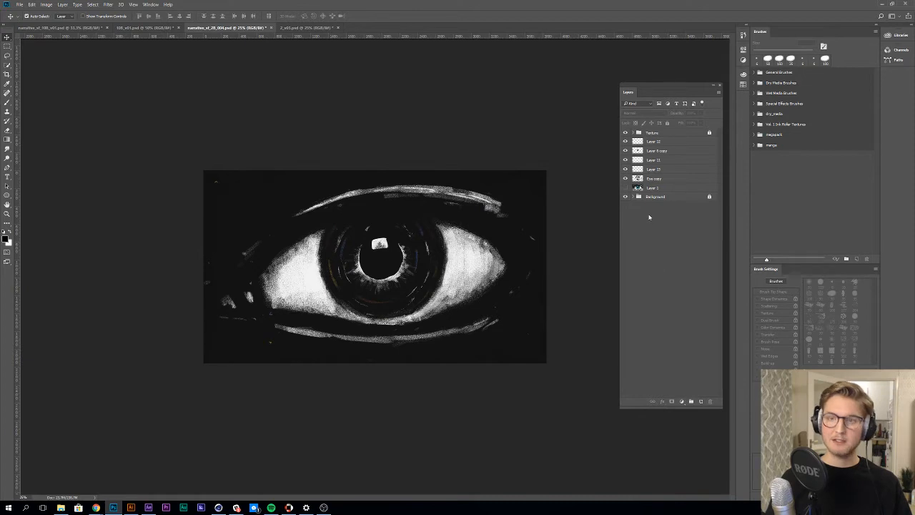
# Step: Compare the eye painting with its photo reference by temporarily showing Layer 1 and hiding the painted layers above it
pyautogui.click(625, 188)
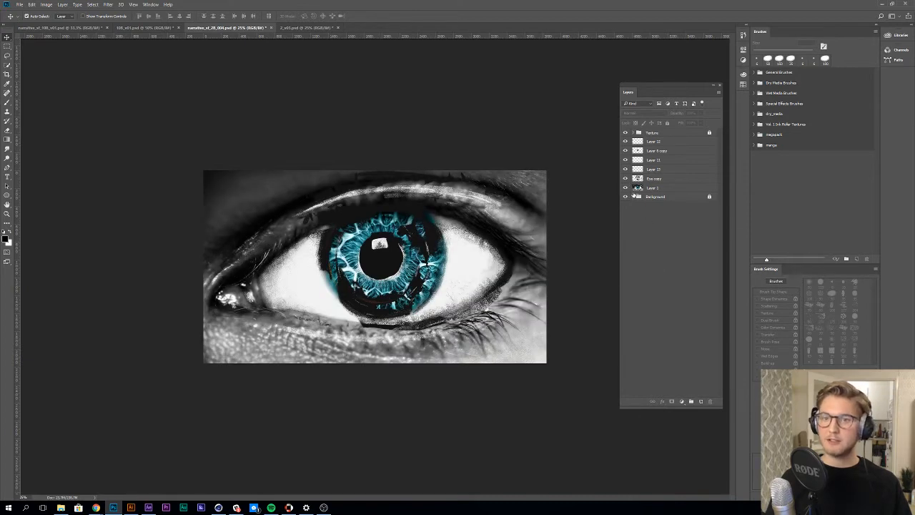
pyautogui.moveTo(625, 179); pyautogui.dragTo(628, 146)
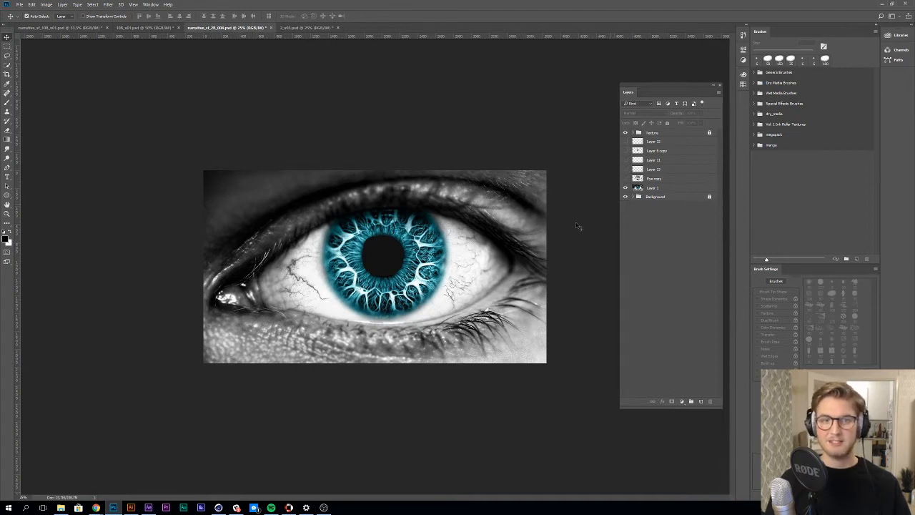
pyautogui.moveTo(625, 179); pyautogui.dragTo(627, 142)
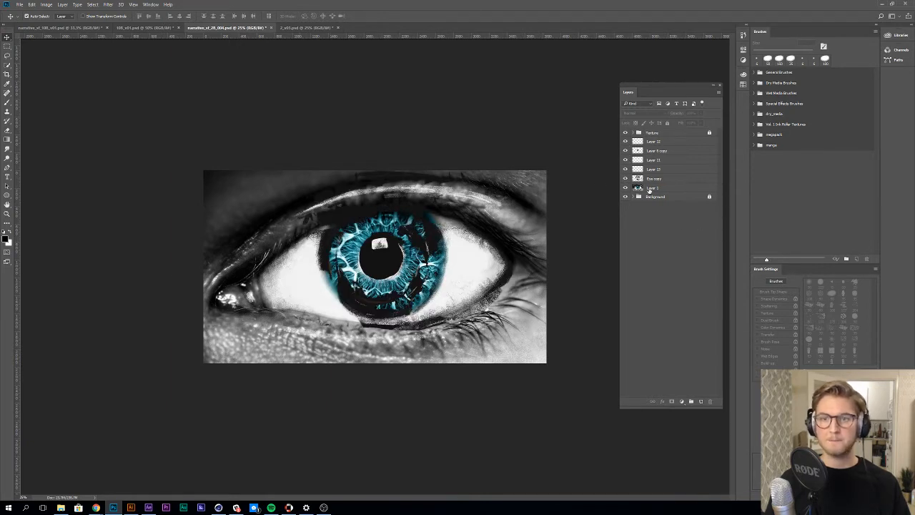
pyautogui.click(626, 188)
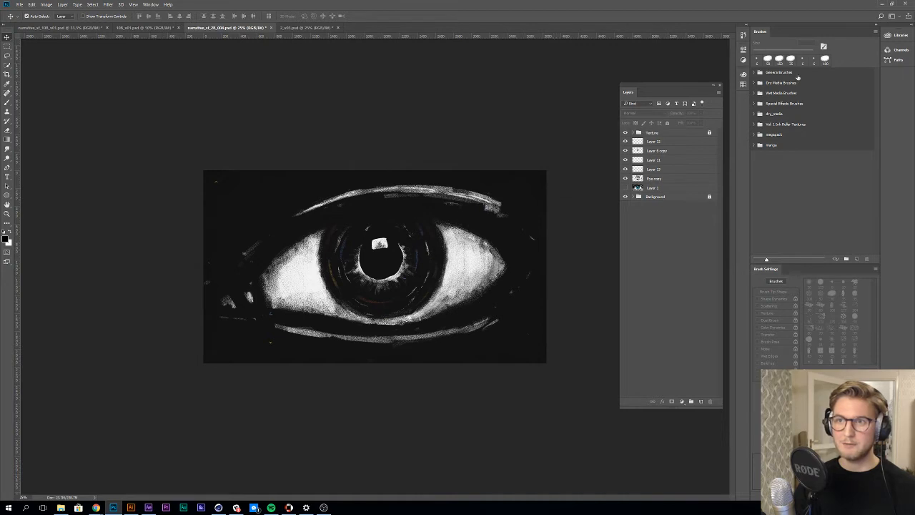
# Step: Briefly expand the Dry Media Brushes group, and go through the painted layers from Eye copy up to the Texture group
pyautogui.click(756, 83)
pyautogui.click(755, 83)
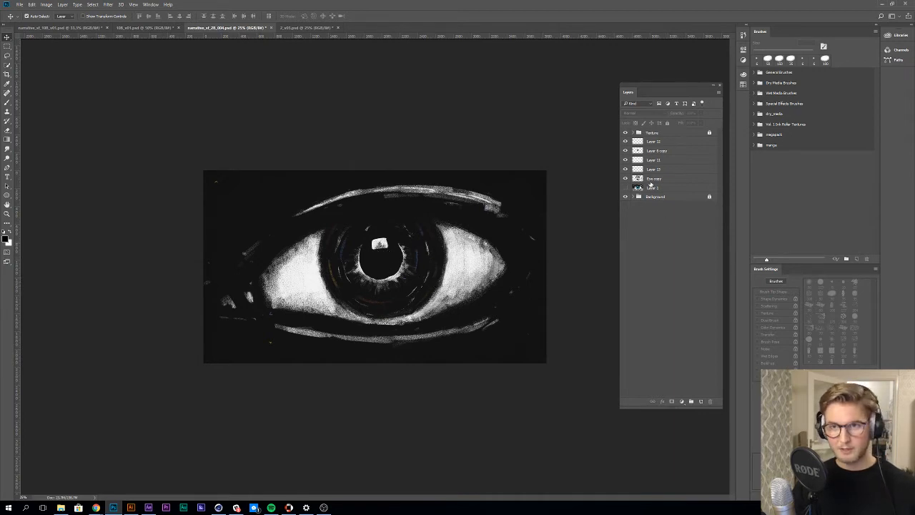
pyautogui.click(651, 178)
pyautogui.click(653, 169)
pyautogui.click(653, 161)
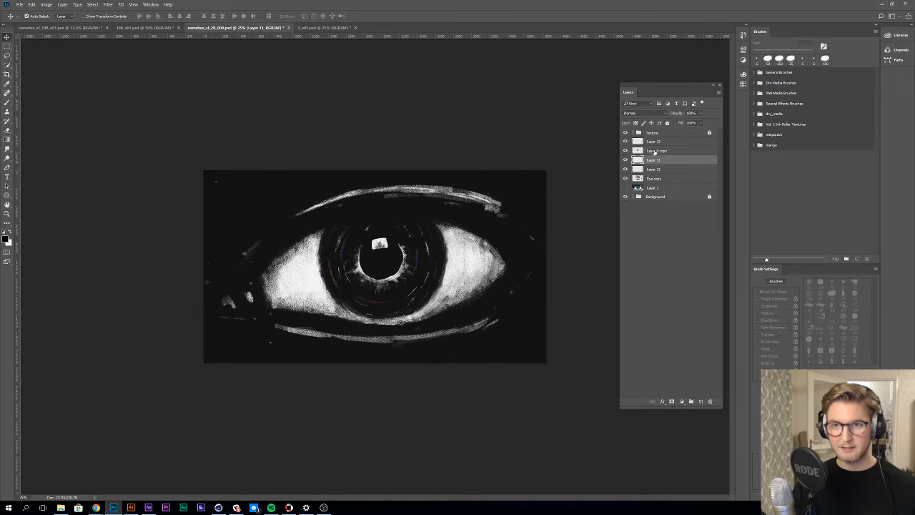
pyautogui.click(654, 151)
pyautogui.click(655, 143)
pyautogui.click(654, 151)
pyautogui.click(655, 161)
pyautogui.click(655, 170)
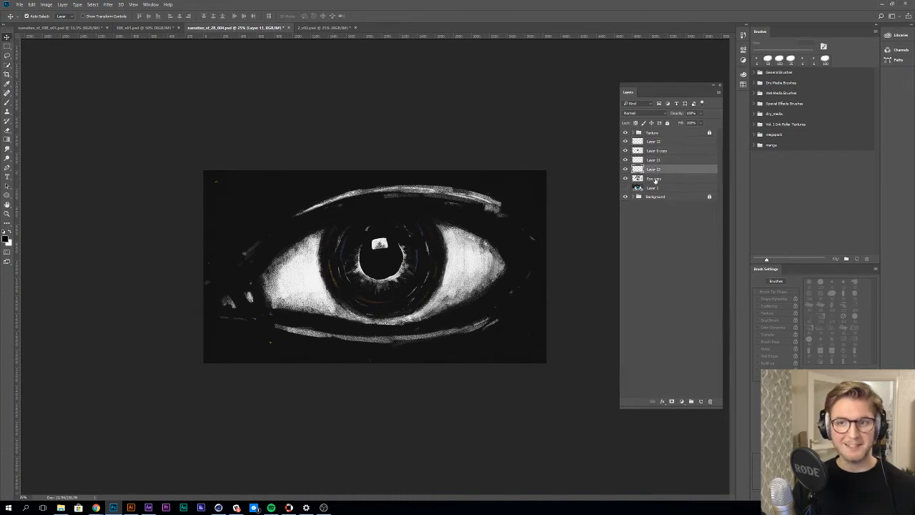
pyautogui.click(654, 179)
pyautogui.click(662, 292)
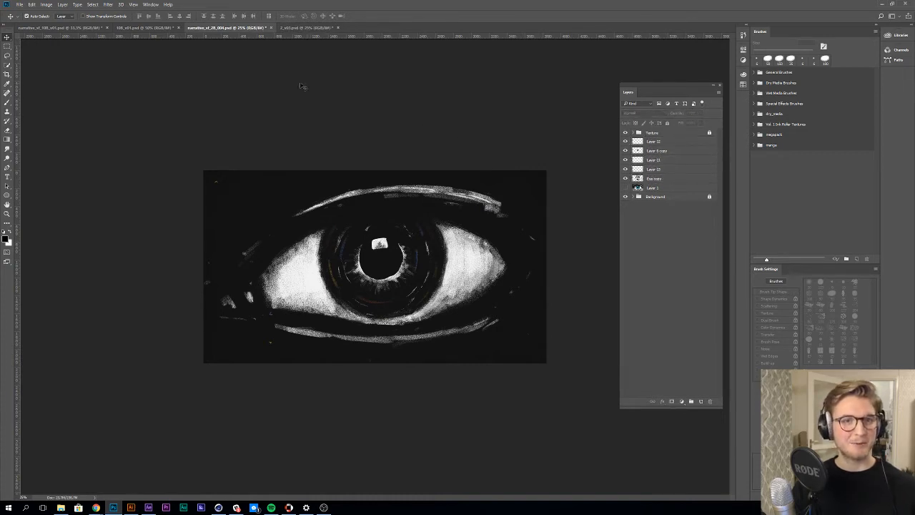
# Step: Bring up the separated eye document and go through its layers from White up to the lower eyelid layer, ending with nothing selected
pyautogui.click(301, 28)
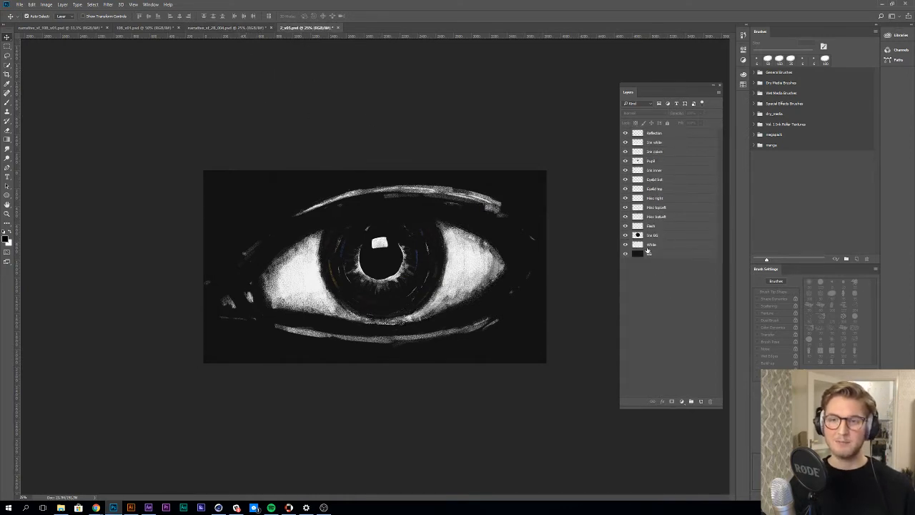
pyautogui.click(651, 244)
pyautogui.click(655, 235)
pyautogui.click(658, 226)
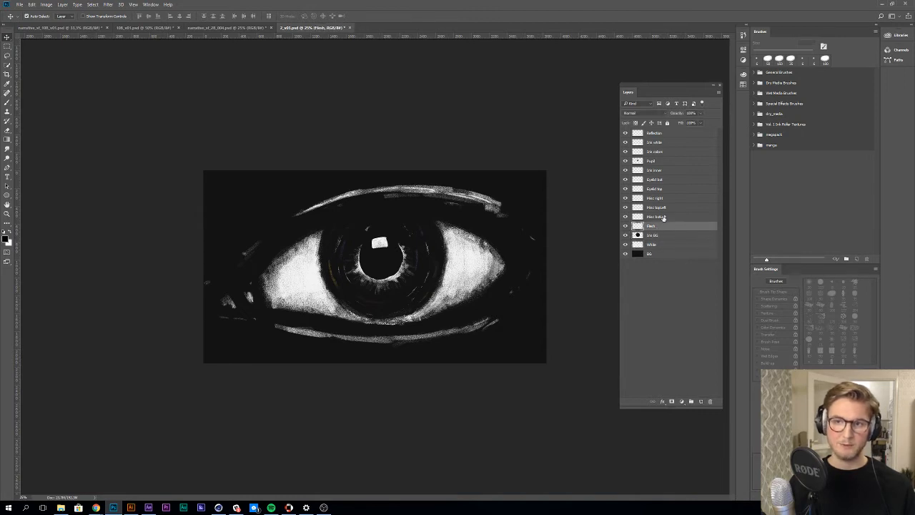
pyautogui.click(663, 216)
pyautogui.click(663, 206)
pyautogui.click(658, 197)
pyautogui.click(657, 188)
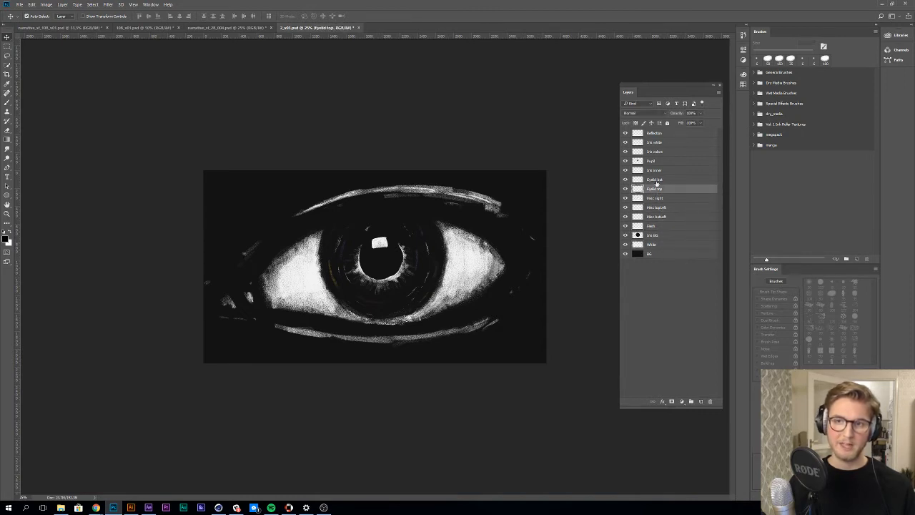
pyautogui.click(657, 180)
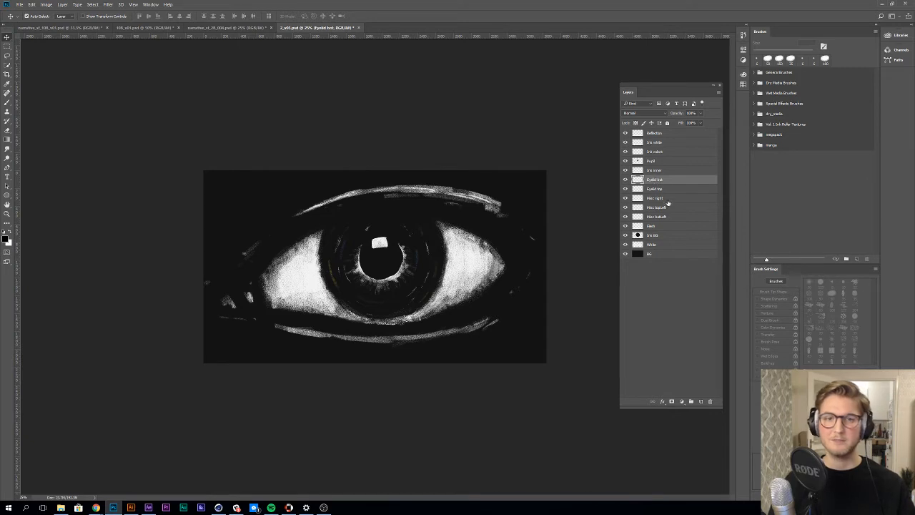
pyautogui.click(672, 307)
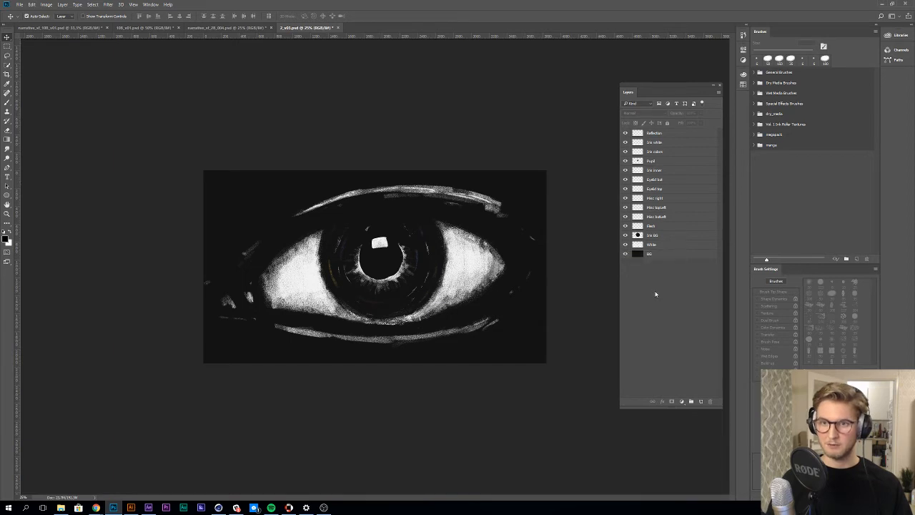
# Step: Toggle the visibility of the White, Iris BG, Flesh and left-side Misc layers off and on to examine each part
pyautogui.click(625, 244)
pyautogui.click(625, 244)
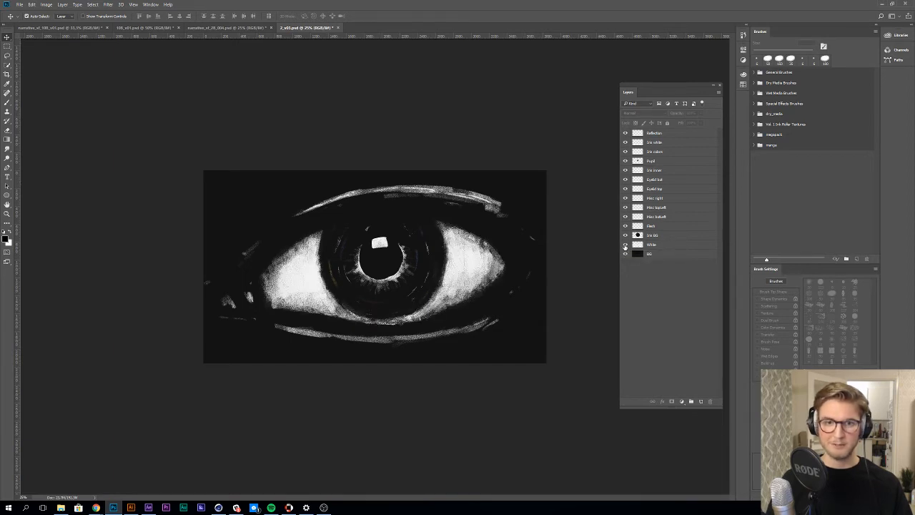
pyautogui.click(625, 236)
pyautogui.click(626, 235)
pyautogui.click(625, 226)
pyautogui.click(625, 226)
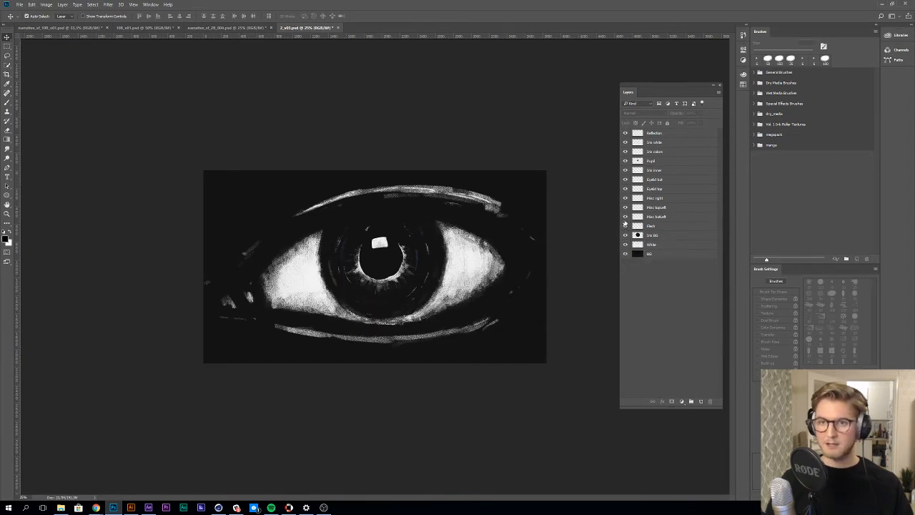
pyautogui.click(626, 217)
pyautogui.click(625, 208)
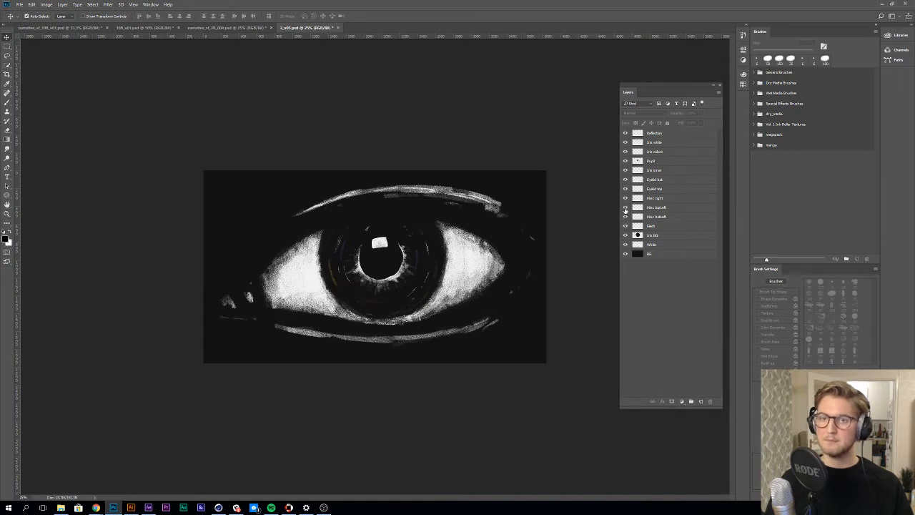
pyautogui.click(625, 208)
# Step: Hide and show the upper and lower eyelid layers one after the other to examine their strokes
pyautogui.click(626, 188)
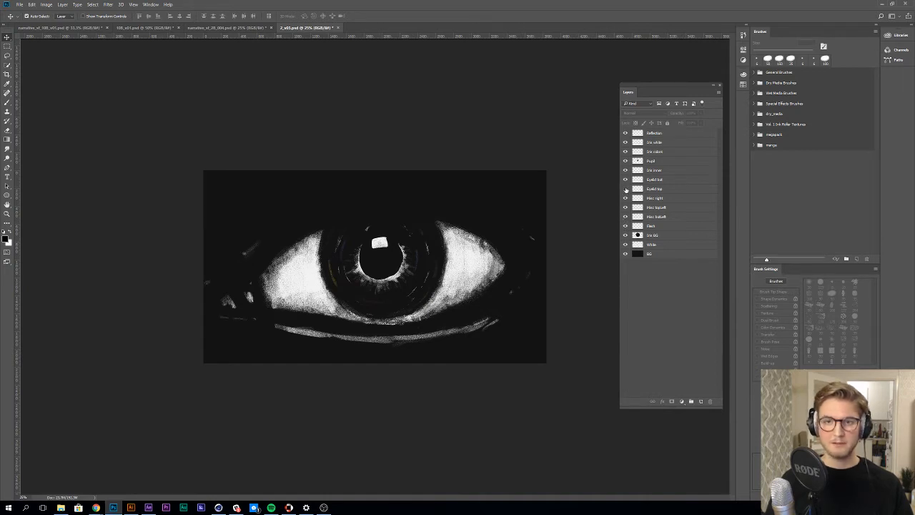
pyautogui.click(626, 189)
pyautogui.click(626, 179)
pyautogui.click(625, 180)
# Step: Hide and show the Iris inner, Pupil, Iris colors, Iris white and Reflection layers in turn to examine each part
pyautogui.click(626, 170)
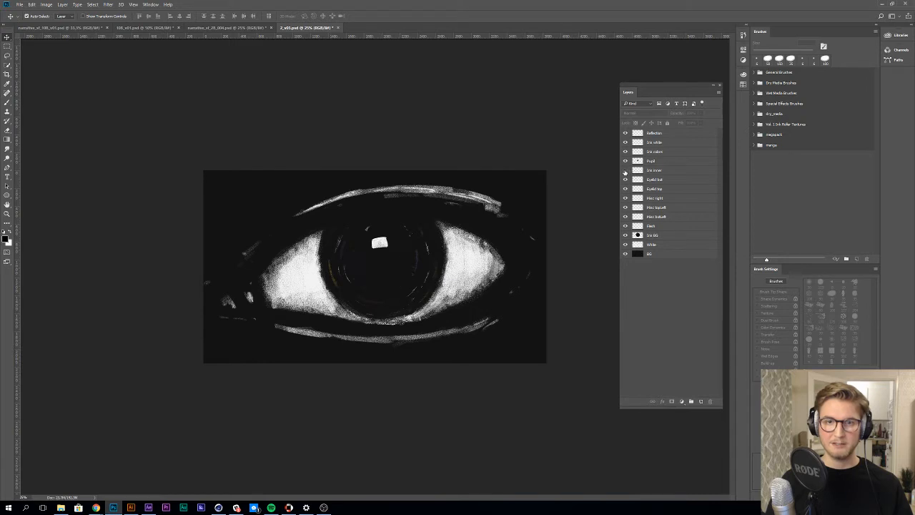
pyautogui.click(625, 171)
pyautogui.click(625, 160)
pyautogui.click(626, 161)
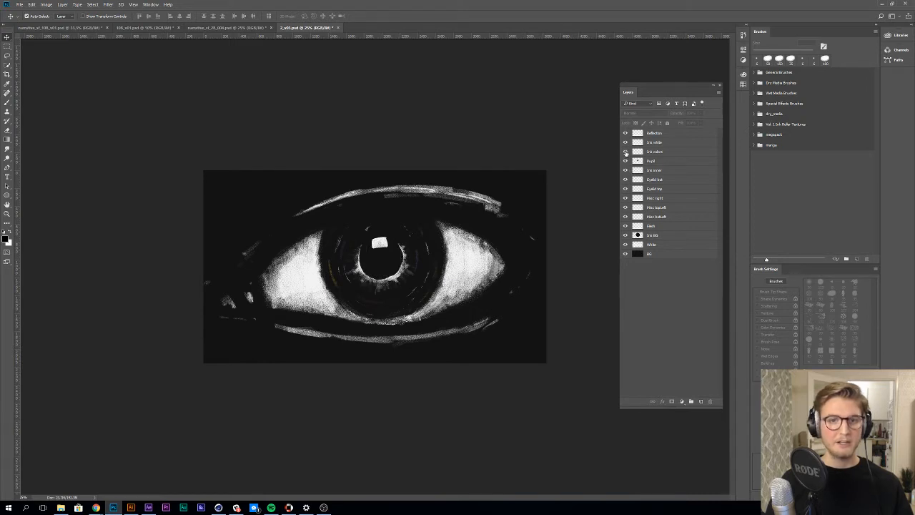
pyautogui.click(626, 151)
pyautogui.click(625, 152)
pyautogui.click(625, 143)
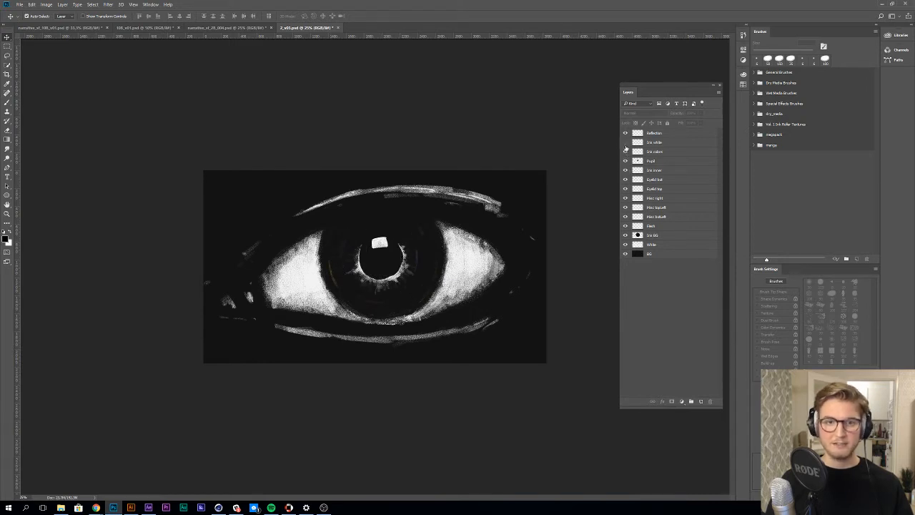
pyautogui.click(626, 142)
pyautogui.click(626, 133)
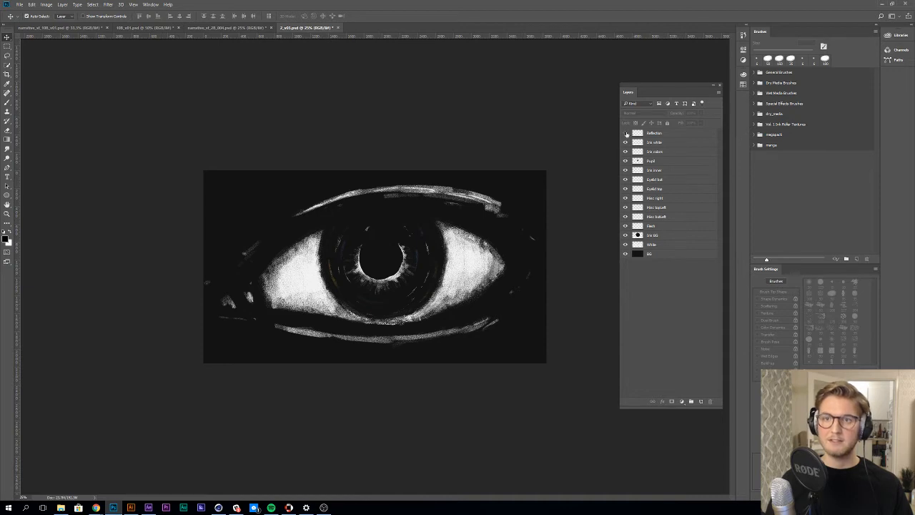
pyautogui.click(626, 133)
# Step: Toggle the Iris white, Iris colors and Pupil layers off and on again to recheck the iris details
pyautogui.click(626, 142)
pyautogui.click(626, 144)
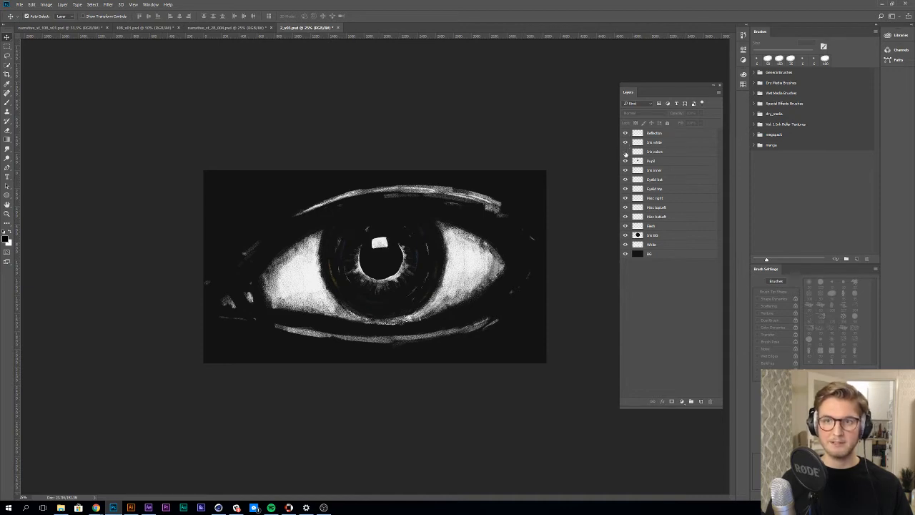
pyautogui.click(626, 151)
pyautogui.click(626, 151)
pyautogui.click(625, 161)
pyautogui.click(626, 161)
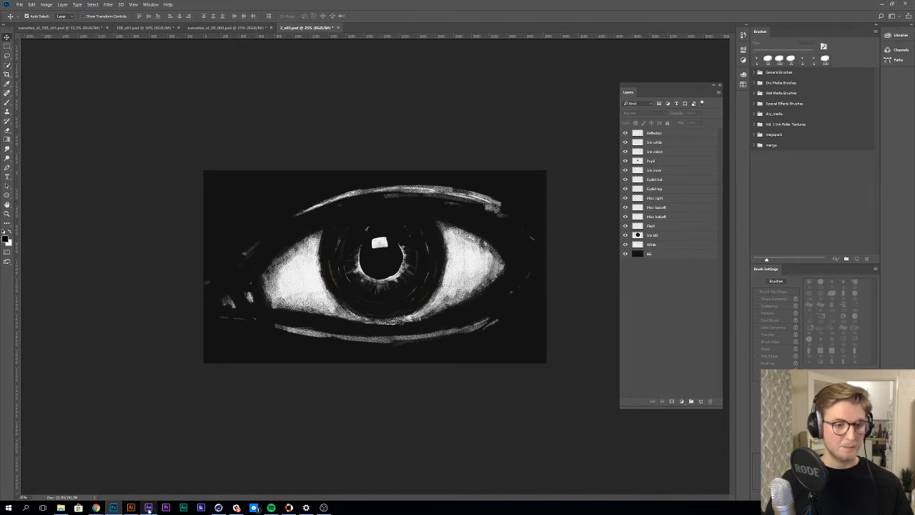
# Step: Switch to After Effects and go up from the title composition through its parent to the main narrative composition
pyautogui.click(148, 508)
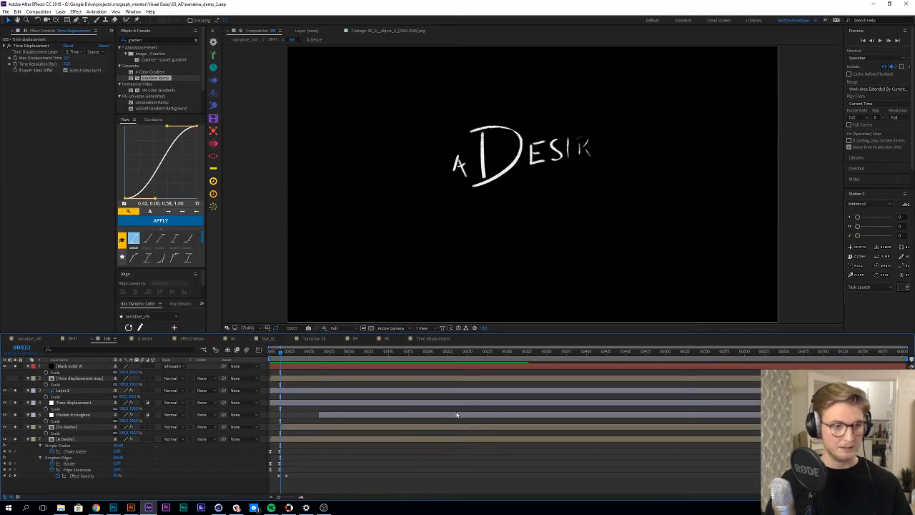
pyautogui.press('Tab')
pyautogui.click(425, 411)
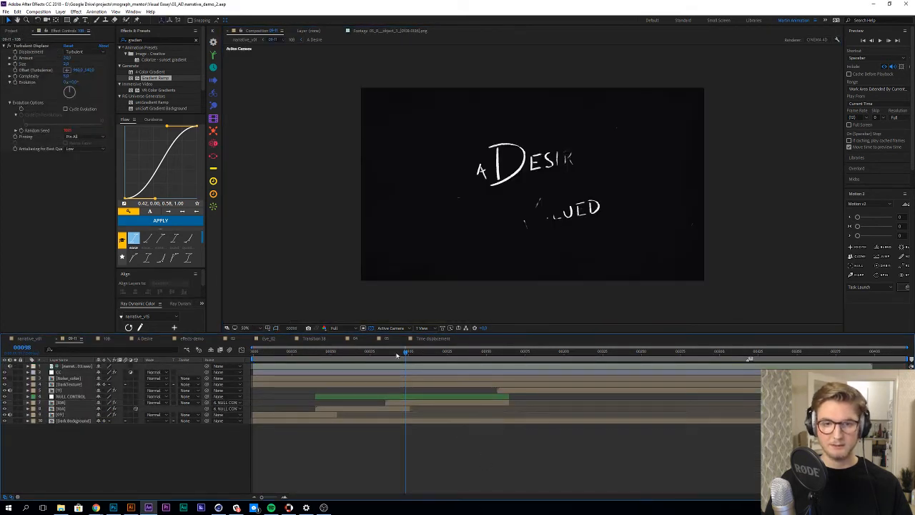
pyautogui.moveTo(398, 356); pyautogui.dragTo(379, 355)
pyautogui.press('Tab')
pyautogui.click(372, 390)
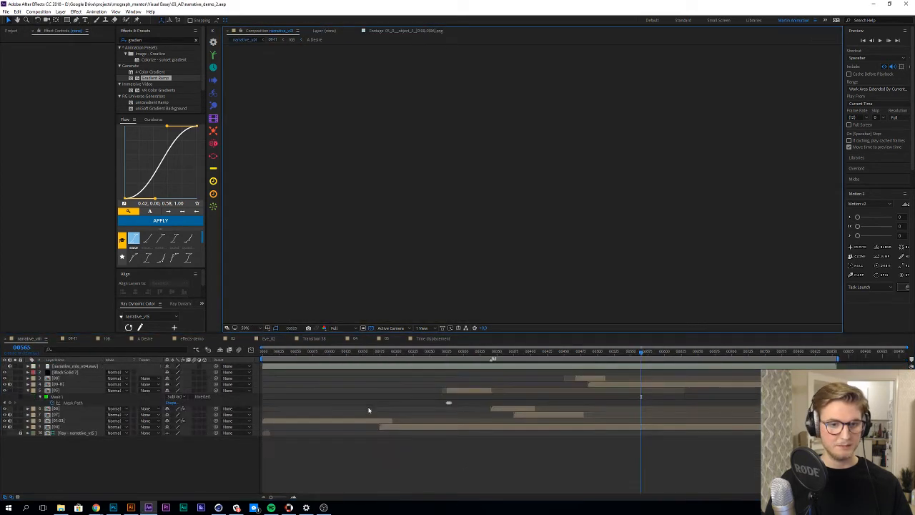
# Step: Move the main timeline to the eye shot at frame 134, open the 01-03 precomp, and collapse its 01 and 02 layers
pyautogui.click(401, 353)
pyautogui.click(385, 354)
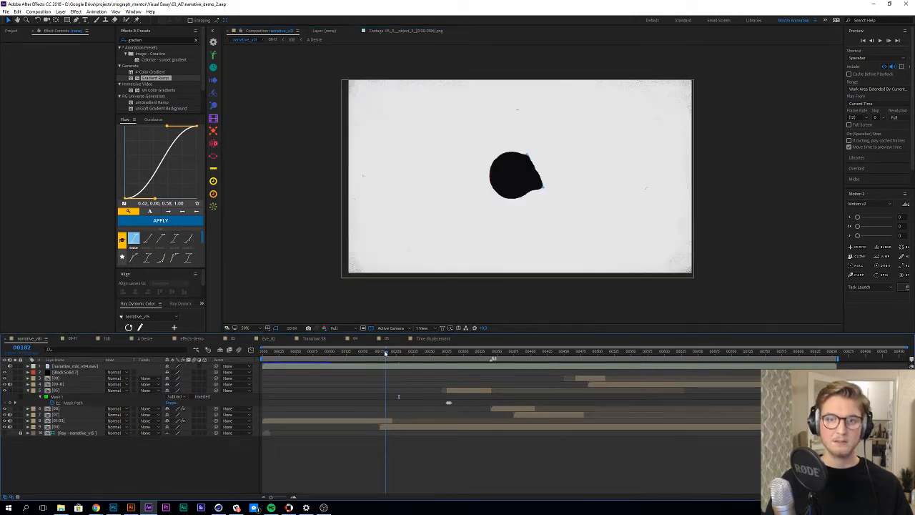
pyautogui.moveTo(385, 354); pyautogui.dragTo(352, 363)
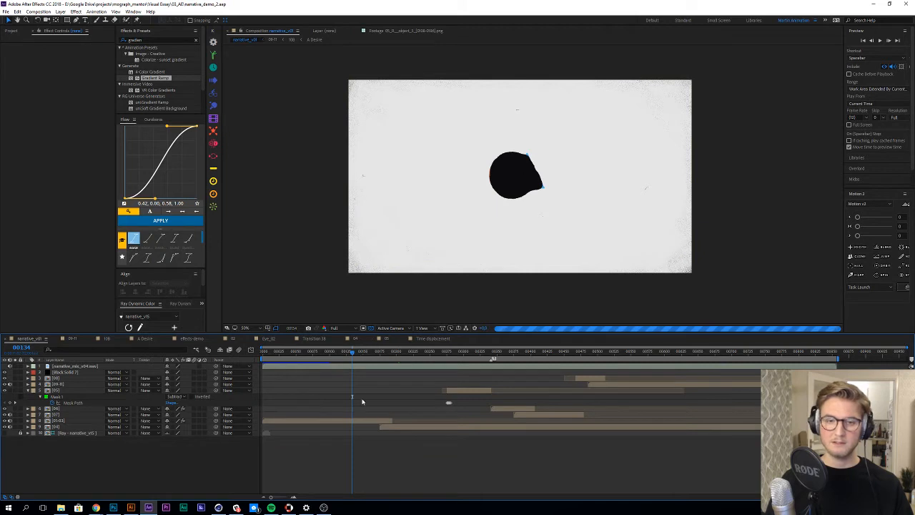
pyautogui.doubleClick(355, 423)
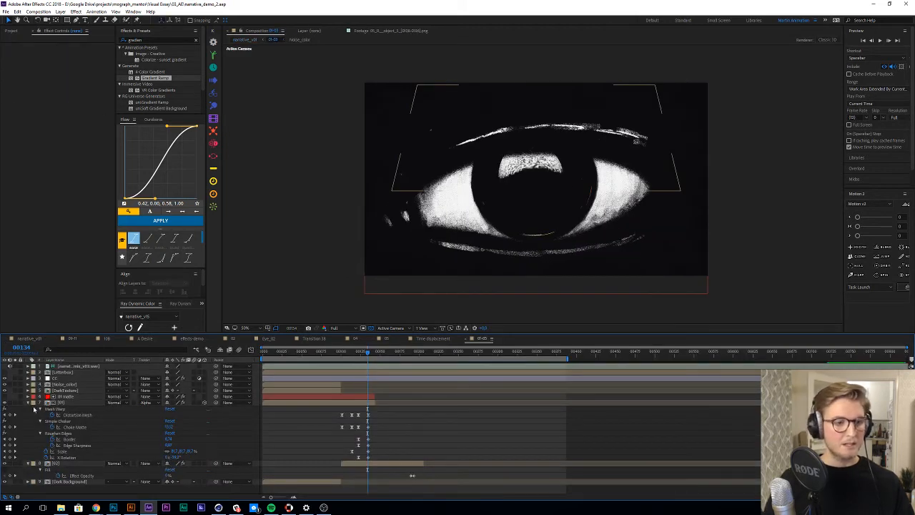
pyautogui.click(29, 403)
pyautogui.click(28, 409)
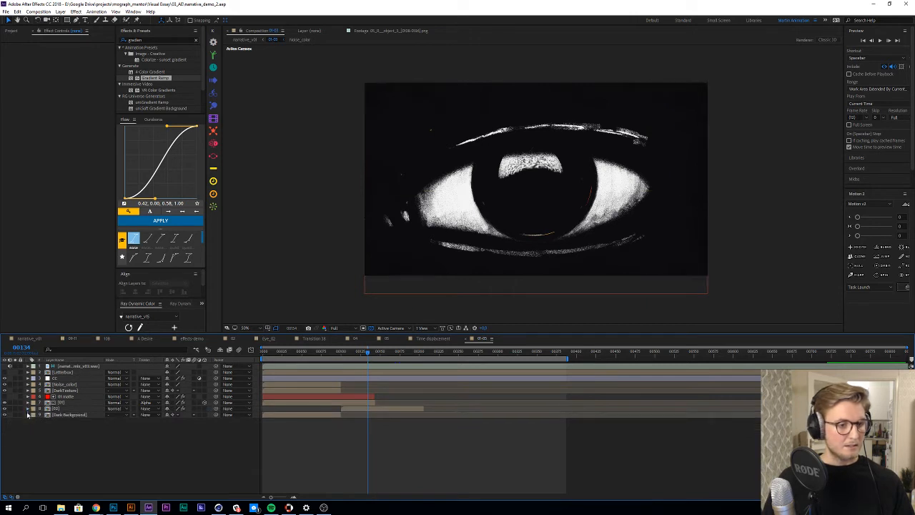
# Step: Return to the main narrative composition, collapse layer 05, and briefly select the 01-03 layer to point it out
pyautogui.press('Tab')
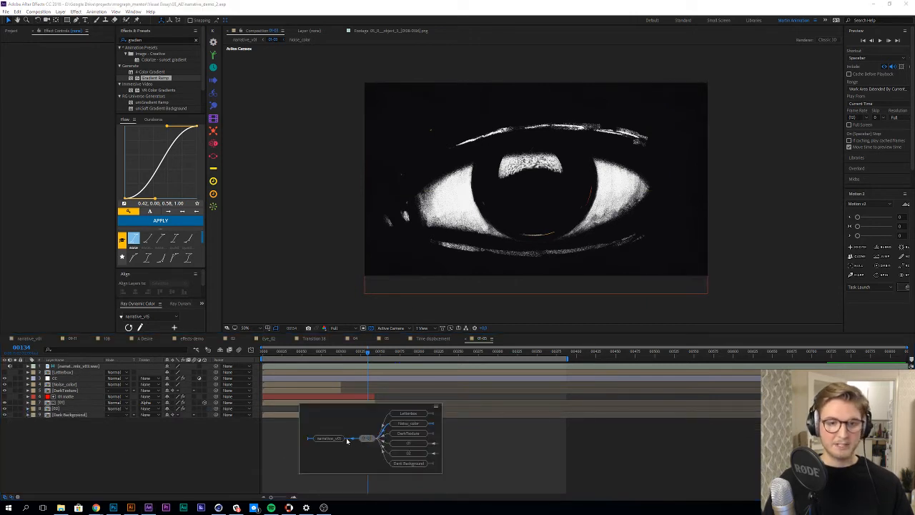
pyautogui.click(336, 441)
pyautogui.click(342, 395)
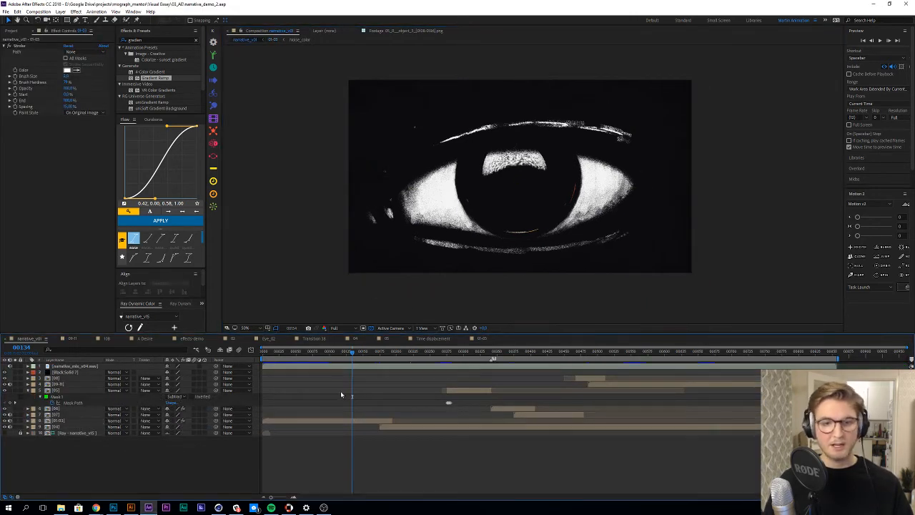
pyautogui.click(28, 391)
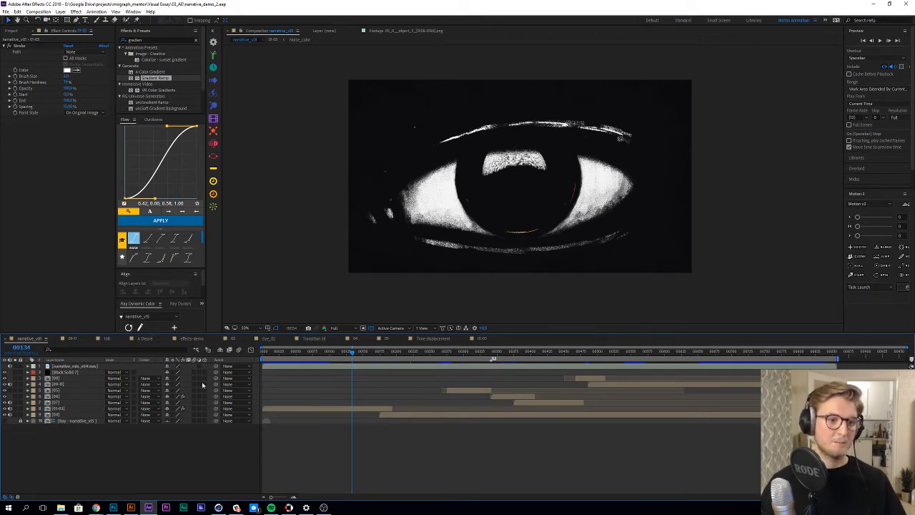
pyautogui.click(61, 408)
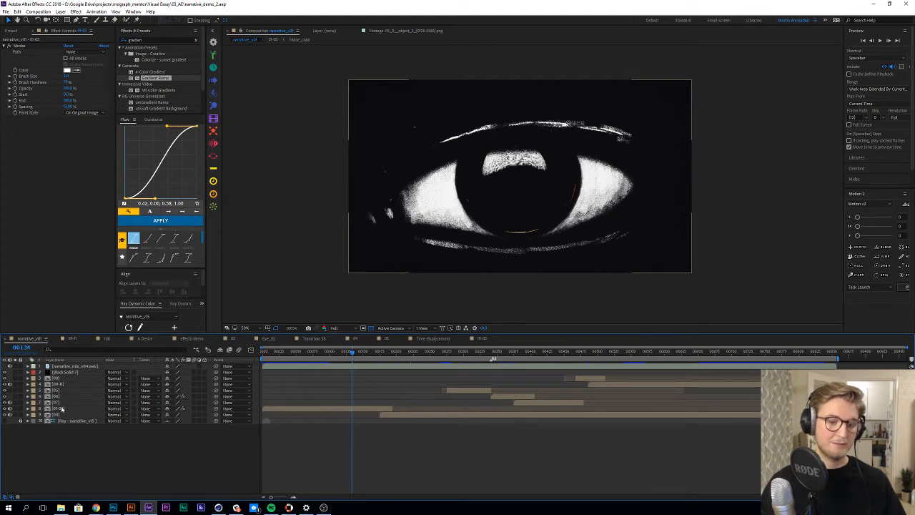
pyautogui.click(62, 408)
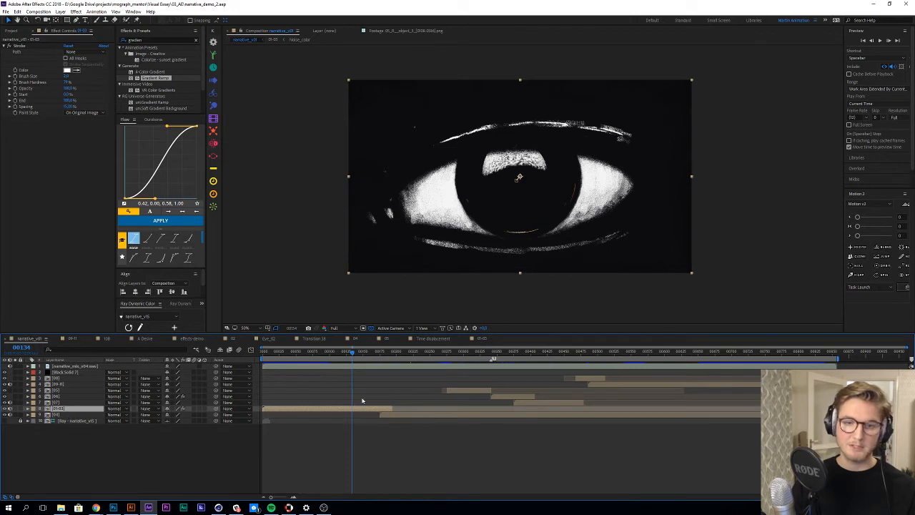
pyautogui.click(422, 400)
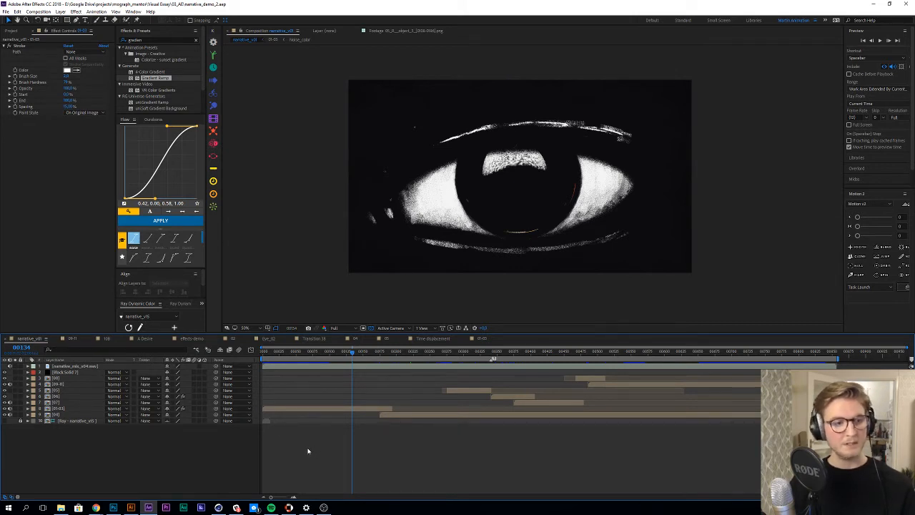
# Step: Open the 01-03 precomp and its nested 02 composition, and move the playhead to the first frame
pyautogui.doubleClick(330, 407)
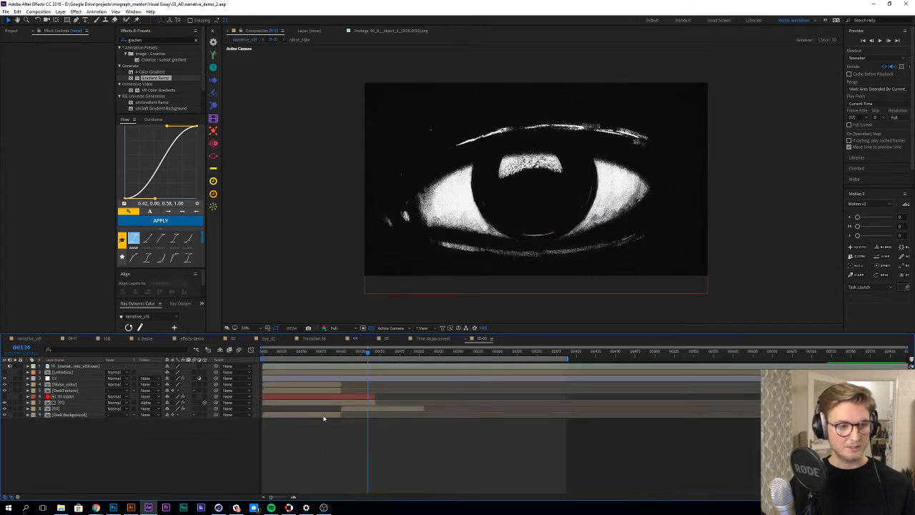
pyautogui.doubleClick(351, 410)
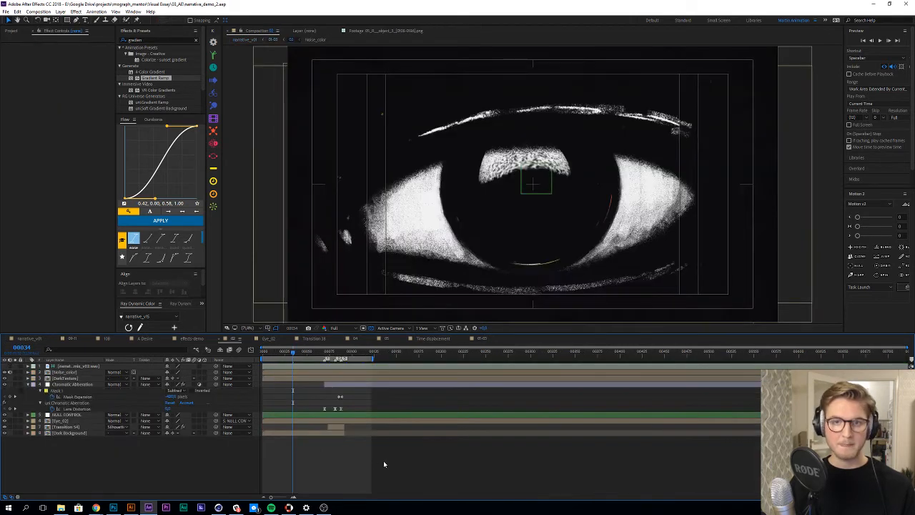
pyautogui.moveTo(293, 355); pyautogui.dragTo(265, 353)
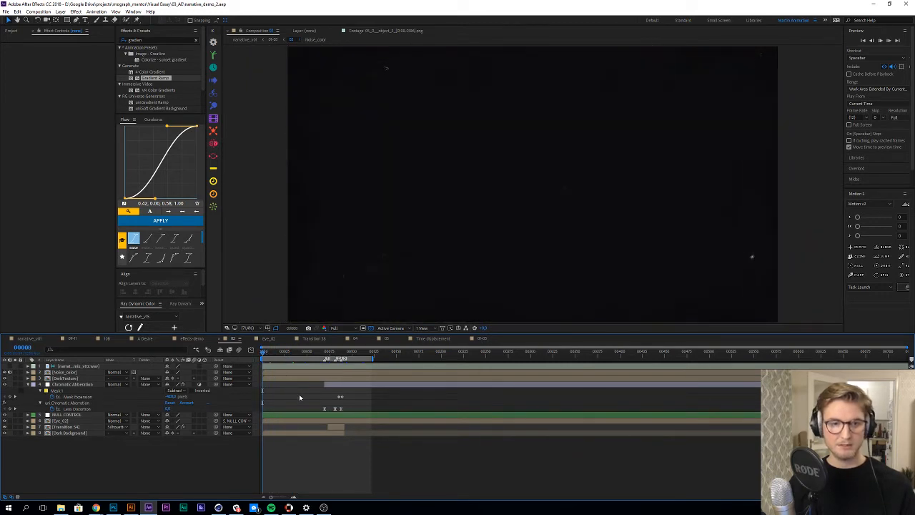
# Step: Set the preview resolution to Half and start a preview of composition 02 from the first frame
pyautogui.press('space')
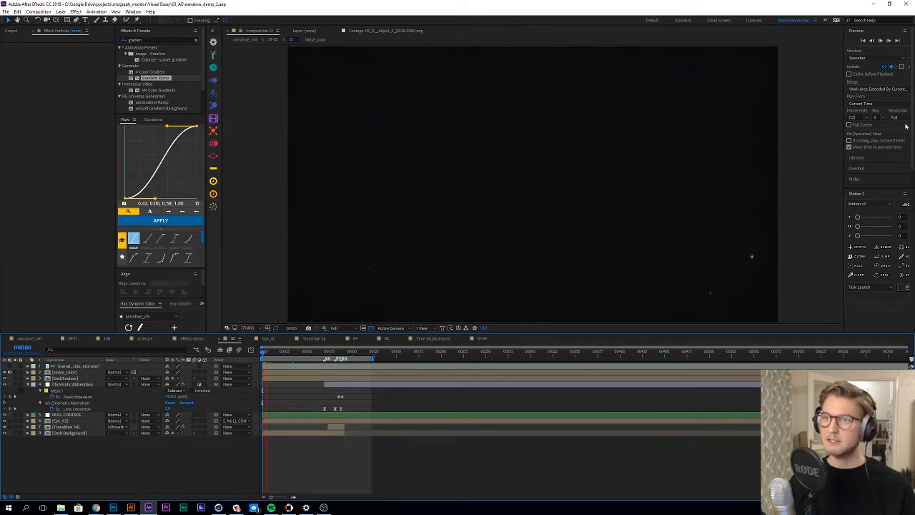
pyautogui.click(894, 118)
pyautogui.click(873, 145)
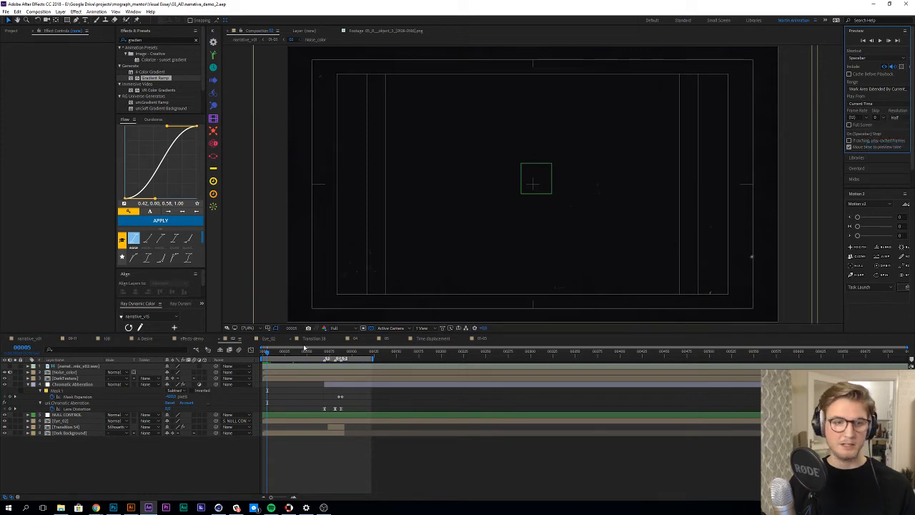
pyautogui.click(264, 352)
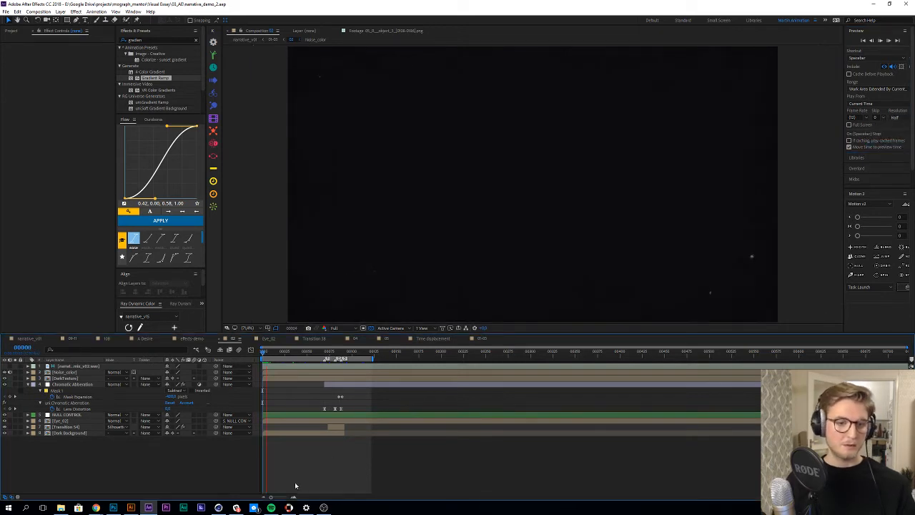
pyautogui.press('space')
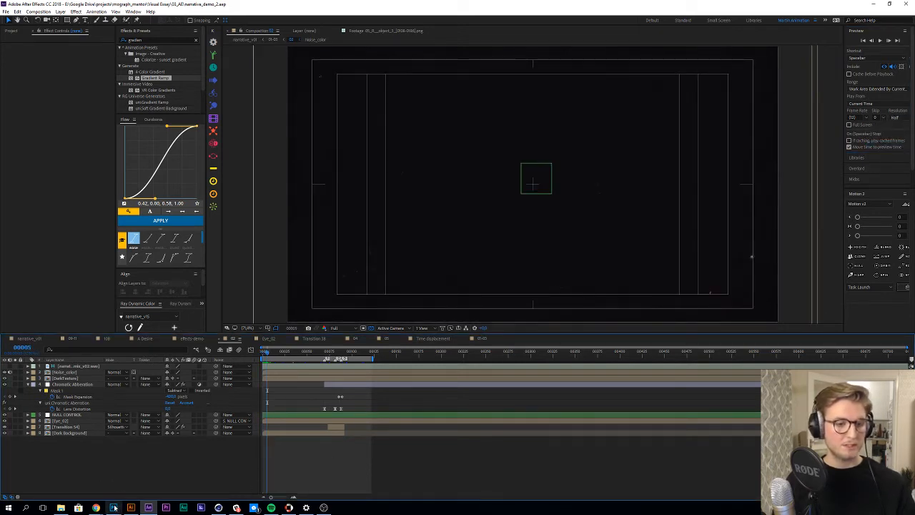
# Step: Check the layered eye in Photoshop, return to After Effects to preview composition 02, and scrub to frame 69
pyautogui.click(113, 507)
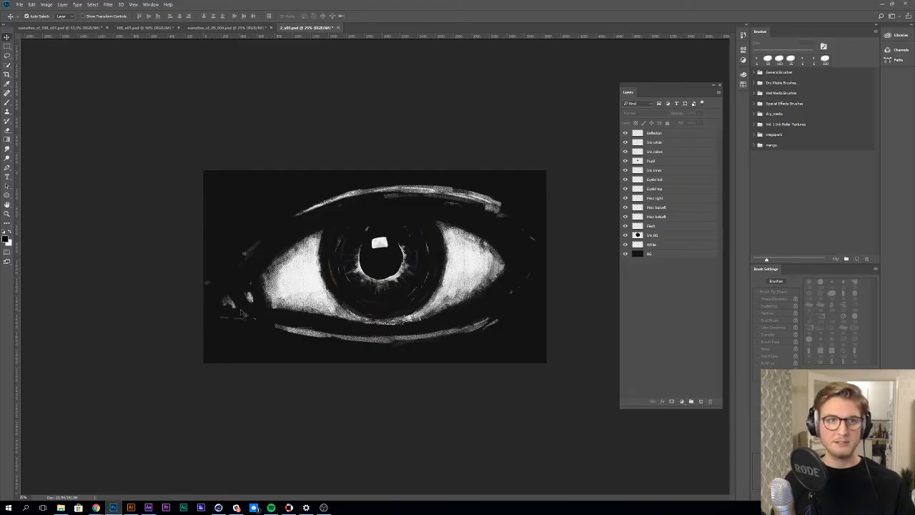
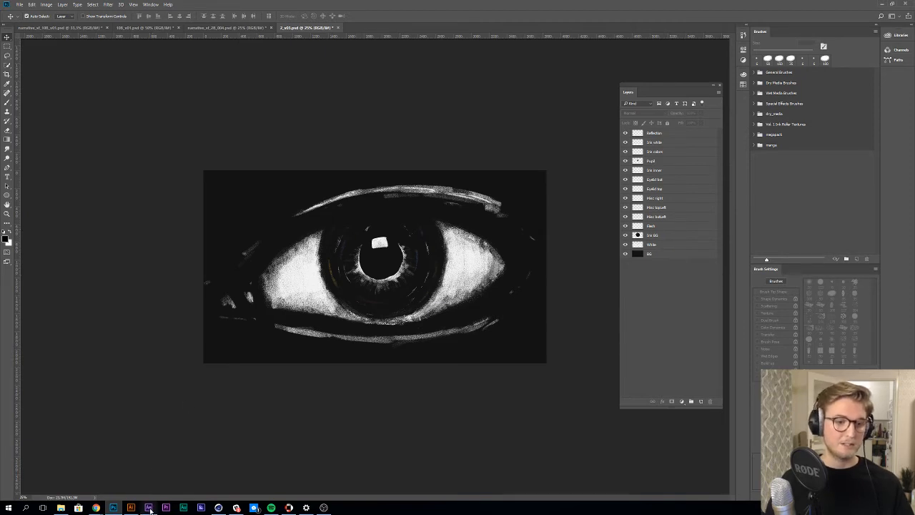
pyautogui.click(149, 507)
pyautogui.press('space')
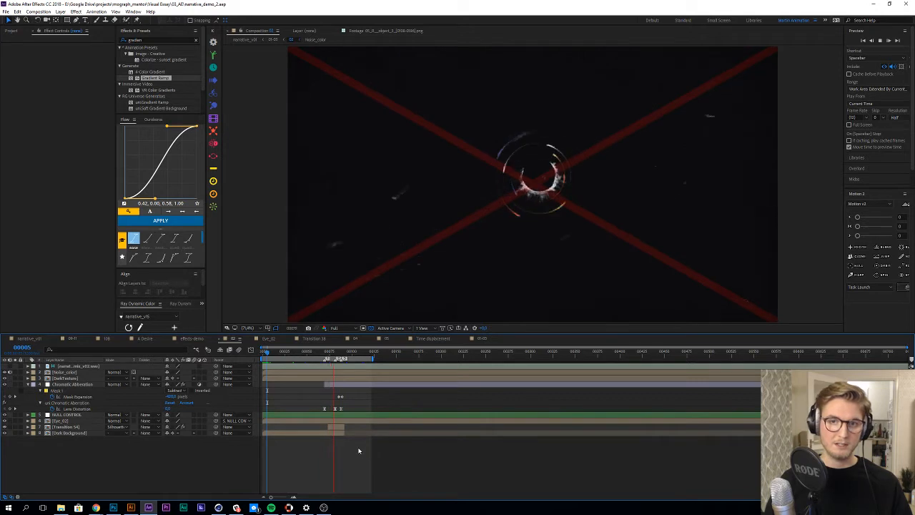
pyautogui.press('space')
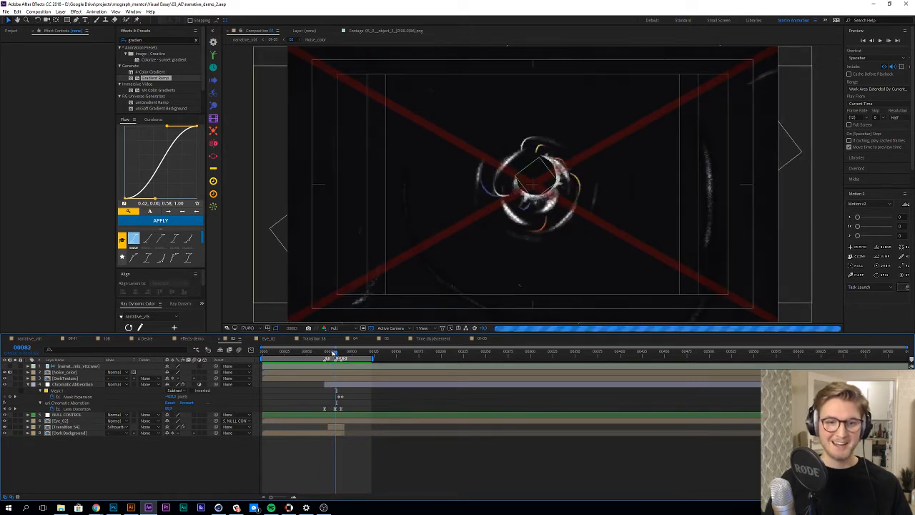
pyautogui.click(327, 356)
pyautogui.moveTo(327, 355); pyautogui.dragTo(324, 356)
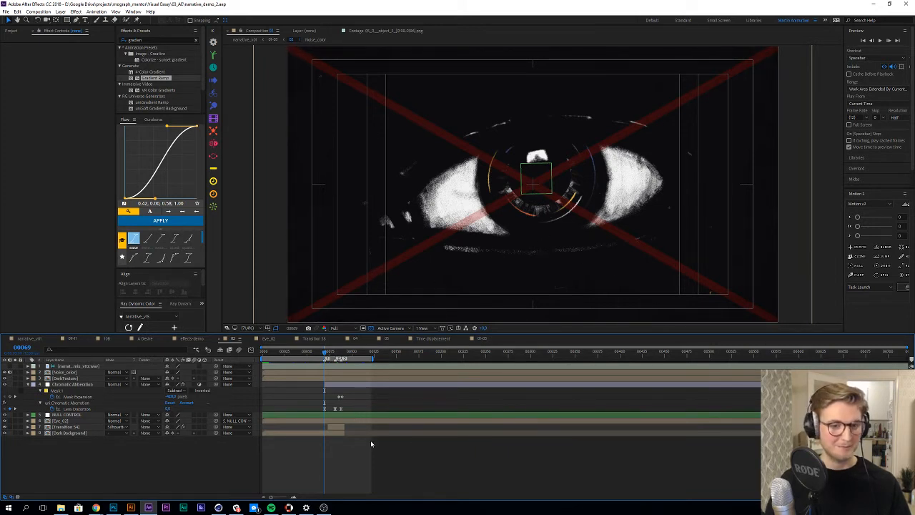
# Step: Open the Eye_02 composition, enlarge the timeline area, and look through its emitter, eyelid, iris and particle layers
pyautogui.doubleClick(344, 420)
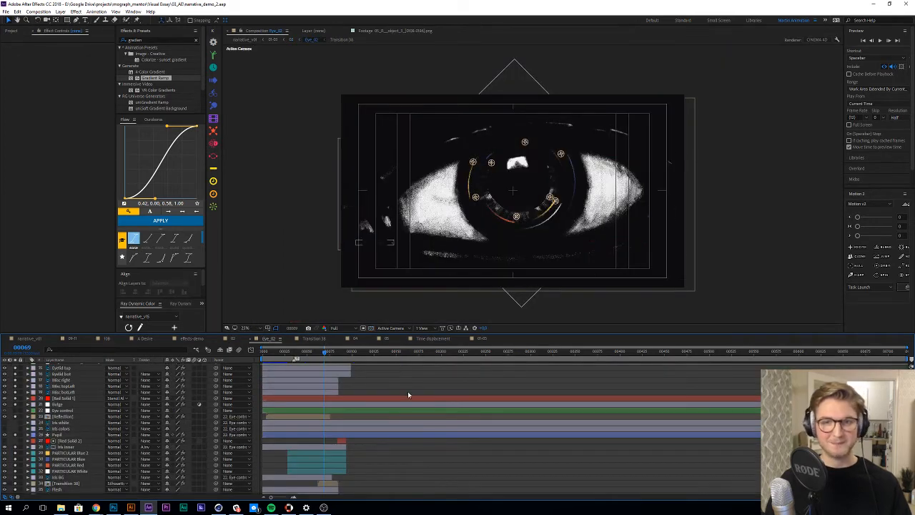
pyautogui.scroll(5, 406, 390)
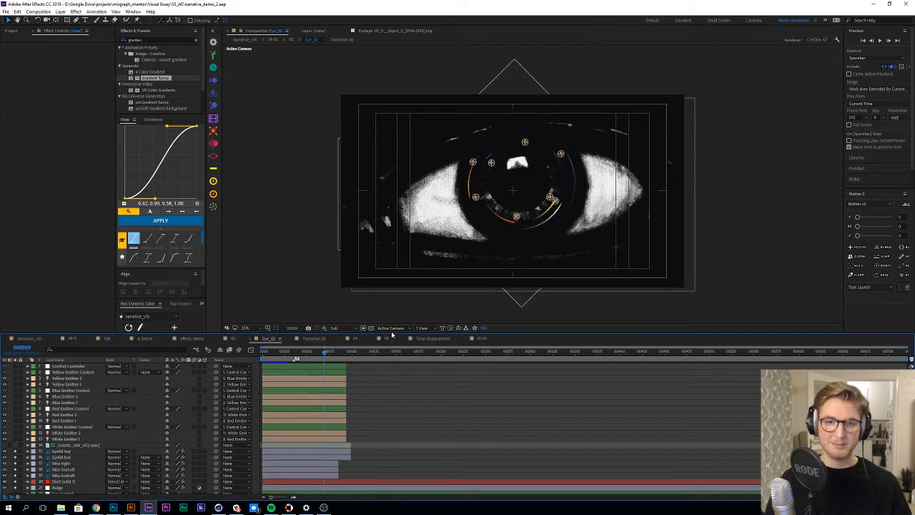
pyautogui.moveTo(392, 334); pyautogui.dragTo(392, 302)
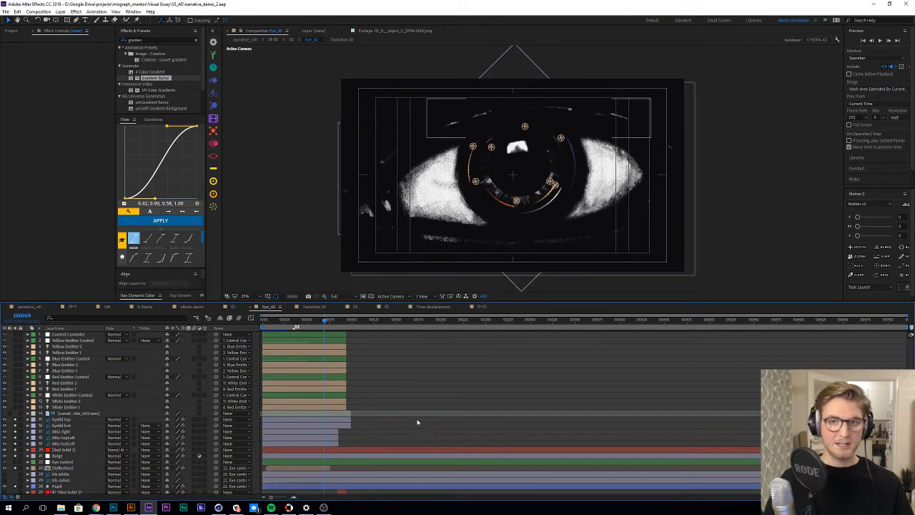
pyautogui.click(98, 450)
pyautogui.scroll(-3, 120, 412)
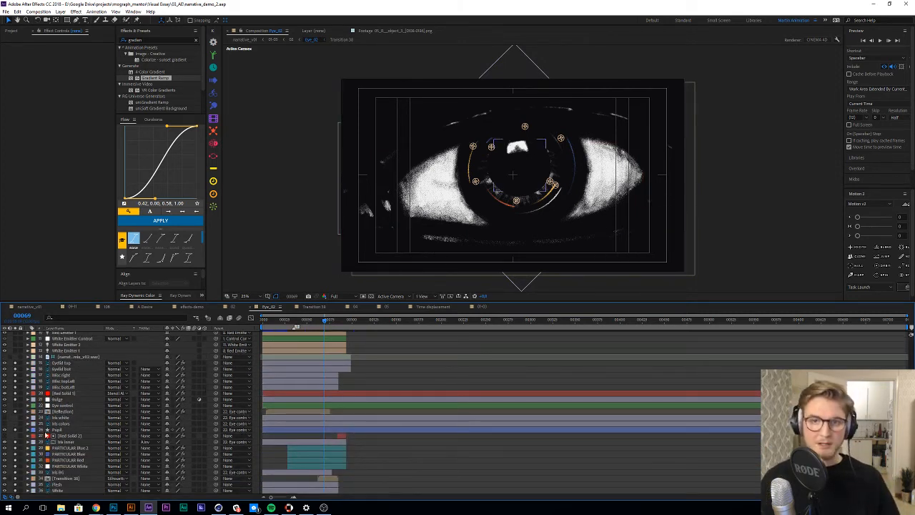
# Step: Select the four PARTICULAR layers from Blue 2 to White, turn off their solo state, and clear the selection
pyautogui.click(57, 449)
pyautogui.keyDown('shift'); pyautogui.click(68, 465); pyautogui.keyUp('shift')
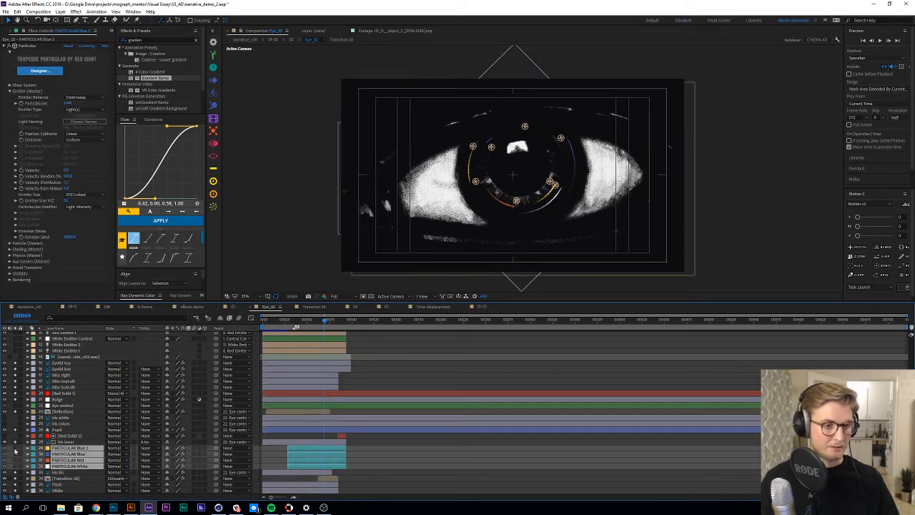
pyautogui.click(355, 341)
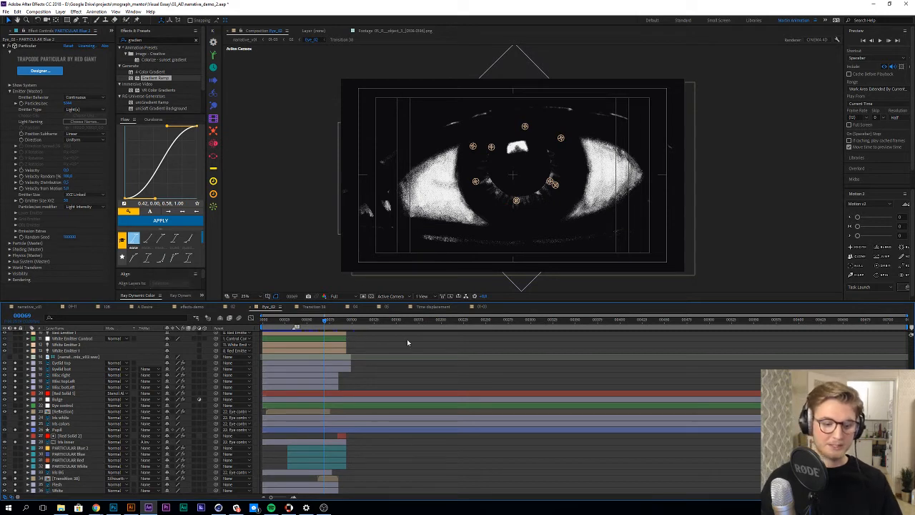
# Step: Preview the Eye_02 composition without the particles and scrub back through the closing eye to frame 13
pyautogui.press('space')
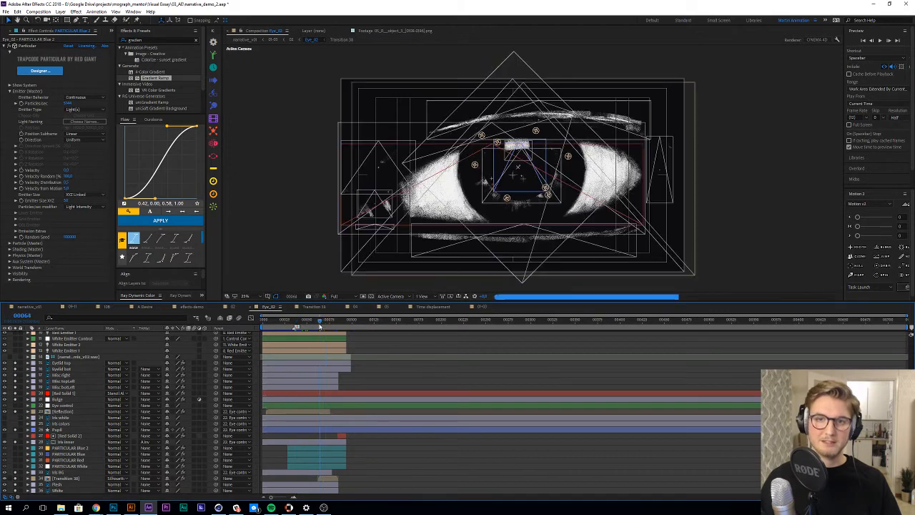
pyautogui.press('space')
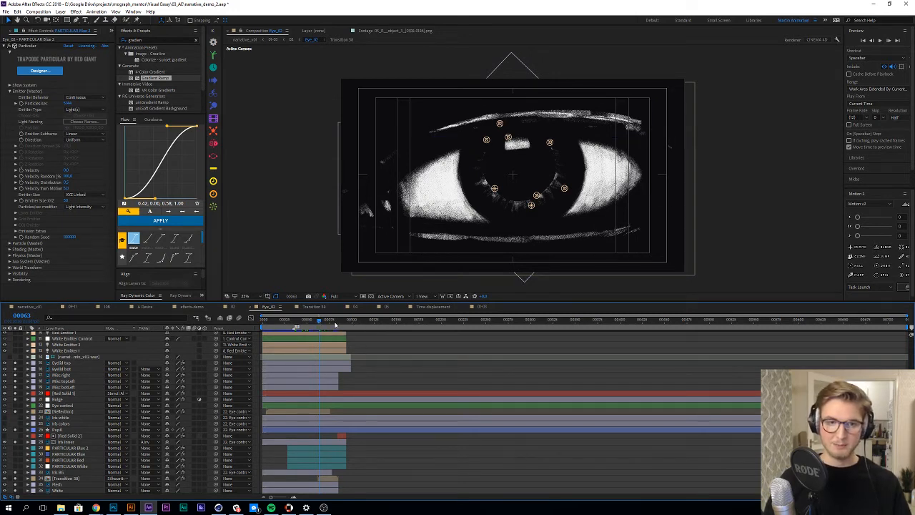
pyautogui.moveTo(322, 322); pyautogui.dragTo(318, 324)
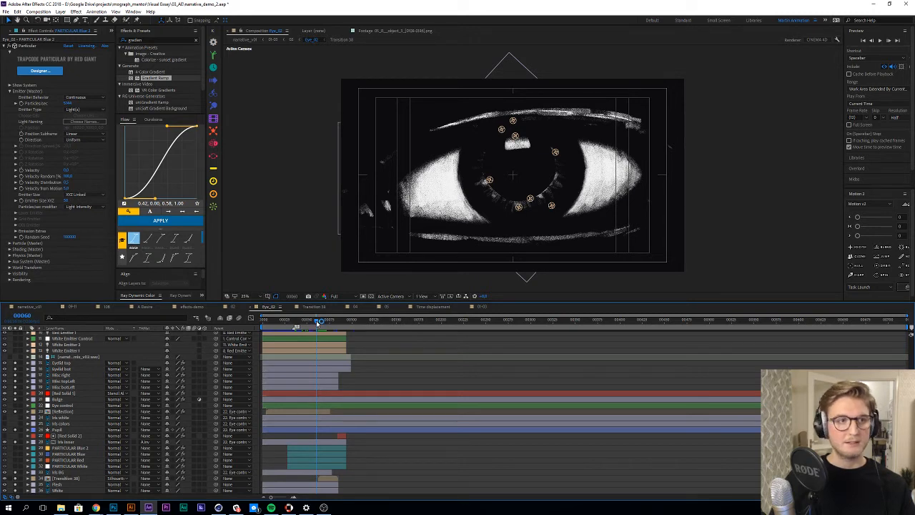
pyautogui.moveTo(319, 323); pyautogui.dragTo(274, 326)
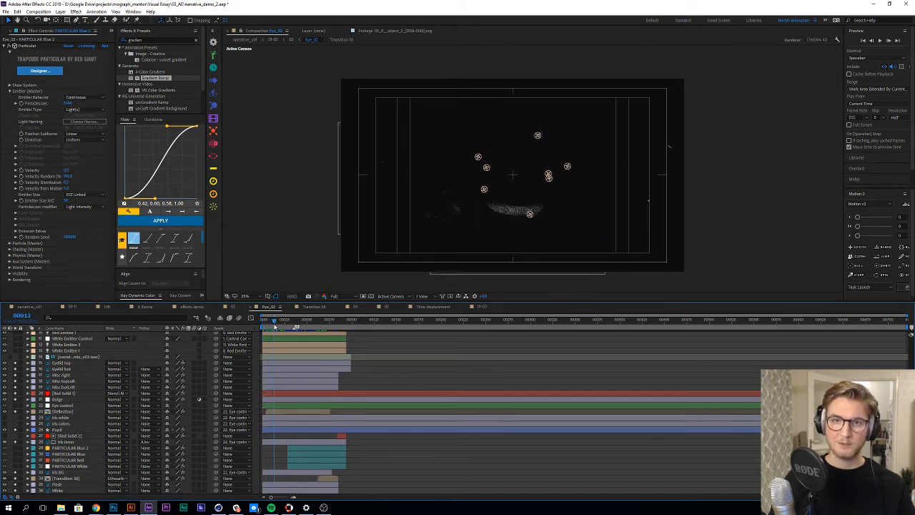
# Step: Reveal the keyframed properties of the Eyelid top and Eyelid bot layers, and clear the selection
pyautogui.scroll(3, 319, 424)
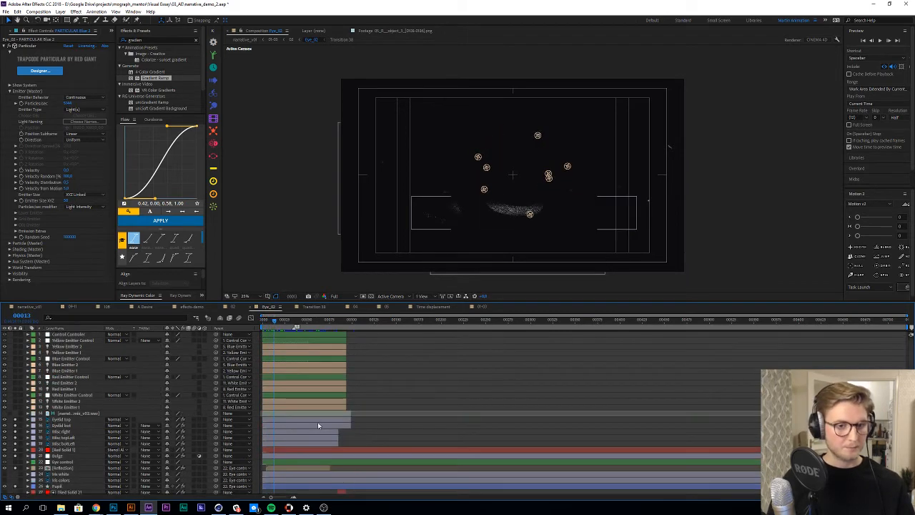
pyautogui.scroll(-3, 317, 422)
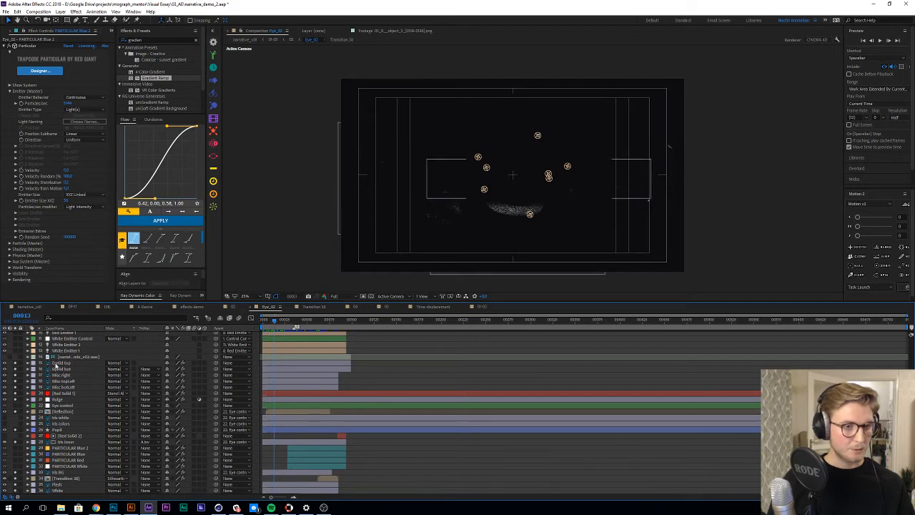
pyautogui.click(61, 364)
pyautogui.keyDown('shift'); pyautogui.click(62, 369); pyautogui.keyUp('shift')
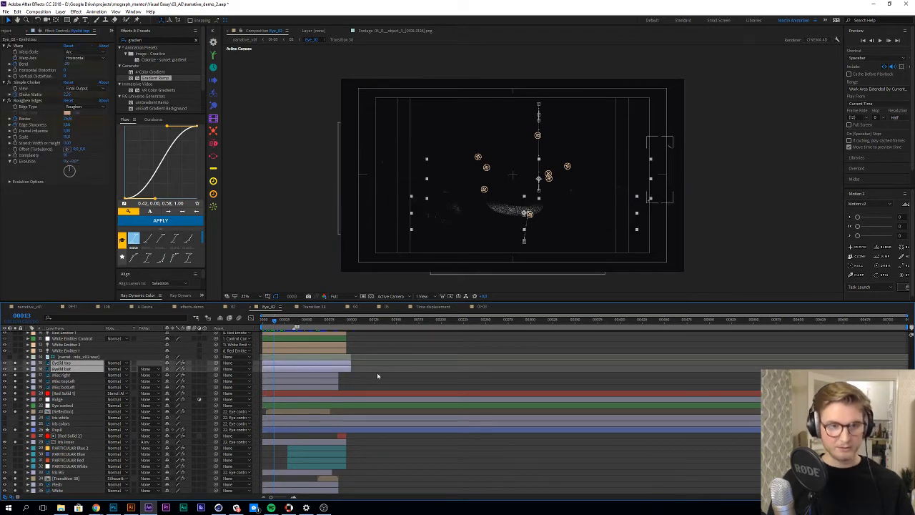
pyautogui.press('u')
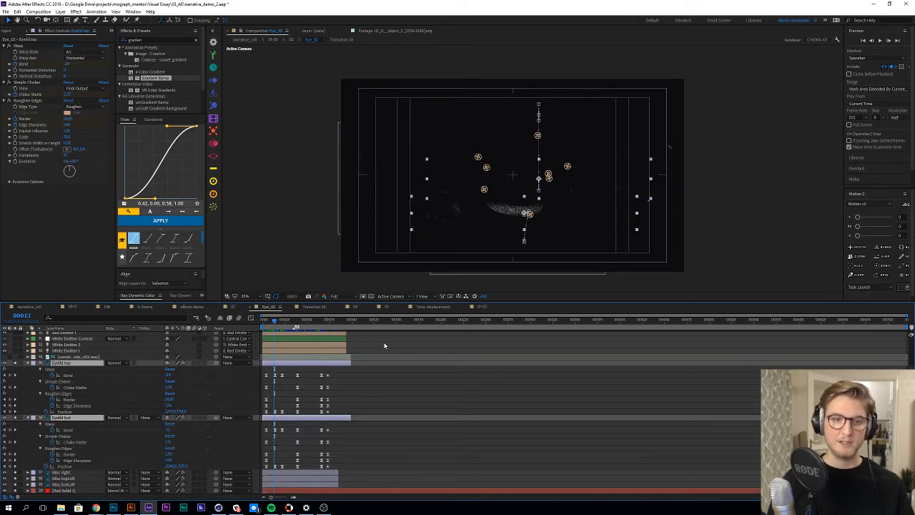
pyautogui.click(384, 346)
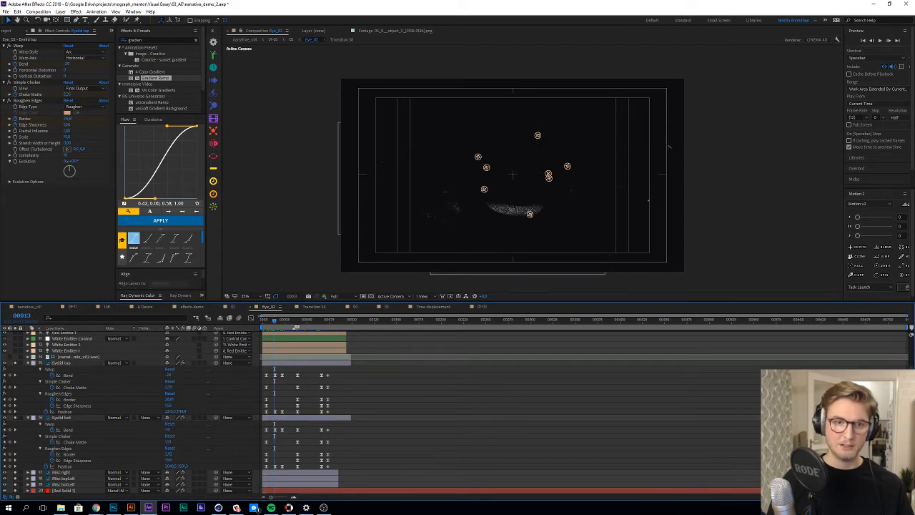
# Step: Examine the Simple Choker and Roughen Edges effects on Eyelid top while scrubbing the eye's opening from frame 13 to frame 54
pyautogui.moveTo(276, 323); pyautogui.dragTo(283, 326)
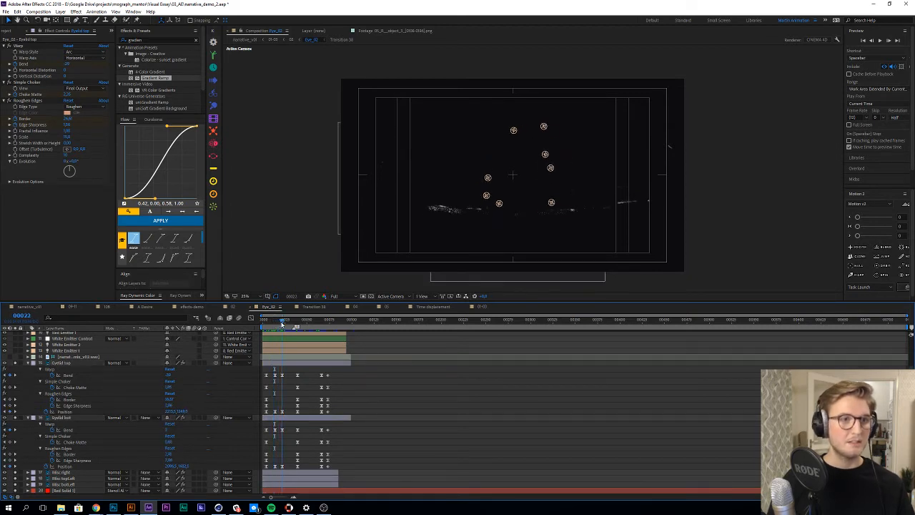
pyautogui.click(28, 83)
pyautogui.click(33, 102)
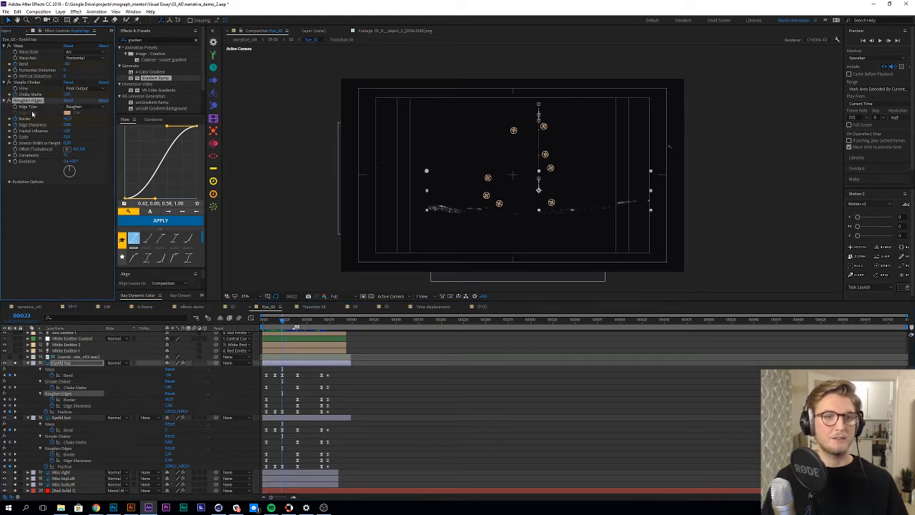
pyautogui.click(367, 383)
pyautogui.moveTo(282, 321)
pyautogui.mouseDown()
pyautogui.moveTo(269, 322)
pyautogui.moveTo(290, 323)
pyautogui.mouseUp()
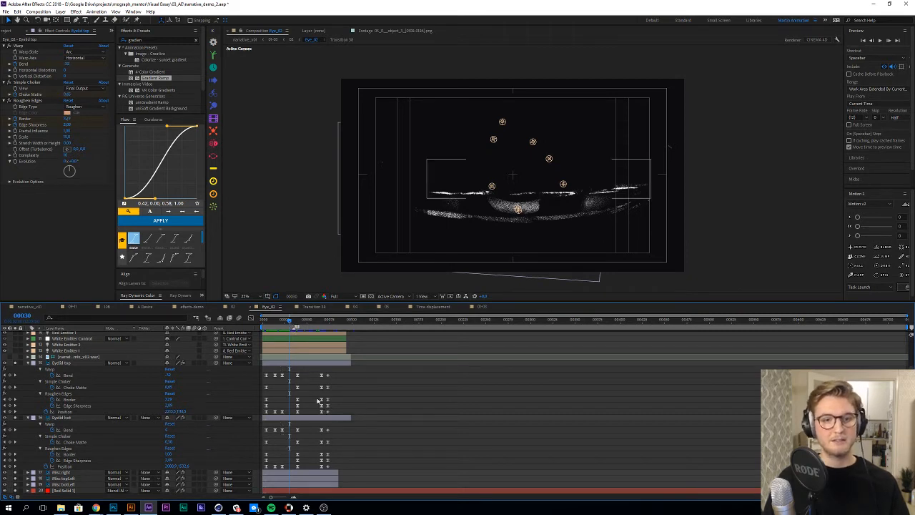
pyautogui.moveTo(287, 323); pyautogui.dragTo(311, 327)
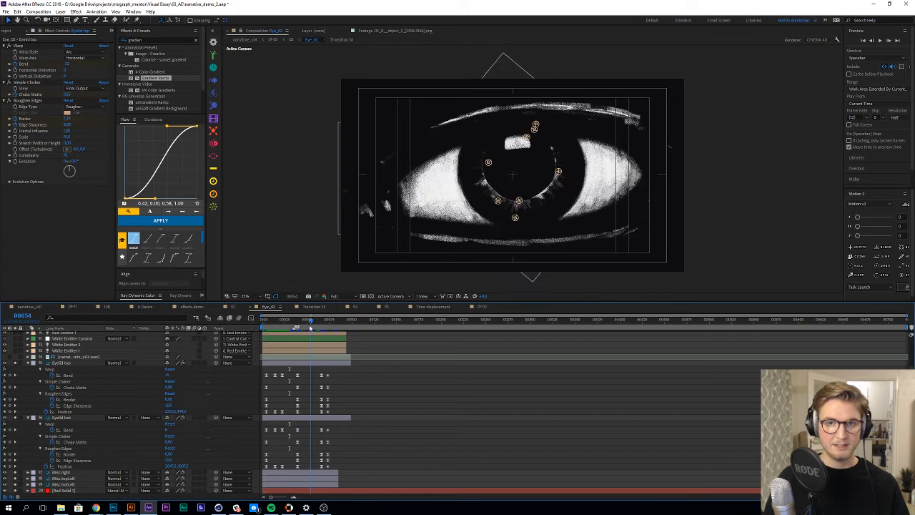
# Step: Try changing the Warp effect's Bend on the Eyelid top layer at frame 39, and set it back to 0
pyautogui.click(317, 364)
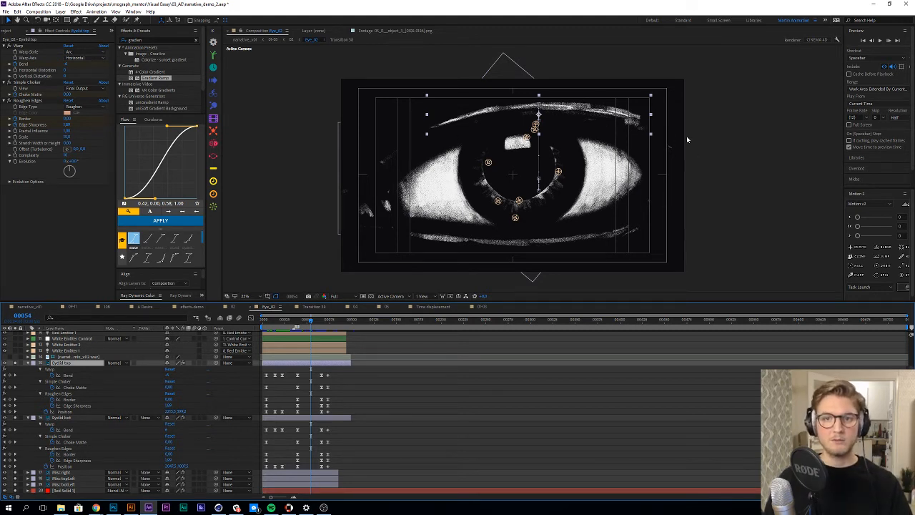
pyautogui.click(382, 345)
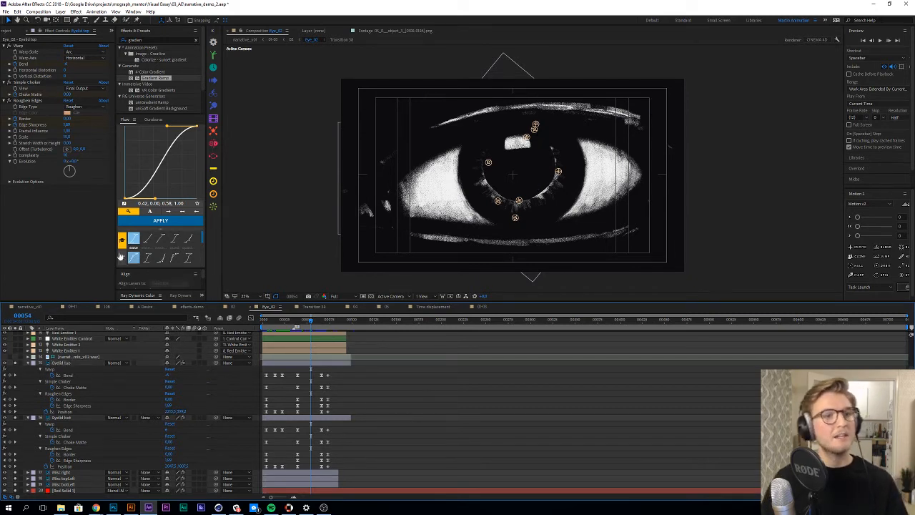
pyautogui.click(20, 46)
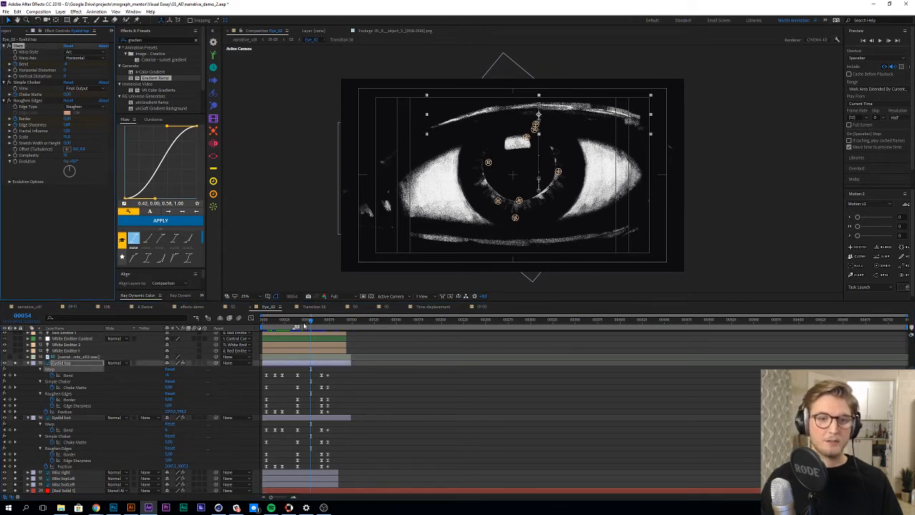
pyautogui.click(299, 323)
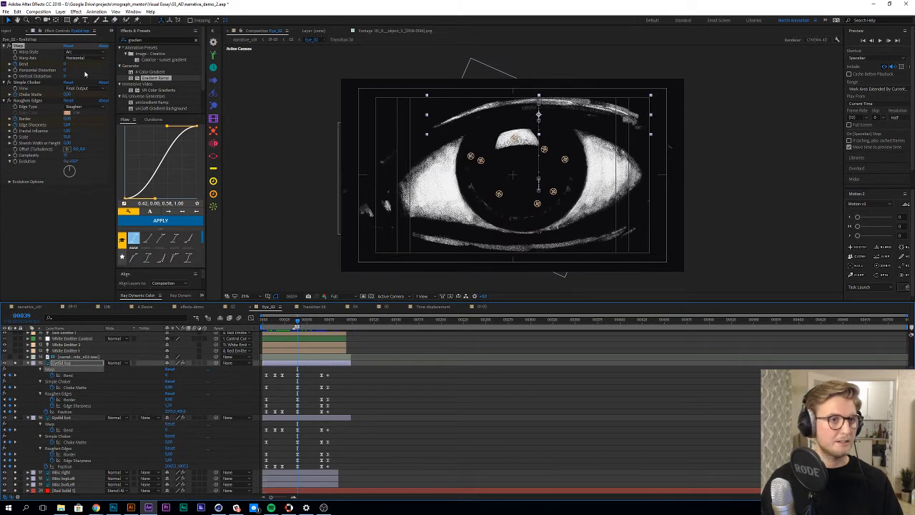
pyautogui.moveTo(68, 64)
pyautogui.mouseDown()
pyautogui.moveTo(49, 64)
pyautogui.moveTo(64, 64)
pyautogui.mouseUp()
pyautogui.click(66, 64)
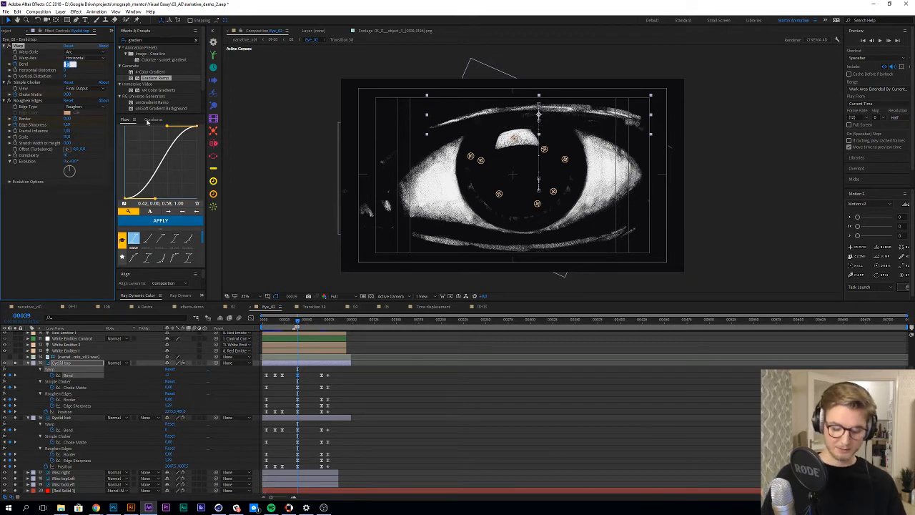
pyautogui.write('0')
pyautogui.press('Tab')
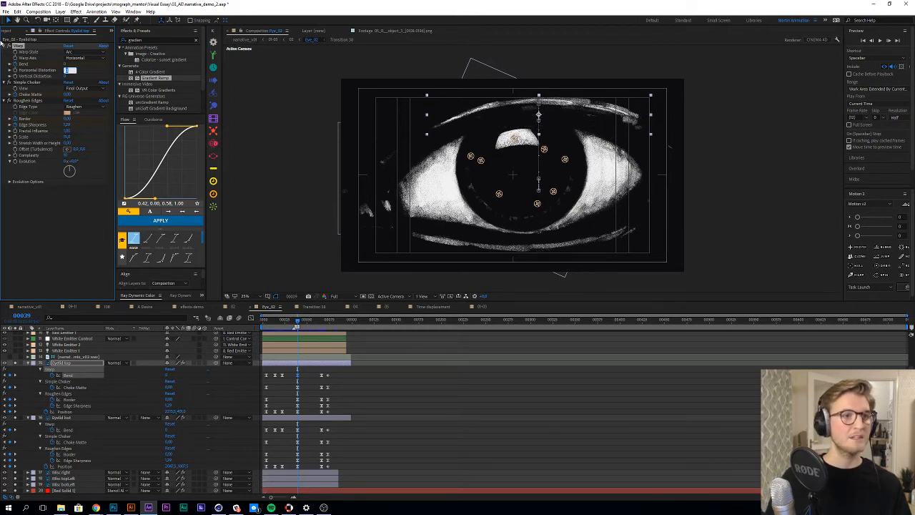
pyautogui.click(407, 389)
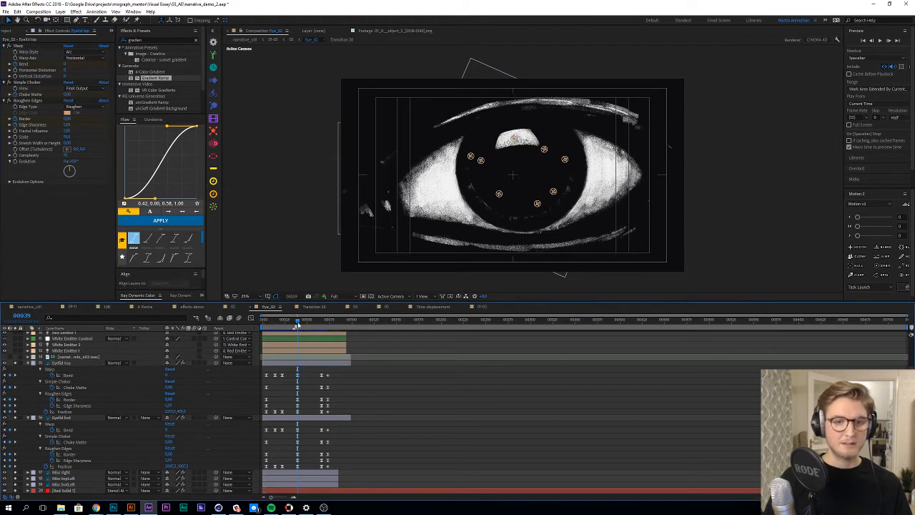
# Step: Scrub back to frame 32, collapse the keyframed properties of the Eyelid top and Eyelid bot layers, and clear the selection
pyautogui.moveTo(297, 324)
pyautogui.mouseDown()
pyautogui.moveTo(270, 320)
pyautogui.moveTo(291, 323)
pyautogui.mouseUp()
pyautogui.scroll(-3, 405, 415)
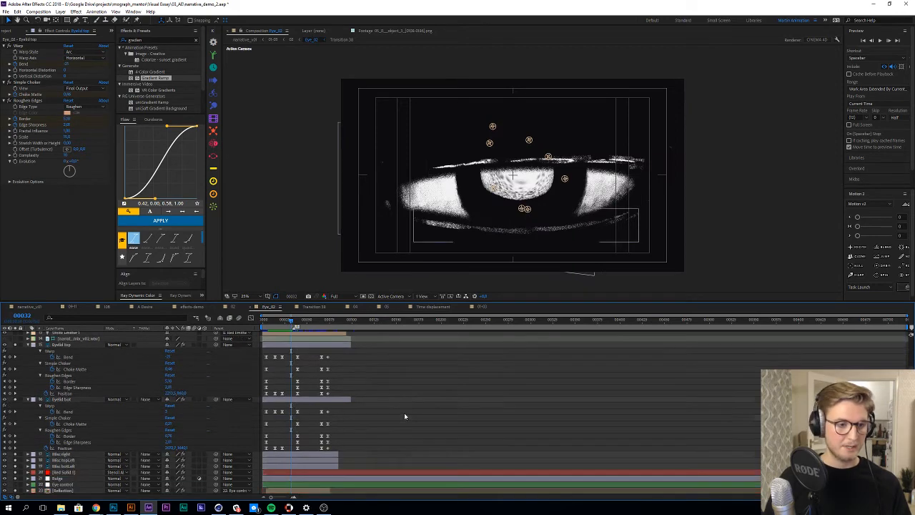
pyautogui.scroll(3, 407, 401)
pyautogui.scroll(-4, 429, 409)
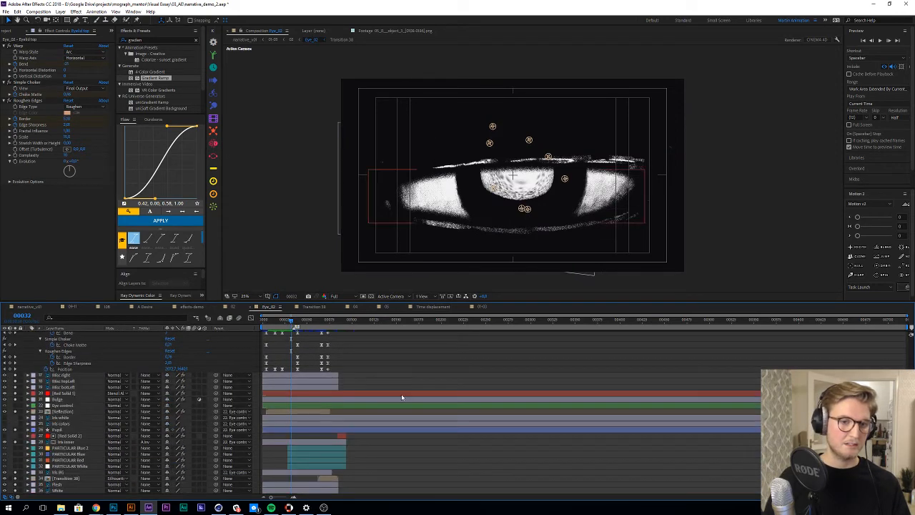
pyautogui.scroll(2, 401, 394)
pyautogui.click(323, 339)
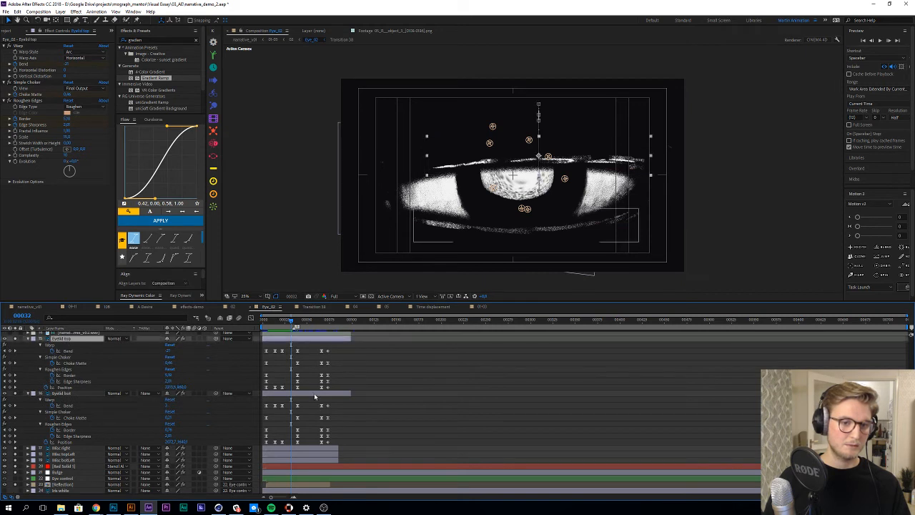
pyautogui.keyDown('shift'); pyautogui.click(310, 393); pyautogui.keyUp('shift')
pyautogui.press('u')
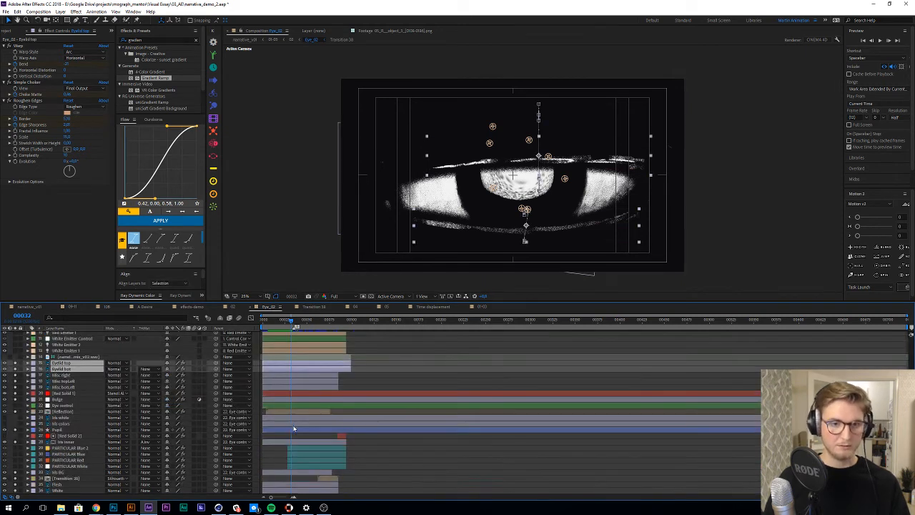
pyautogui.click(446, 454)
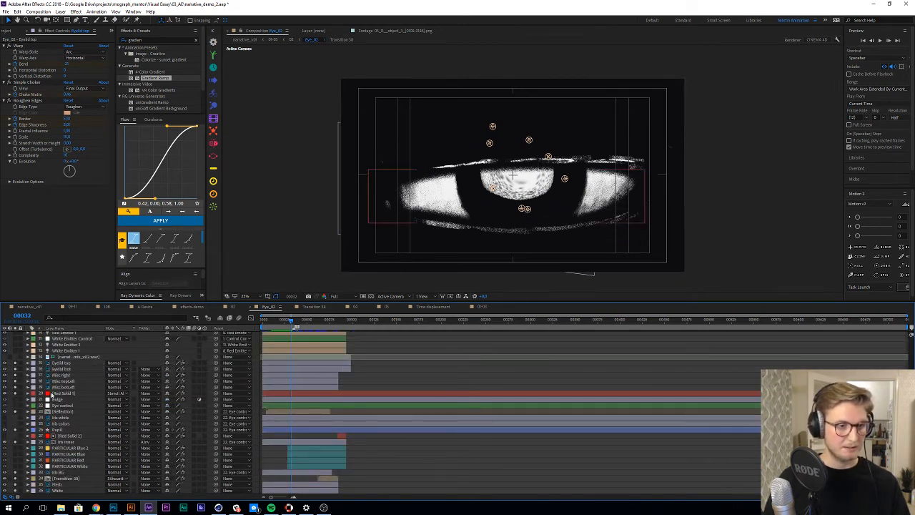
# Step: Select the Red Solid 1 layer to inspect the eye-shaped mask outline, and scrub back to frame 31
pyautogui.click(65, 393)
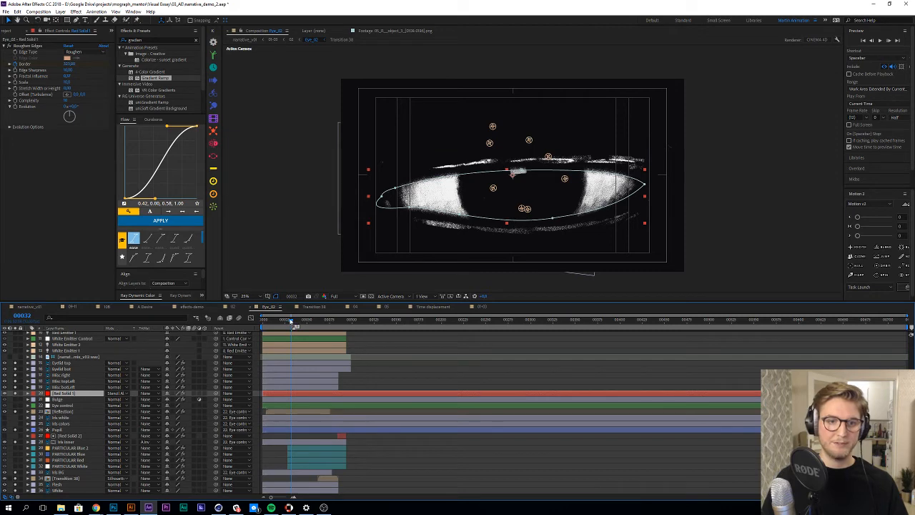
pyautogui.moveTo(291, 323); pyautogui.dragTo(291, 324)
pyautogui.scroll(3, 381, 383)
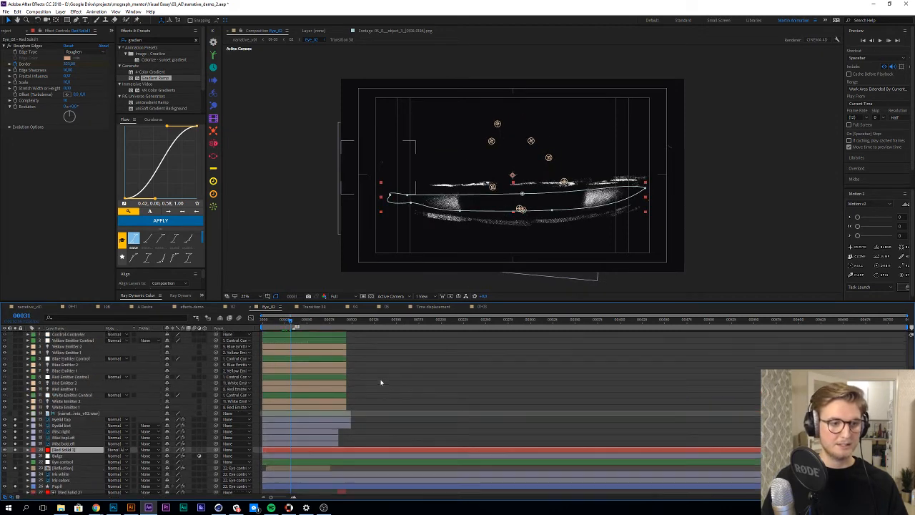
pyautogui.scroll(-1, 380, 386)
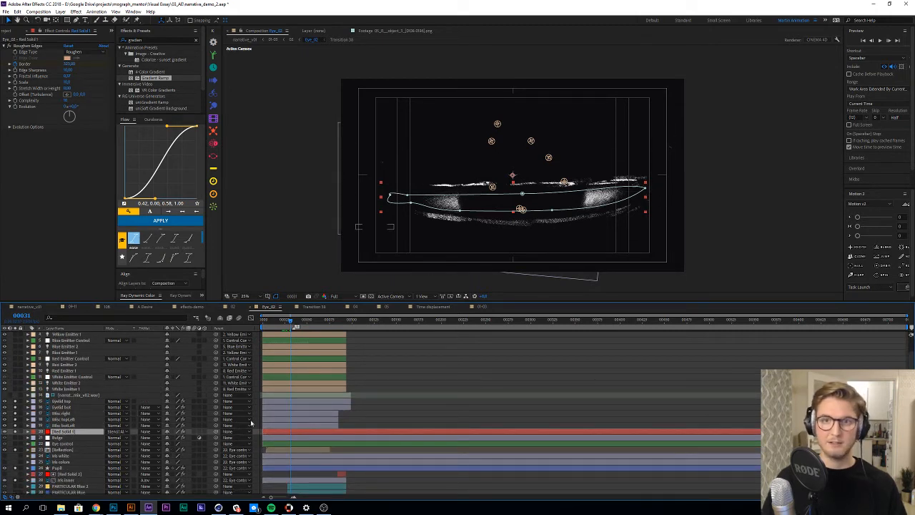
pyautogui.scroll(-2, 404, 382)
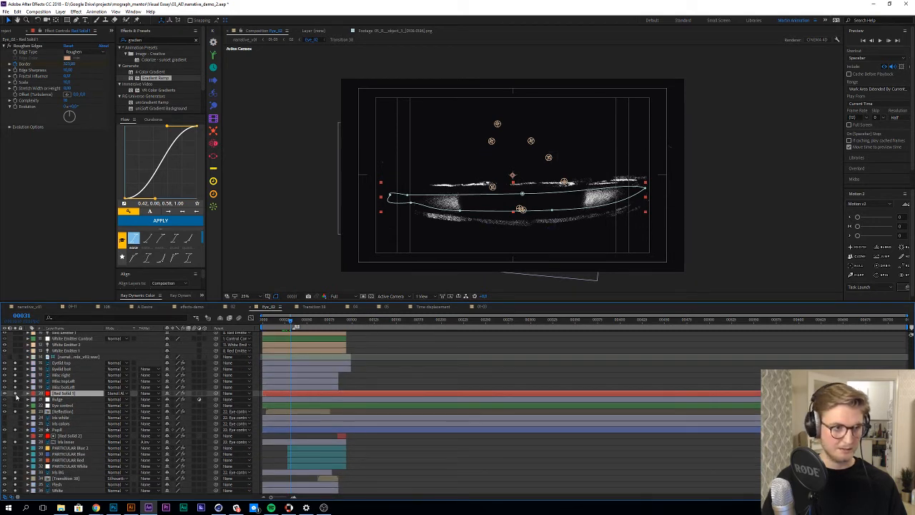
# Step: Set the blending mode of Red Solid 1 to Normal and scrub to frame 29 to examine its animated shape
pyautogui.click(120, 394)
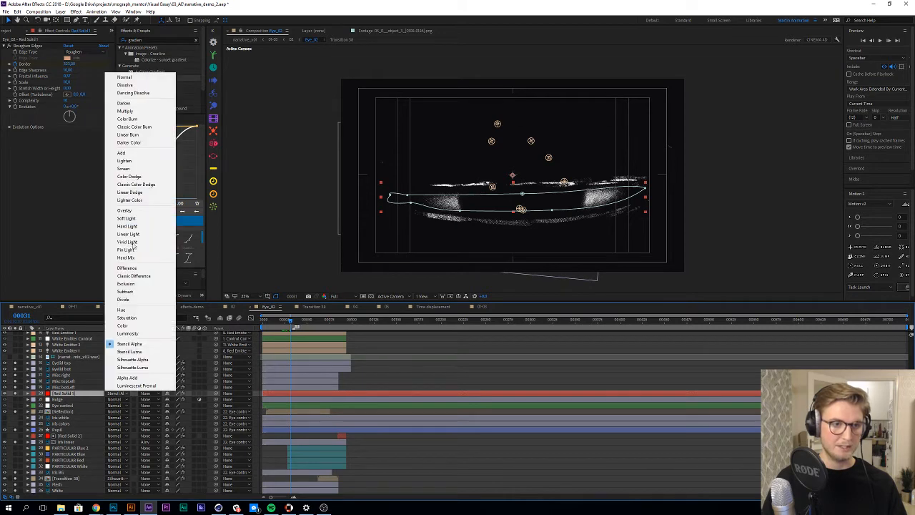
pyautogui.click(121, 77)
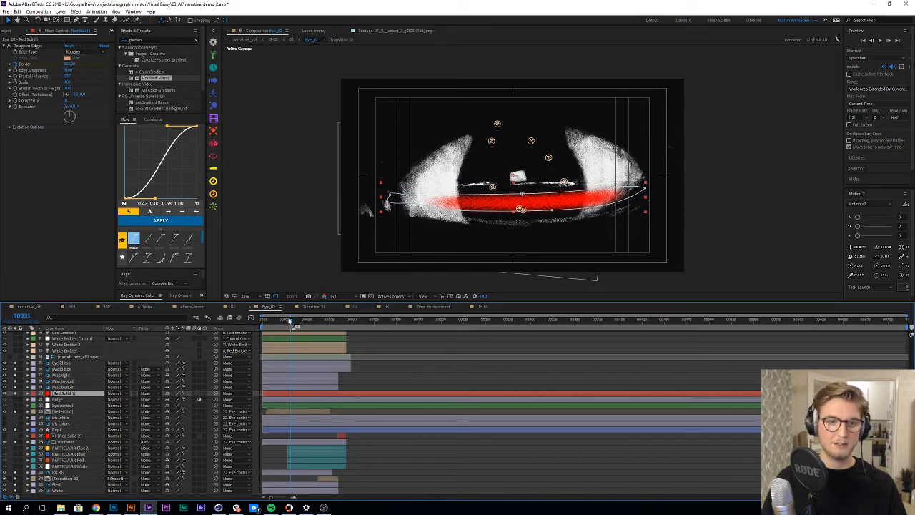
pyautogui.moveTo(289, 322); pyautogui.dragTo(290, 324)
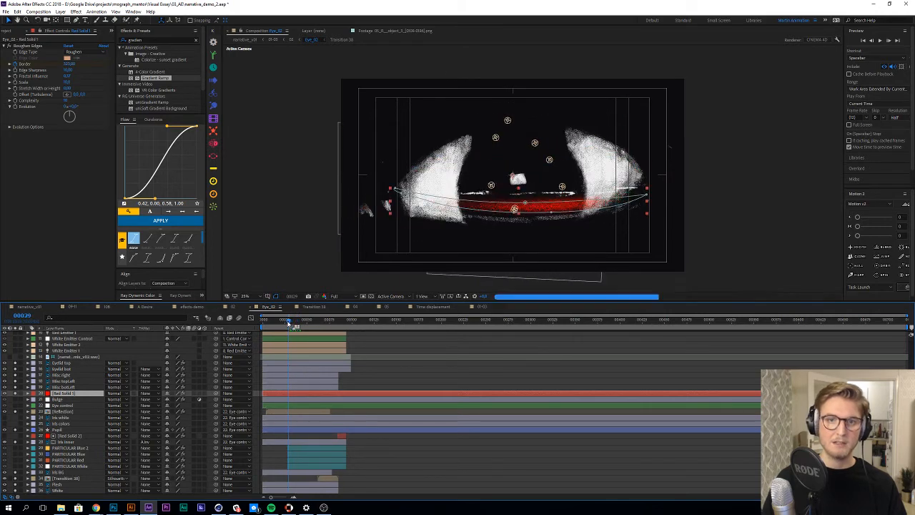
# Step: Set the blending mode of Red Solid 1 to Stencil Alpha and scrub between frames 32 and 25 to examine the masked eye
pyautogui.click(115, 395)
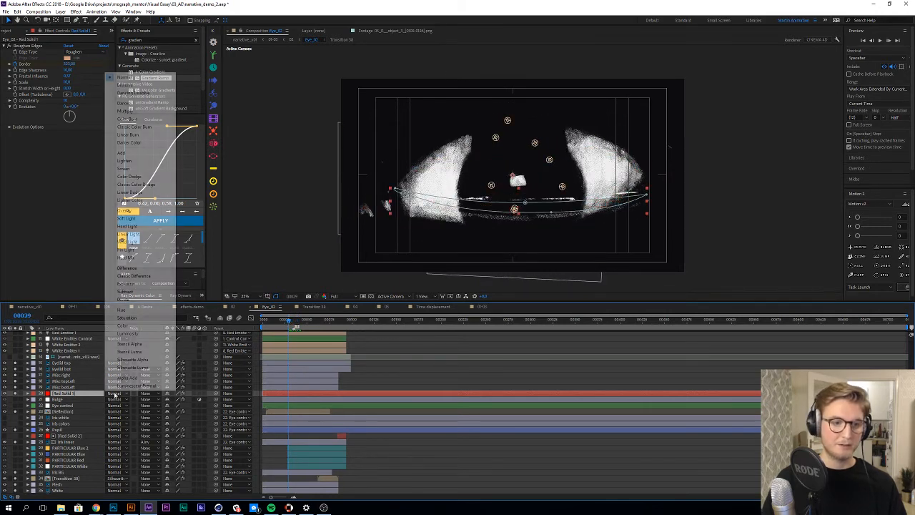
pyautogui.click(146, 344)
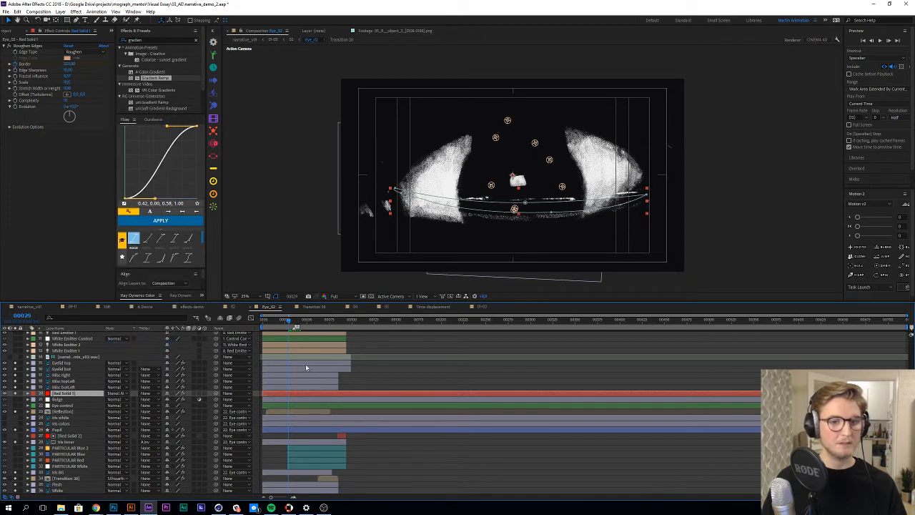
pyautogui.click(416, 369)
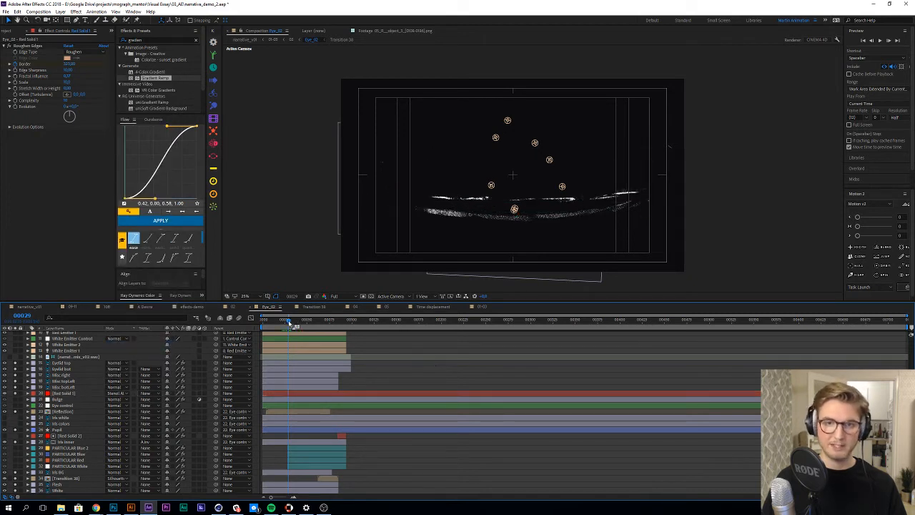
pyautogui.moveTo(289, 323); pyautogui.dragTo(292, 323)
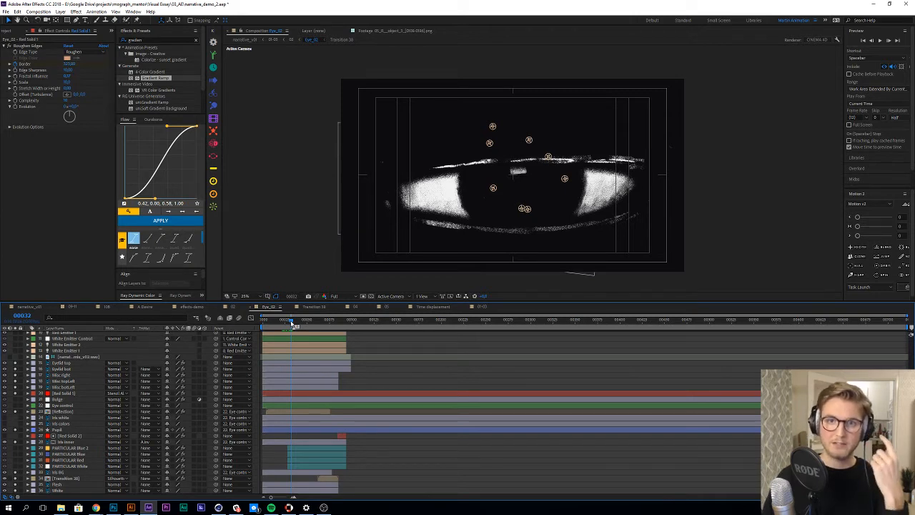
pyautogui.moveTo(291, 324)
pyautogui.mouseDown()
pyautogui.moveTo(315, 325)
pyautogui.moveTo(286, 325)
pyautogui.mouseUp()
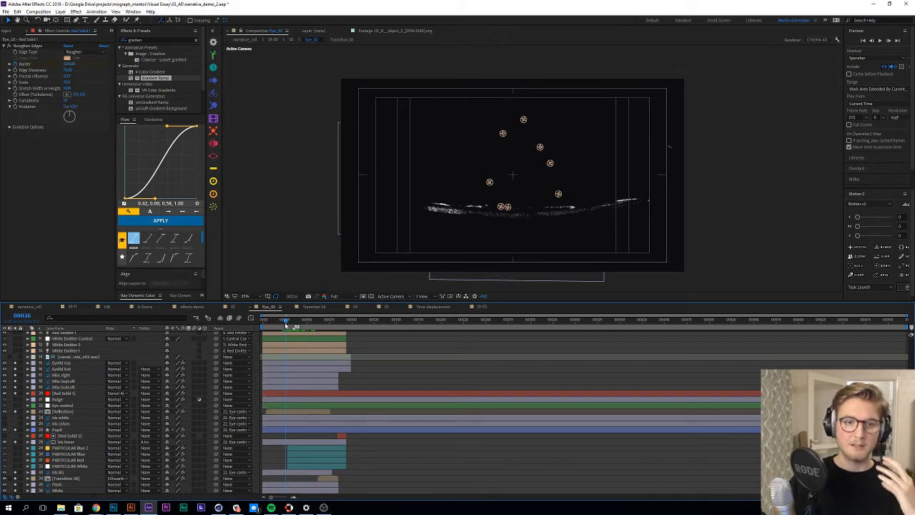
pyautogui.moveTo(287, 326); pyautogui.dragTo(285, 327)
# Step: Select the Bulge adjustment layer below Red Solid 1 to inspect its effect settings, and scrub to frame 28
pyautogui.click(64, 394)
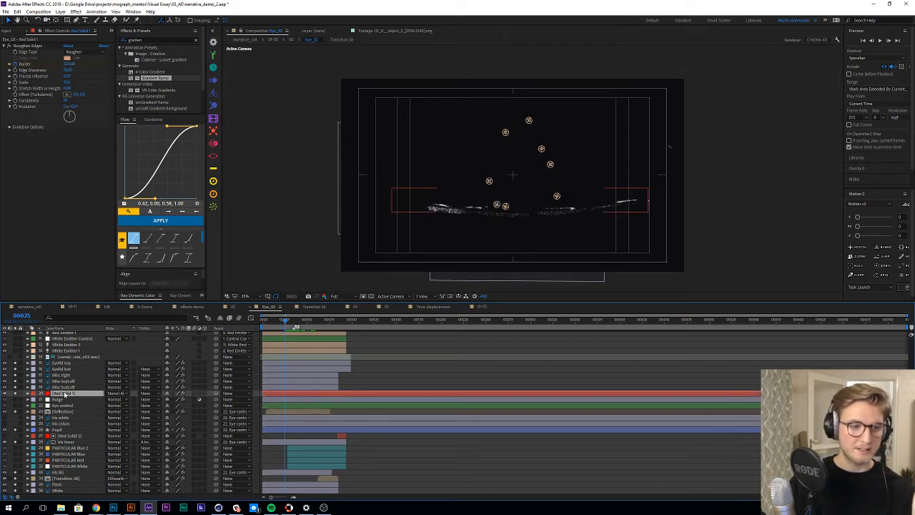
pyautogui.click(54, 400)
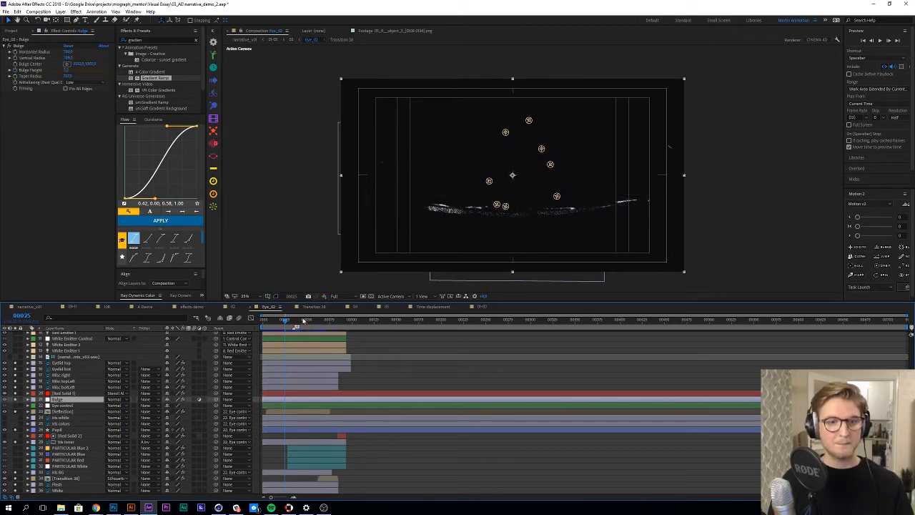
pyautogui.moveTo(288, 324); pyautogui.dragTo(291, 323)
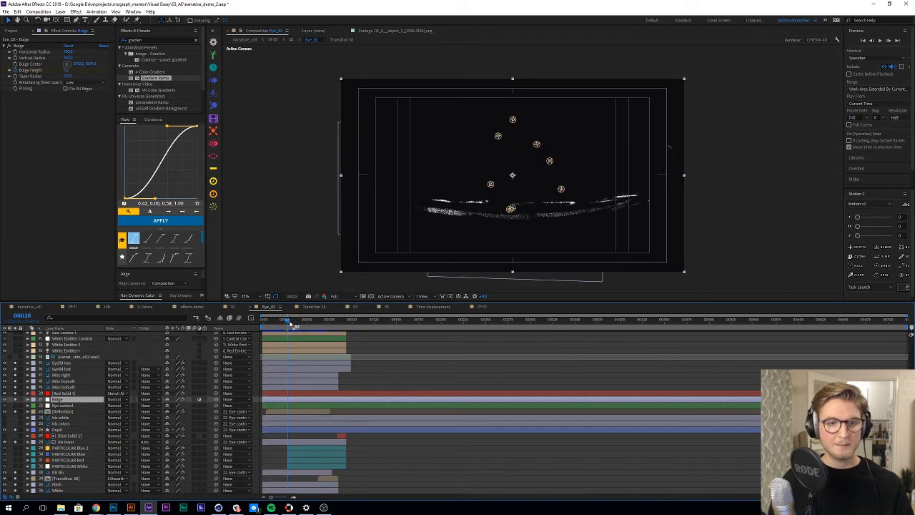
pyautogui.click(492, 311)
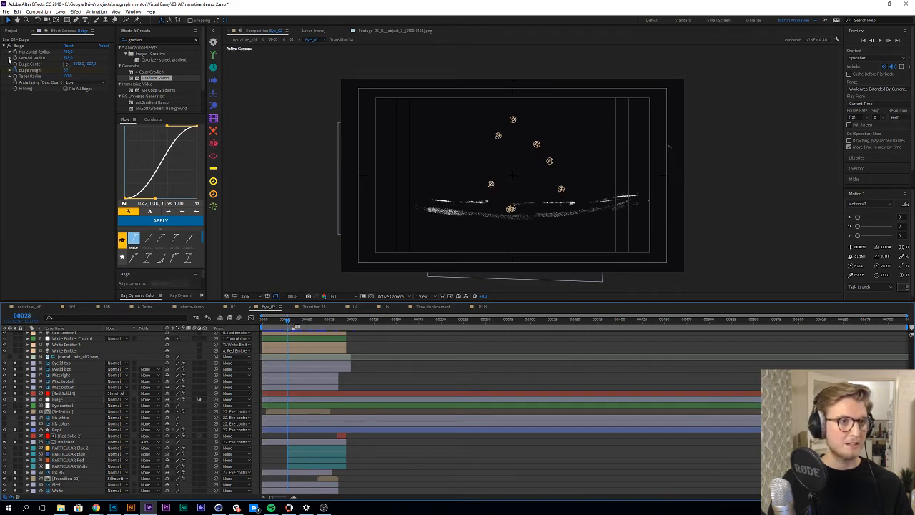
# Step: Create a new 12 fps composition from the project with the default settings
pyautogui.click(11, 31)
pyautogui.click(23, 297)
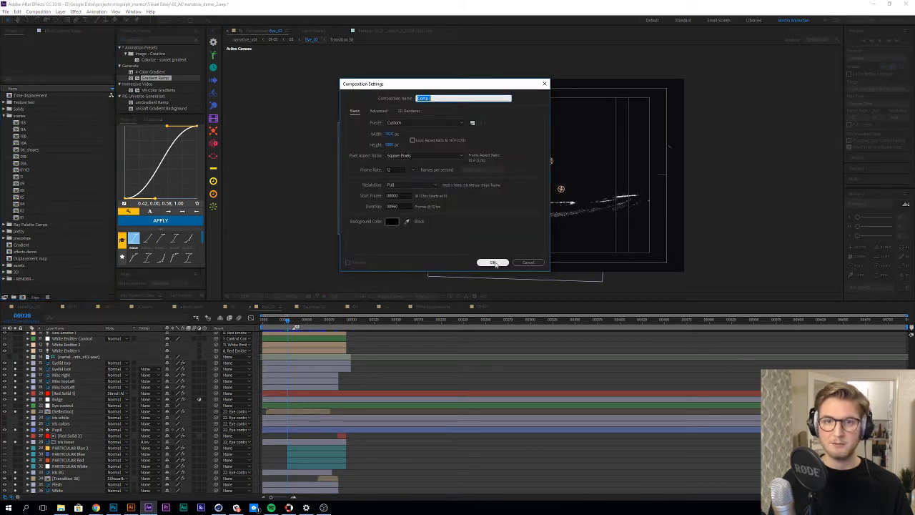
pyautogui.click(492, 263)
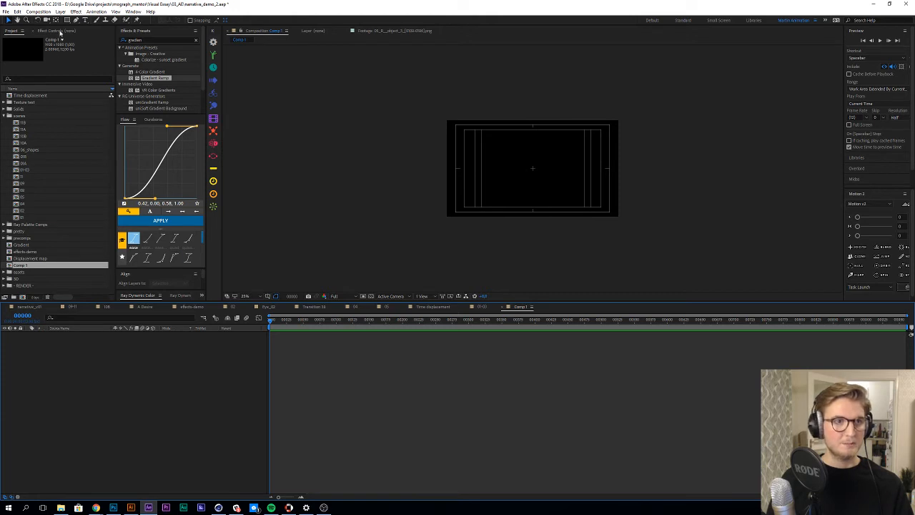
# Step: Draw four white rectangles of different sizes on one shape layer around the composition's centre, and clear the selection
pyautogui.click(66, 20)
pyautogui.moveTo(489, 143); pyautogui.dragTo(565, 191)
pyautogui.moveTo(512, 177); pyautogui.dragTo(521, 193)
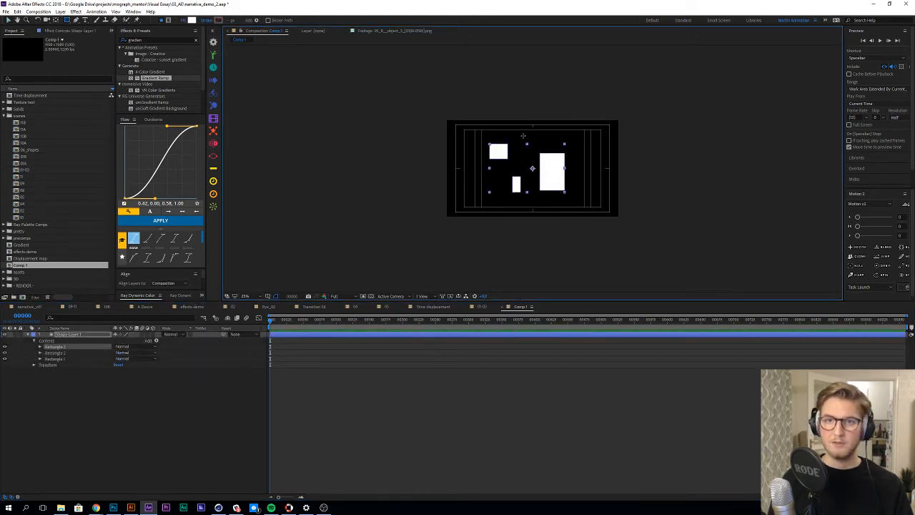
pyautogui.moveTo(523, 136); pyautogui.dragTo(534, 154)
pyautogui.click(437, 370)
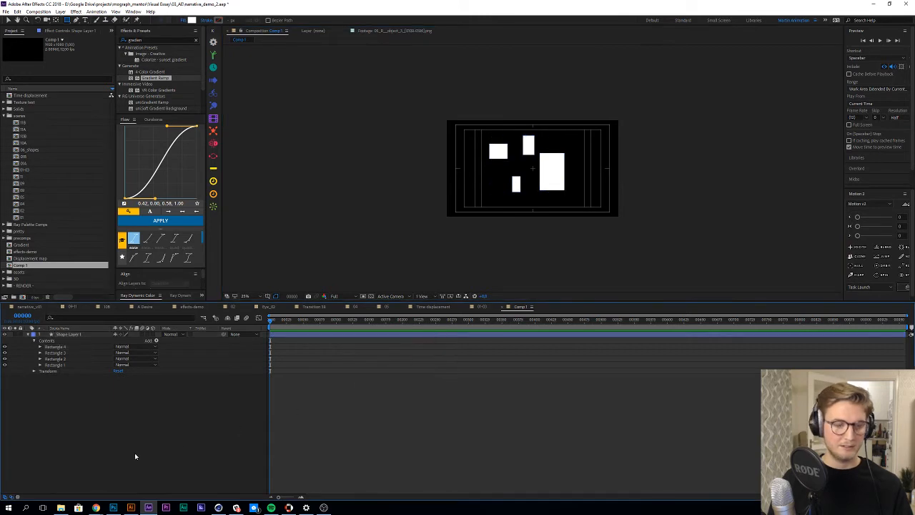
# Step: Add an adjustment layer above the rectangles and apply the Bulge effect to it
pyautogui.hotkey('ctrl', 'alt', 'y')
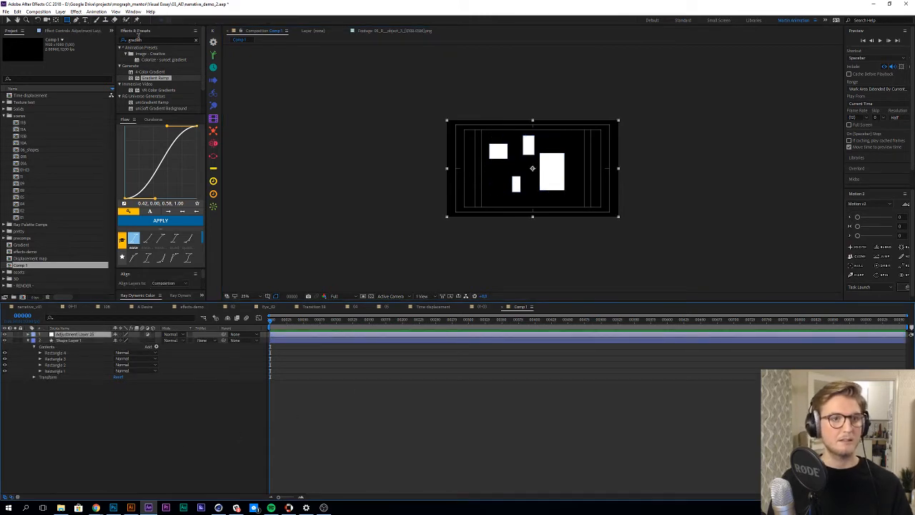
pyautogui.click(139, 39)
pyautogui.write('bulge')
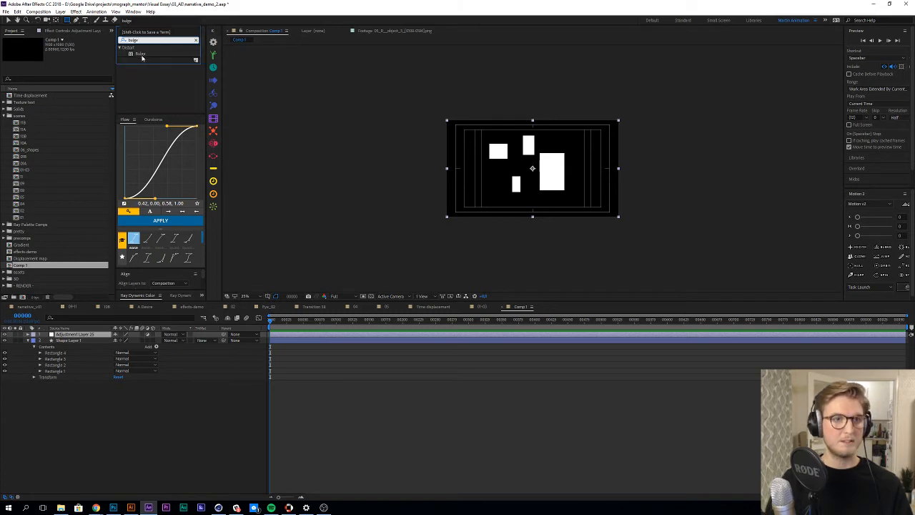
pyautogui.doubleClick(141, 54)
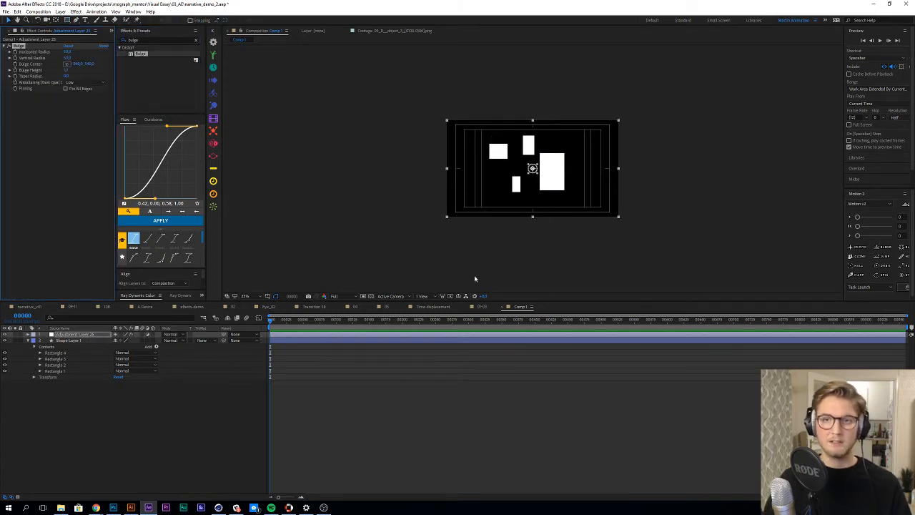
# Step: Set the Bulge effect's Horizontal Radius and Vertical Radius to 500 each, and clear the selection
pyautogui.moveTo(68, 52); pyautogui.dragTo(144, 52)
pyautogui.moveTo(68, 58); pyautogui.dragTo(90, 56)
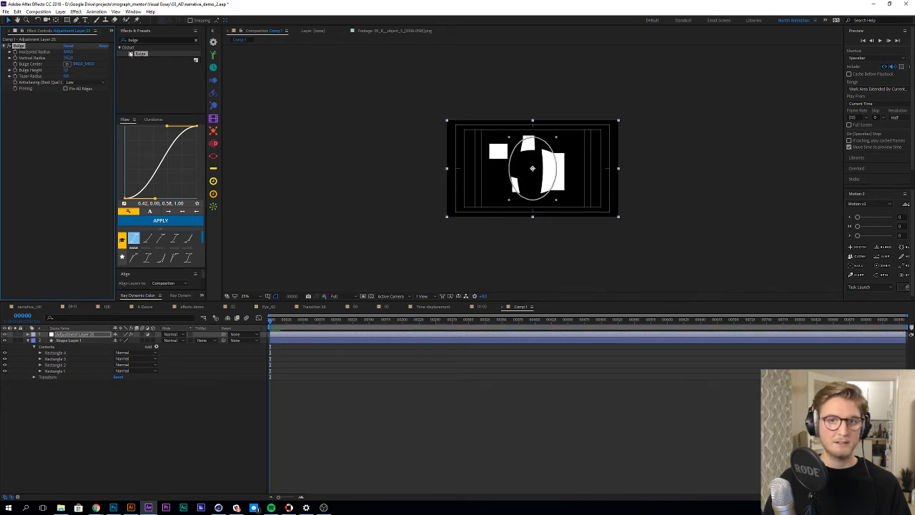
pyautogui.click(69, 52)
pyautogui.write('500')
pyautogui.press('Tab')
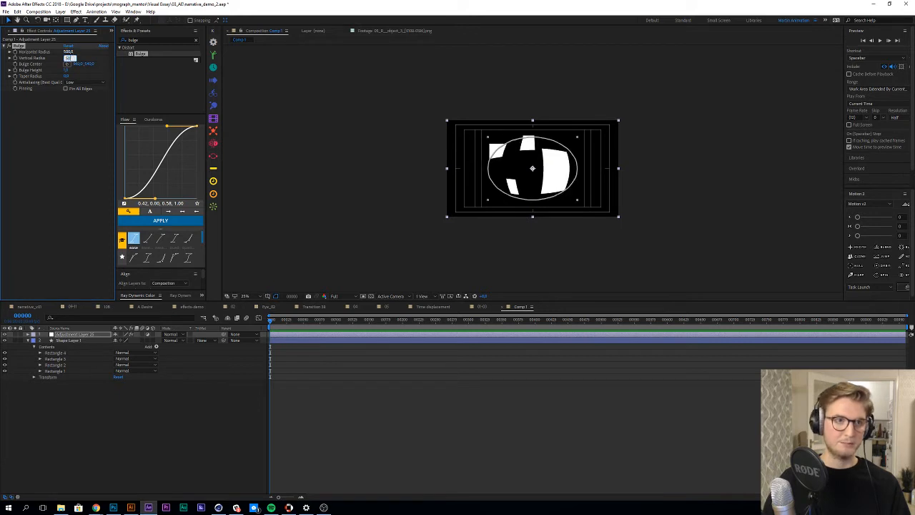
pyautogui.write('500')
pyautogui.press('Tab')
pyautogui.click(410, 429)
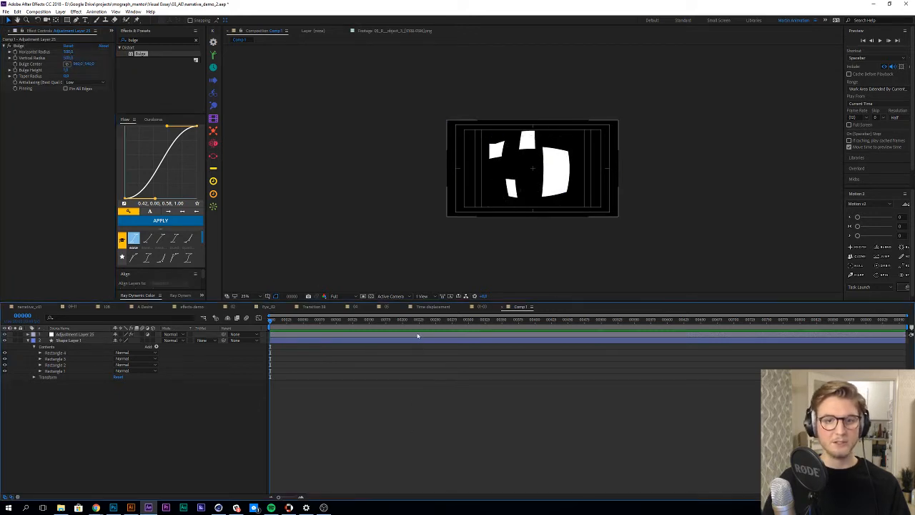
# Step: Select the adjustment layer, enlarge the composition view to 50%, and vary the Bulge Height to demonstrate the distortion of the rectangles
pyautogui.click(417, 335)
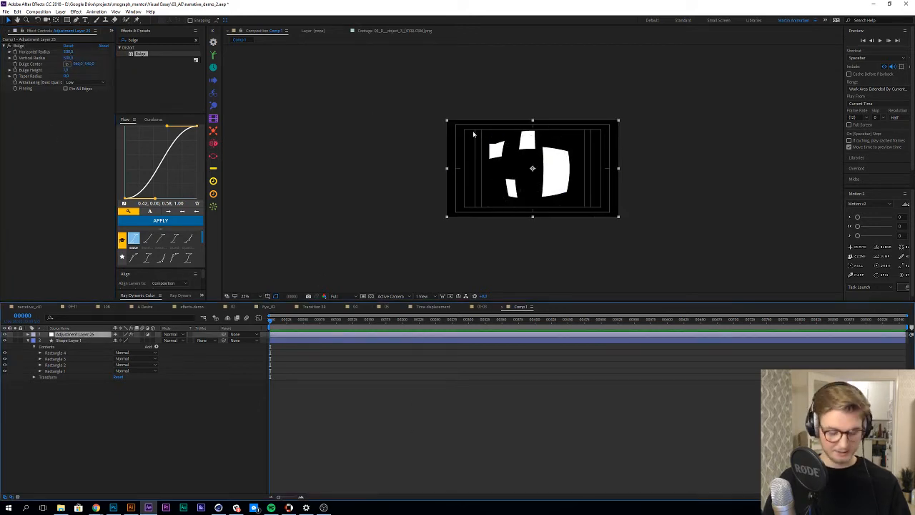
pyautogui.press('.')
pyautogui.press('.')
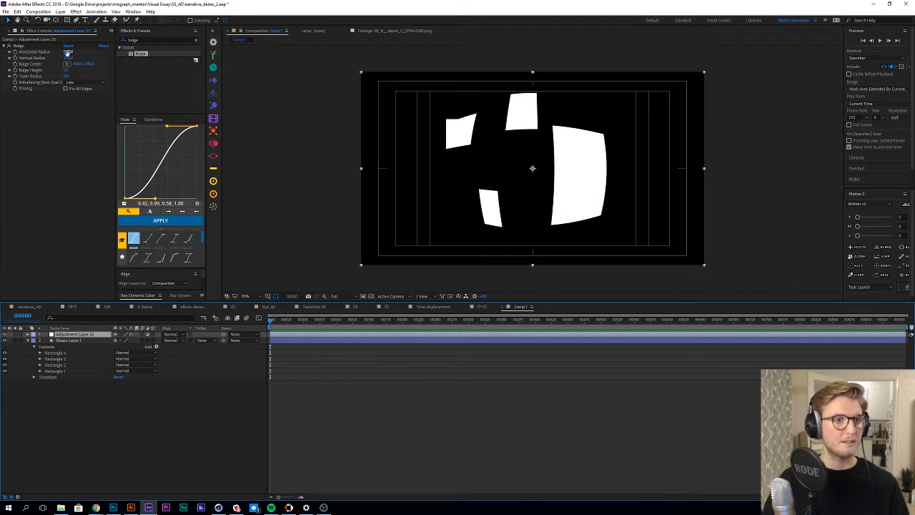
pyautogui.moveTo(66, 70); pyautogui.dragTo(83, 81)
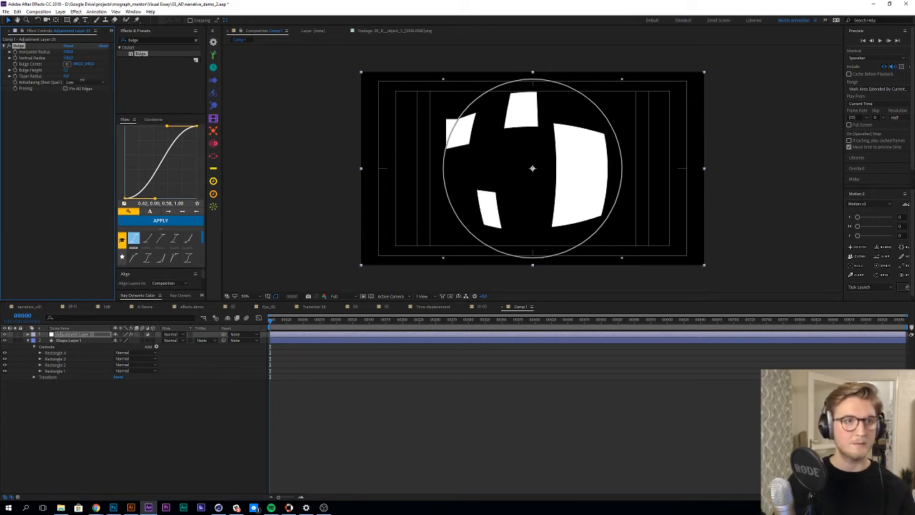
pyautogui.moveTo(82, 80); pyautogui.dragTo(101, 96)
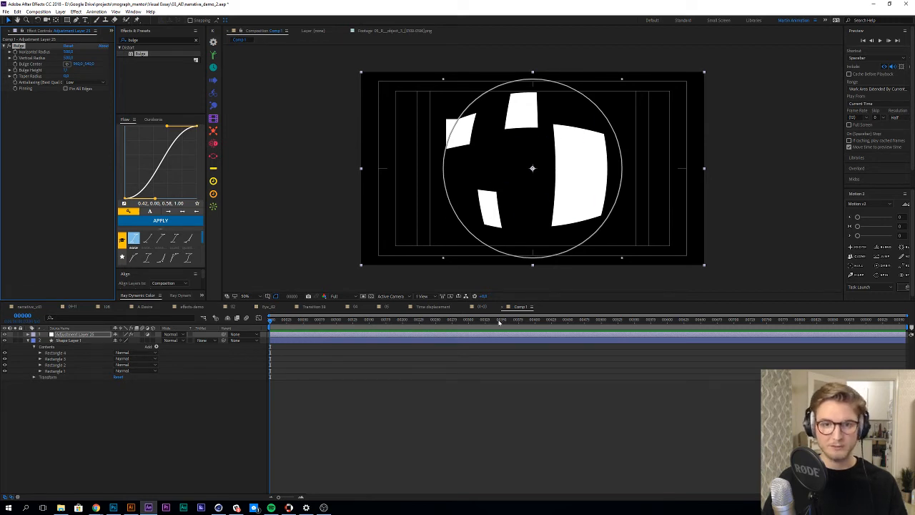
# Step: Return to the Eye_02 composition, select its Bulge layer, and scrub forward to frame 37 to examine the distortion of the opening eye
pyautogui.click(275, 308)
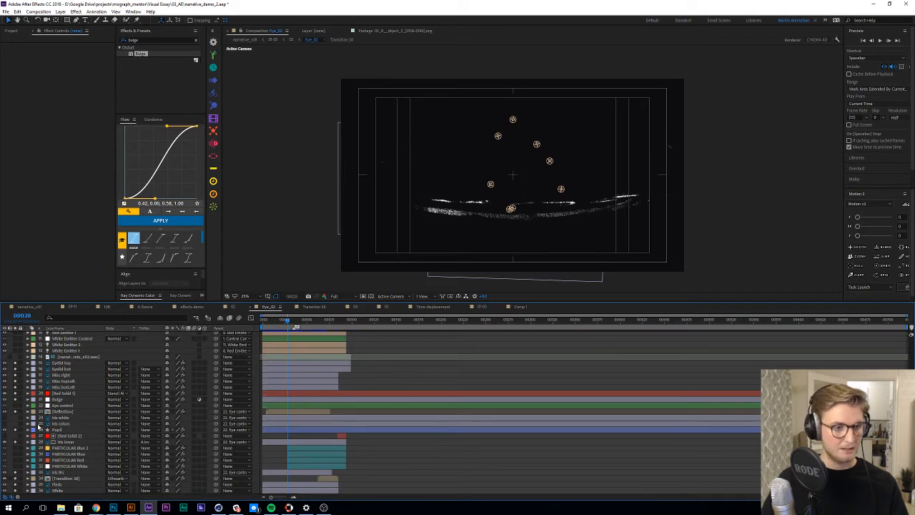
pyautogui.click(67, 413)
pyautogui.click(64, 406)
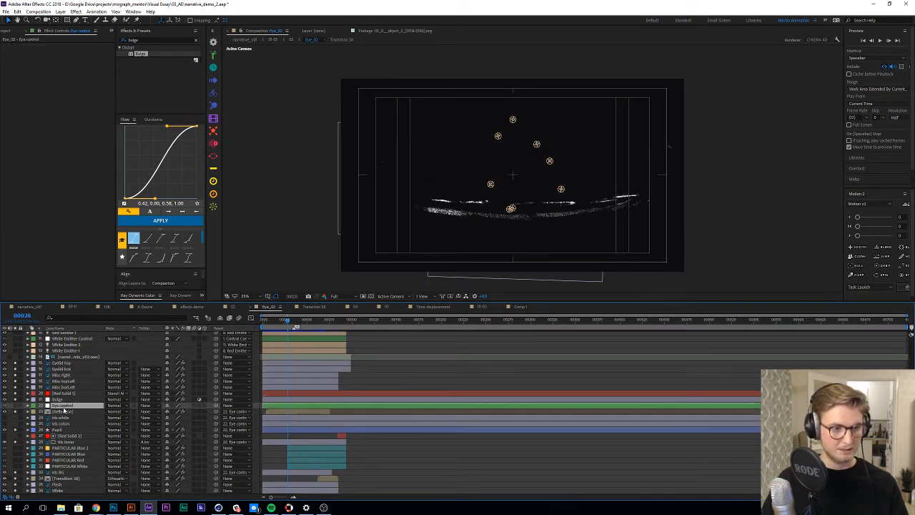
pyautogui.click(60, 399)
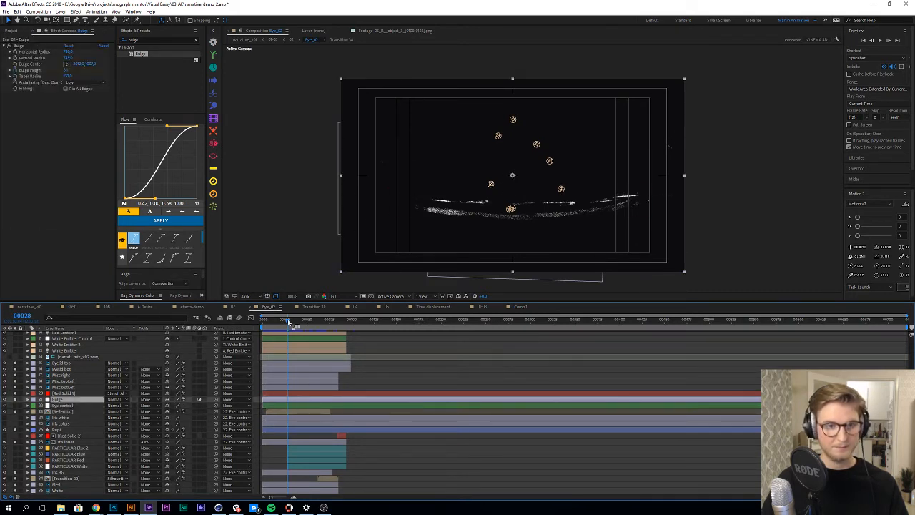
pyautogui.moveTo(292, 321); pyautogui.dragTo(294, 322)
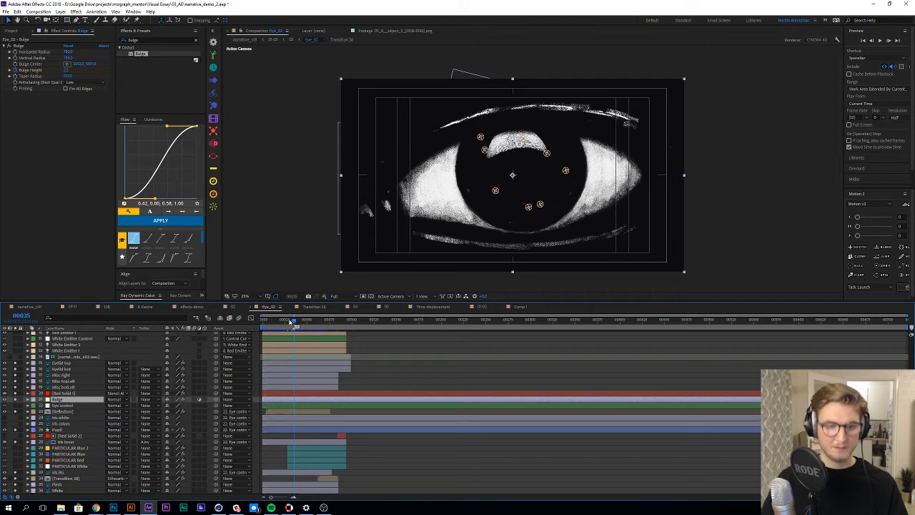
pyautogui.moveTo(291, 321); pyautogui.dragTo(293, 322)
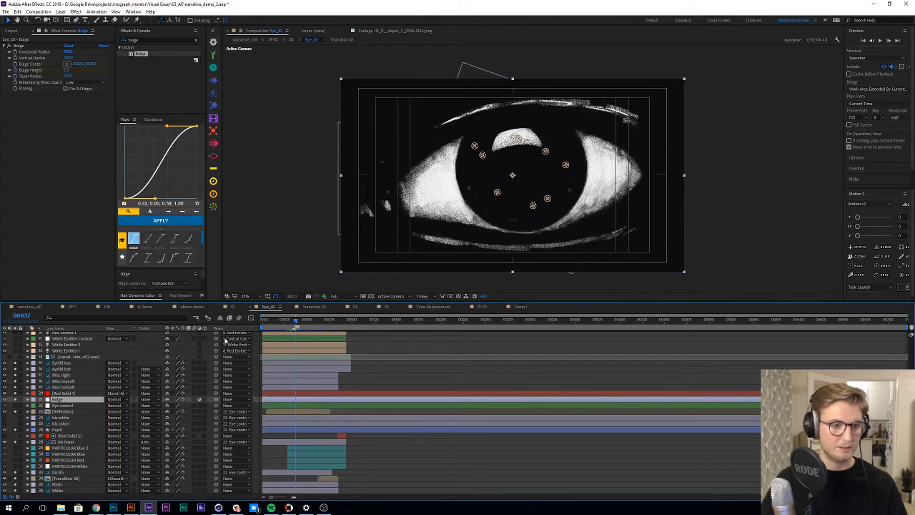
# Step: Switch the Bulge layer off and on again at frame 34 to compare the eye without and with the distortion
pyautogui.click(5, 399)
pyautogui.press('pageup')
pyautogui.press('pageup')
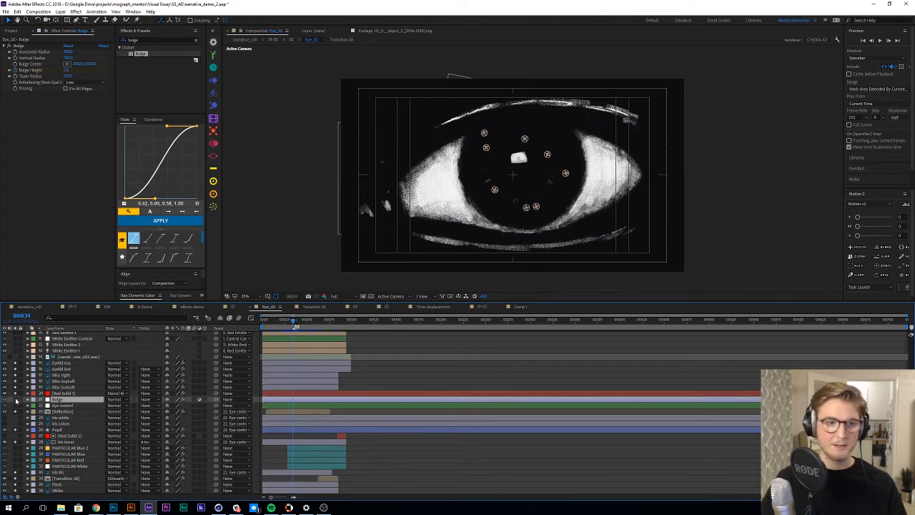
pyautogui.click(15, 400)
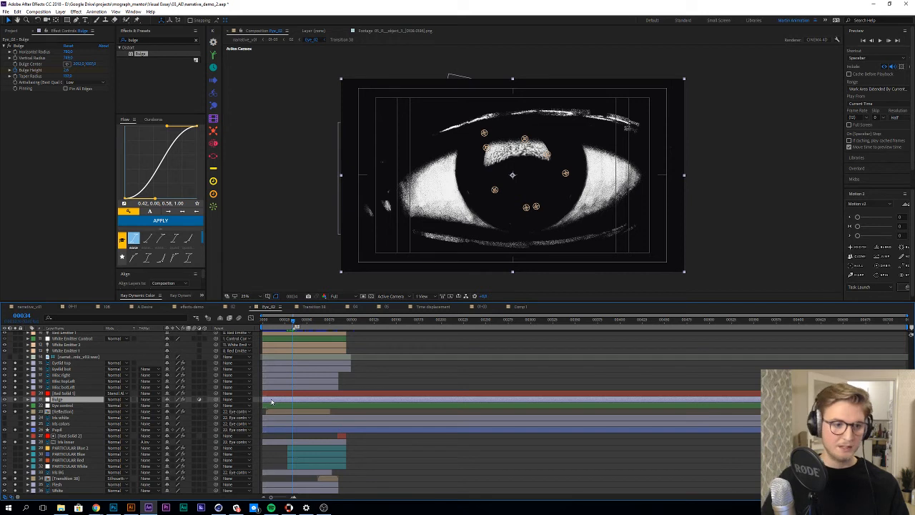
# Step: Reveal the Bulge layer's Bulge Height keyframes, scrub from frame 15 to frame 62 to examine the animation, and clear the selection
pyautogui.click(302, 399)
pyautogui.press('u')
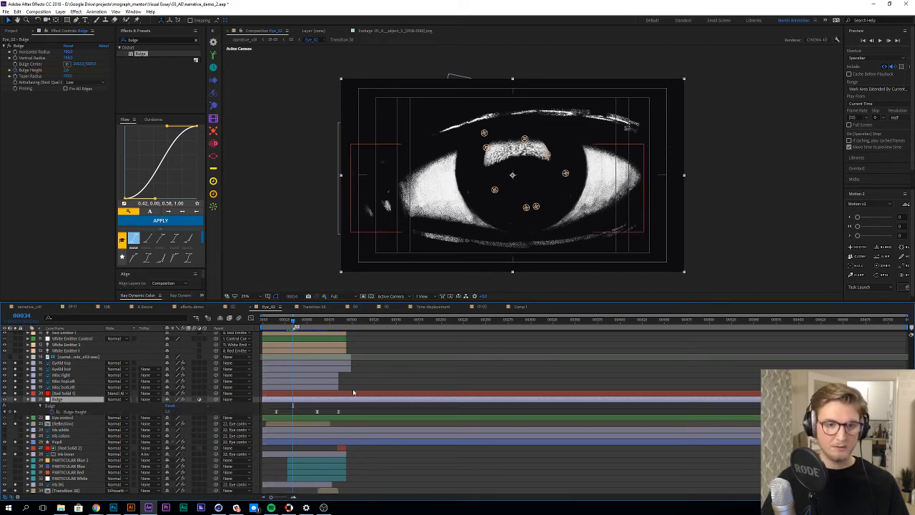
pyautogui.moveTo(294, 323); pyautogui.dragTo(276, 326)
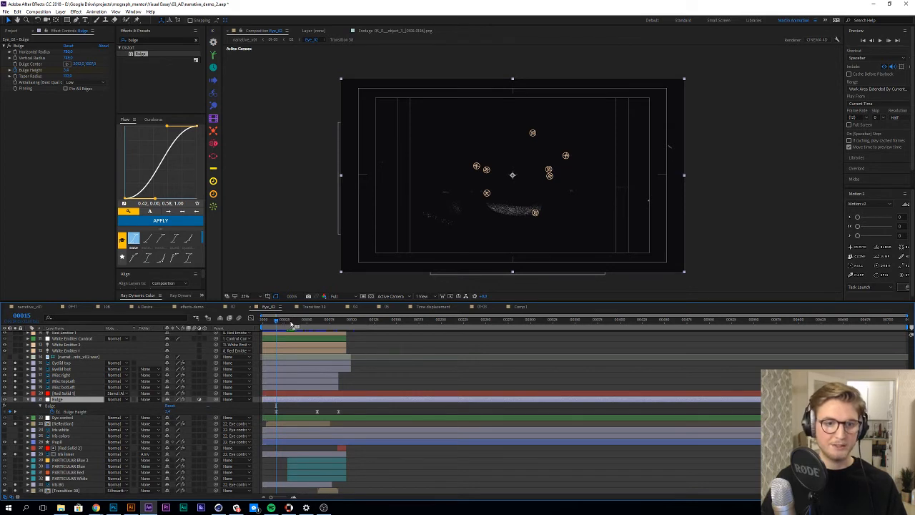
pyautogui.moveTo(291, 324); pyautogui.dragTo(317, 325)
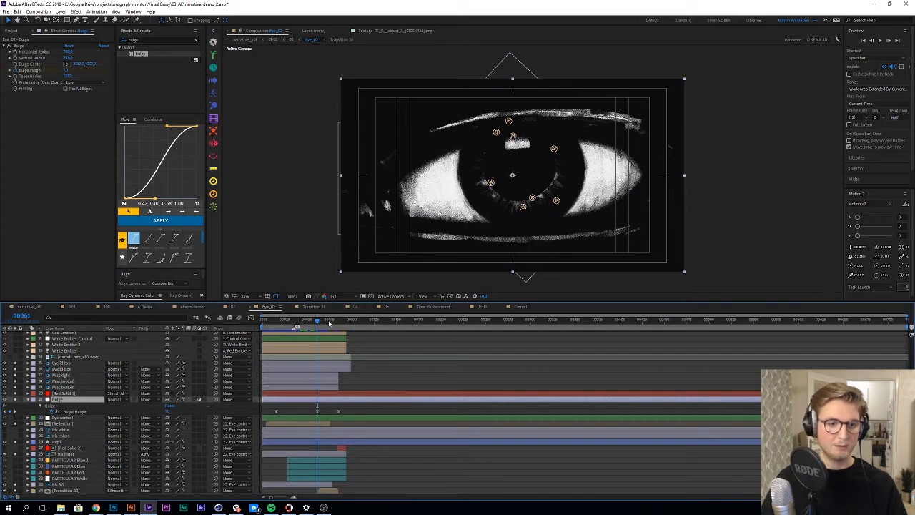
pyautogui.moveTo(330, 324)
pyautogui.mouseDown()
pyautogui.moveTo(339, 325)
pyautogui.moveTo(320, 324)
pyautogui.mouseUp()
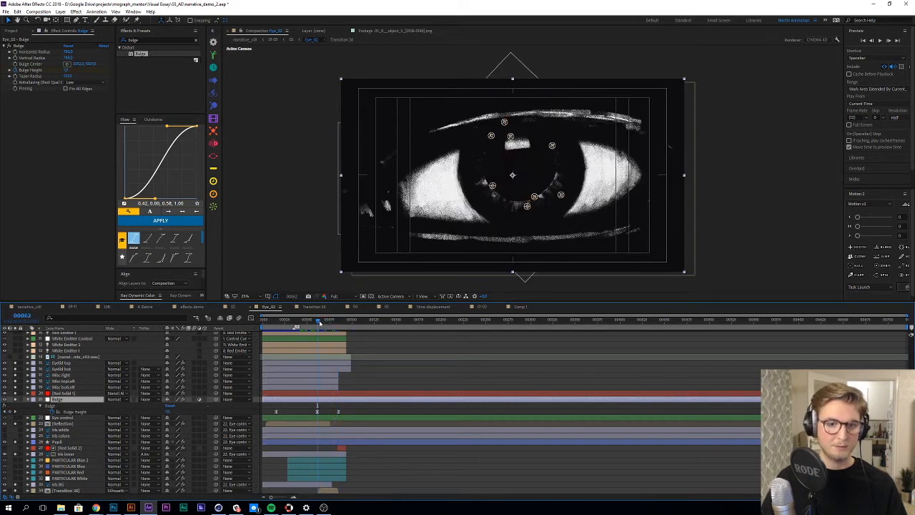
pyautogui.click(354, 388)
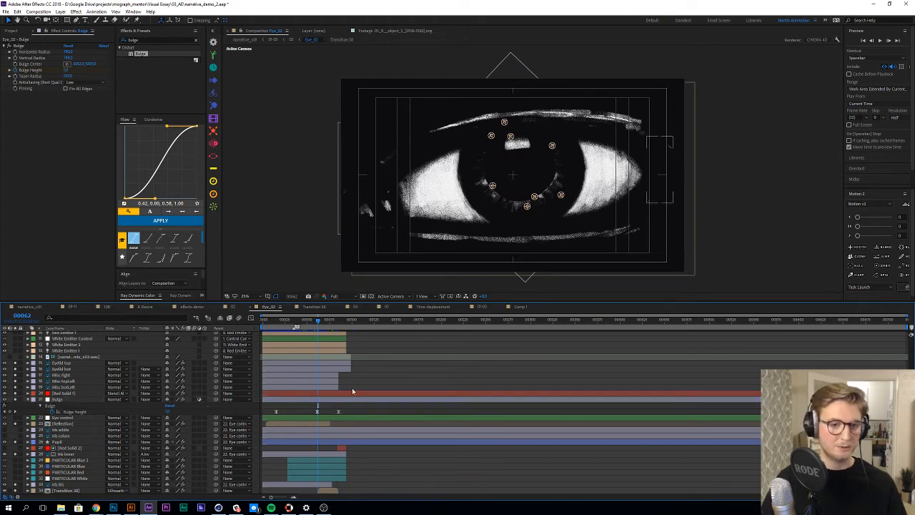
# Step: Select the Bulge layer, scrub back to frame 58, and preview the opening eye's animation from the first frame
pyautogui.click(310, 399)
pyautogui.moveTo(319, 325)
pyautogui.mouseDown()
pyautogui.moveTo(294, 323)
pyautogui.moveTo(316, 319)
pyautogui.mouseUp()
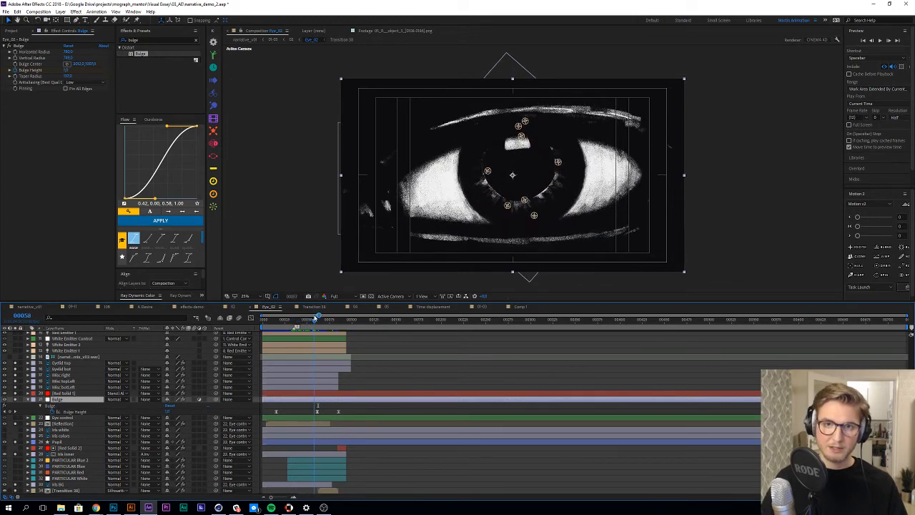
pyautogui.press('Home')
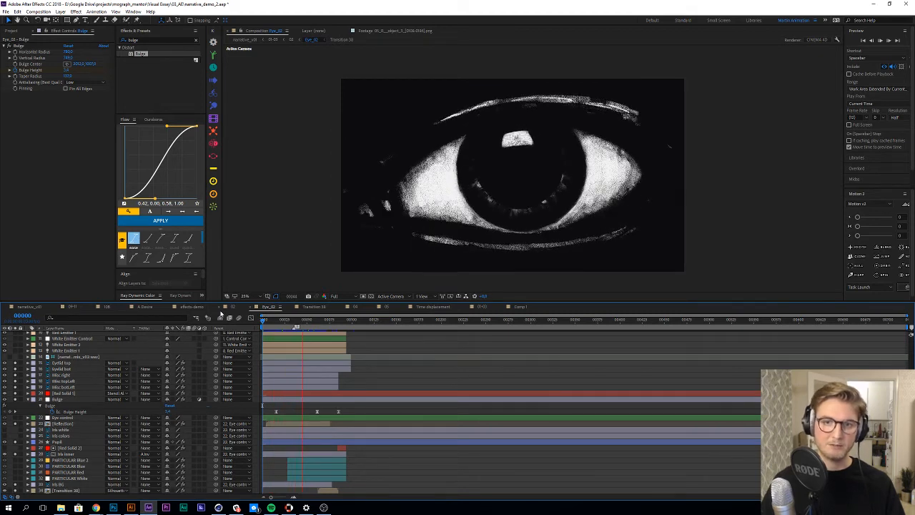
pyautogui.click(363, 394)
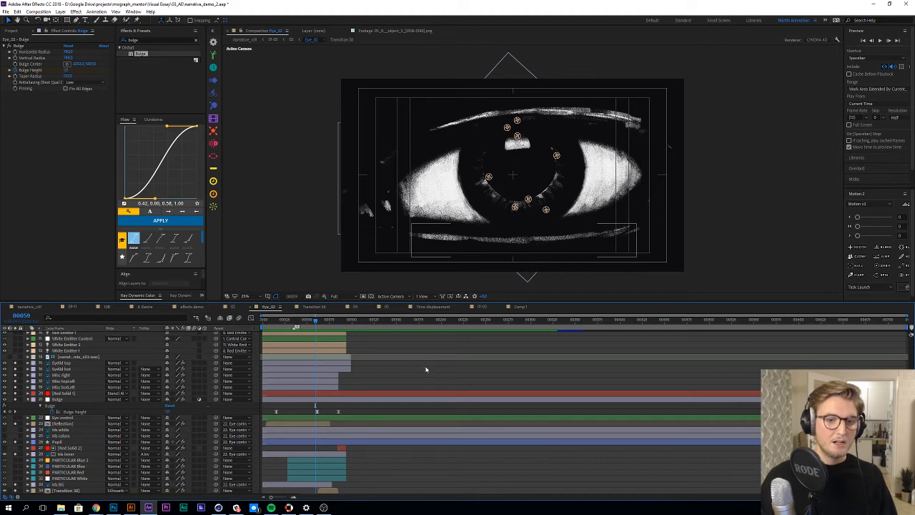
# Step: Select the four PARTICULAR layers, from Blue 2 through White, make them visible at frame 59, and clear the selection
pyautogui.scroll(-1, 425, 369)
pyautogui.click(64, 448)
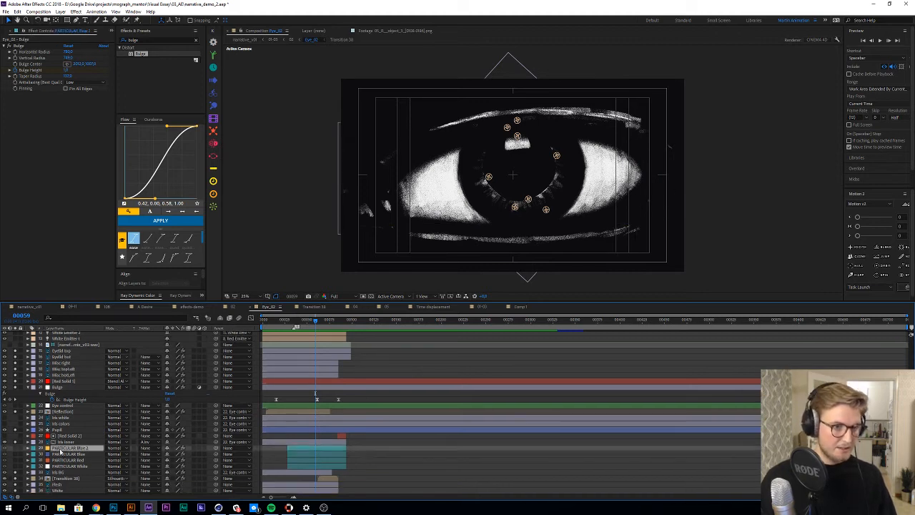
pyautogui.keyDown('shift'); pyautogui.click(64, 465); pyautogui.keyUp('shift')
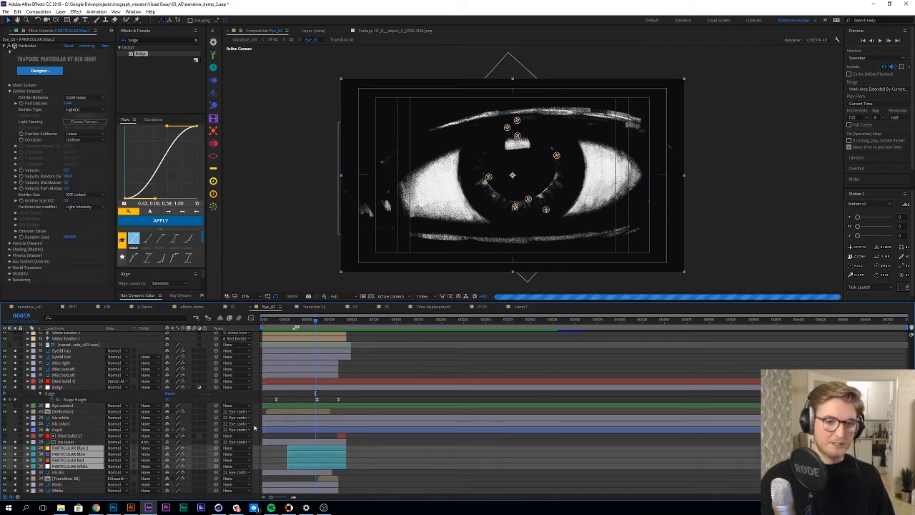
pyautogui.click(362, 410)
pyautogui.scroll(4, 366, 410)
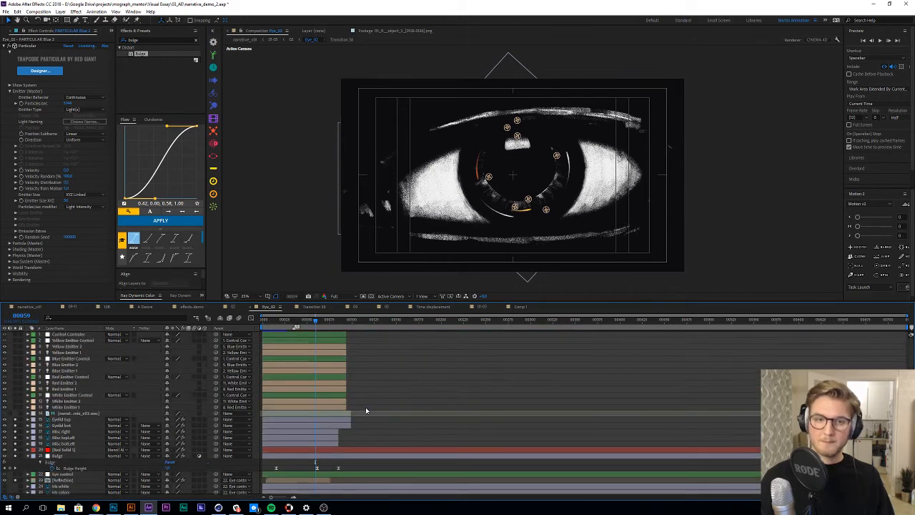
pyautogui.scroll(-4, 373, 405)
pyautogui.scroll(3, 373, 366)
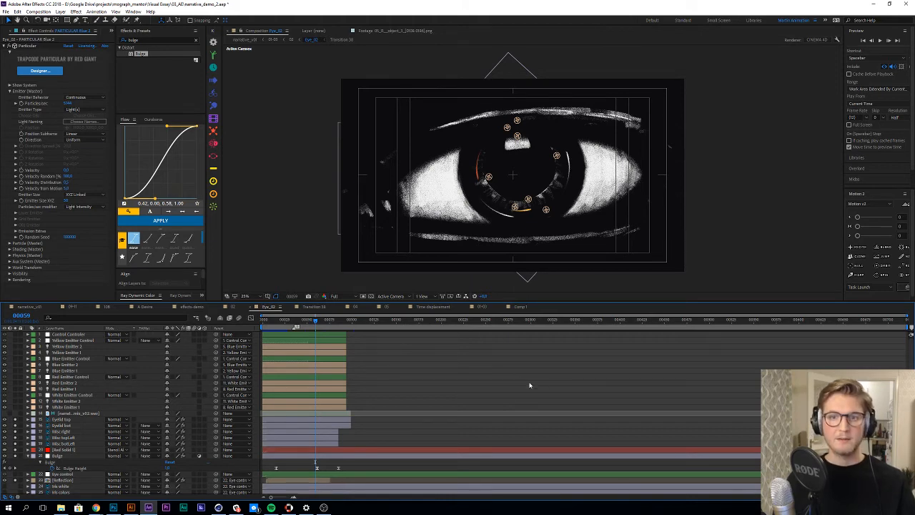
# Step: Enlarge the composition view to 100% and examine the coloured particle strokes around the iris
pyautogui.press('.')
pyautogui.press('.')
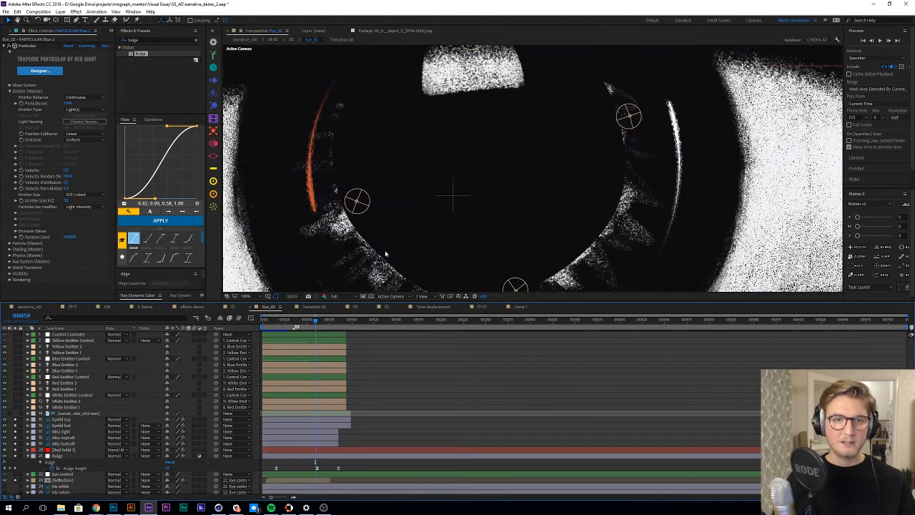
pyautogui.moveTo(384, 254); pyautogui.dragTo(596, 203)
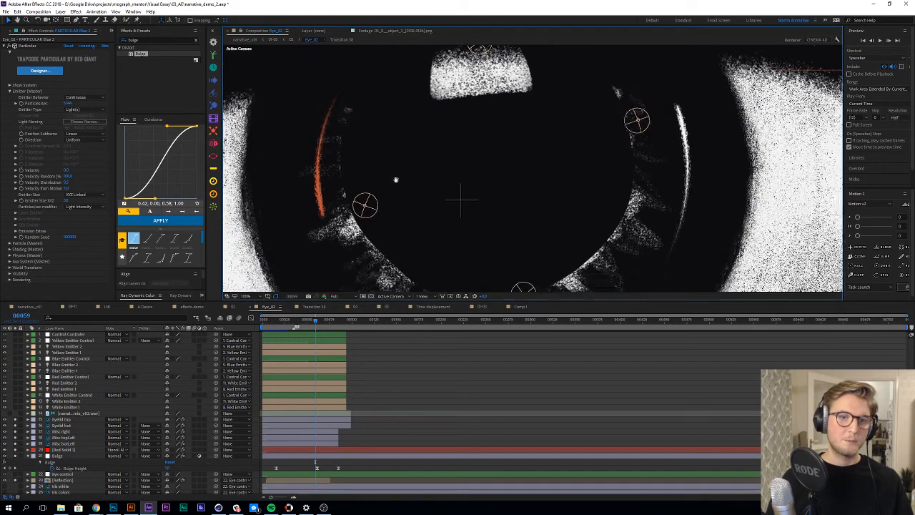
pyautogui.moveTo(394, 179); pyautogui.dragTo(390, 81)
pyautogui.moveTo(368, 179); pyautogui.dragTo(464, 203)
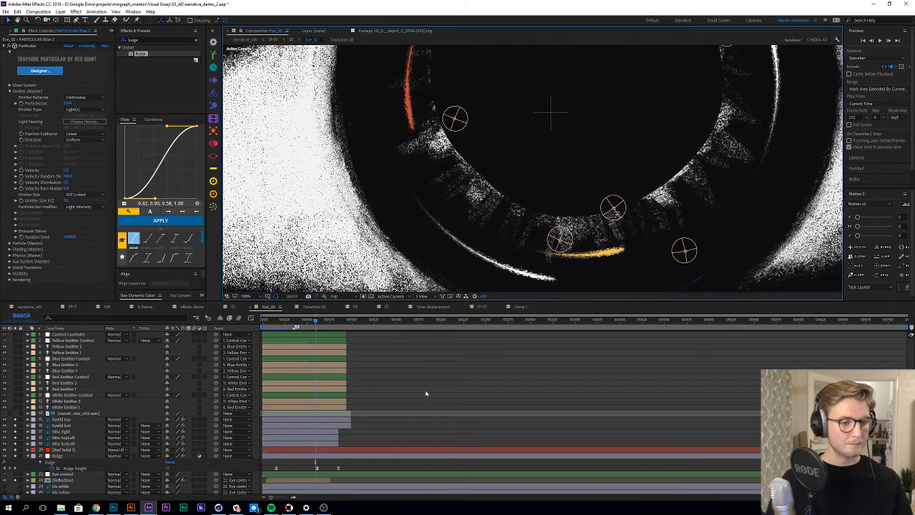
# Step: Examine the Particular emitter settings of the PARTICULAR Blue 2 layer, and clear the selection
pyautogui.scroll(-4, 425, 393)
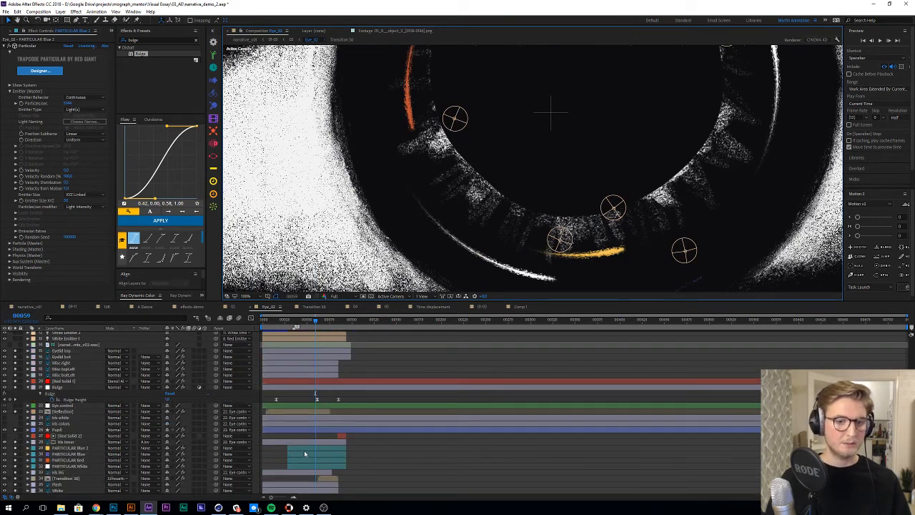
pyautogui.click(304, 449)
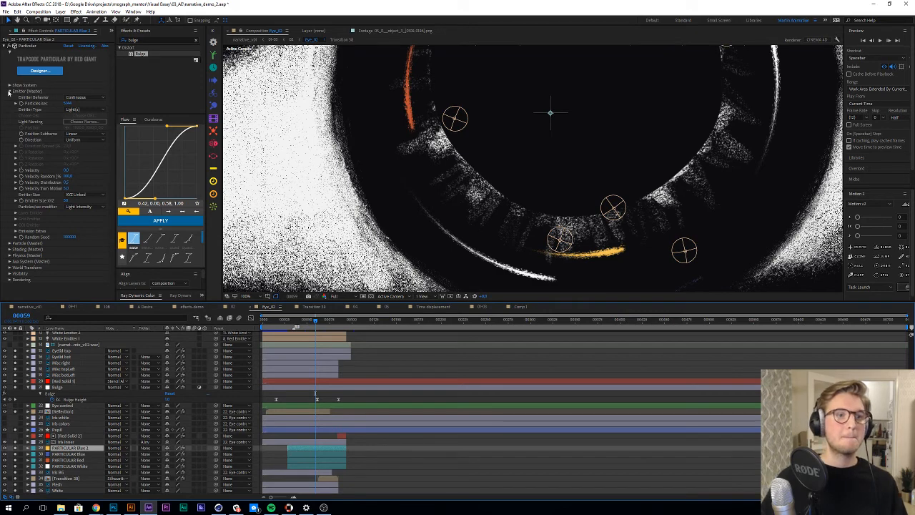
pyautogui.click(376, 397)
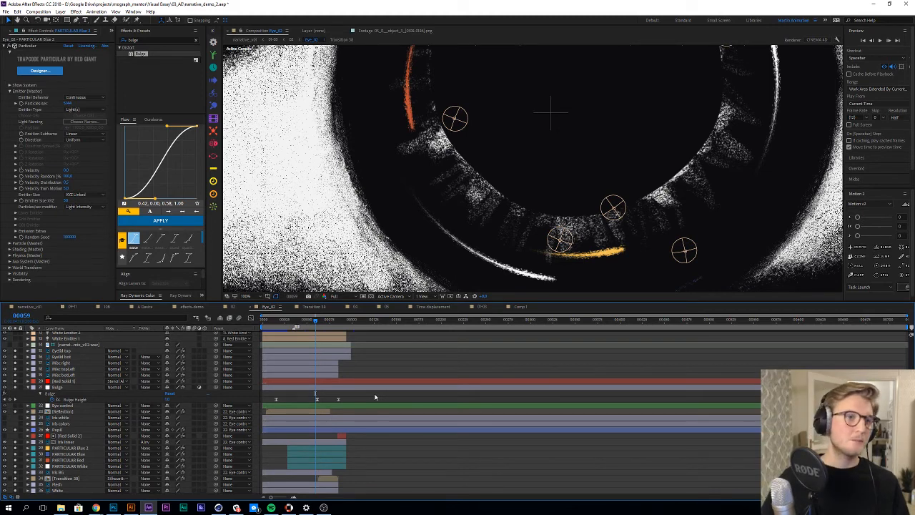
# Step: Select the Yellow Emitter 1 and Yellow Emitter 2 lights and view them at 50% to locate them around the iris
pyautogui.scroll(4, 369, 371)
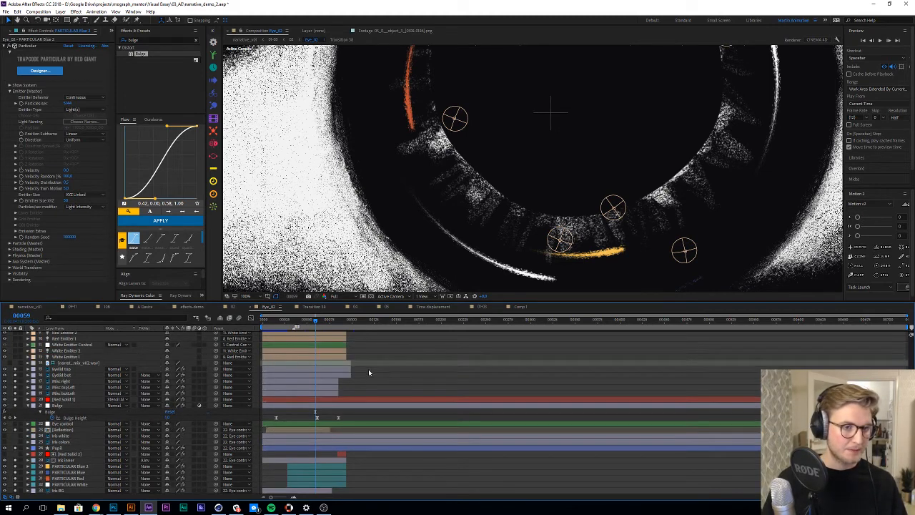
pyautogui.click(326, 347)
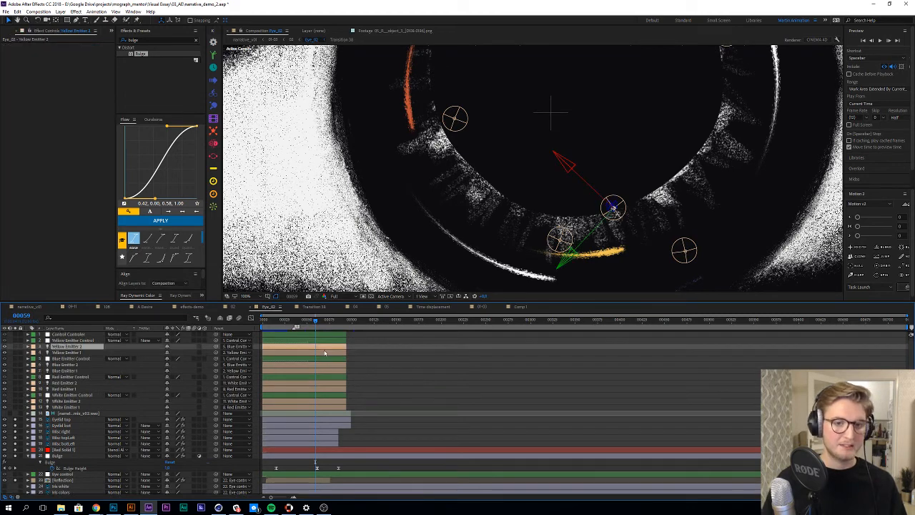
pyautogui.keyDown('shift'); pyautogui.click(324, 353); pyautogui.keyUp('shift')
pyautogui.scroll(-1, 580, 166)
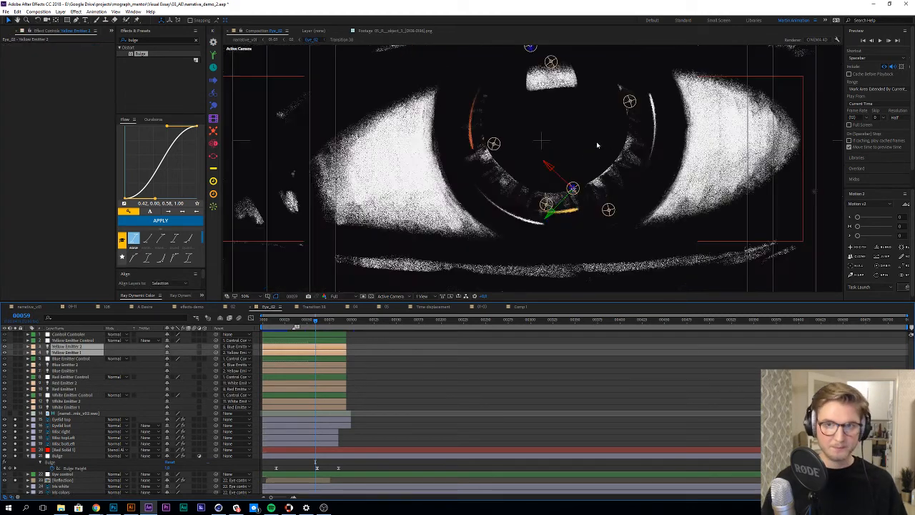
pyautogui.moveTo(593, 146); pyautogui.dragTo(578, 159)
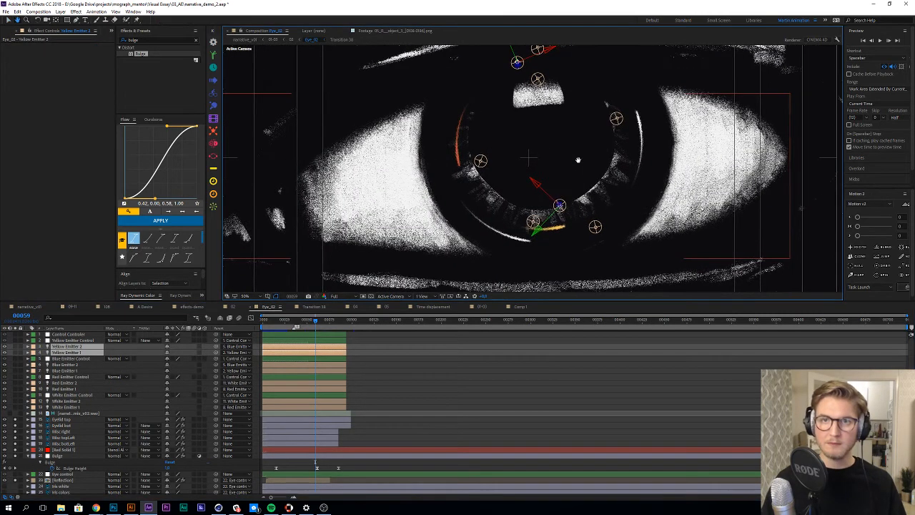
pyautogui.click(435, 379)
pyautogui.scroll(-1, 410, 383)
pyautogui.scroll(-3, 410, 384)
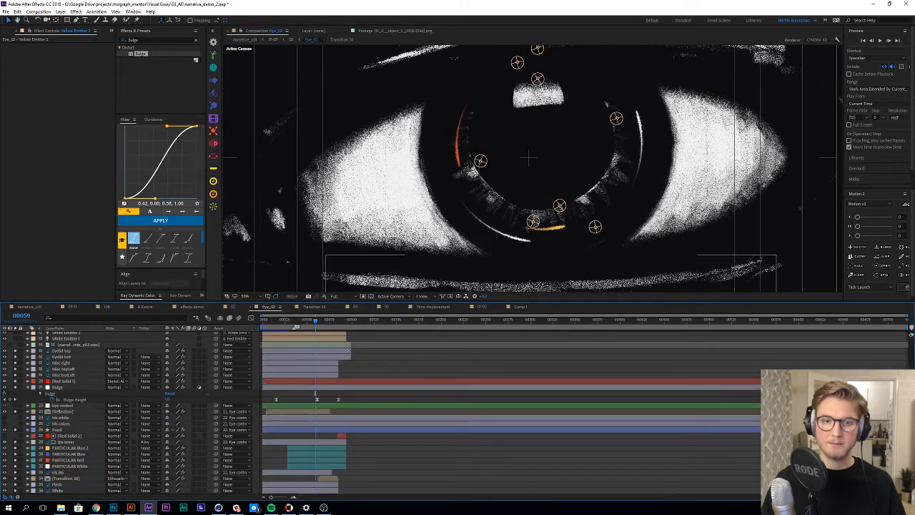
pyautogui.scroll(4, 339, 361)
pyautogui.click(334, 348)
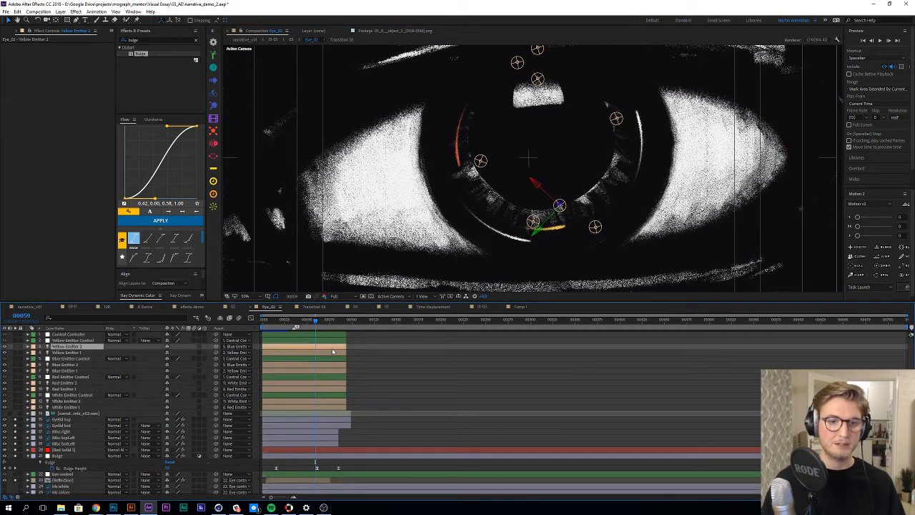
pyautogui.keyDown('shift'); pyautogui.click(333, 353); pyautogui.keyUp('shift')
pyautogui.scroll(-4, 63, 484)
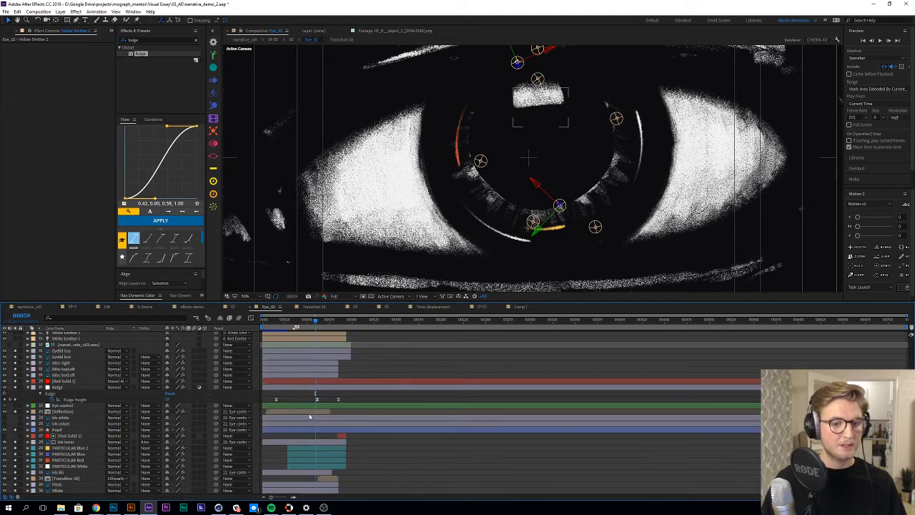
# Step: Switch the PARTICULAR White layer's Emitter Type to Point and back to Light(s) to compare the particle strokes
pyautogui.click(72, 466)
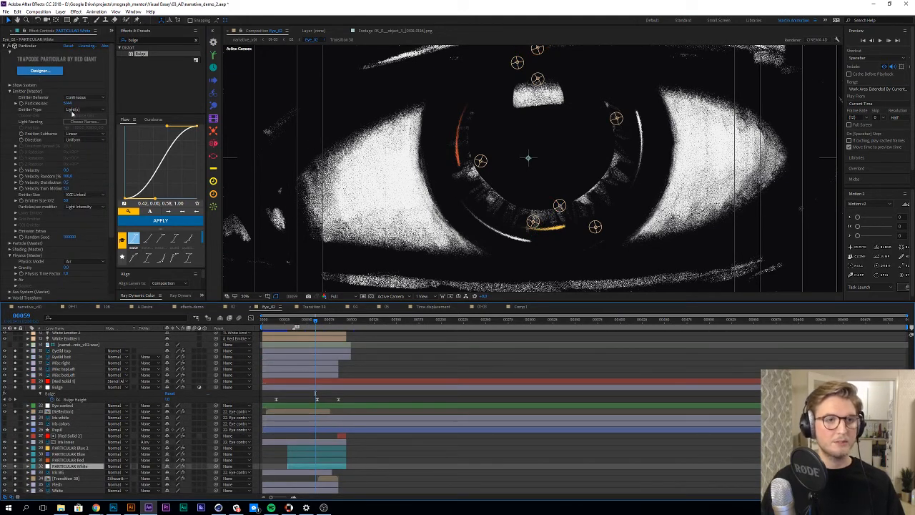
pyautogui.click(77, 110)
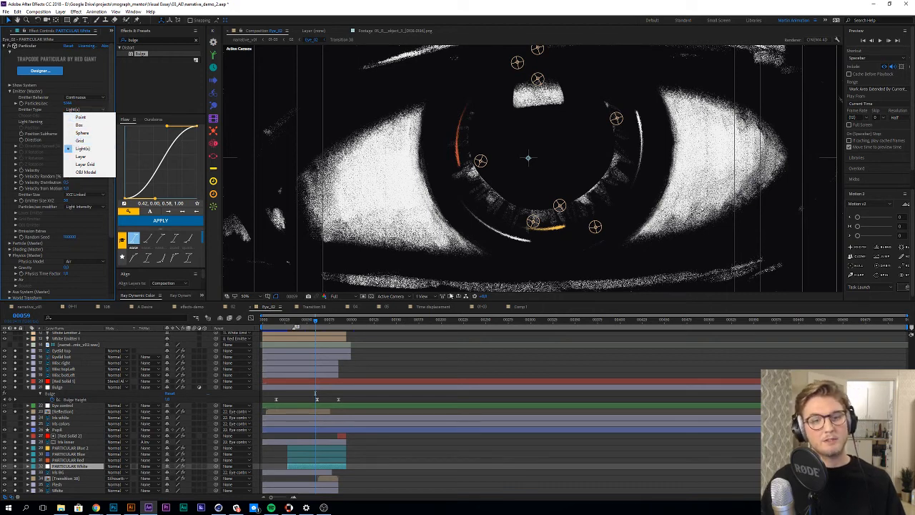
pyautogui.click(90, 118)
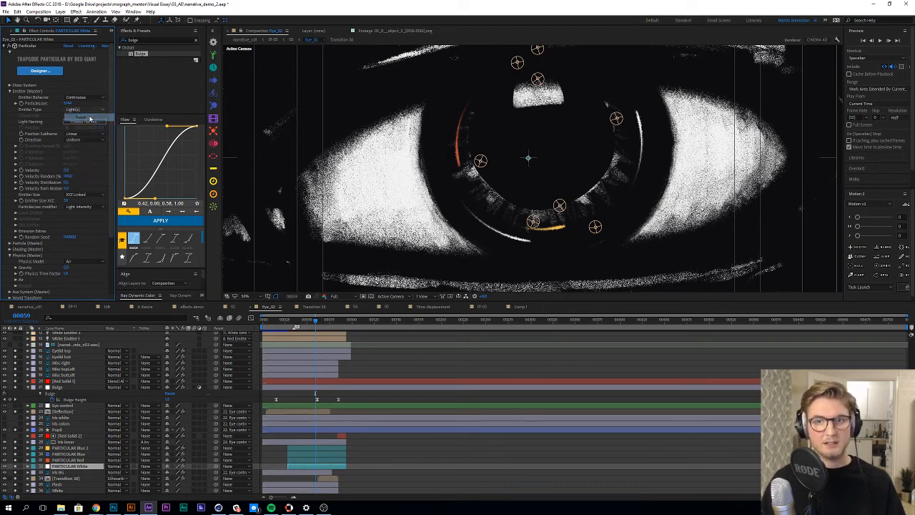
pyautogui.click(454, 366)
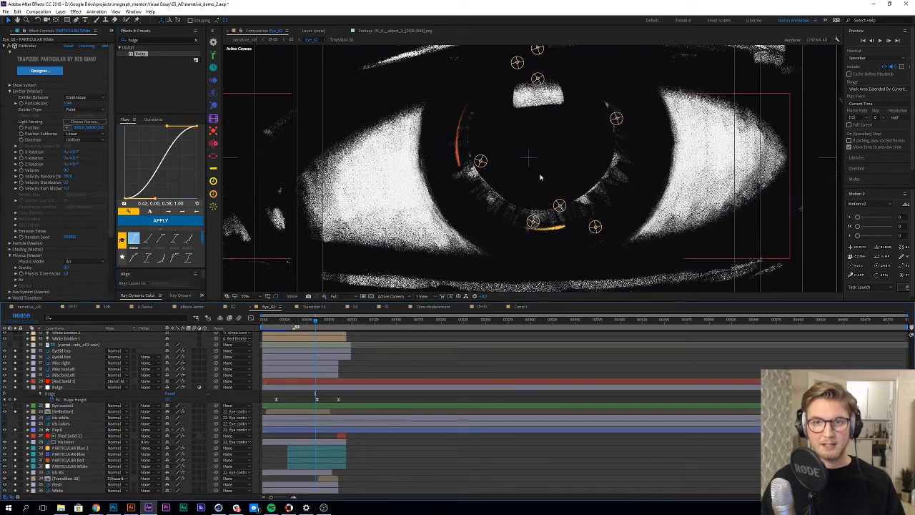
pyautogui.click(86, 109)
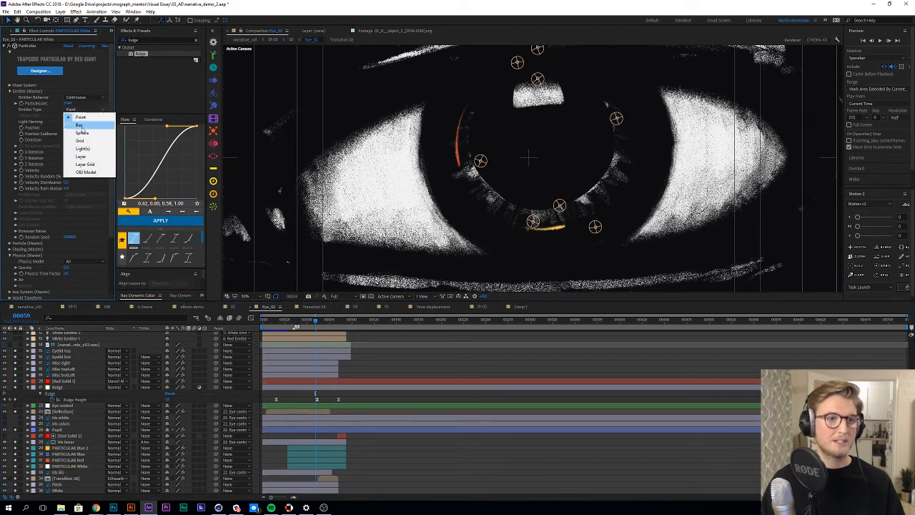
pyautogui.click(91, 149)
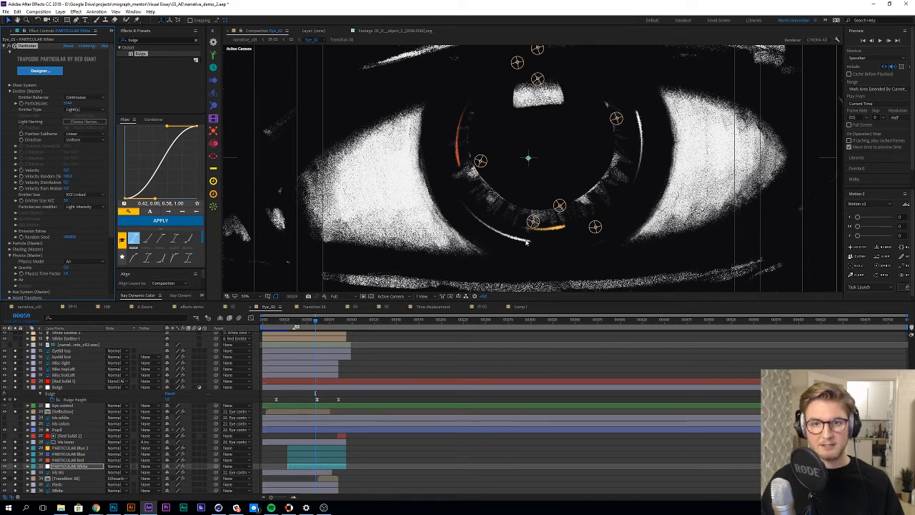
# Step: Highlight Yellow Emitter 1 and Yellow Emitter 2 again as the lights that drive the yellow particles
pyautogui.scroll(3, 336, 395)
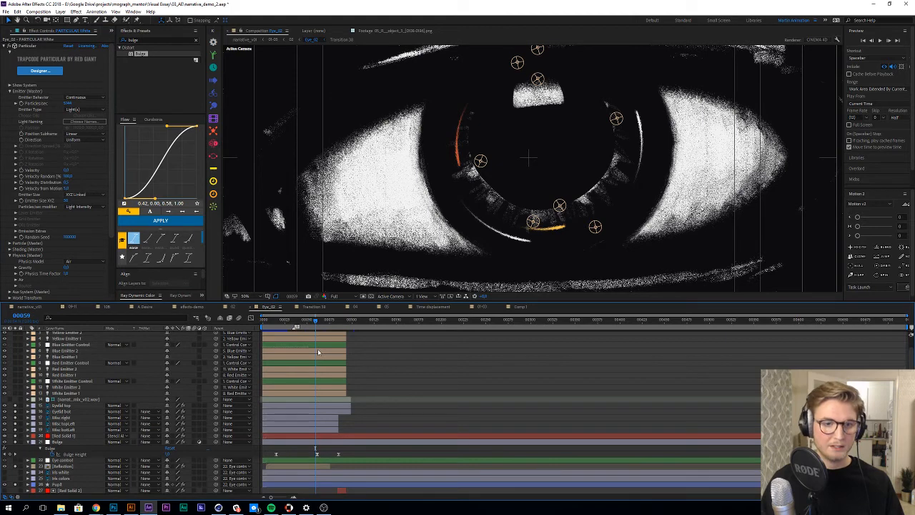
pyautogui.click(318, 351)
pyautogui.click(321, 339)
pyautogui.scroll(1, 320, 349)
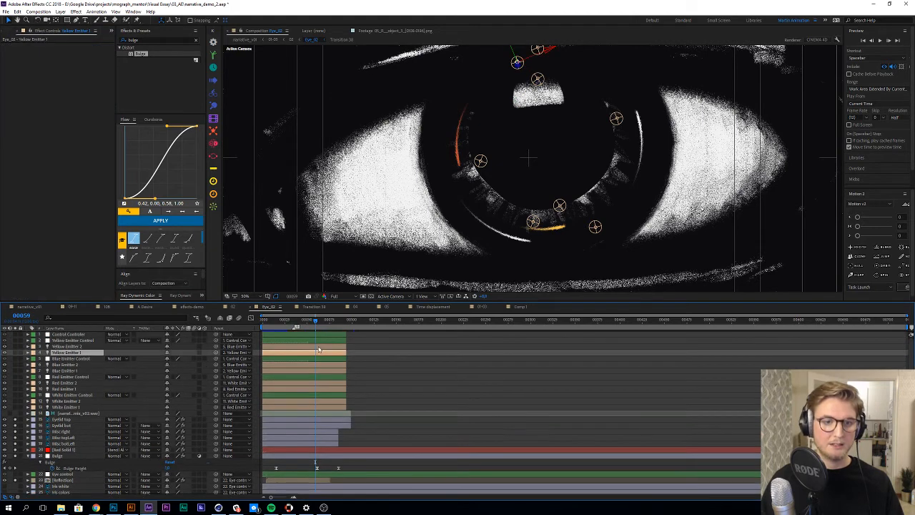
pyautogui.click(319, 347)
pyautogui.keyDown('shift'); pyautogui.click(319, 352); pyautogui.keyUp('shift')
pyautogui.scroll(-4, 355, 395)
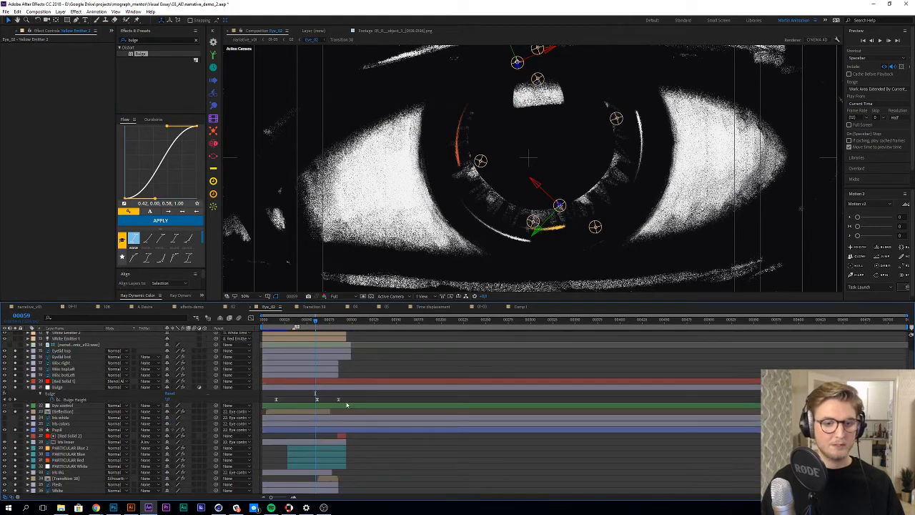
# Step: Check the light emitter name in the PARTICULAR Blue 2 layer's Light Naming settings, and close them without changes
pyautogui.click(68, 448)
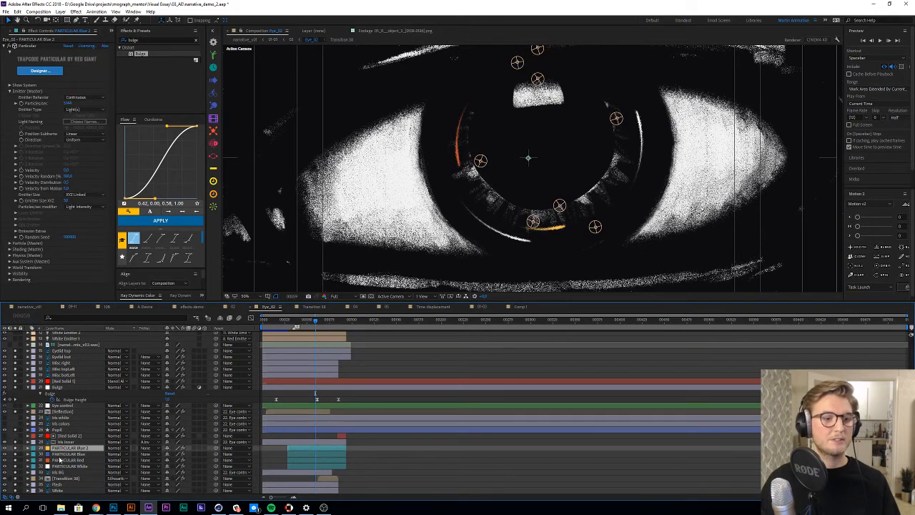
pyautogui.click(85, 122)
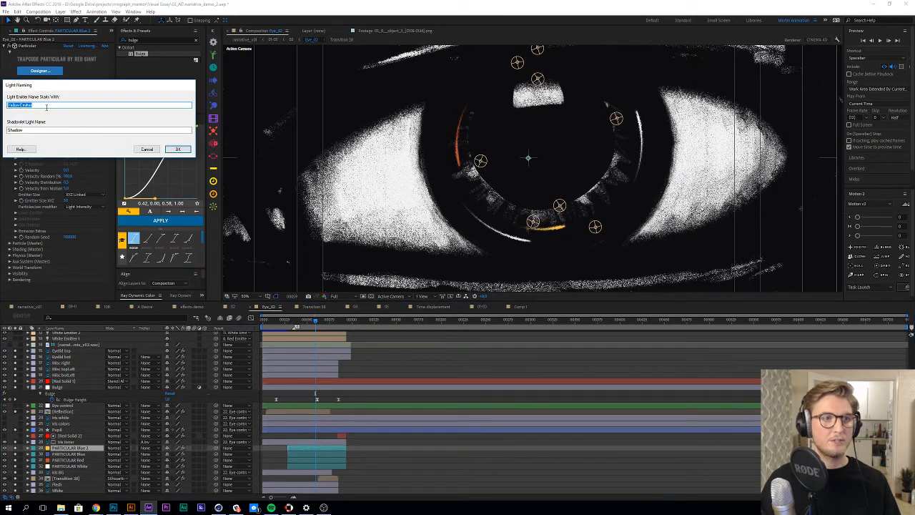
pyautogui.moveTo(60, 88); pyautogui.dragTo(142, 106)
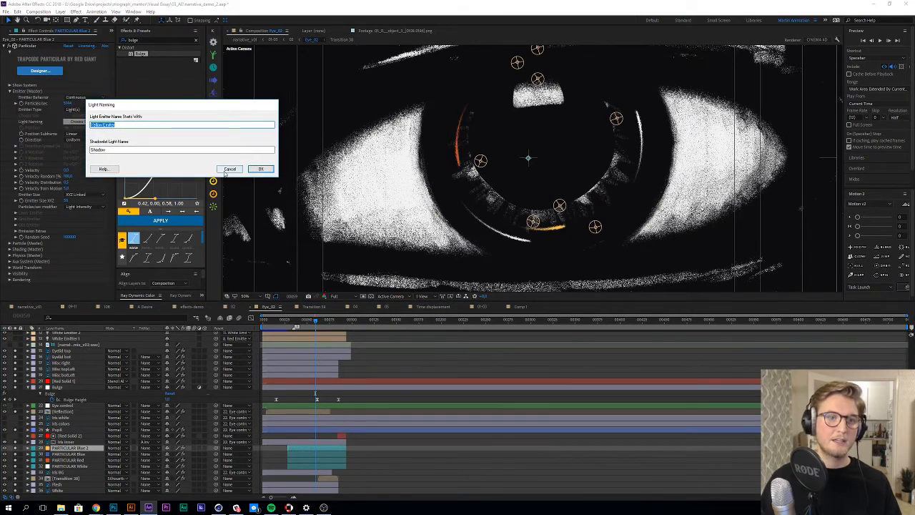
pyautogui.click(230, 168)
# Step: Select both yellow emitter lights to compare their layer names with the Light Naming setting, and clear the selection
pyautogui.scroll(4, 343, 370)
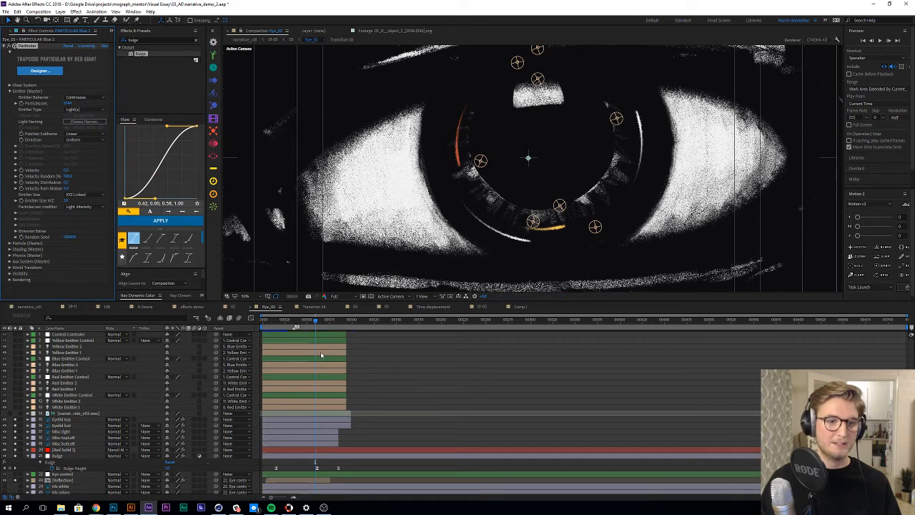
pyautogui.click(130, 353)
pyautogui.click(80, 348)
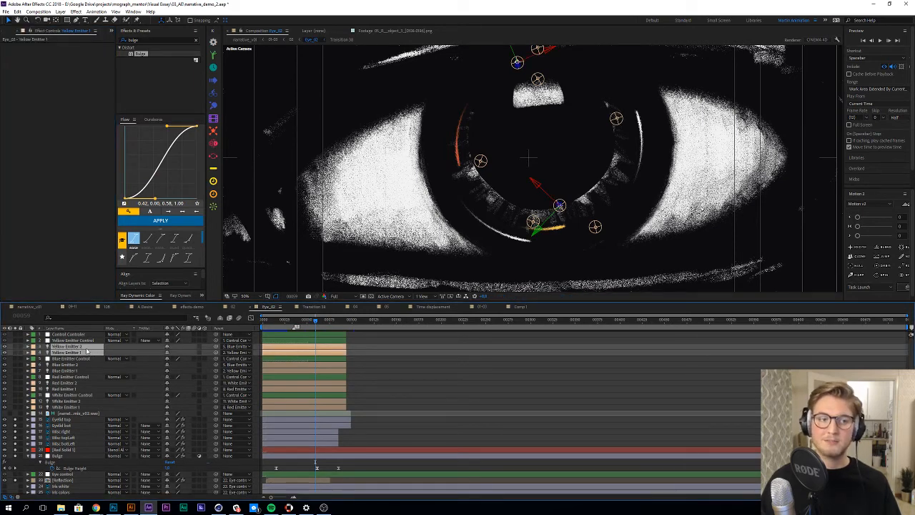
pyautogui.click(519, 380)
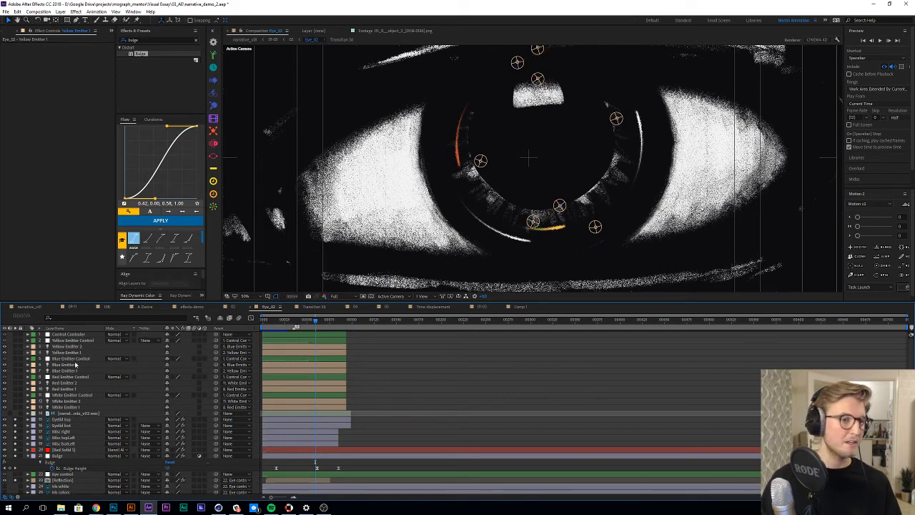
# Step: Check which layer Yellow Emitter 1 is parented to without changing it, and select the Yellow Emitter Control null
pyautogui.click(65, 353)
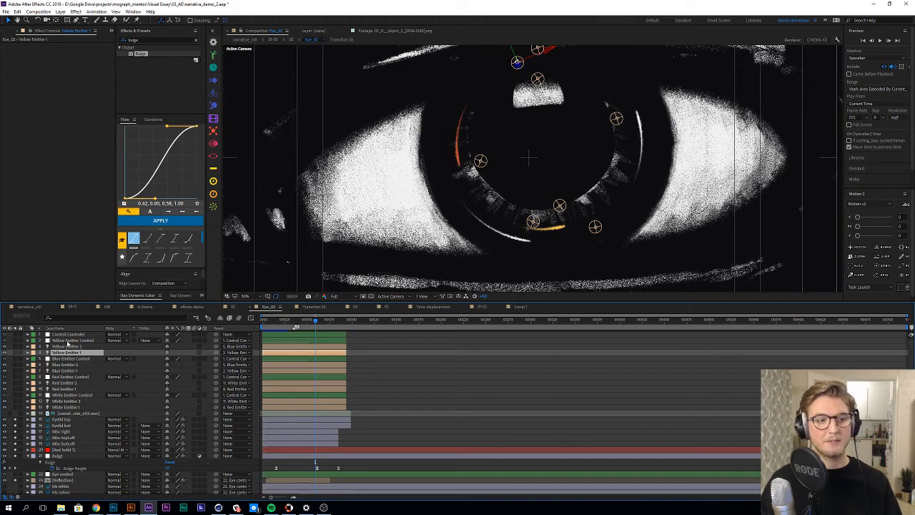
pyautogui.click(68, 341)
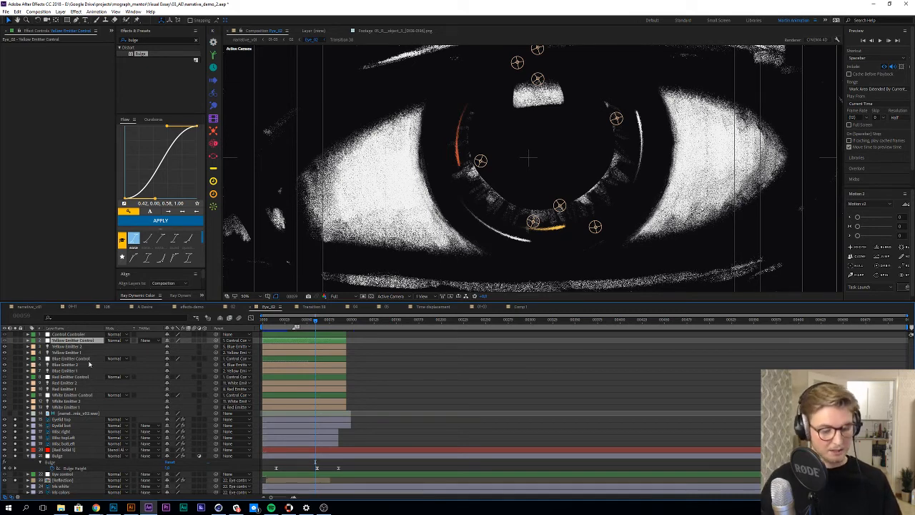
pyautogui.click(72, 352)
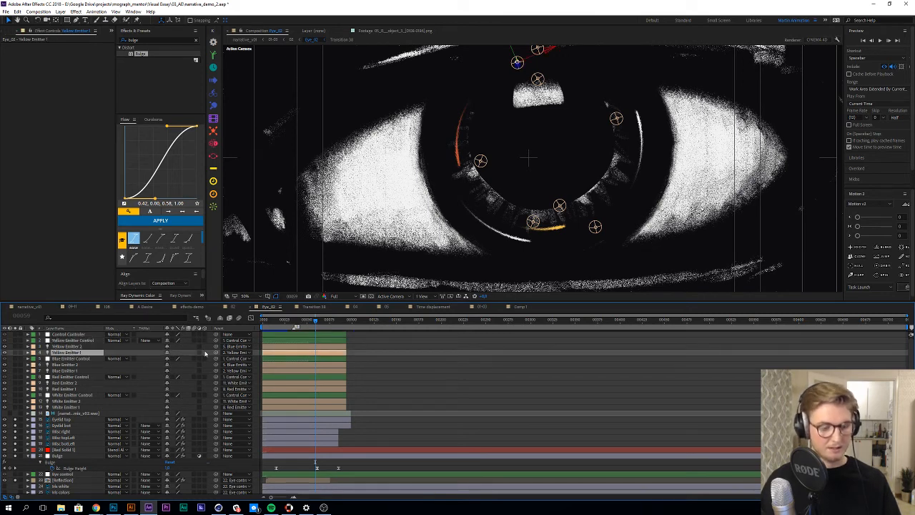
pyautogui.click(243, 354)
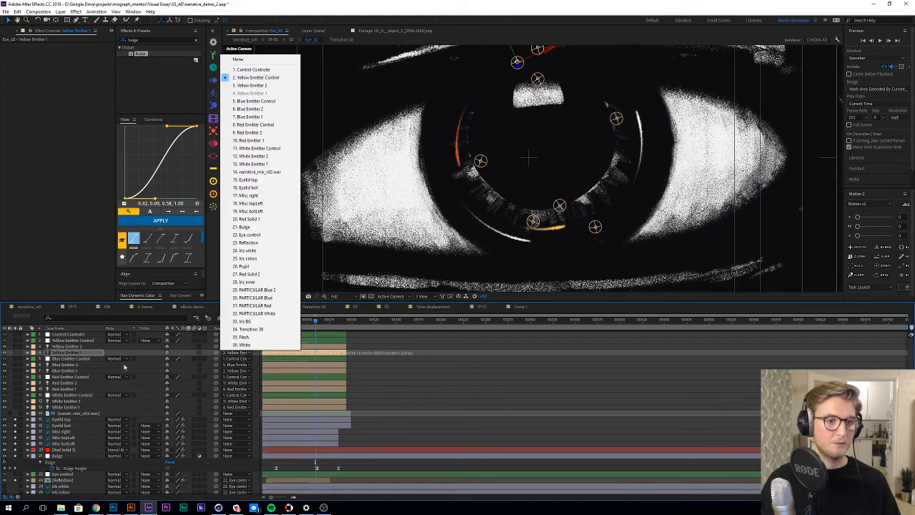
pyautogui.click(88, 343)
pyautogui.click(88, 342)
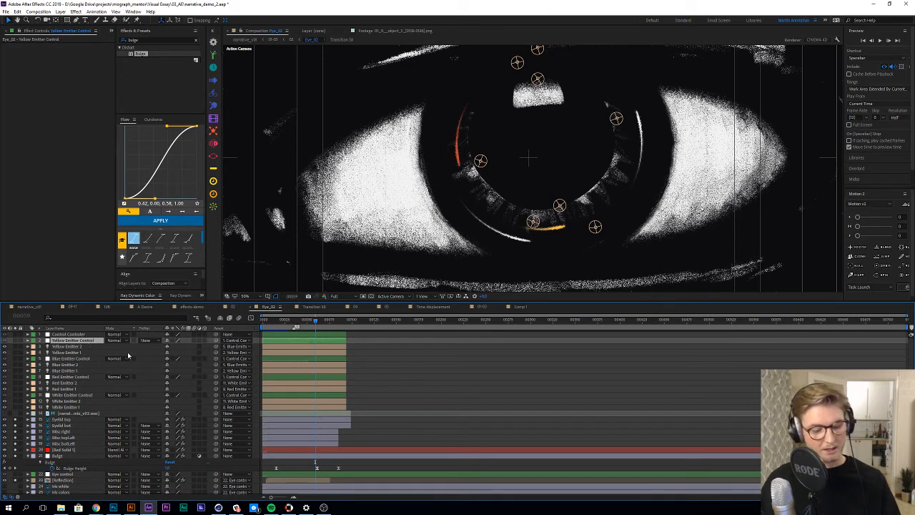
# Step: Reveal the rotation expression on the Yellow Emitter Control layer and open it for inspection
pyautogui.press('r')
pyautogui.press('Return')
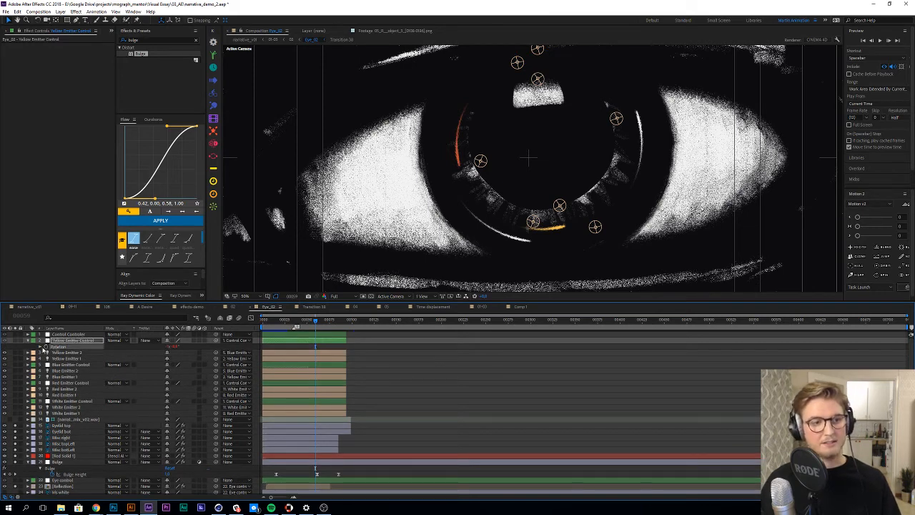
pyautogui.keyDown('alt'); pyautogui.click(42, 347); pyautogui.keyUp('alt')
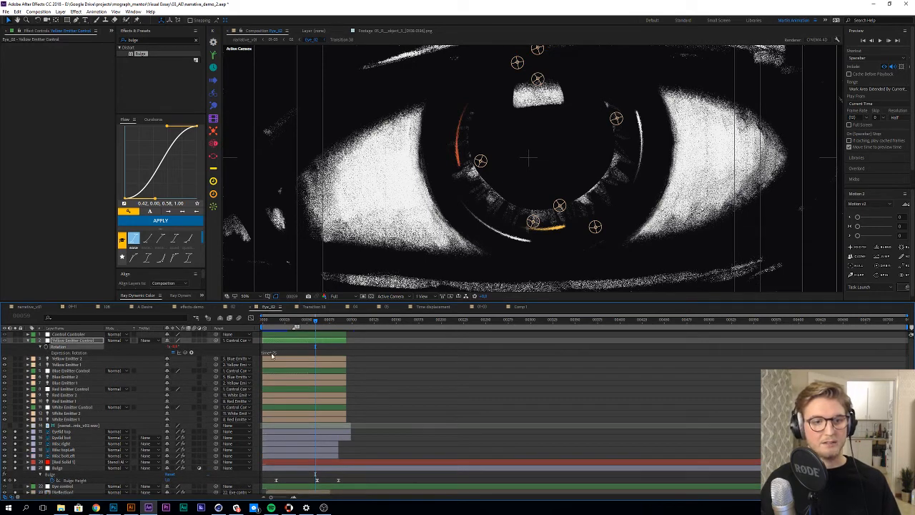
pyautogui.click(272, 353)
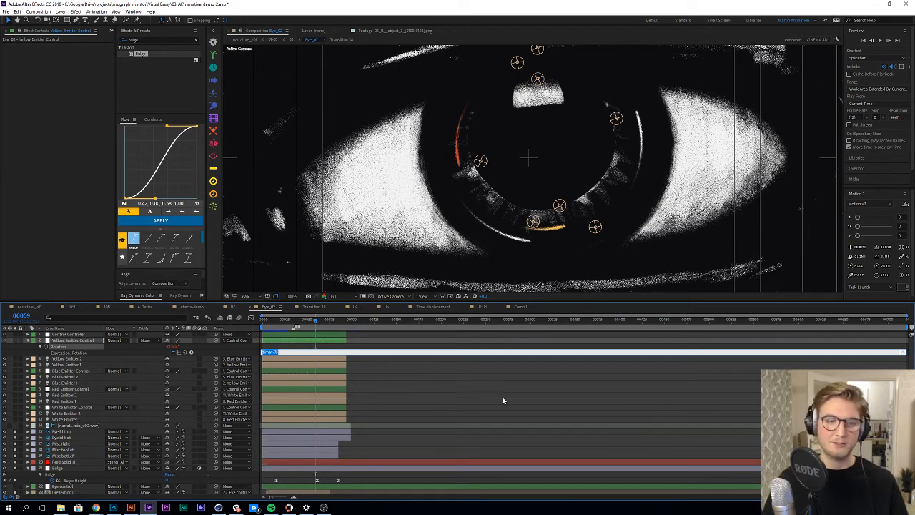
# Step: Reveal the rotation expression on the Blue Emitter Control layer, and collapse the Yellow Emitter Control properties
pyautogui.click(76, 371)
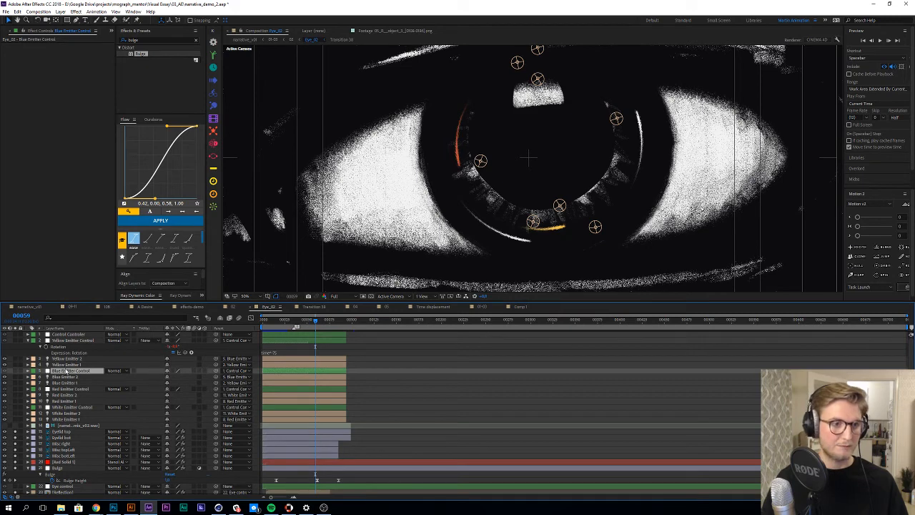
pyautogui.press('r')
pyautogui.keyDown('alt'); pyautogui.click(42, 378); pyautogui.keyUp('alt')
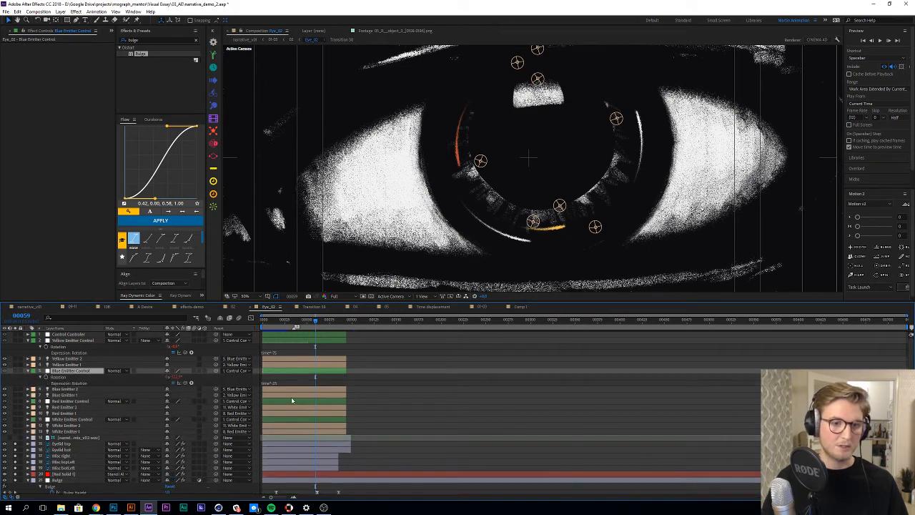
pyautogui.click(435, 402)
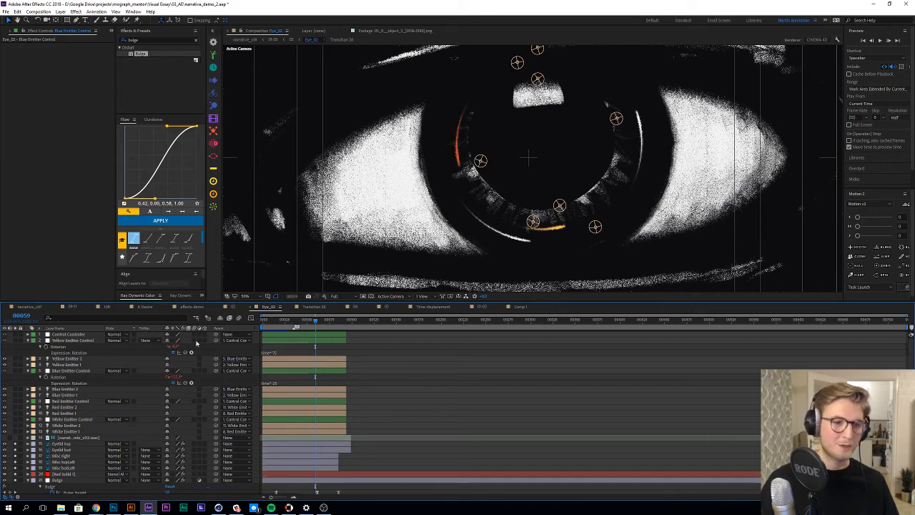
pyautogui.click(29, 342)
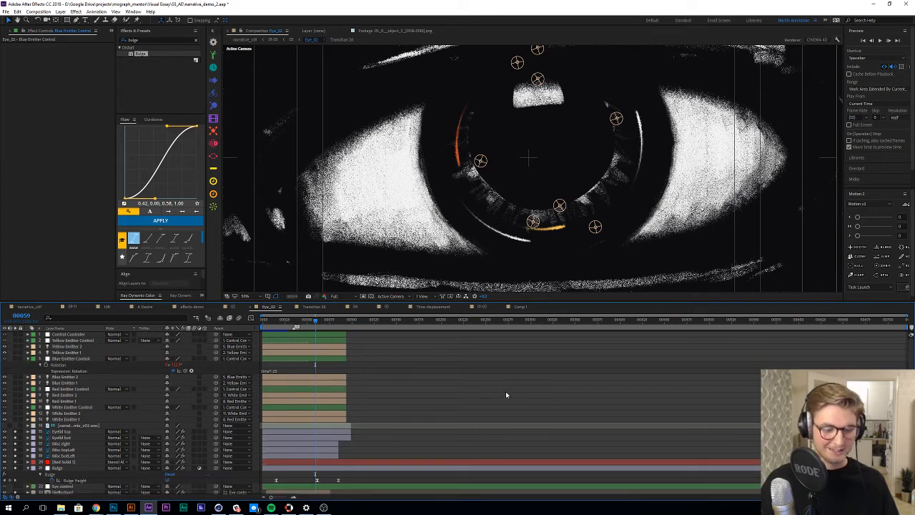
# Step: Select the PARTICULAR Blue 2 layer and inspect its yellow particle trail up close around the lower iris
pyautogui.scroll(-4, 535, 394)
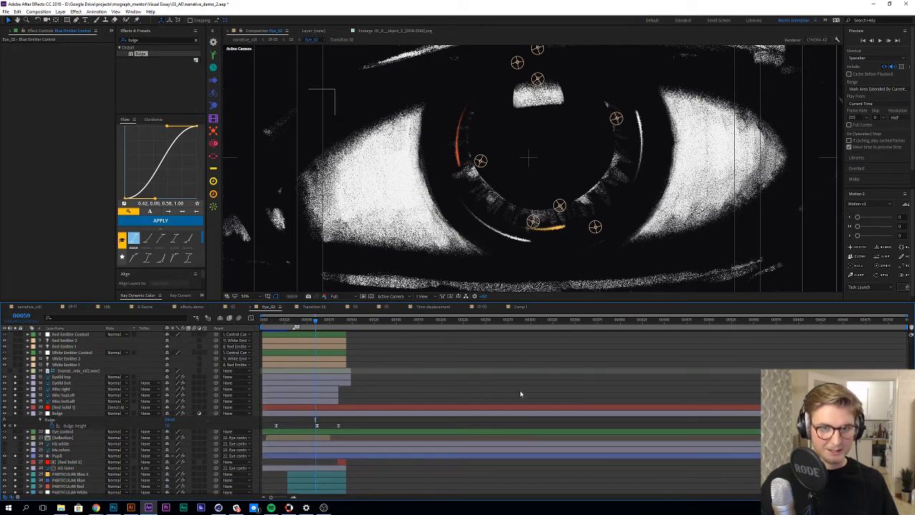
pyautogui.click(516, 373)
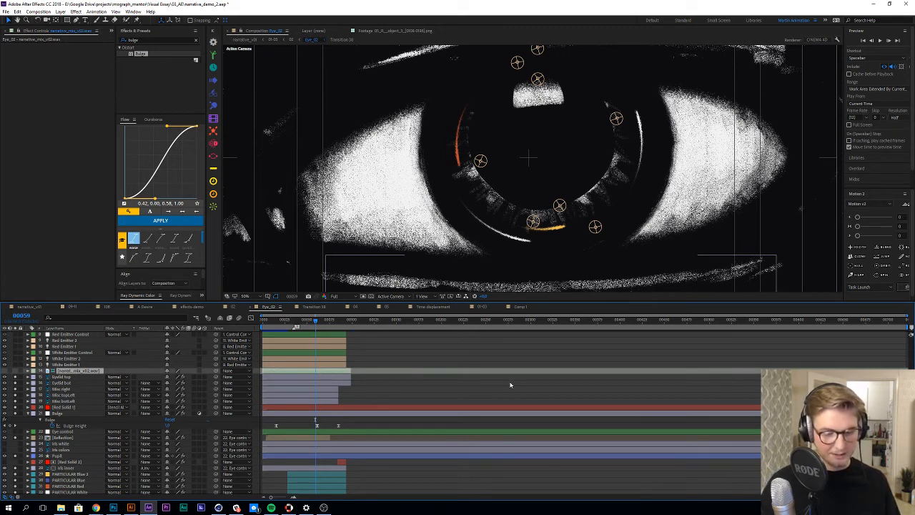
pyautogui.scroll(3, 494, 386)
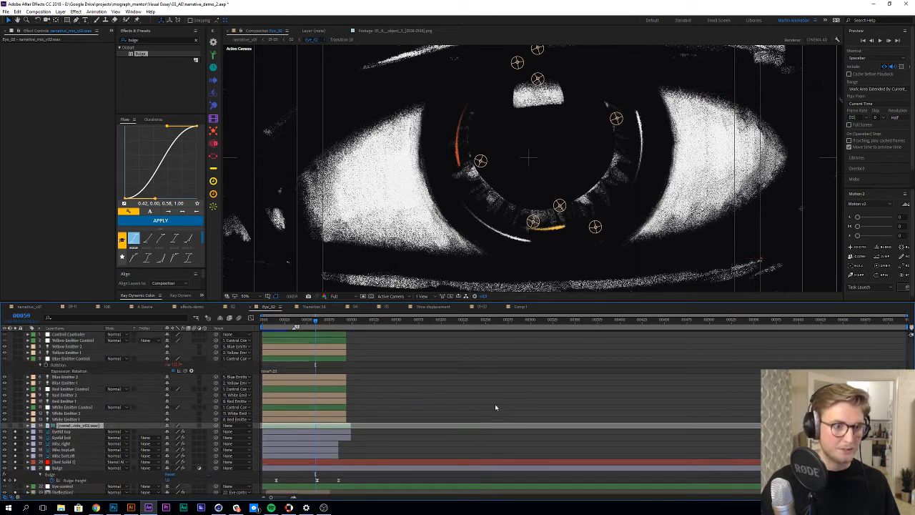
pyautogui.scroll(-5, 450, 382)
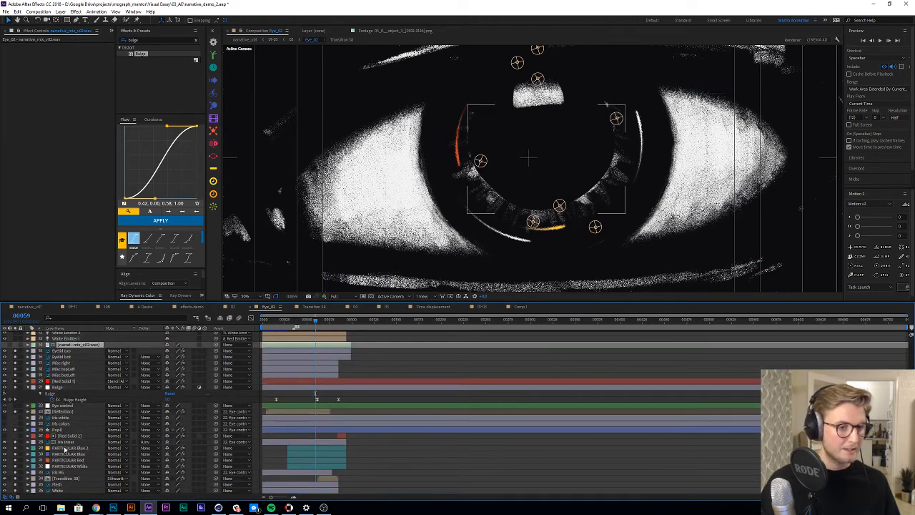
pyautogui.click(72, 447)
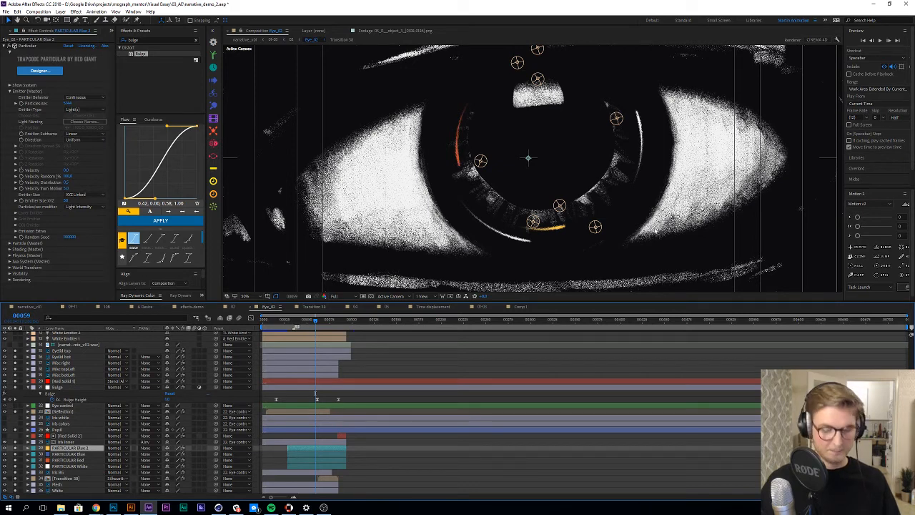
pyautogui.press('.')
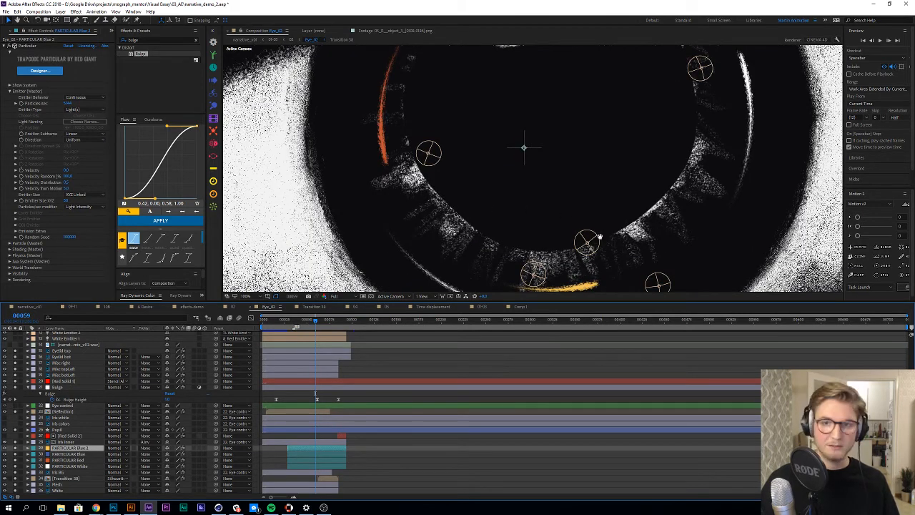
pyautogui.moveTo(599, 236); pyautogui.dragTo(580, 160)
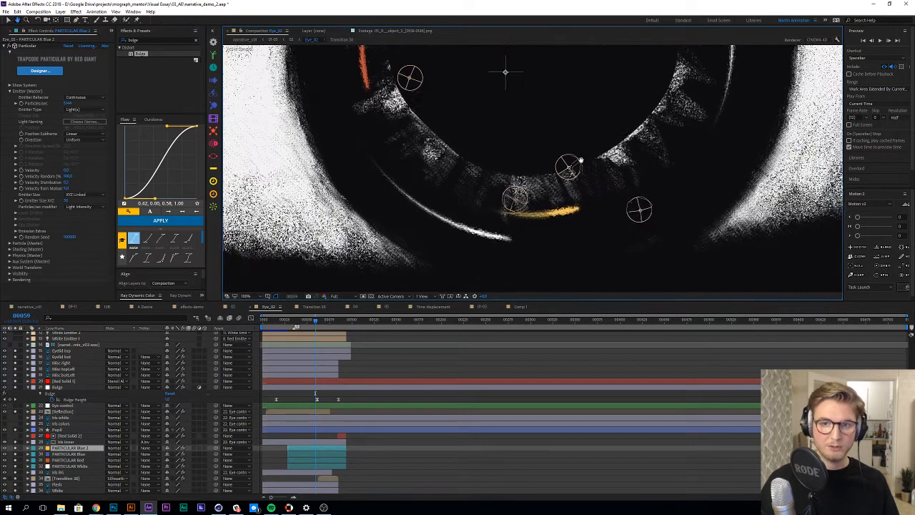
# Step: Examine the Particle (Master) settings of PARTICULAR Blue 2 and check the trails at frame 65
pyautogui.click(9, 244)
pyautogui.scroll(-3, 43, 215)
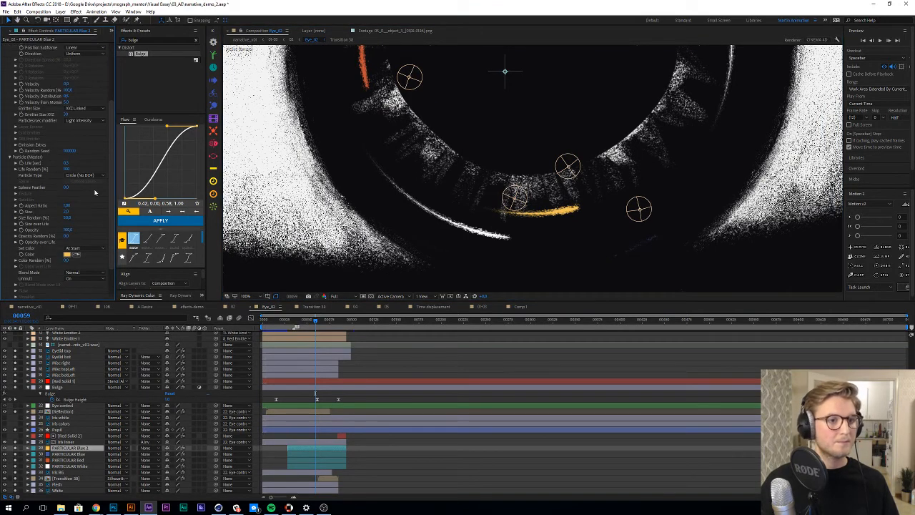
pyautogui.scroll(-2, 101, 211)
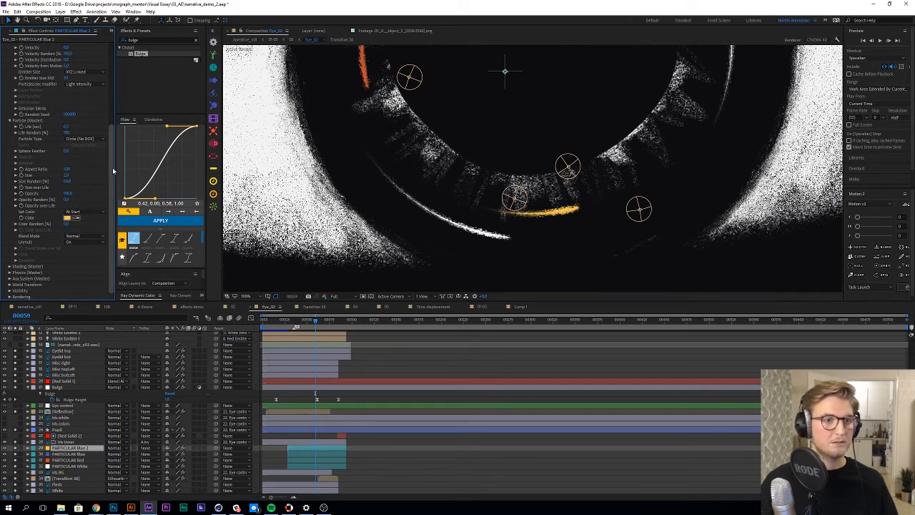
pyautogui.moveTo(112, 169); pyautogui.dragTo(111, 166)
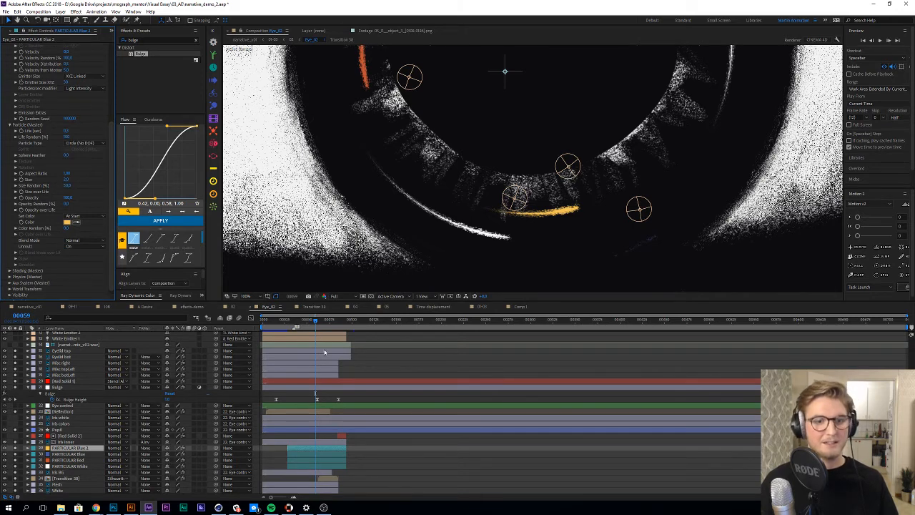
pyautogui.moveTo(320, 322); pyautogui.dragTo(322, 322)
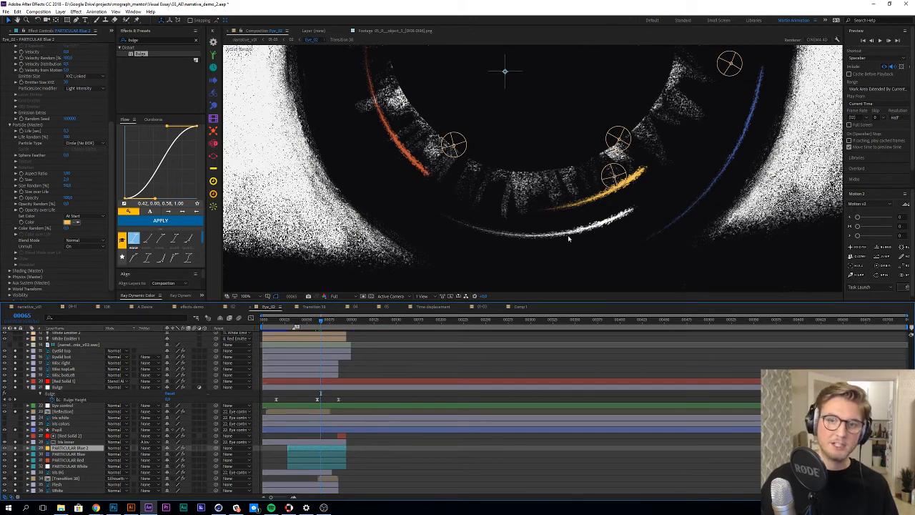
# Step: Examine the Aux System (Master) settings of the Particular effect, then collapse the effect and deselect the layer
pyautogui.scroll(-1, 13, 258)
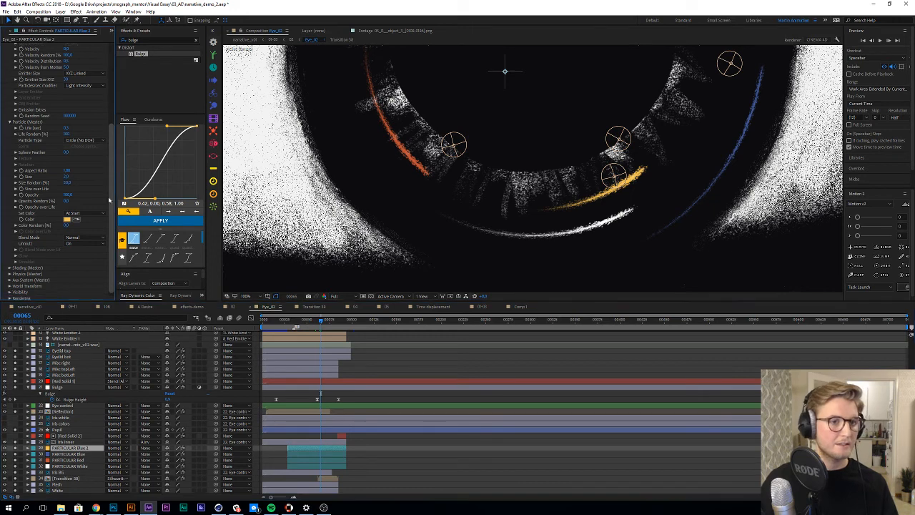
pyautogui.click(9, 279)
pyautogui.moveTo(111, 160); pyautogui.dragTo(112, 237)
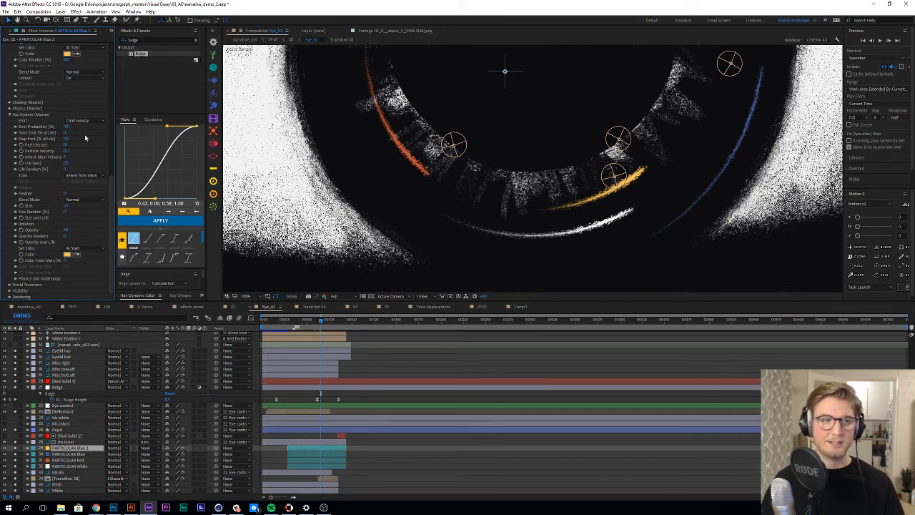
pyautogui.scroll(4, 110, 151)
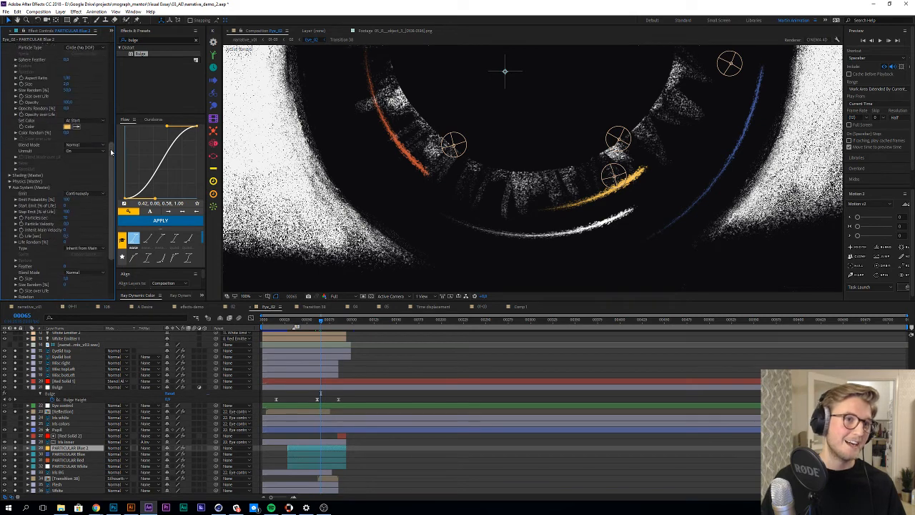
pyautogui.scroll(-4, 111, 151)
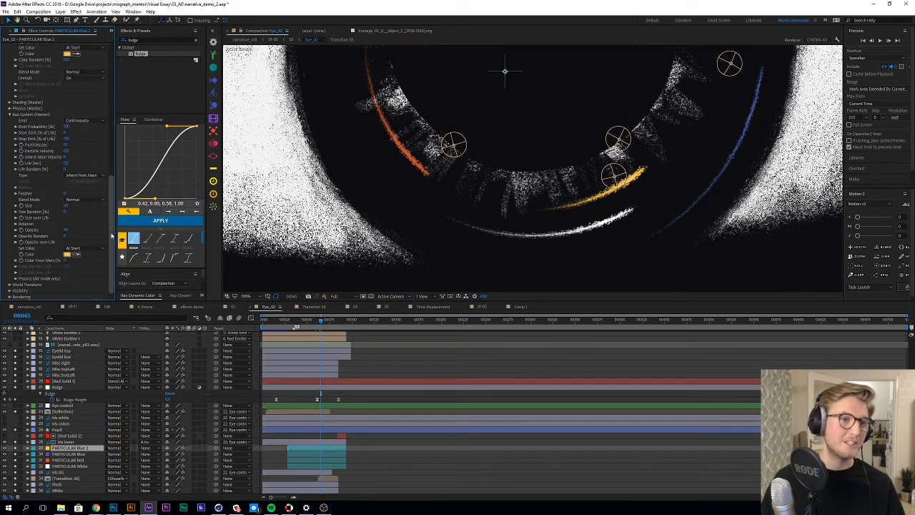
pyautogui.scroll(5, 112, 236)
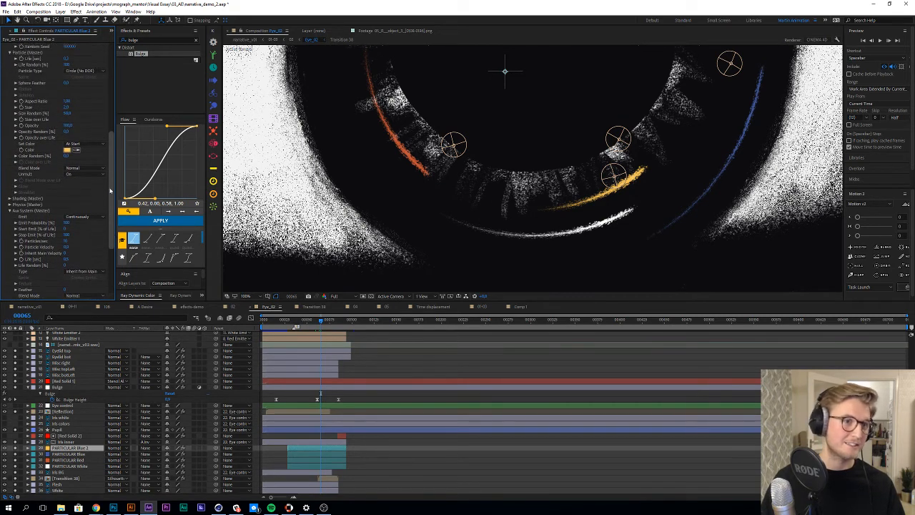
pyautogui.scroll(-5, 107, 250)
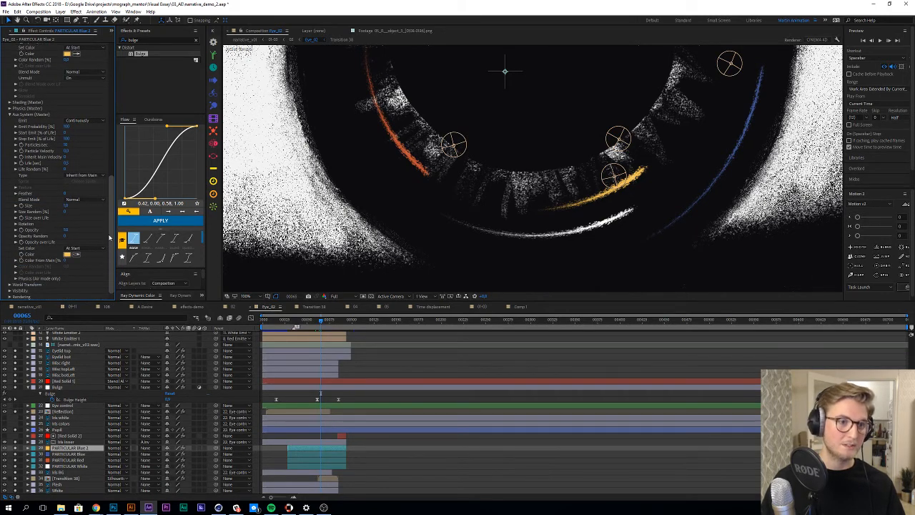
pyautogui.moveTo(109, 236); pyautogui.dragTo(111, 163)
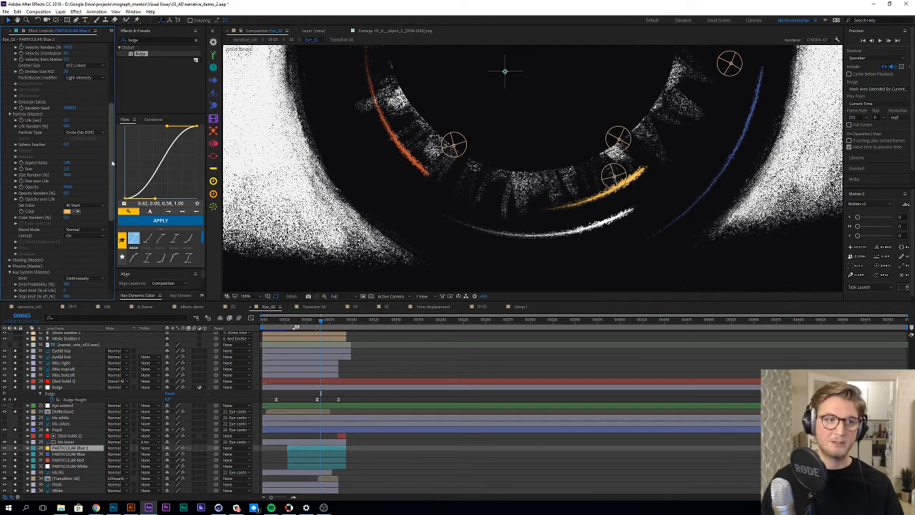
pyautogui.moveTo(112, 163); pyautogui.dragTo(111, 100)
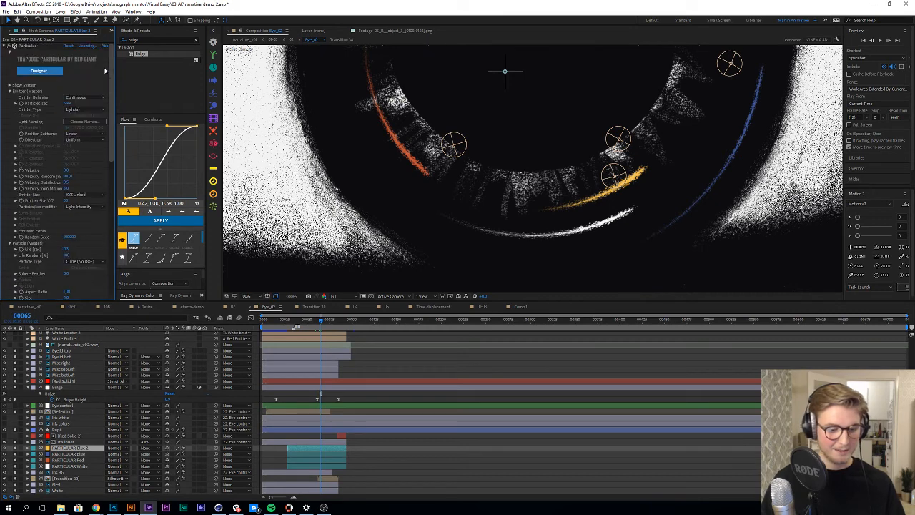
pyautogui.click(5, 46)
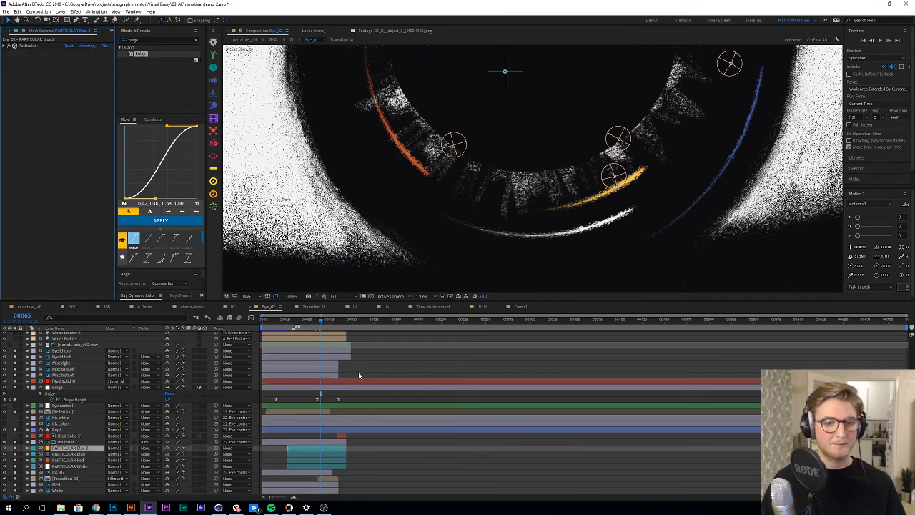
pyautogui.click(435, 364)
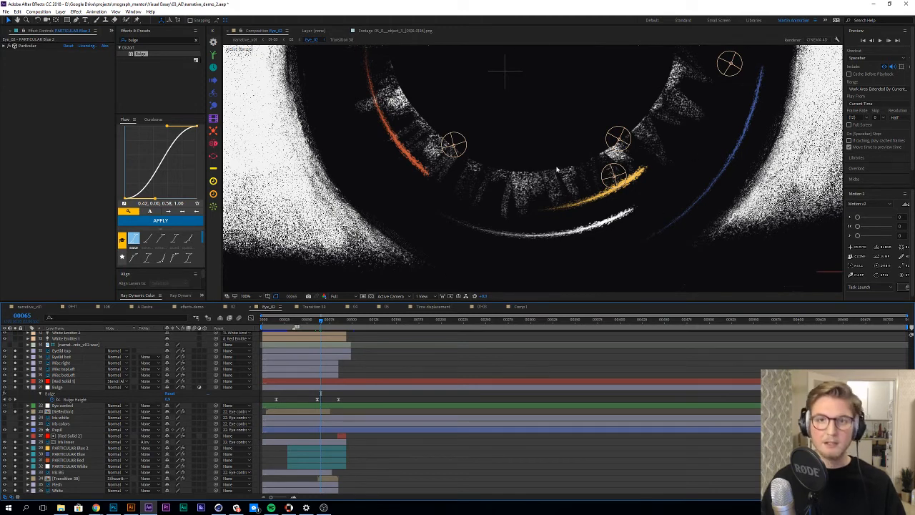
# Step: Preview the eye animation from frame 48 with the whole iris in view
pyautogui.scroll(-1, 544, 151)
pyautogui.scroll(-1, 550, 158)
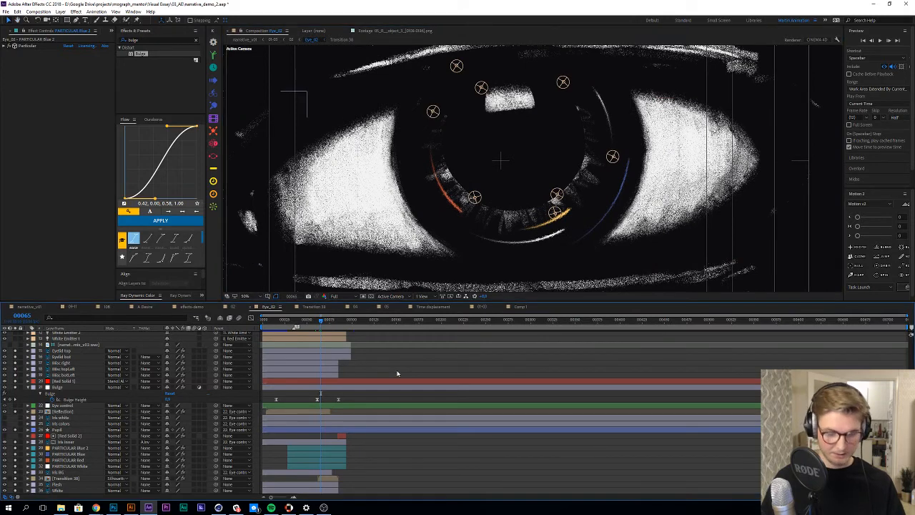
pyautogui.moveTo(301, 326); pyautogui.dragTo(306, 327)
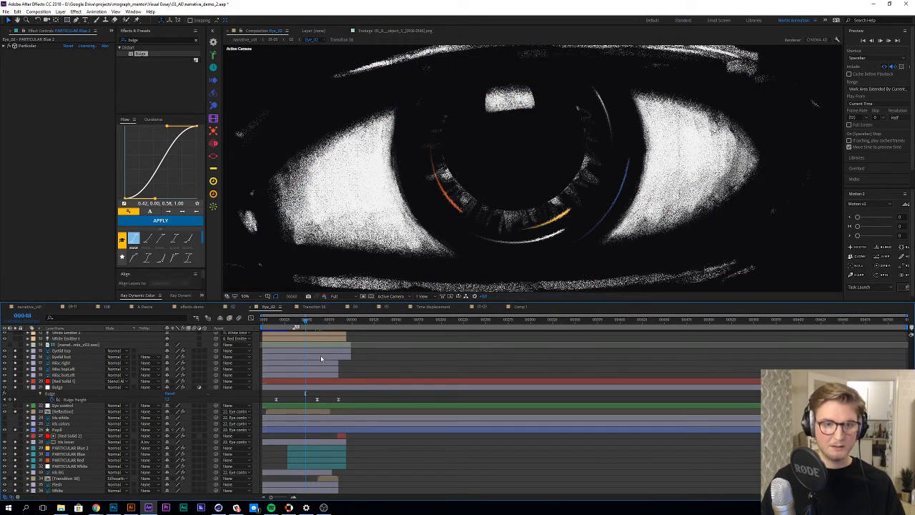
pyautogui.press('space')
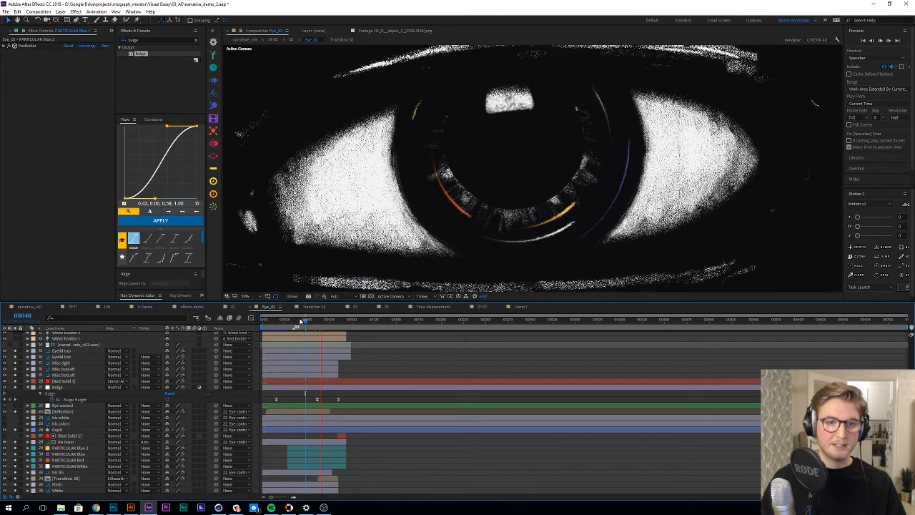
# Step: Play the eye animation from frame 35 and review the light trails with the full frame in view
pyautogui.click(294, 322)
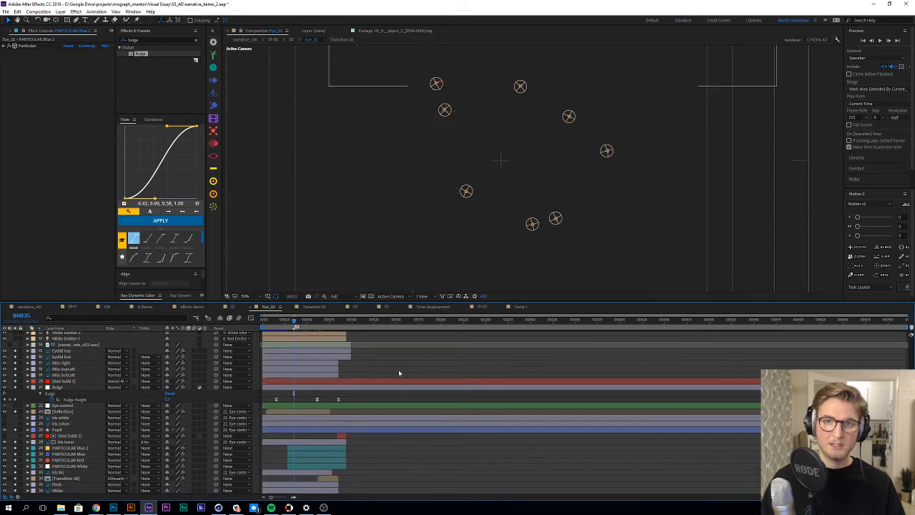
pyautogui.press('space')
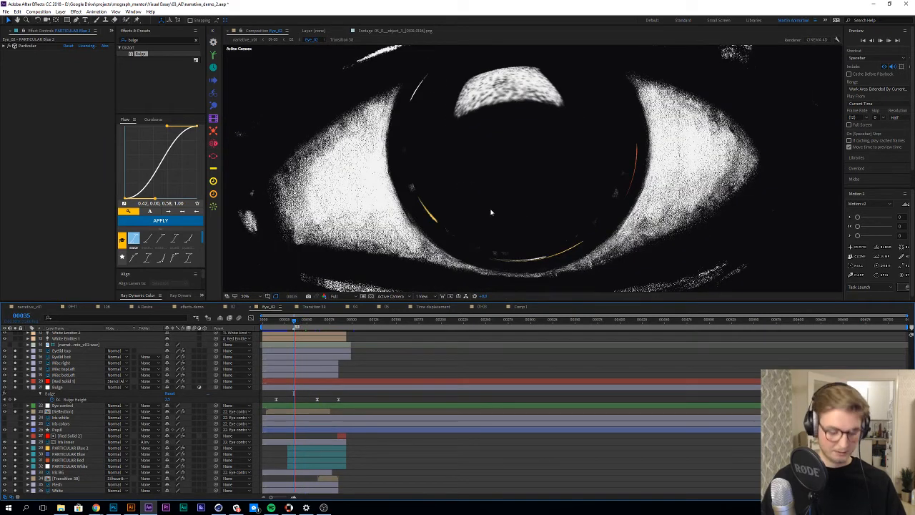
pyautogui.scroll(-1, 492, 212)
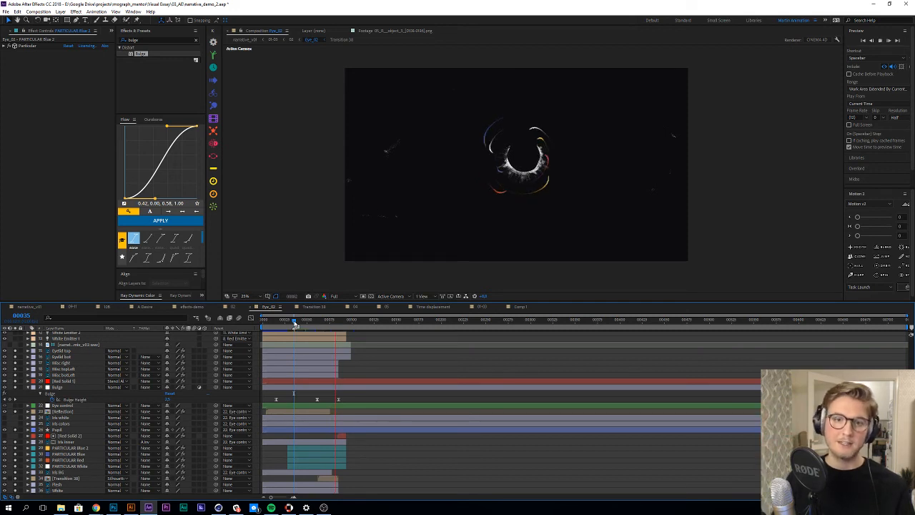
pyautogui.press('space')
pyautogui.press('space')
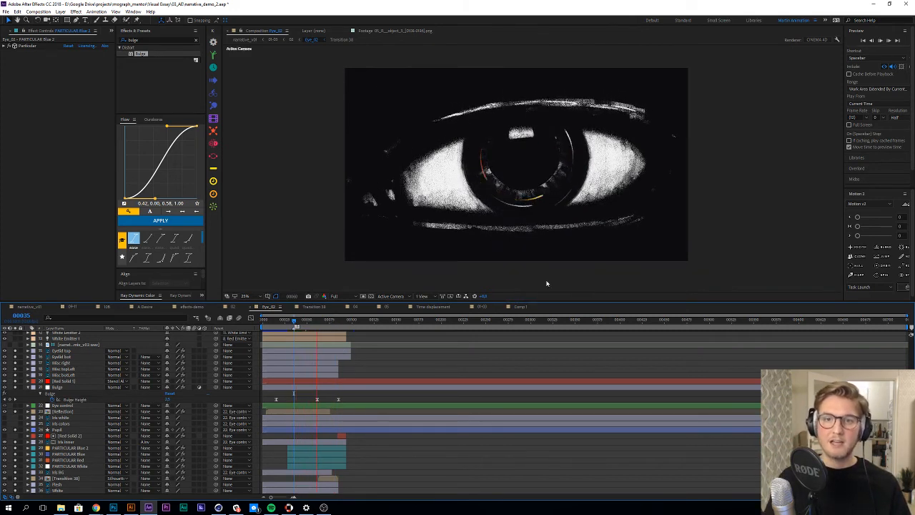
# Step: Stop the preview at frame 73, collapse the Blue Emitter Control layer's rotation expression and deselect the layer
pyautogui.press('space')
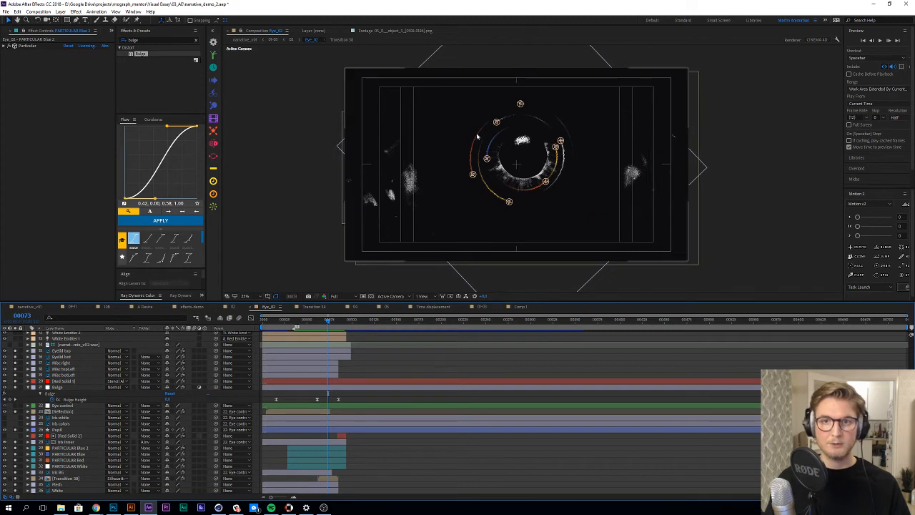
pyautogui.scroll(4, 409, 372)
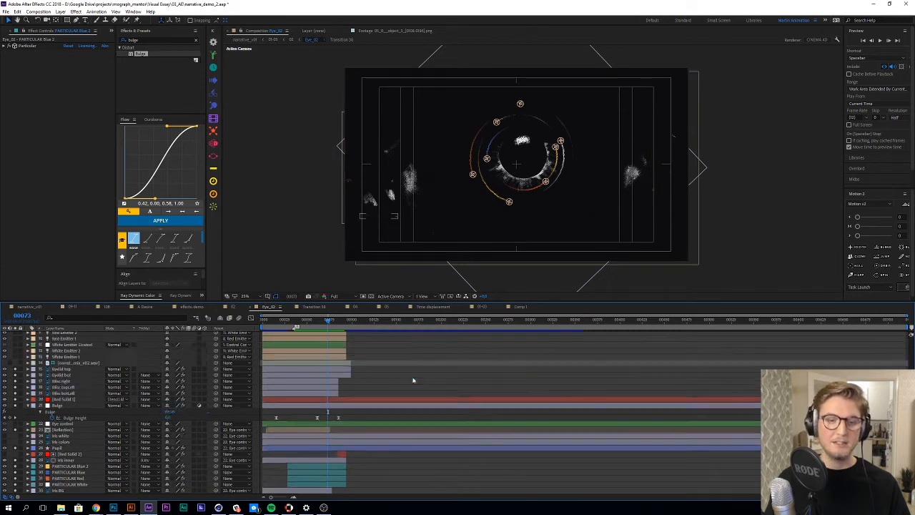
pyautogui.click(342, 359)
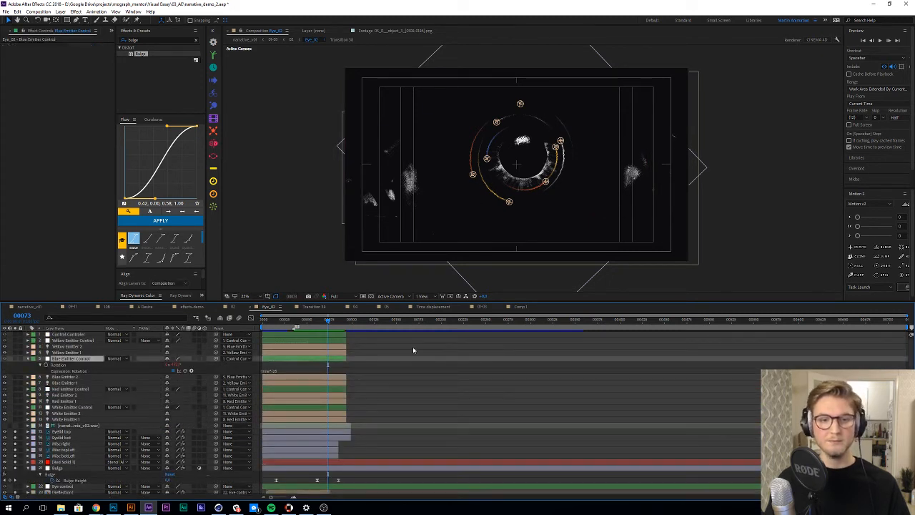
pyautogui.click(27, 361)
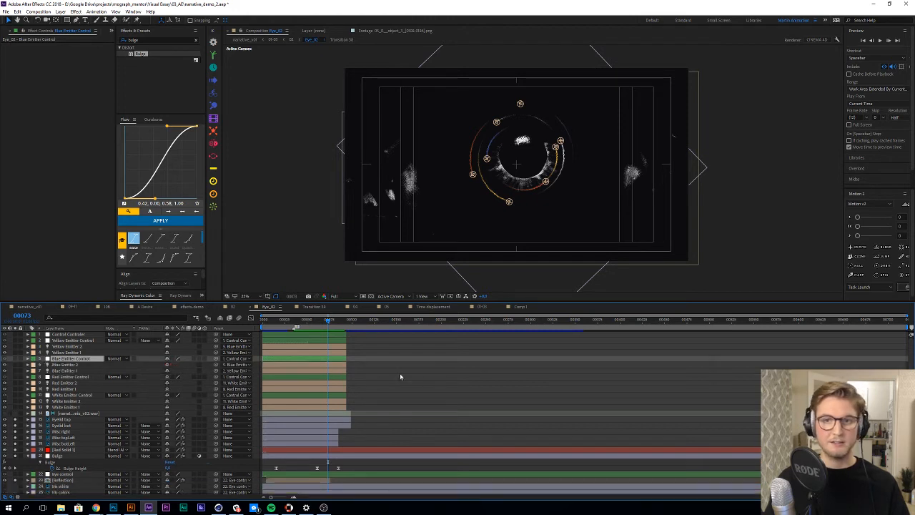
pyautogui.click(523, 357)
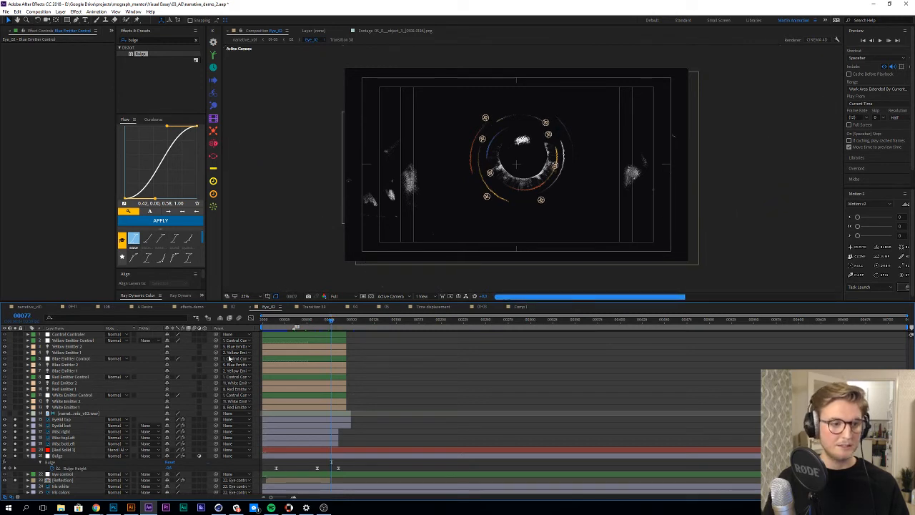
# Step: Reveal the Rotation keyframes of the Control Controller layer and scrub from frame 35 to 75 to examine its rotation
pyautogui.click(87, 335)
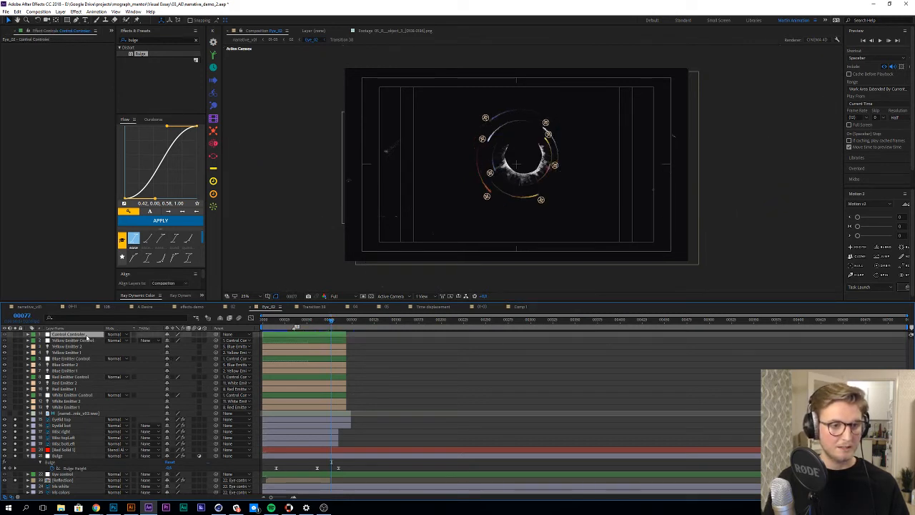
pyautogui.press('s')
pyautogui.press('r')
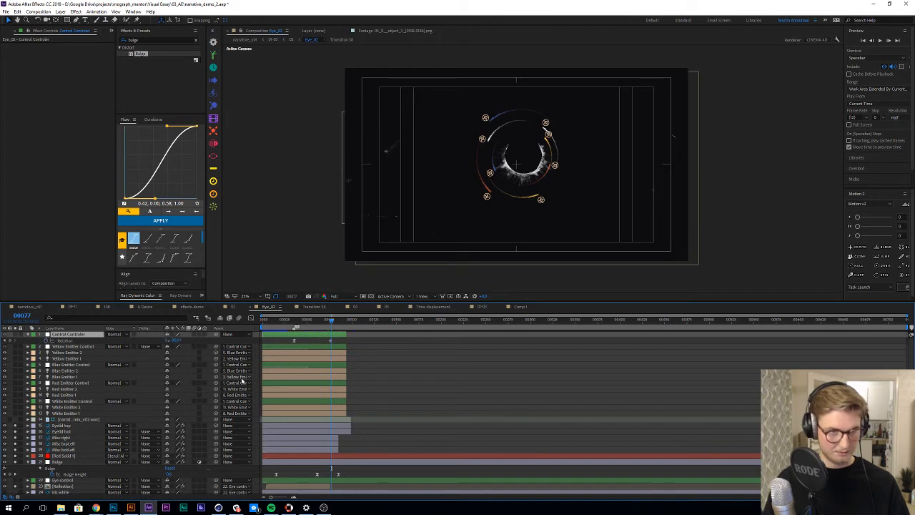
pyautogui.click(299, 322)
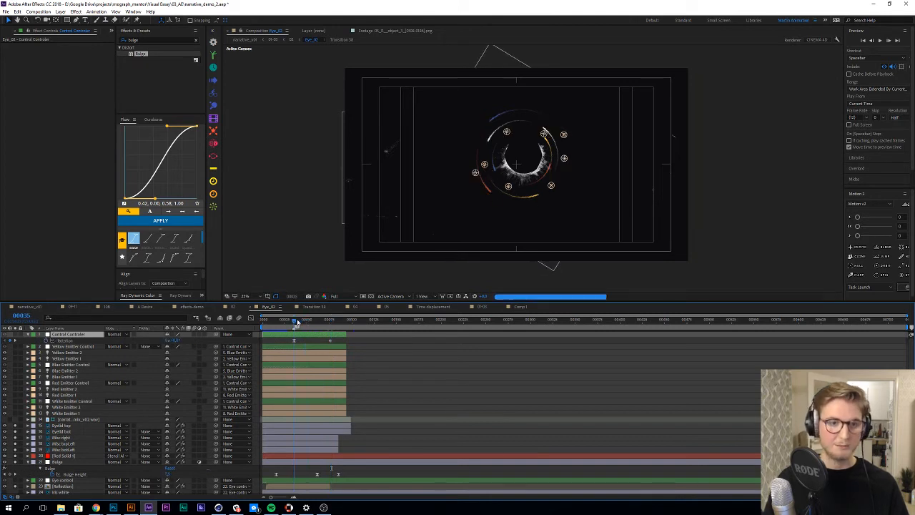
pyautogui.moveTo(301, 324); pyautogui.dragTo(328, 325)
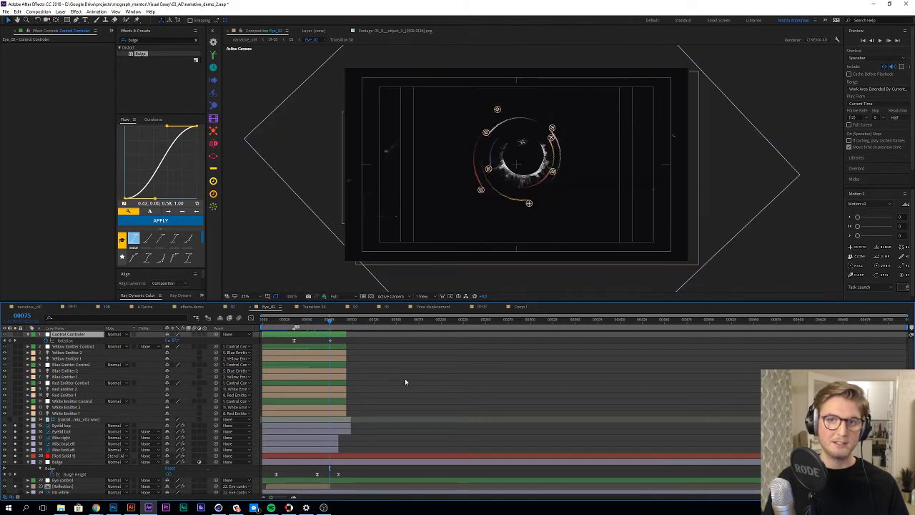
# Step: Check the collapsing light trails at frame 85 with no layer selected and play the end of the eye animation
pyautogui.hotkey('shift', 'pagedown')
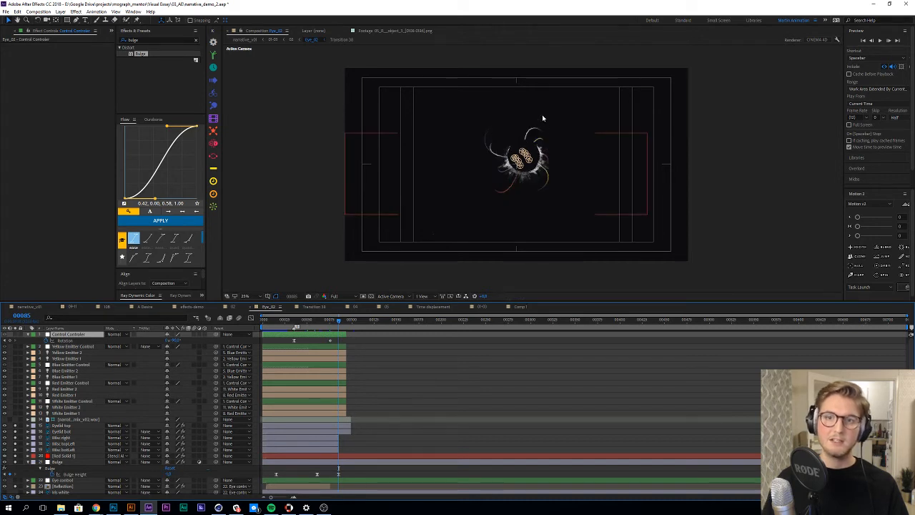
pyautogui.click(470, 366)
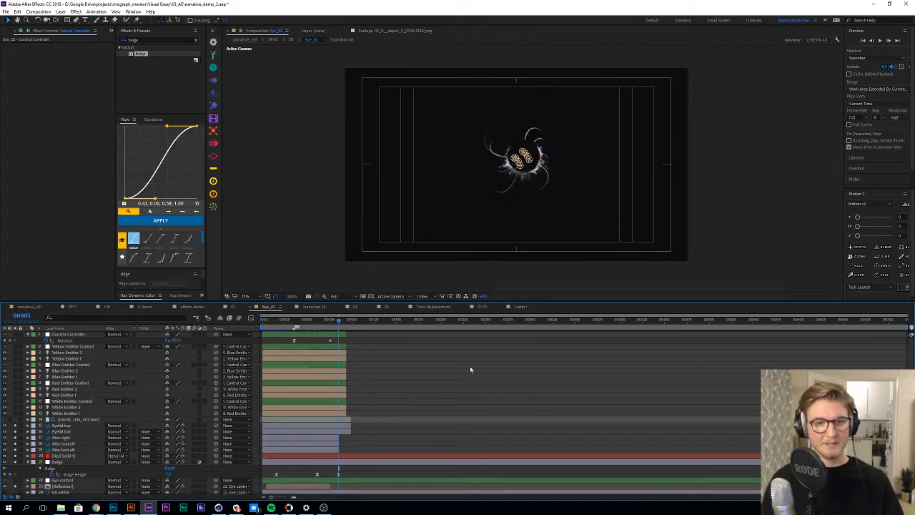
pyautogui.hotkey('shift', 'pagedown')
pyautogui.hotkey('shift', 'pageup')
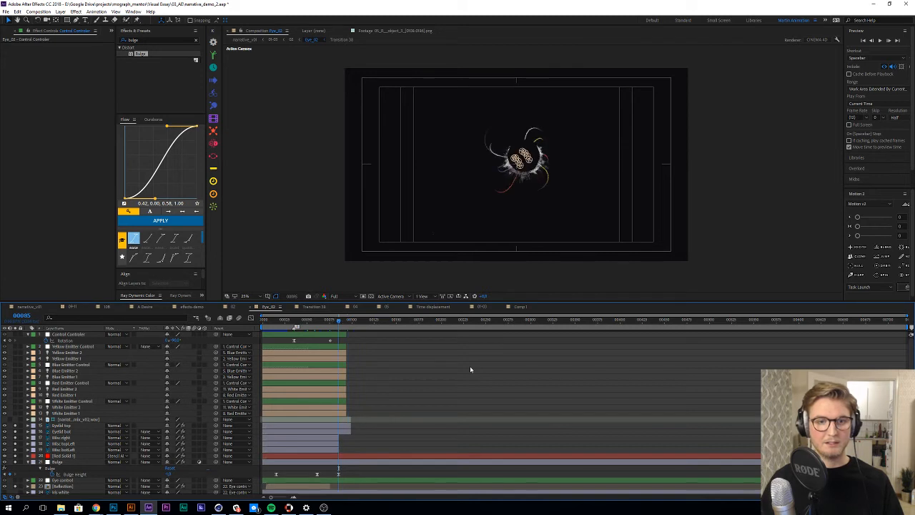
pyautogui.press('space')
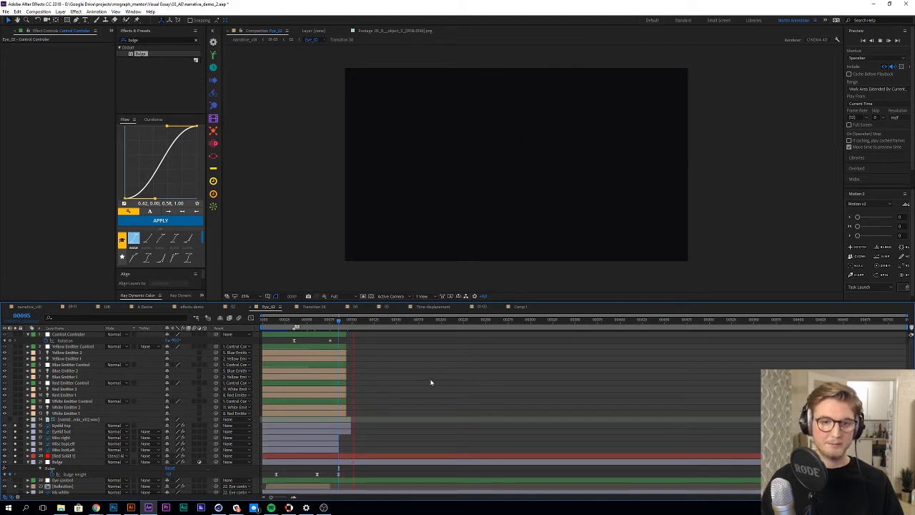
pyautogui.press('space')
# Step: Open the parent composition 02 and play it from frame 0
pyautogui.press('Tab')
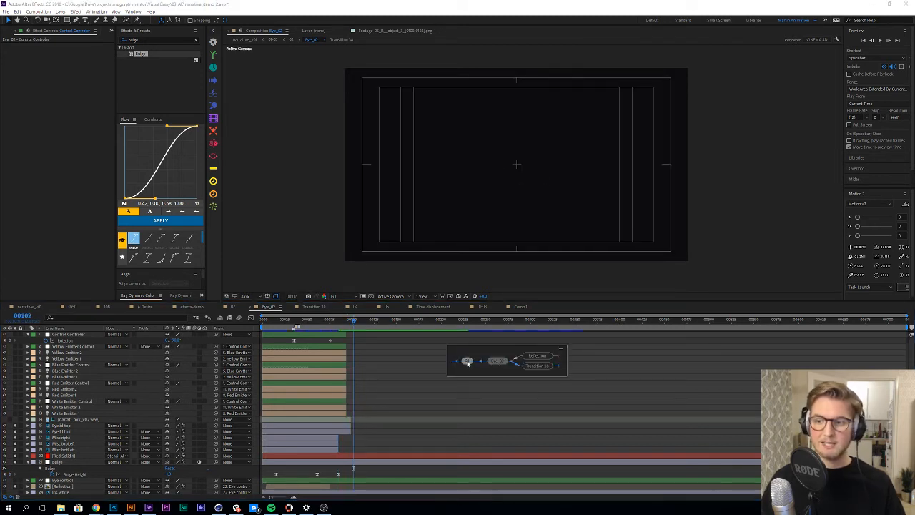
pyautogui.click(467, 362)
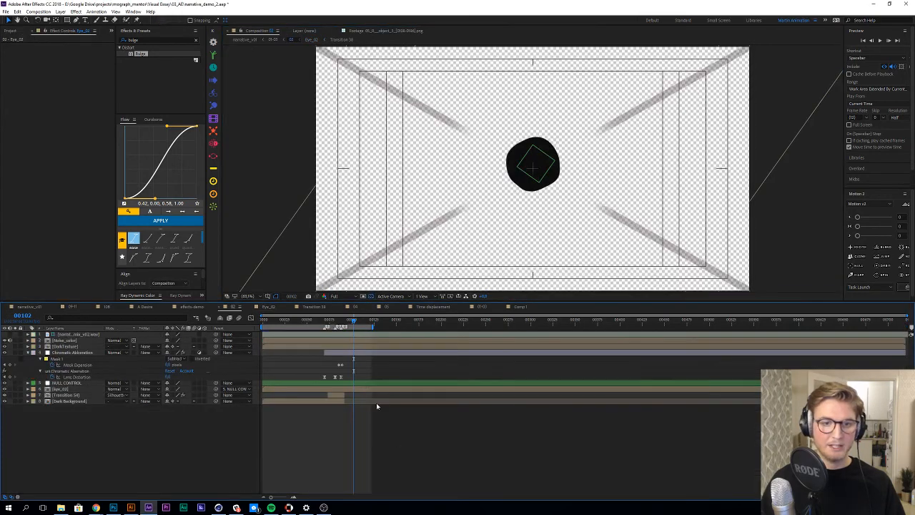
pyautogui.moveTo(329, 319); pyautogui.dragTo(221, 316)
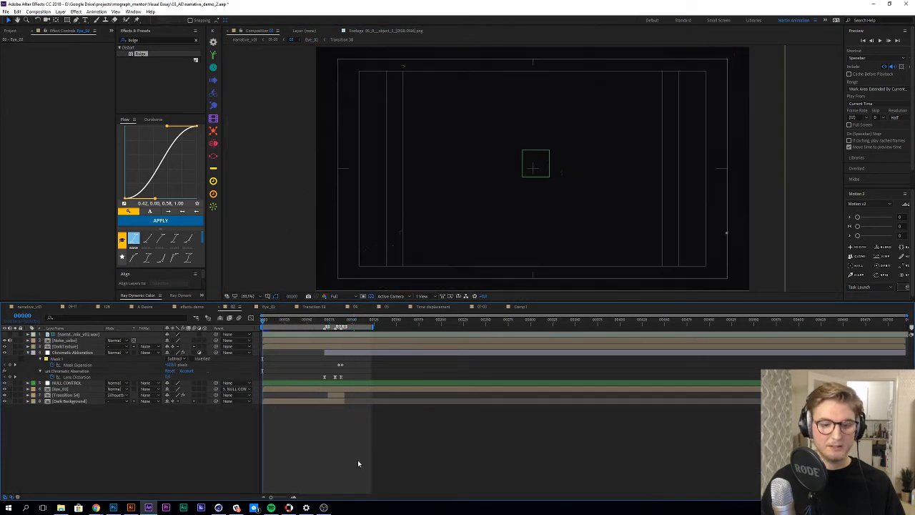
pyautogui.press('space')
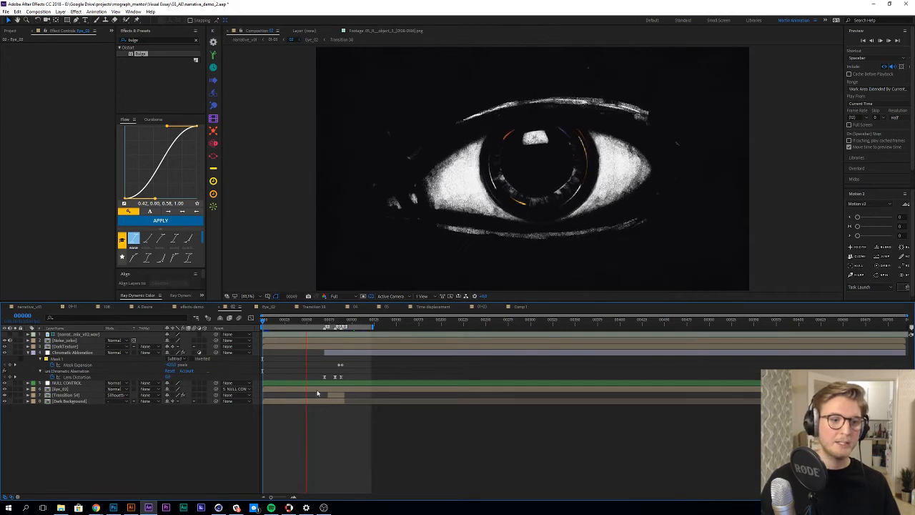
# Step: Stop at frame 51, reveal the Position and Scale keyframes of the Eye_02 layer and deselect it
pyautogui.click(291, 389)
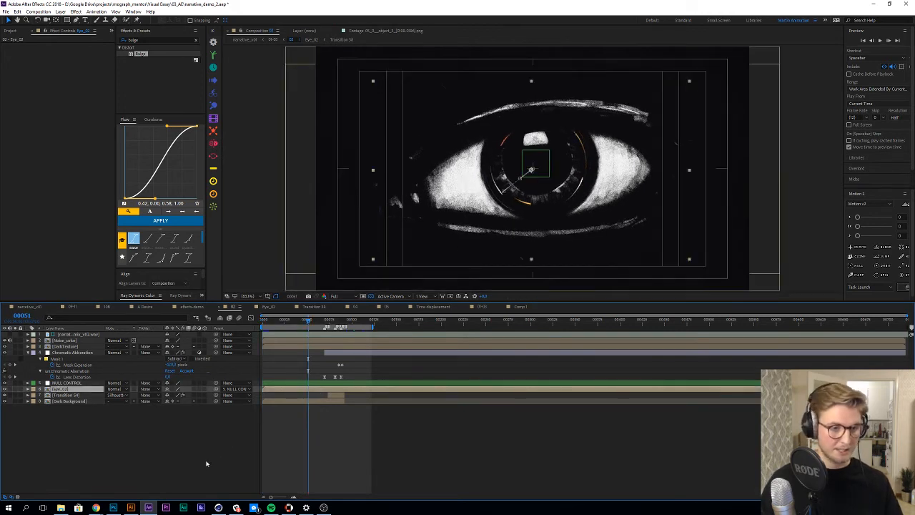
pyautogui.press('u')
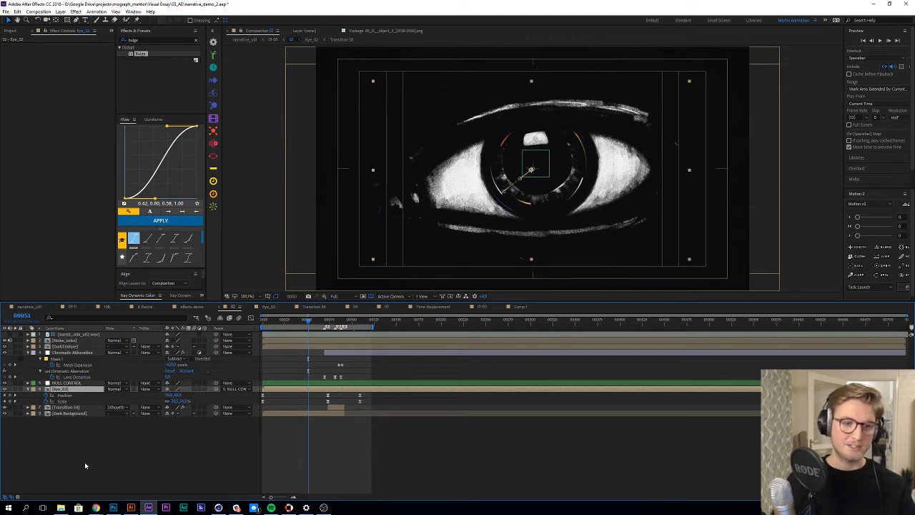
pyautogui.click(120, 465)
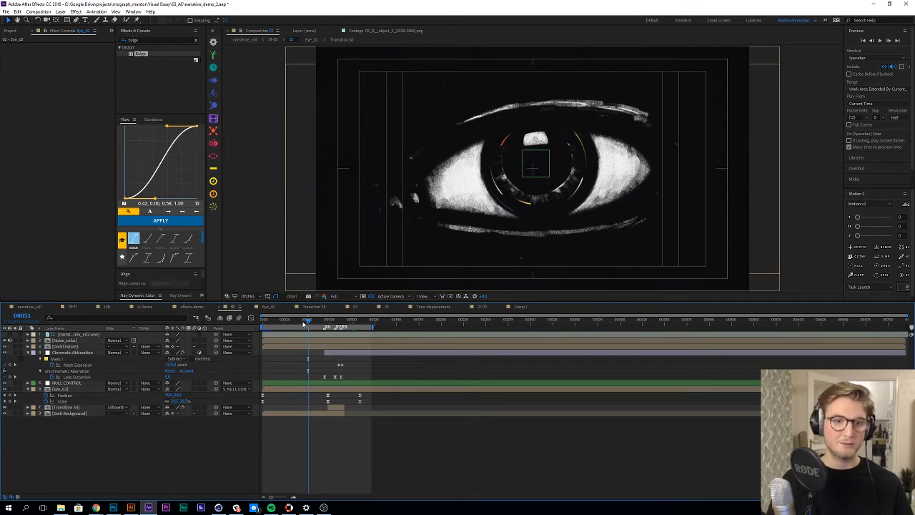
# Step: Play composition 02 from frame 0 and replay the eye transition from frame 58
pyautogui.moveTo(304, 323); pyautogui.dragTo(261, 323)
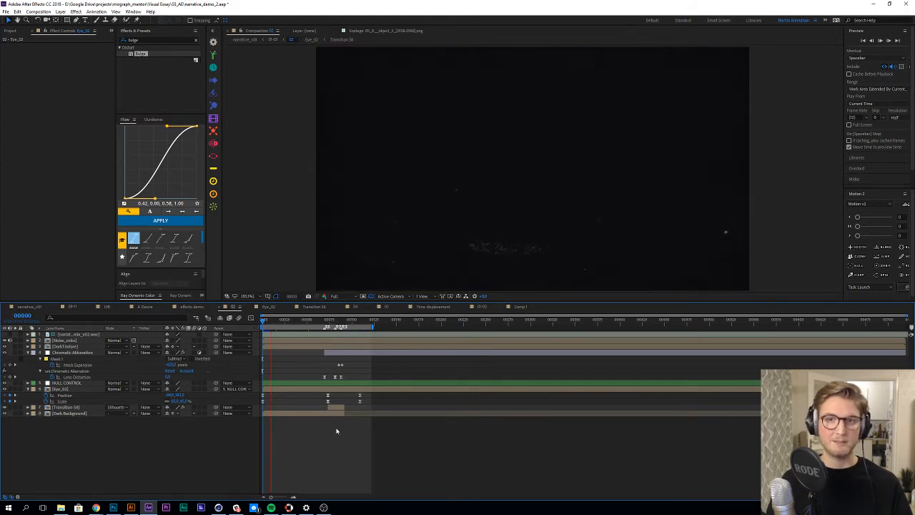
pyautogui.press('space')
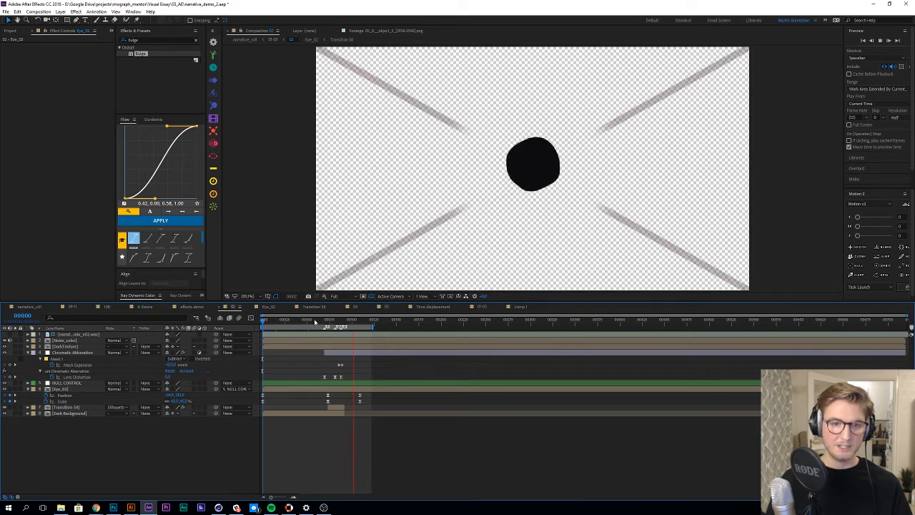
pyautogui.click(315, 323)
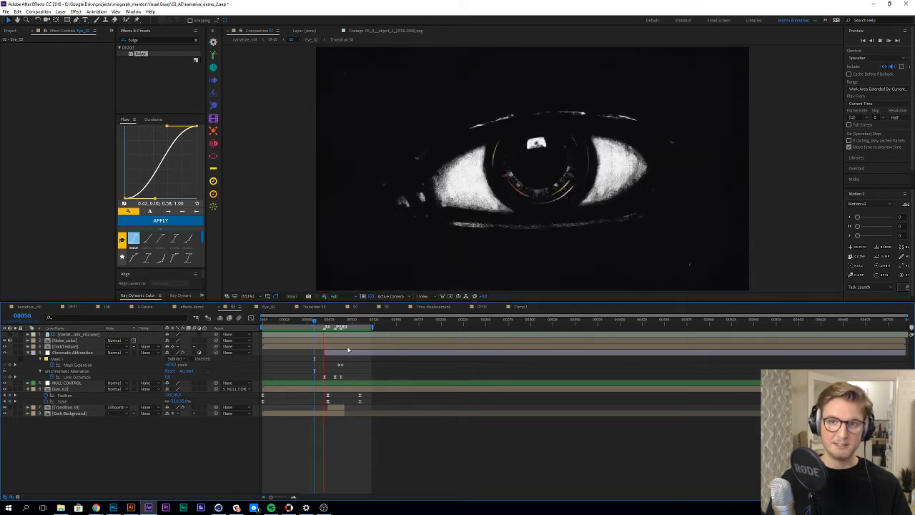
pyautogui.press('space')
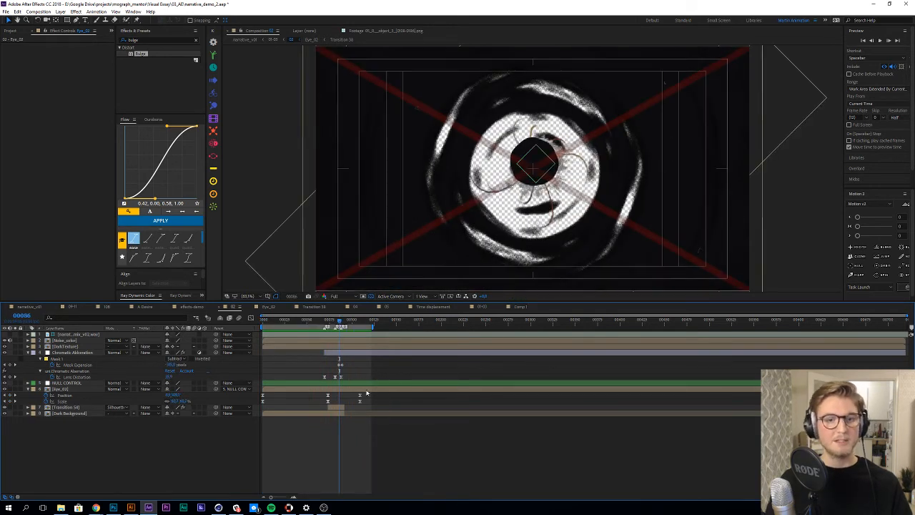
pyautogui.press('space')
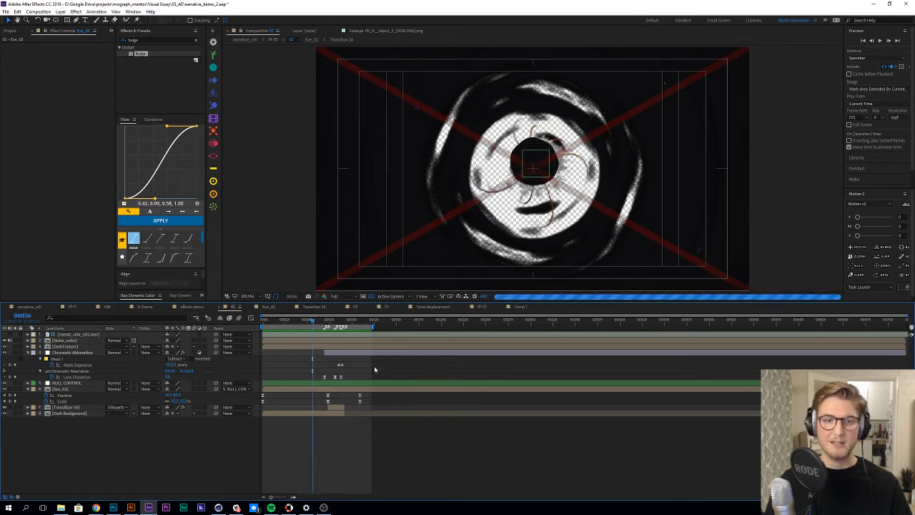
pyautogui.press('space')
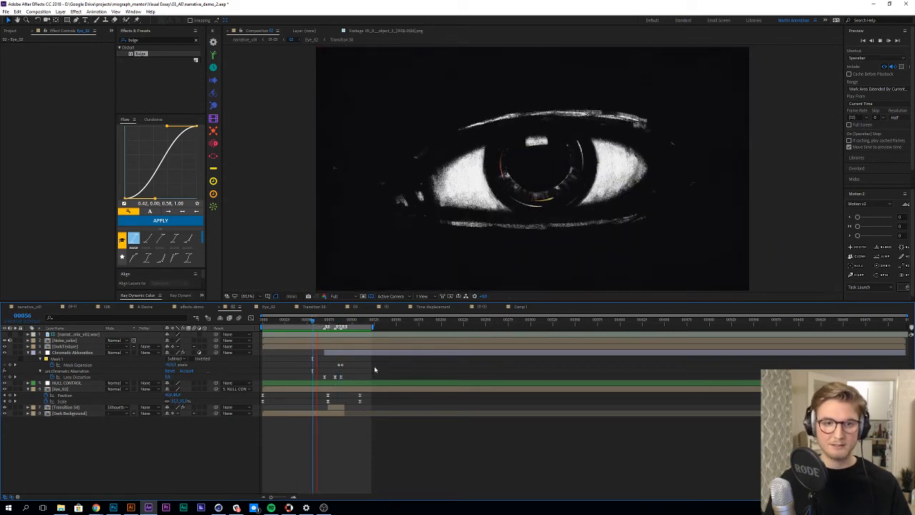
pyautogui.press('space')
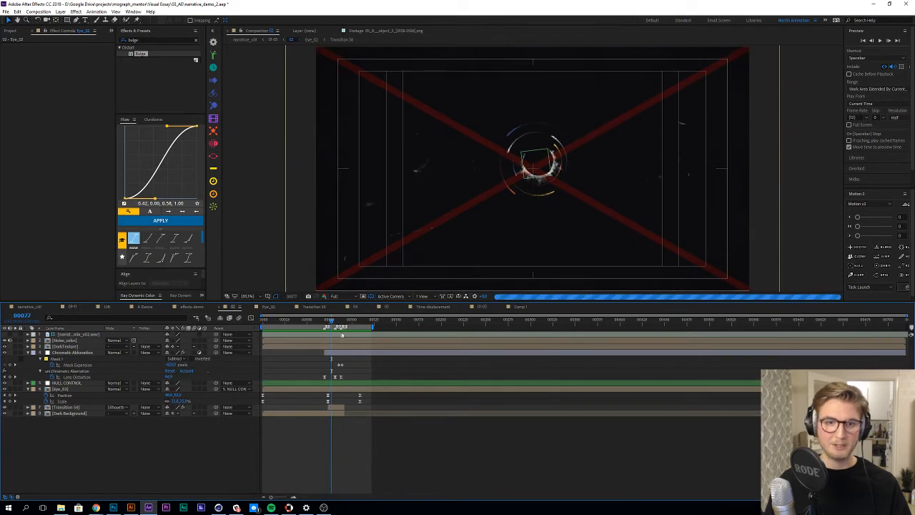
# Step: Step through frames 81 to 84 and back to examine the distortion as the transition opens
pyautogui.click(334, 321)
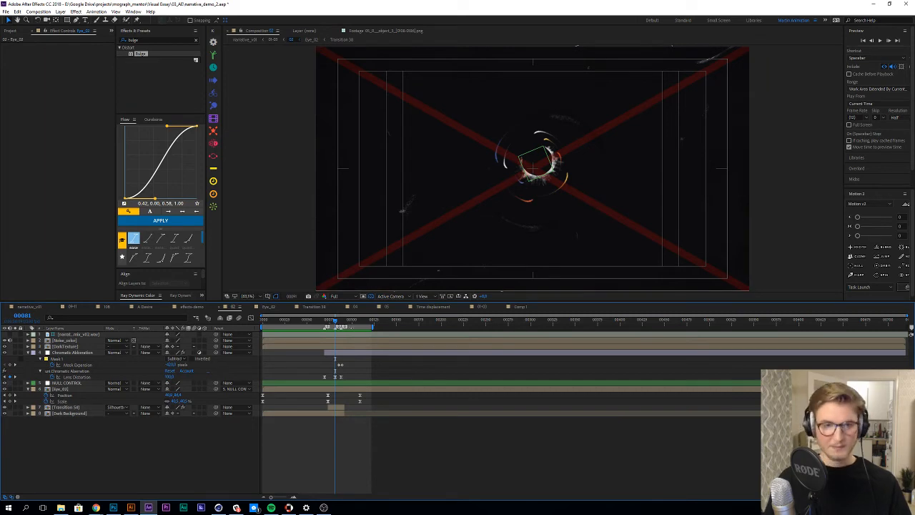
pyautogui.hotkey('shift', 'pagedown')
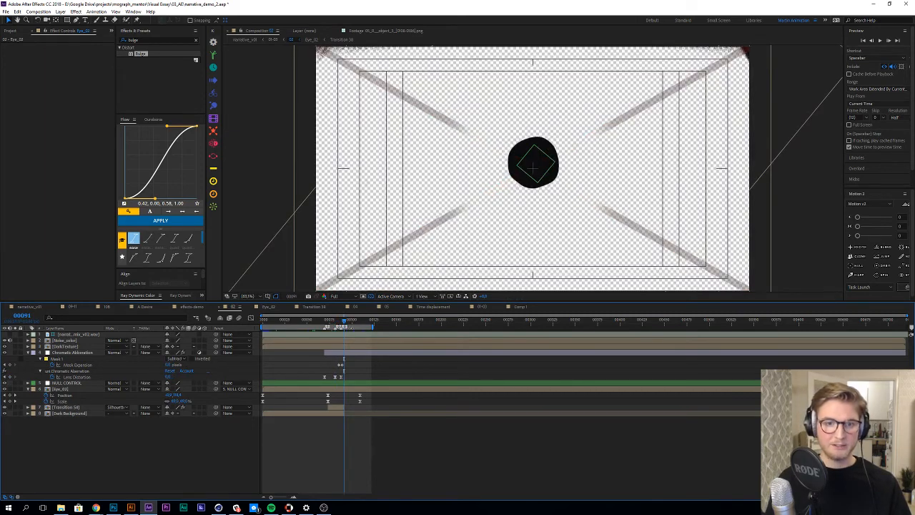
pyautogui.hotkey('shift', 'pageup')
pyautogui.press('pagedown')
pyautogui.press('pagedown')
pyautogui.press('pagedown')
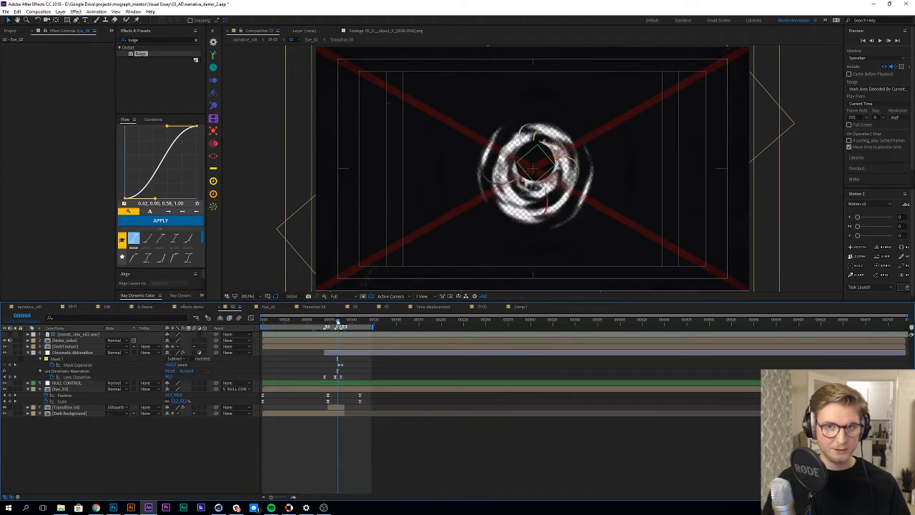
pyautogui.press('pageup')
pyautogui.press('pageup')
pyautogui.press('pageup')
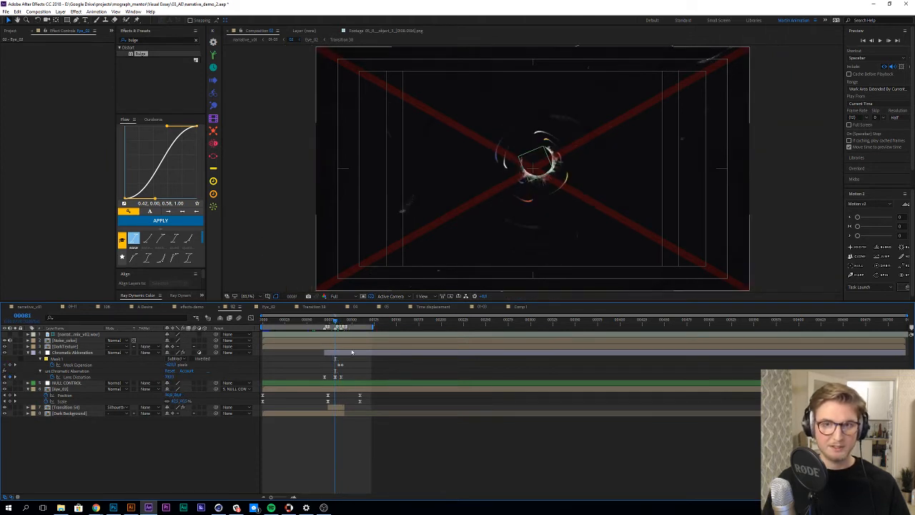
# Step: Preview the transition from frame 62 and select the Chromatic Aberration layer at frame 81
pyautogui.click(326, 321)
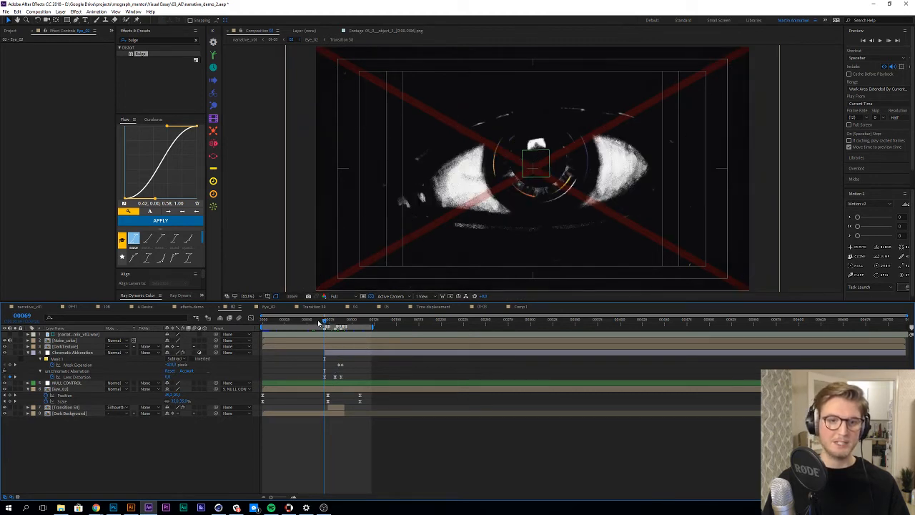
pyautogui.click(318, 321)
pyautogui.press('space')
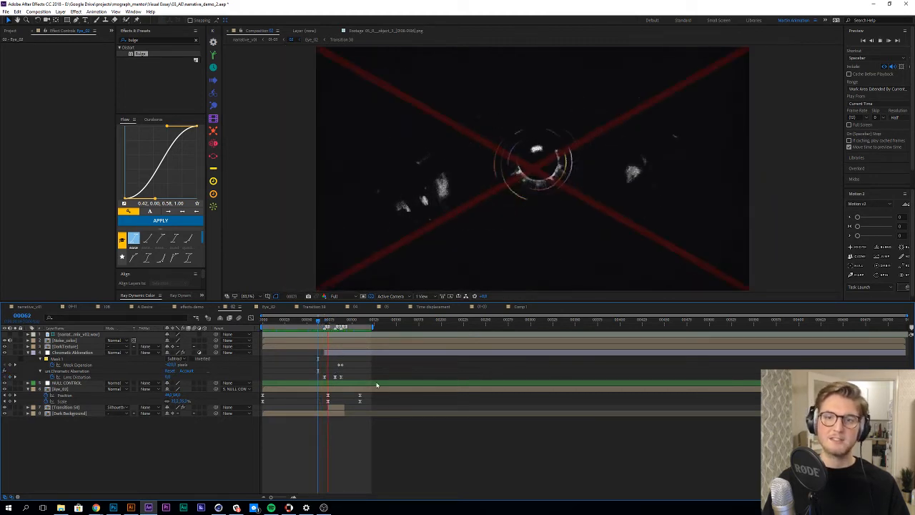
pyautogui.press('space')
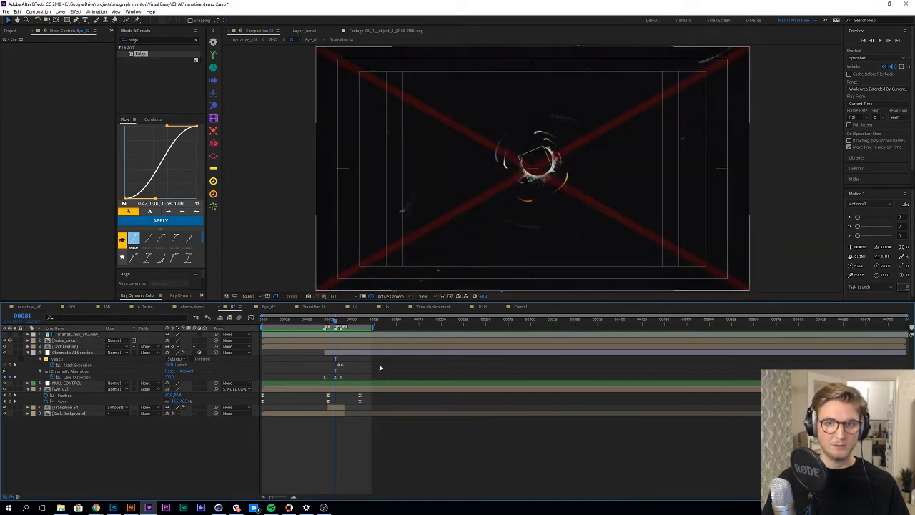
pyautogui.click(354, 353)
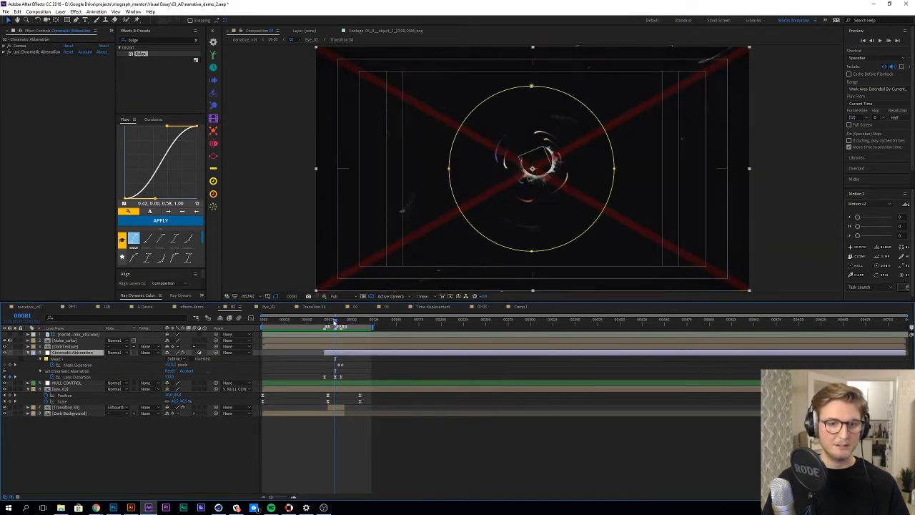
# Step: Scrub the transition back to frame 72, stop at frame 75 and set the preview resolution to Half
pyautogui.moveTo(334, 322); pyautogui.dragTo(331, 322)
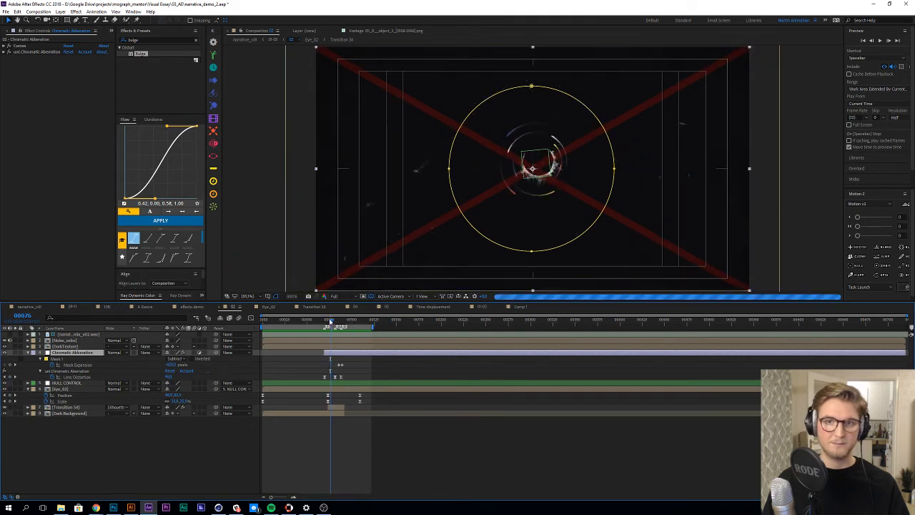
pyautogui.moveTo(331, 322); pyautogui.dragTo(327, 321)
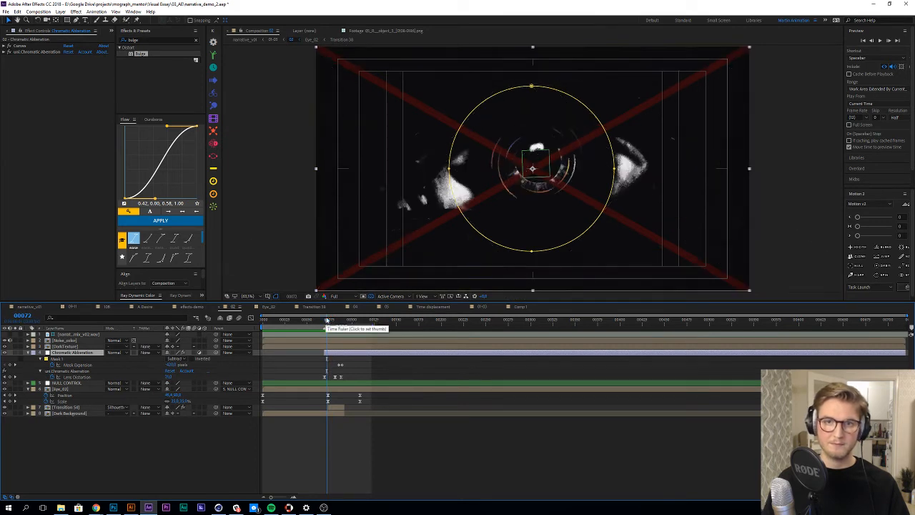
pyautogui.moveTo(326, 321); pyautogui.dragTo(330, 320)
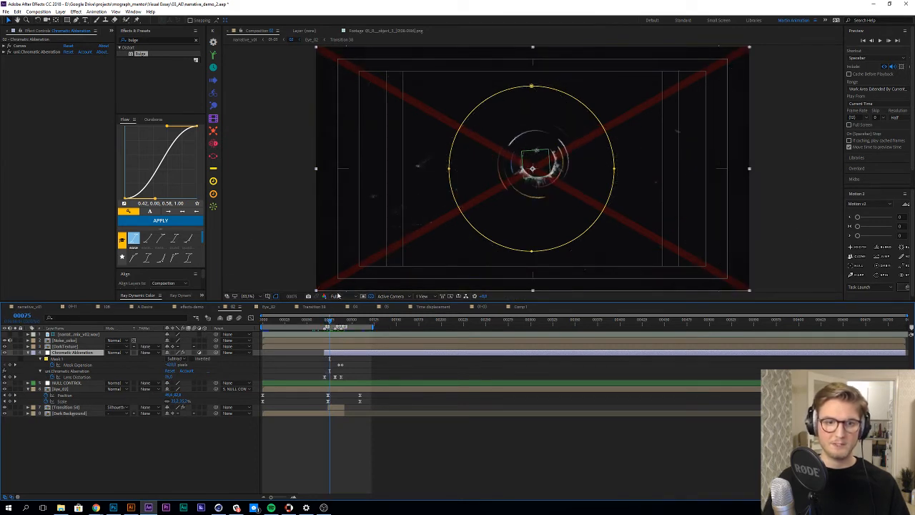
pyautogui.click(337, 296)
pyautogui.click(342, 320)
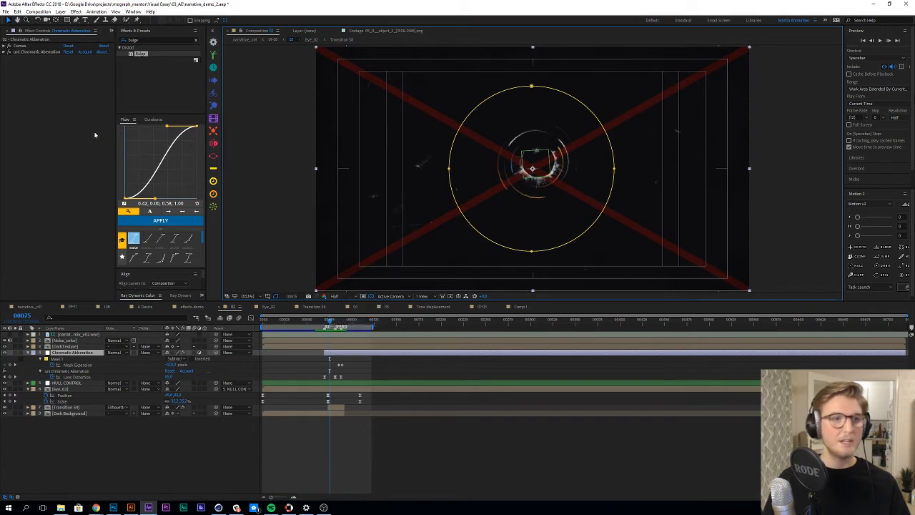
# Step: Inspect the Curves effect, collapse it and expand the uni.Chromatic Aberration parameters
pyautogui.click(4, 46)
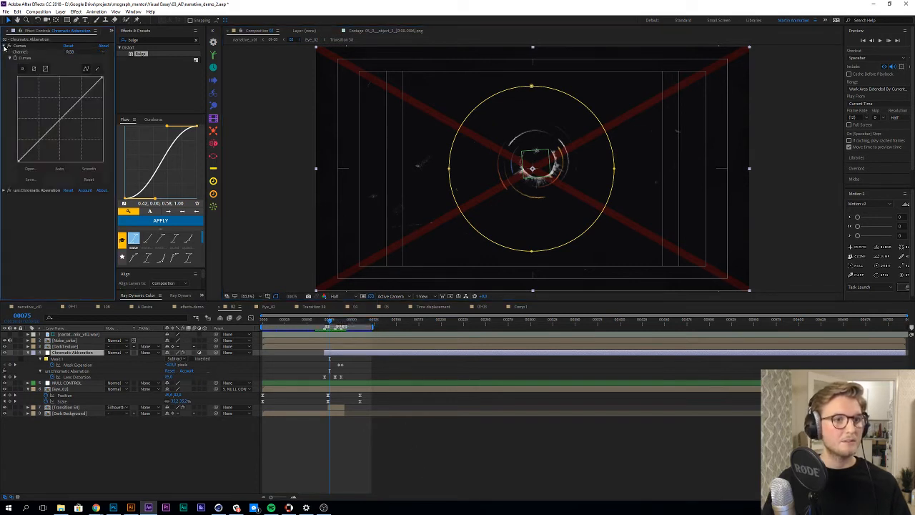
pyautogui.click(4, 45)
pyautogui.click(4, 52)
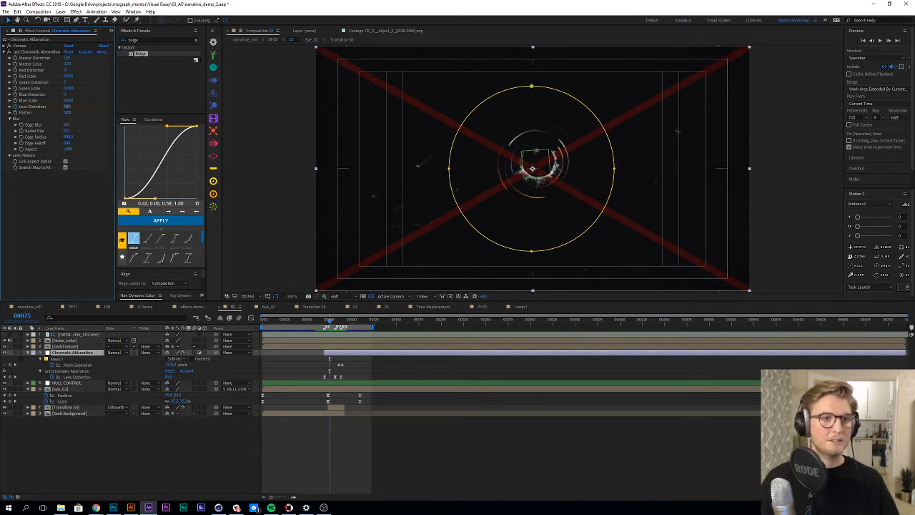
# Step: Try a higher Lens Distortion value at frame 75, undo it and deselect the Chromatic Aberration layer
pyautogui.moveTo(67, 107); pyautogui.dragTo(93, 108)
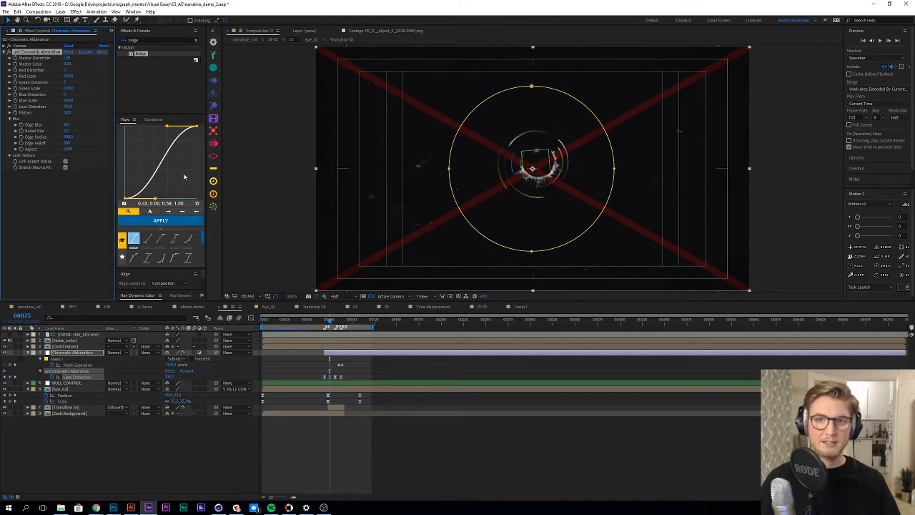
pyautogui.click(448, 449)
pyautogui.hotkey('ctrl', 'z')
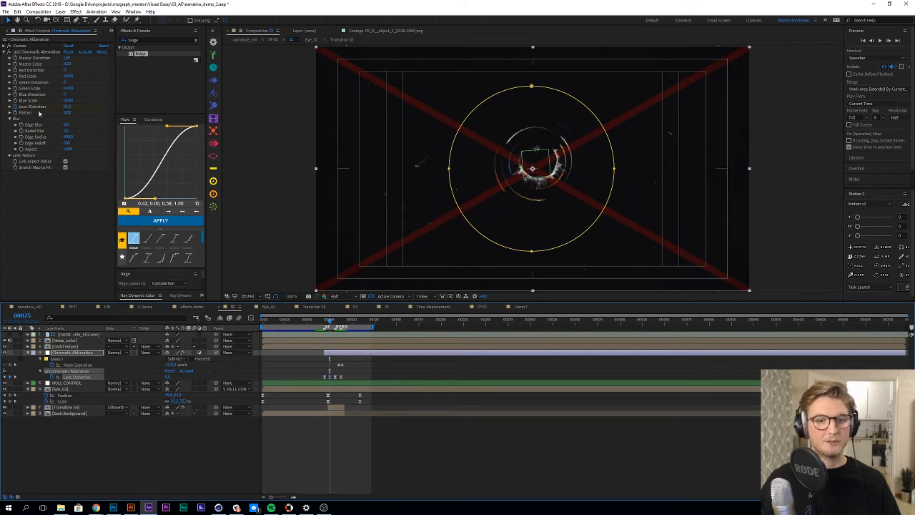
pyautogui.click(475, 469)
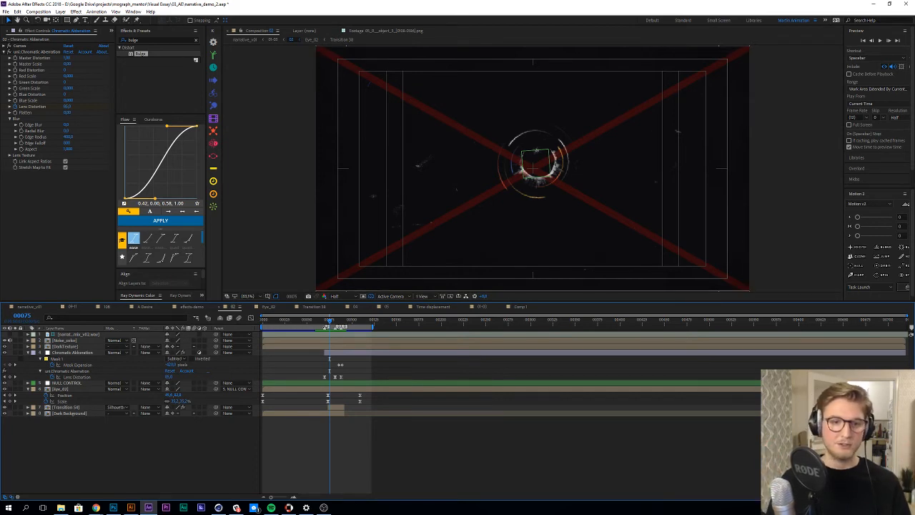
# Step: Preview the lens distortion through the transition, replay it from frame 69 and return to that frame
pyautogui.press('space')
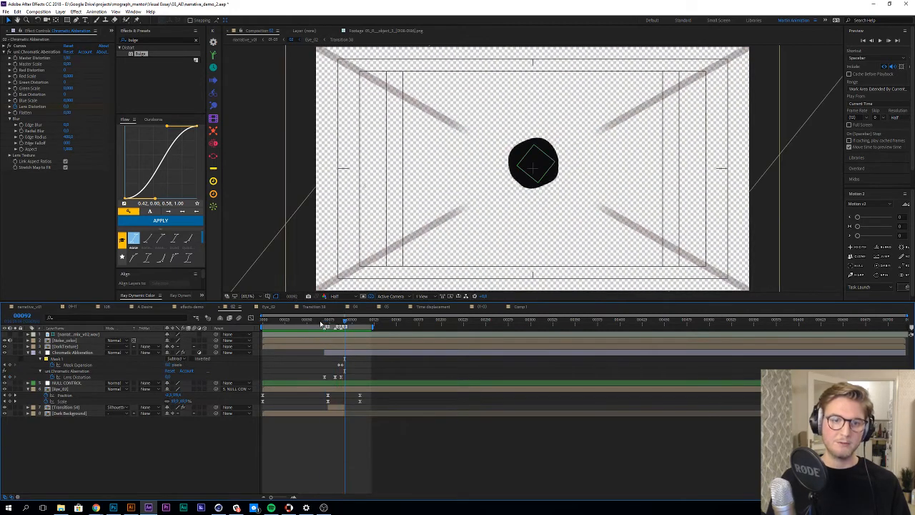
pyautogui.click(327, 322)
pyautogui.press('space')
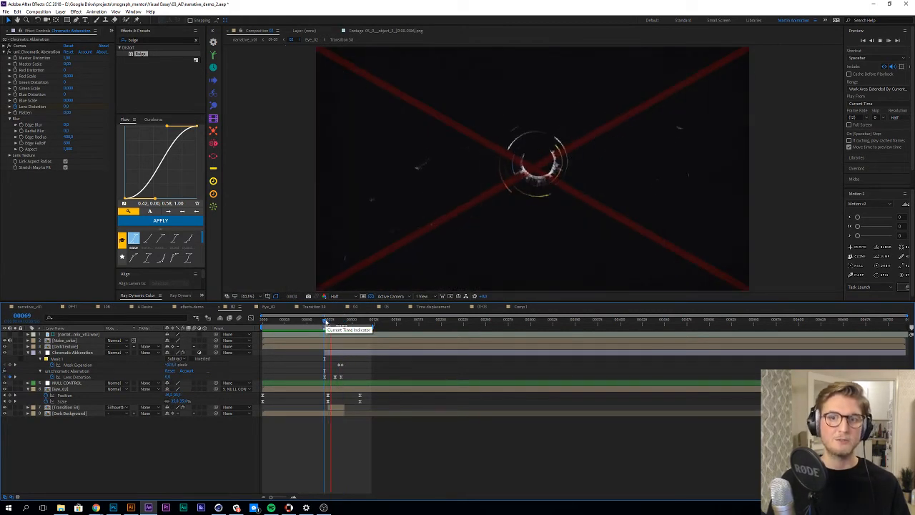
pyautogui.press('space')
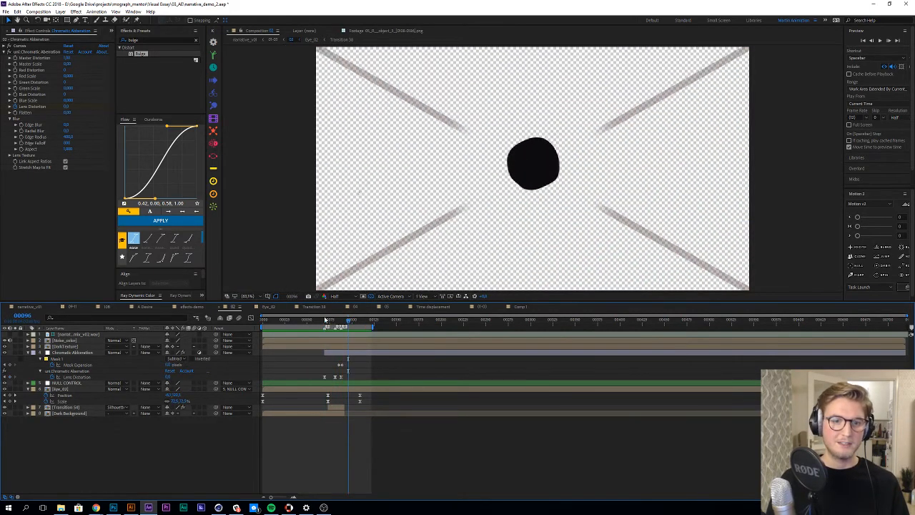
pyautogui.click(326, 324)
pyautogui.click(326, 323)
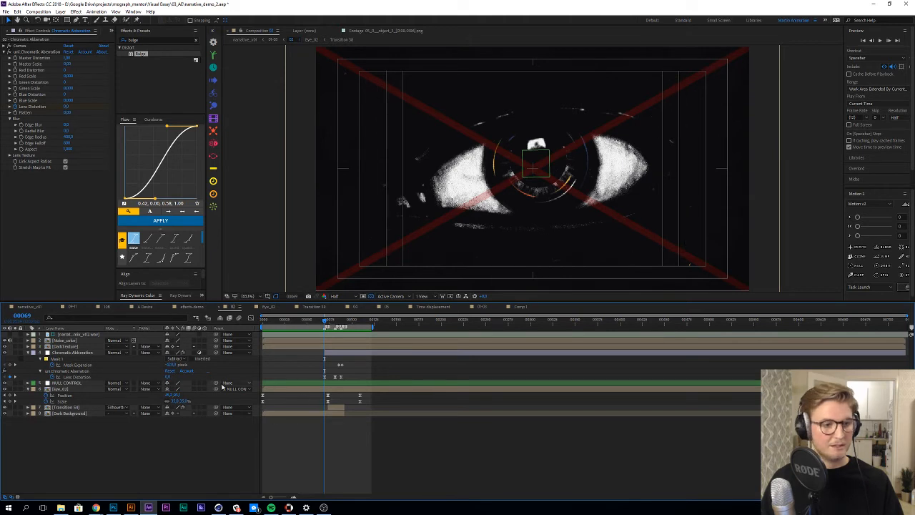
# Step: Reveal the NULL CONTROL layer's Rotation keyframes, deselect it and go to frame 62
pyautogui.click(267, 385)
pyautogui.press('u')
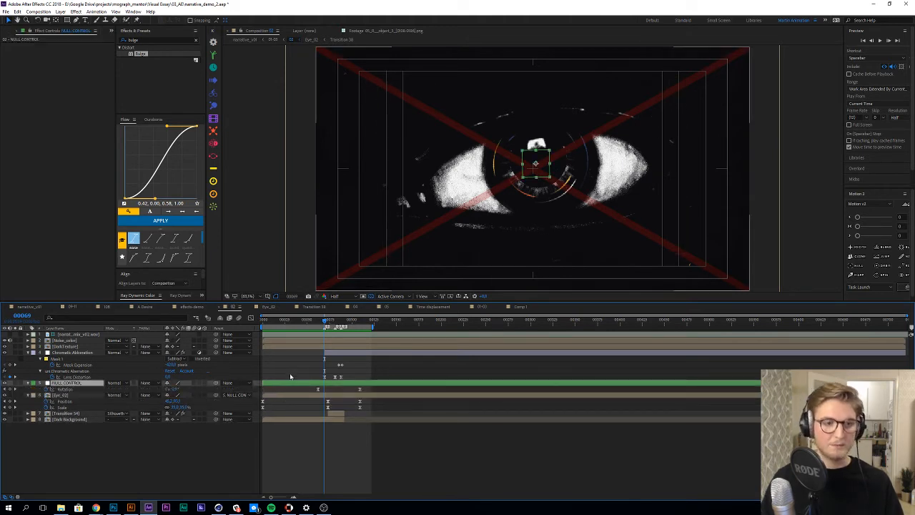
pyautogui.click(289, 371)
pyautogui.moveTo(324, 324); pyautogui.dragTo(319, 323)
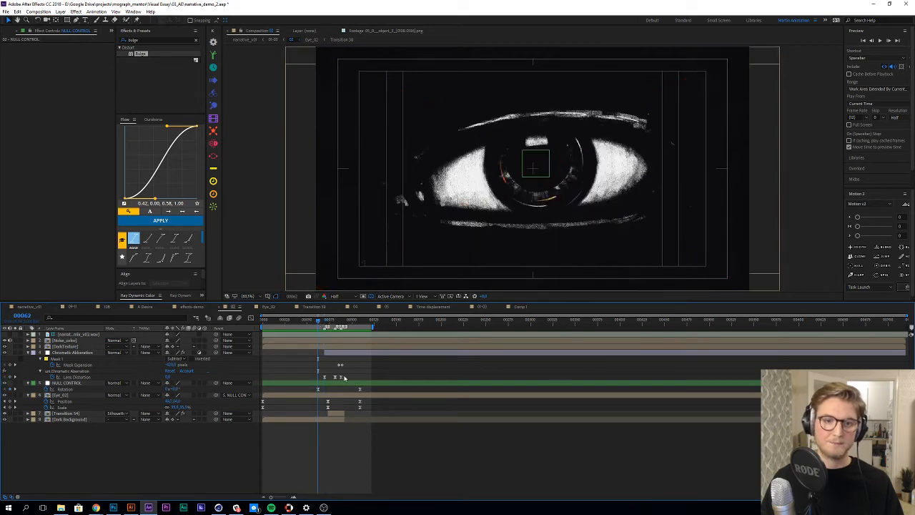
# Step: Play the rotating eye transition repeatedly from frames 62, 52 and 55 to examine the null's rotation
pyautogui.press('space')
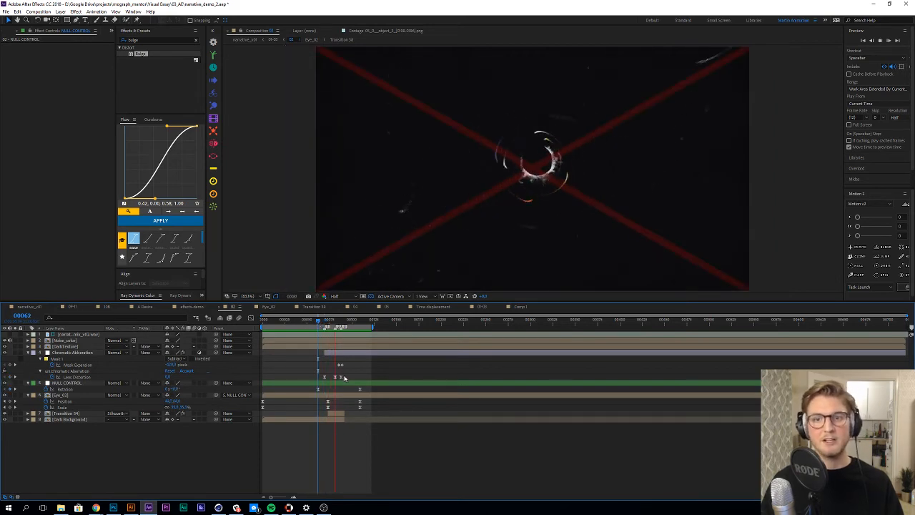
pyautogui.click(312, 322)
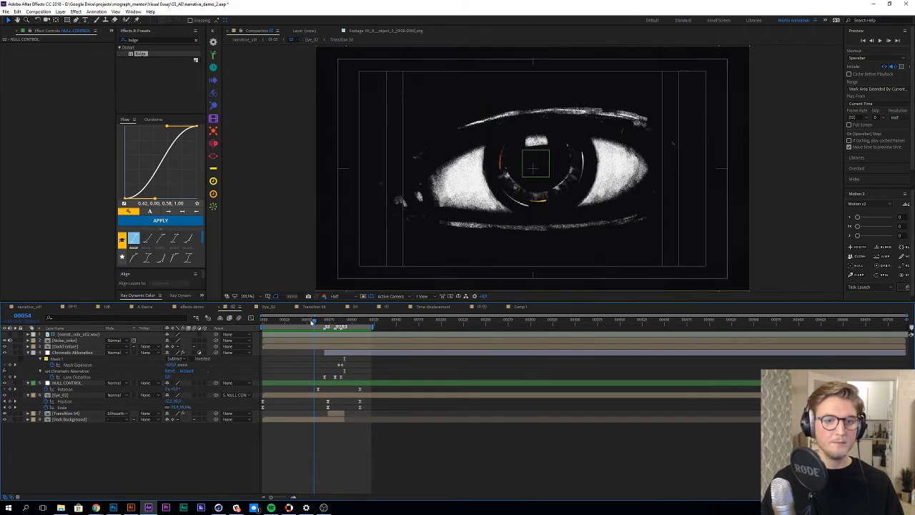
pyautogui.press('space')
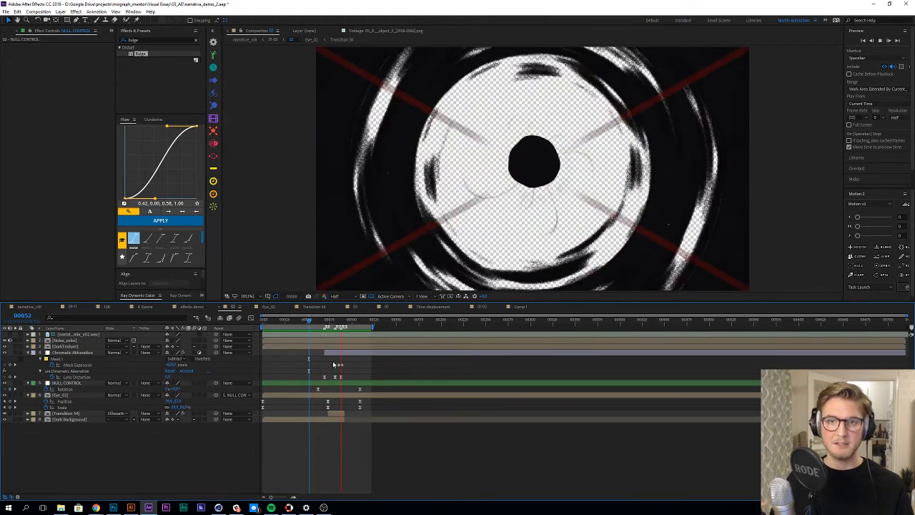
pyautogui.press('space')
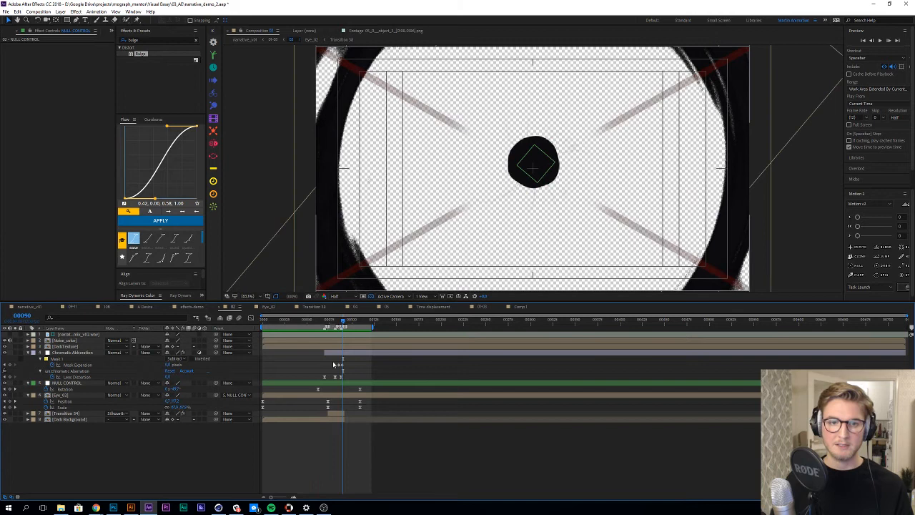
pyautogui.click(315, 322)
pyautogui.press('space')
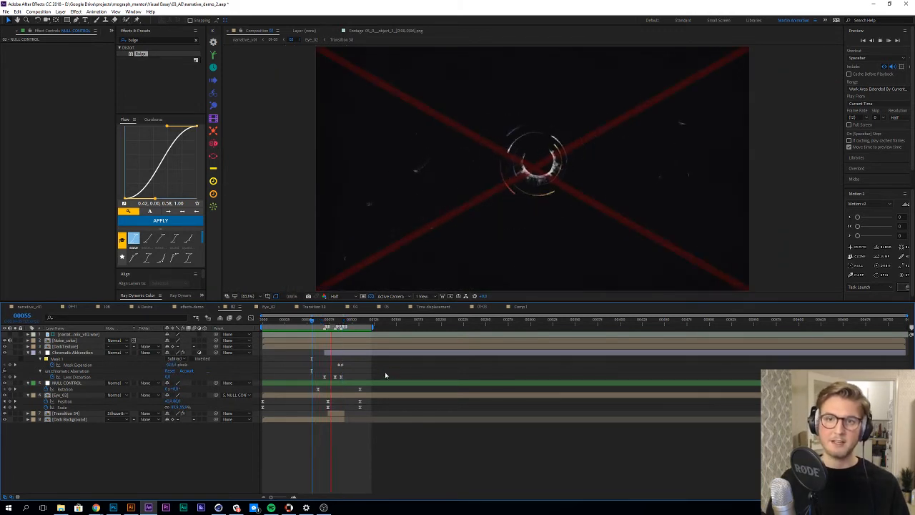
pyautogui.press('space')
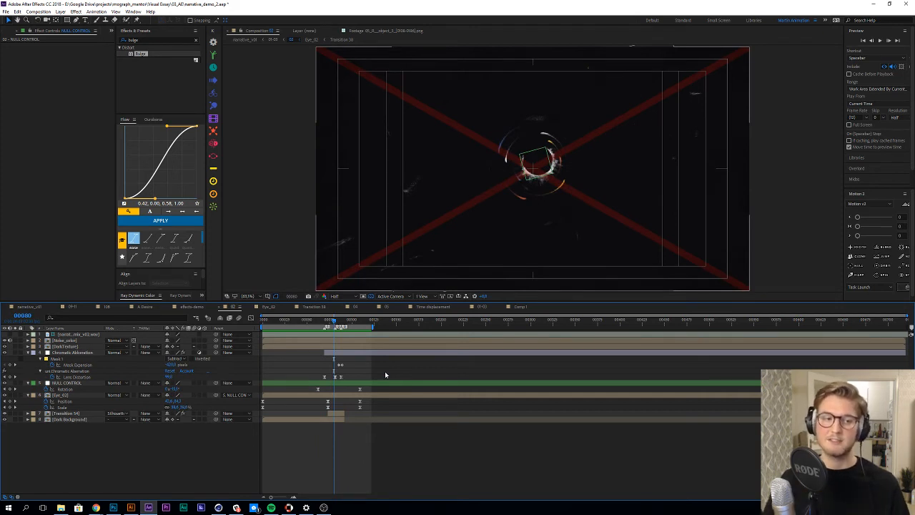
pyautogui.click(317, 324)
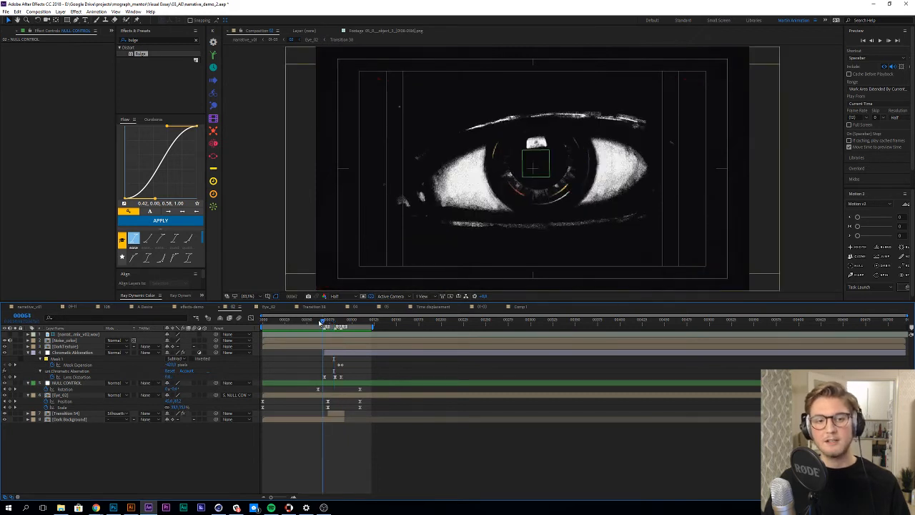
pyautogui.press('space')
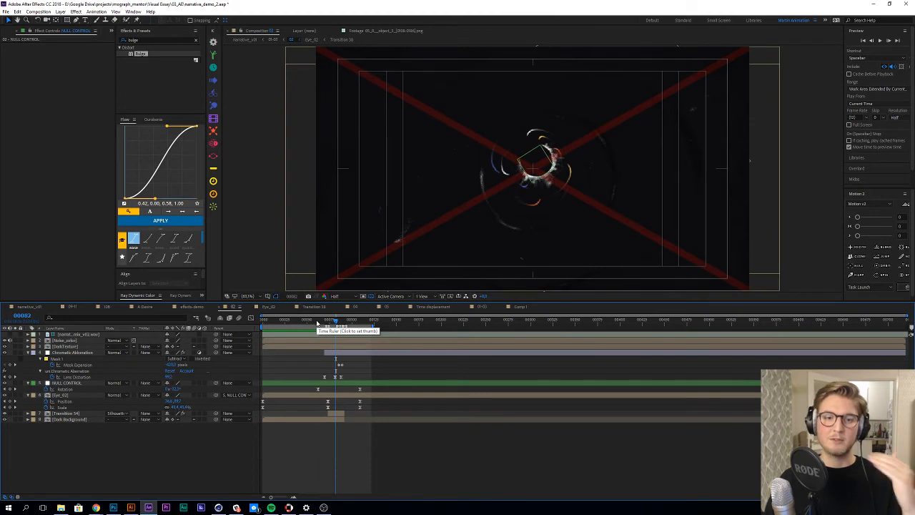
# Step: Return to frame 0 and play composition 02 through to frame 99
pyautogui.click(306, 323)
pyautogui.moveTo(306, 323); pyautogui.dragTo(263, 319)
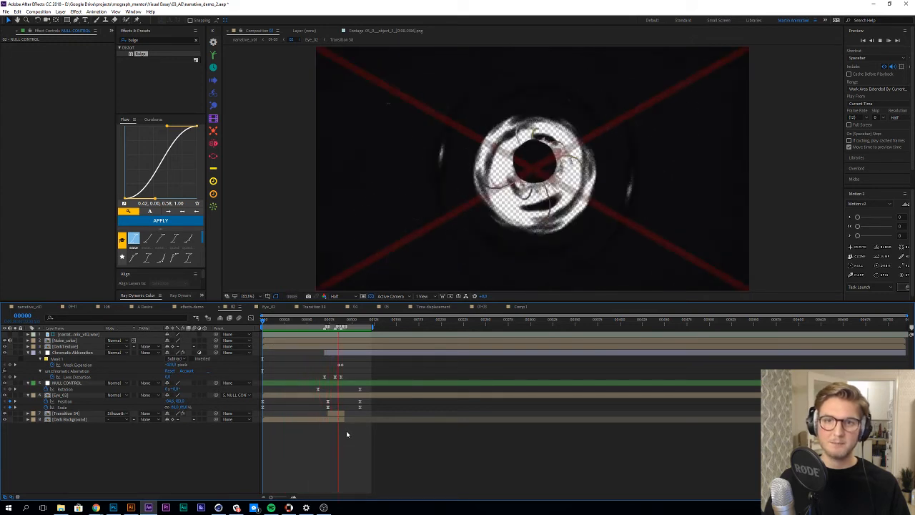
pyautogui.press('space')
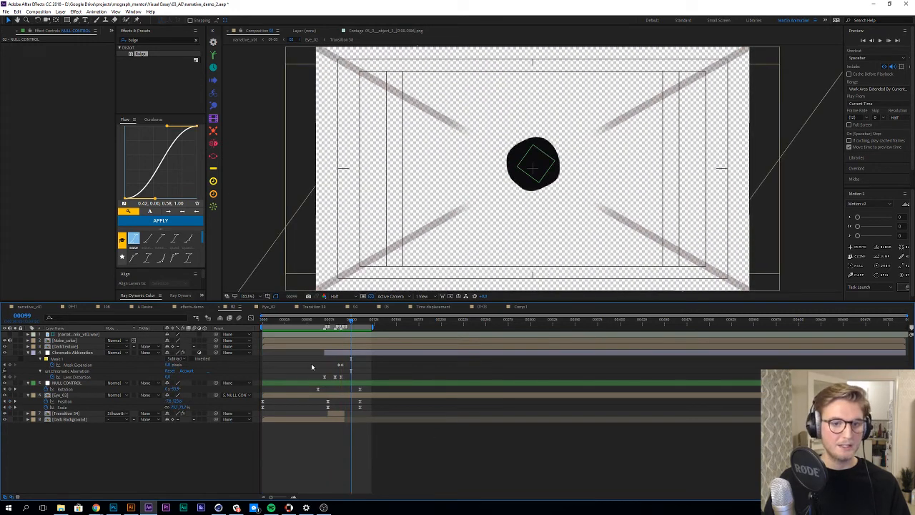
# Step: Switch to the parent composition that holds layers 01 and 02, go to frame 100 and clear the layer selection
pyautogui.press('Tab')
pyautogui.click(317, 337)
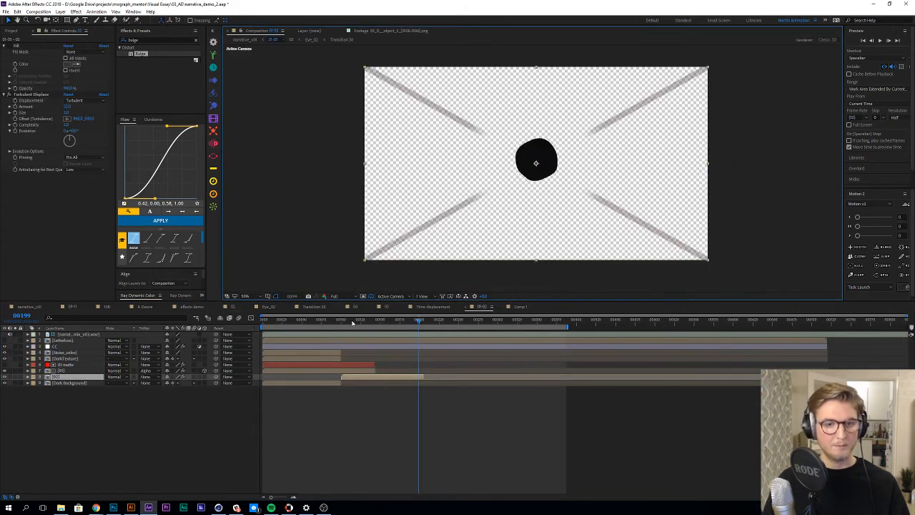
pyautogui.moveTo(351, 321); pyautogui.dragTo(341, 322)
pyautogui.click(375, 420)
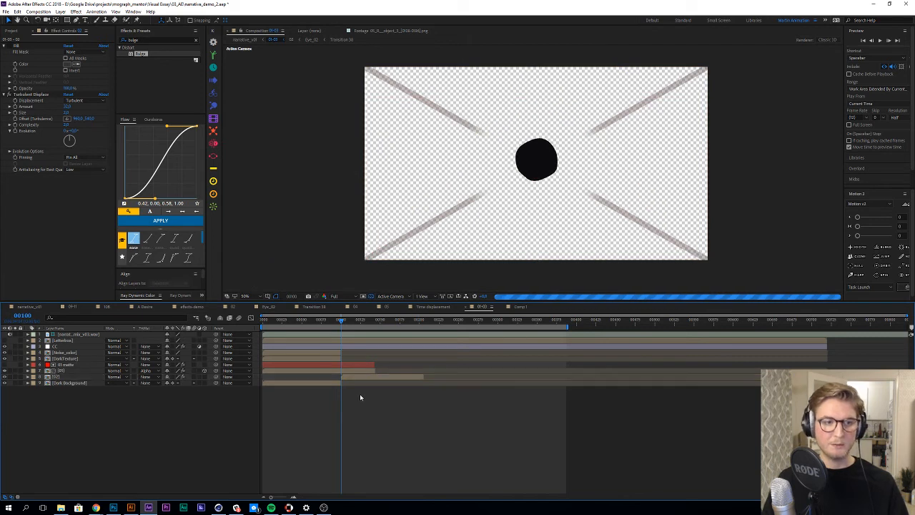
# Step: Reveal the keyframes of layer 01 and preview its text animation from frame 100 to frame 114
pyautogui.click(357, 373)
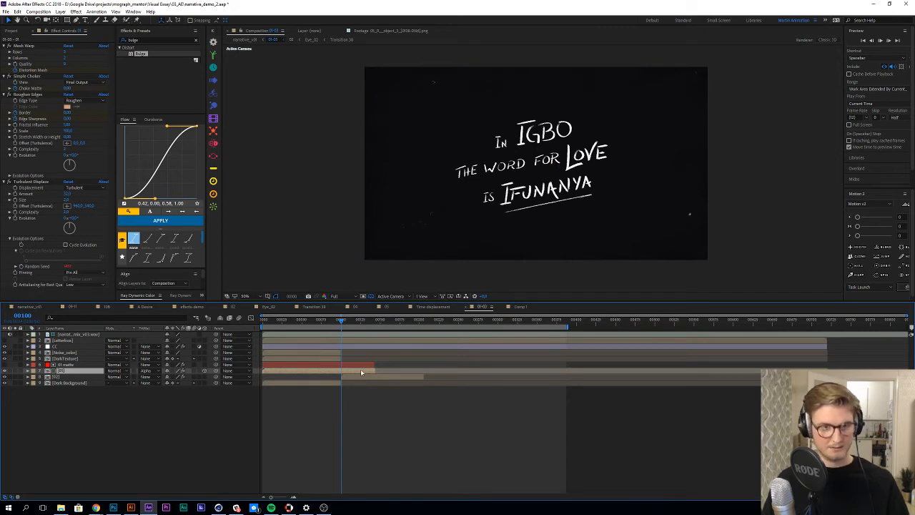
pyautogui.press('u')
pyautogui.press('space')
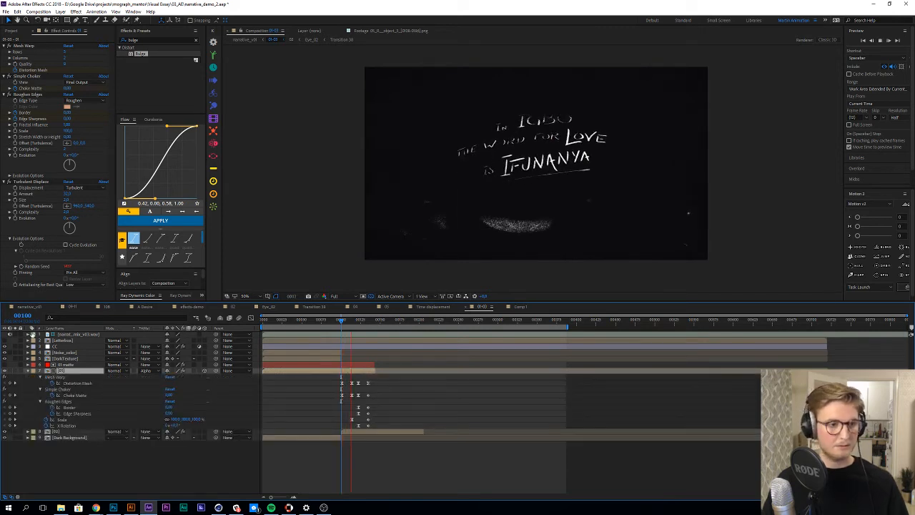
pyautogui.press('space')
# Step: Replay the text-to-eye transition from frame 101 and stop at frame 123
pyautogui.click(350, 322)
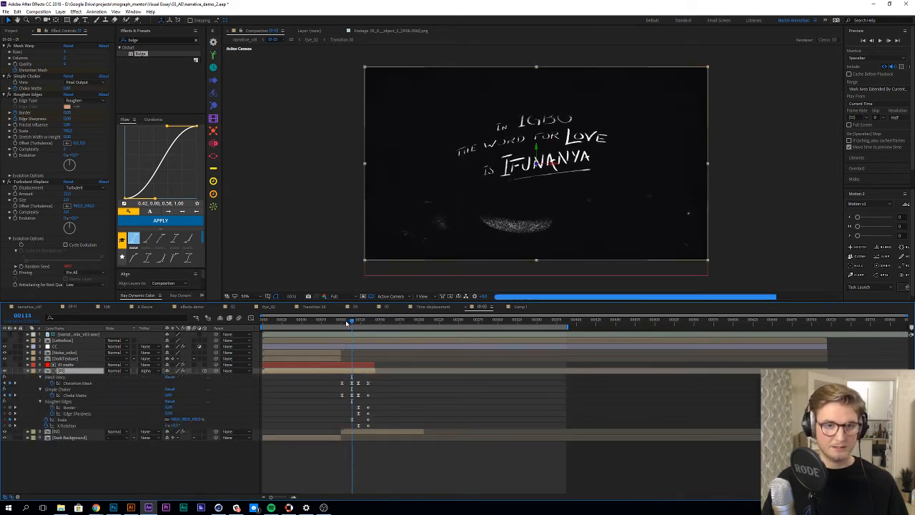
pyautogui.press('space')
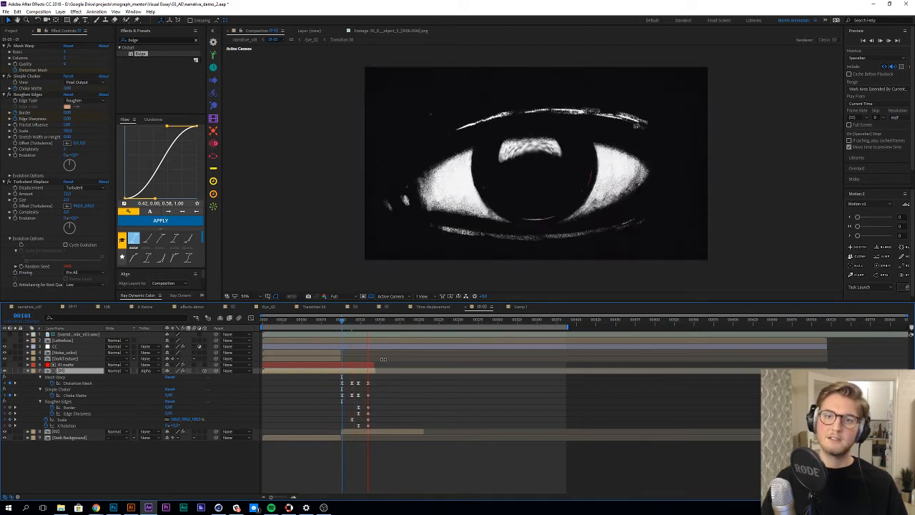
pyautogui.press('space')
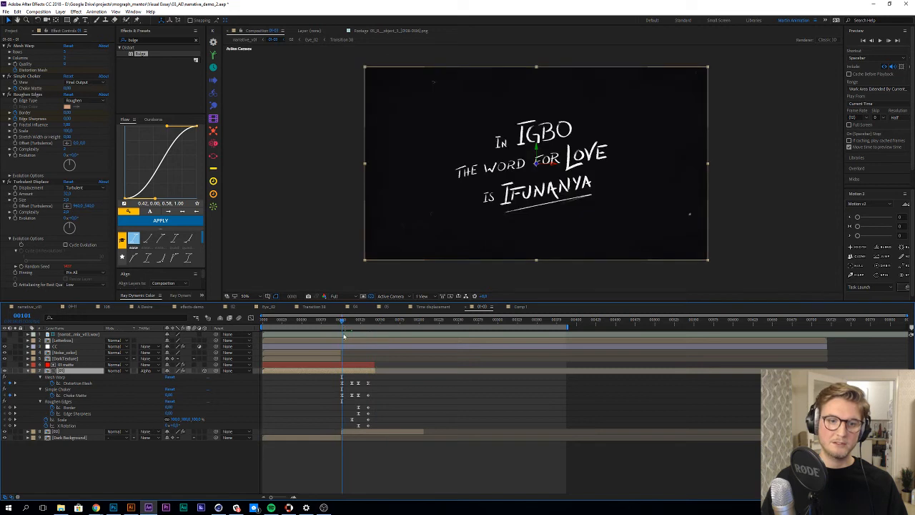
pyautogui.press('space')
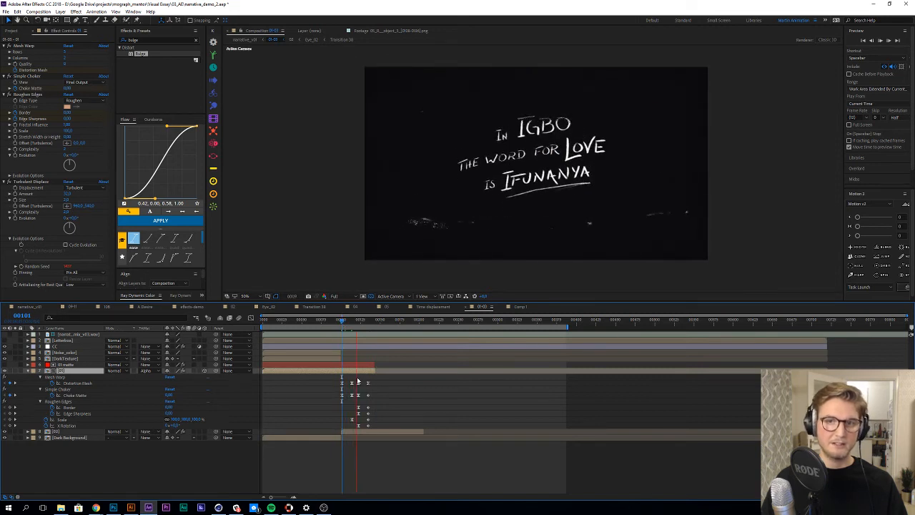
pyautogui.press('space')
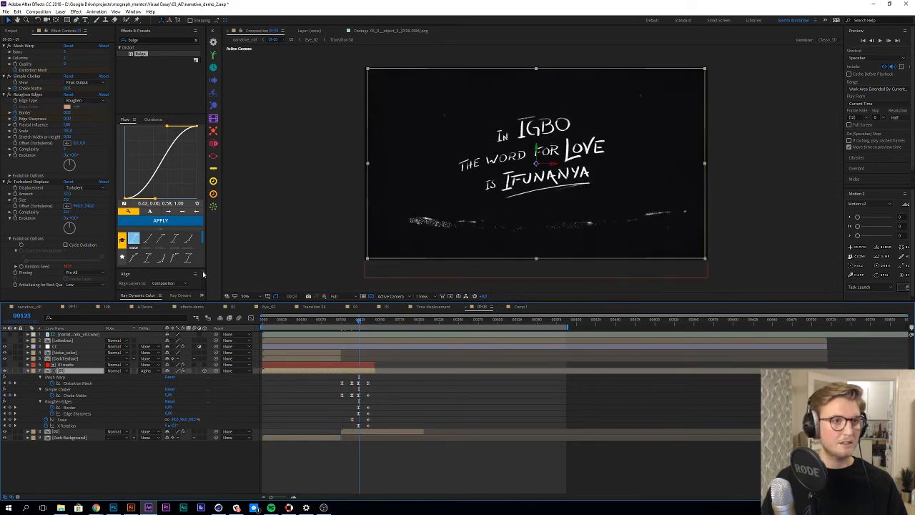
# Step: Collapse the settings of layer 01's four effects and single out Simple Choker, Roughen Edges and Turbulent Displace in turn
pyautogui.click(4, 46)
pyautogui.click(5, 52)
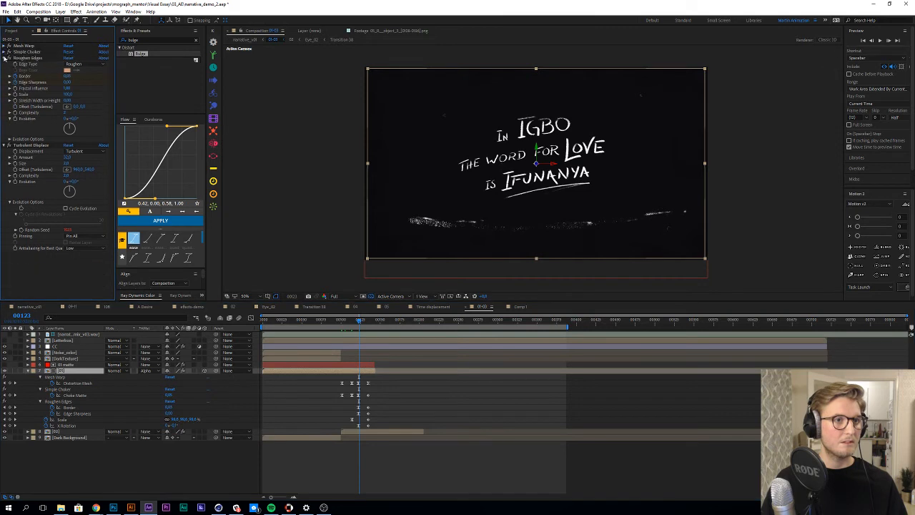
pyautogui.click(5, 58)
pyautogui.click(4, 64)
pyautogui.click(27, 52)
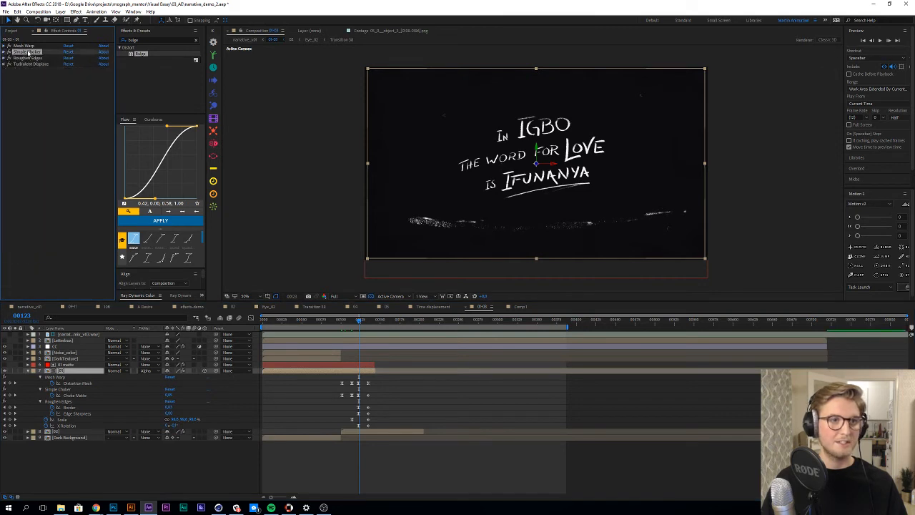
pyautogui.click(30, 58)
pyautogui.click(33, 63)
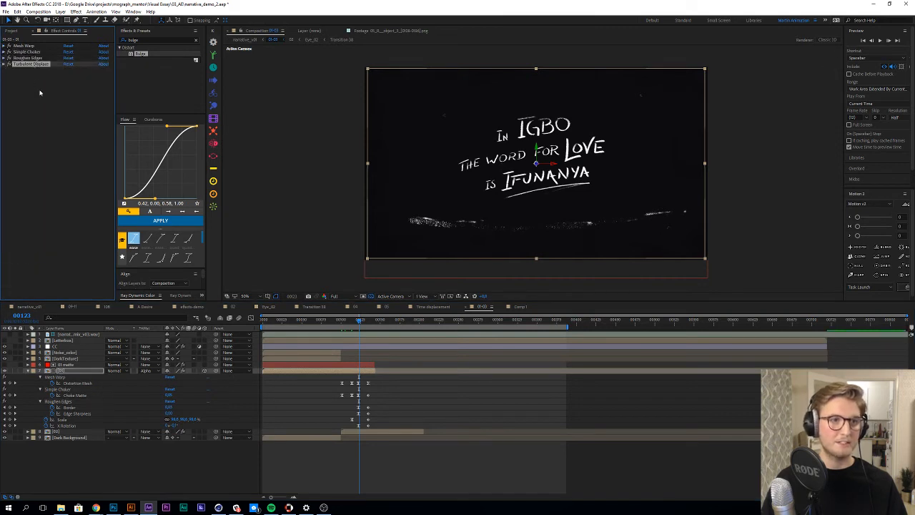
# Step: Select layer 01, replay its animation from frame 101 and show the Mesh Warp grid at frame 119
pyautogui.click(362, 372)
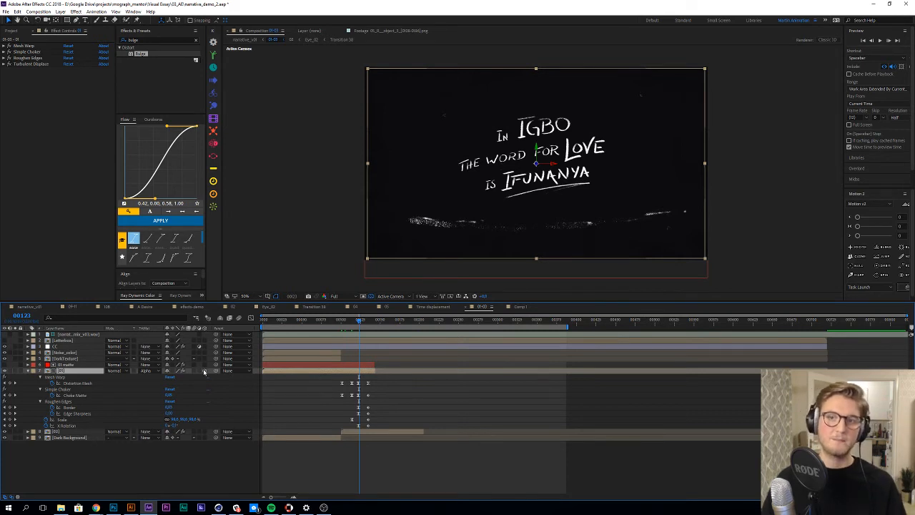
pyautogui.moveTo(355, 322); pyautogui.dragTo(343, 323)
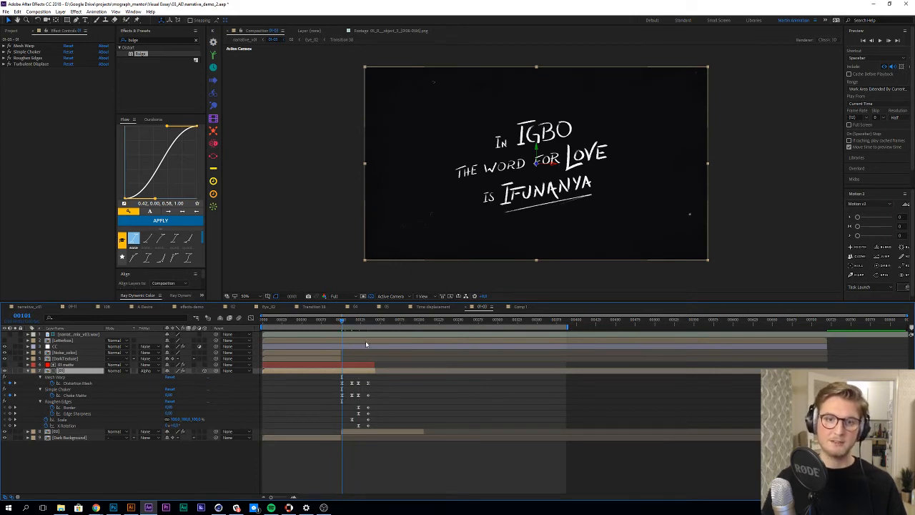
pyautogui.press('space')
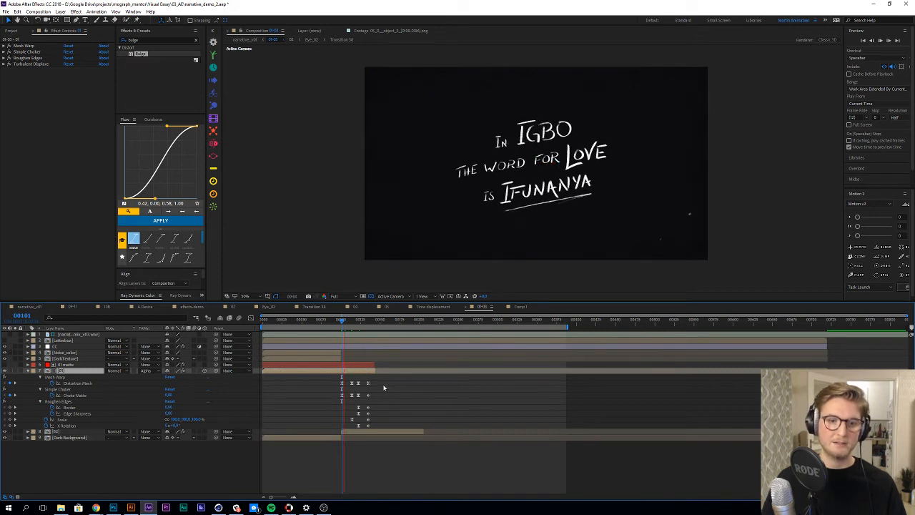
pyautogui.click(27, 46)
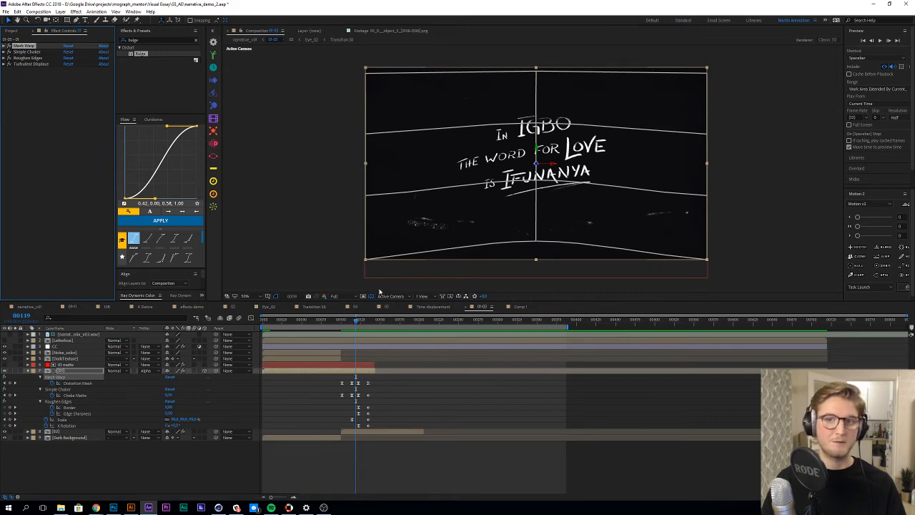
# Step: Scrub through the text-to-eye transition up to frame 142 and return to frame 101
pyautogui.moveTo(356, 321)
pyautogui.mouseDown()
pyautogui.moveTo(347, 321)
pyautogui.moveTo(357, 321)
pyautogui.mouseUp()
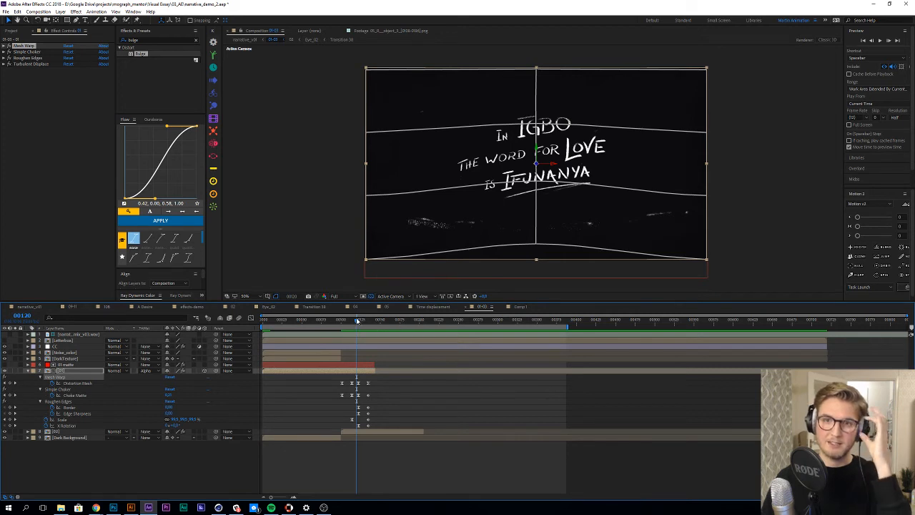
pyautogui.moveTo(356, 322)
pyautogui.mouseDown()
pyautogui.moveTo(347, 321)
pyautogui.moveTo(370, 323)
pyautogui.mouseUp()
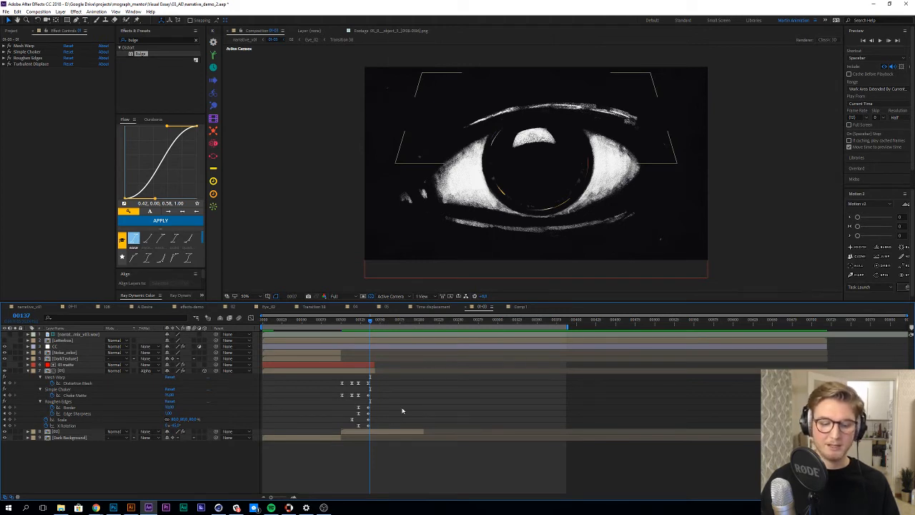
pyautogui.click(374, 321)
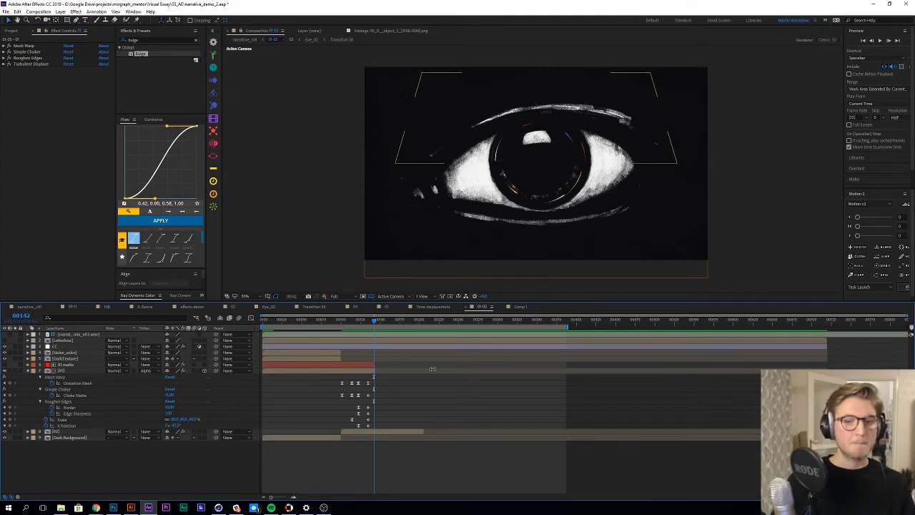
pyautogui.moveTo(355, 320); pyautogui.dragTo(343, 320)
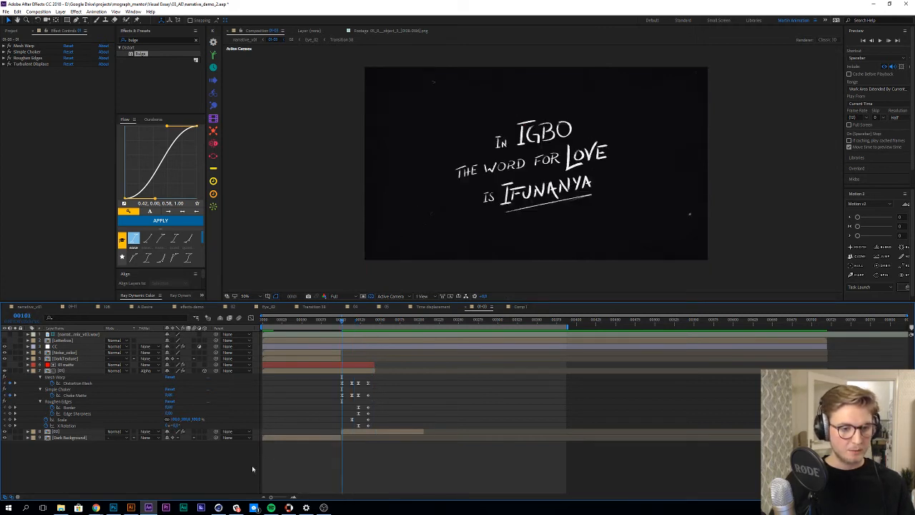
pyautogui.moveTo(96, 507)
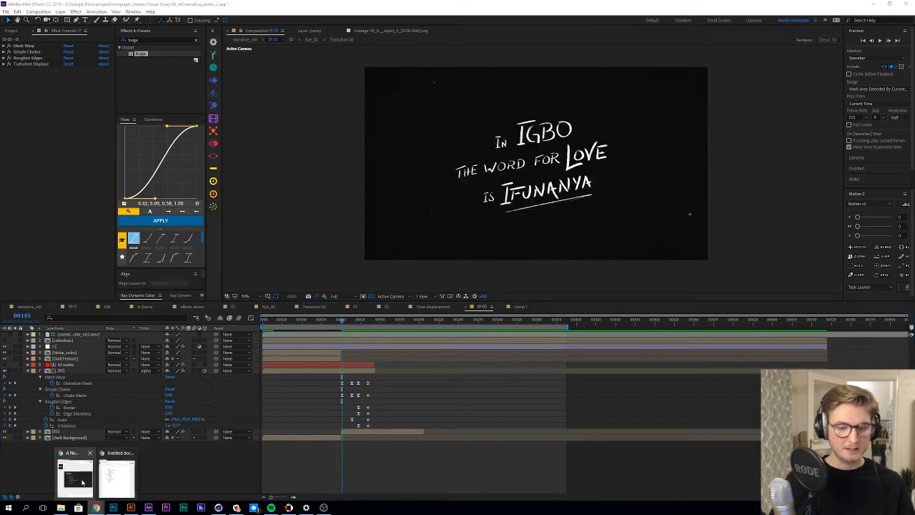
pyautogui.click(75, 478)
pyautogui.click(543, 438)
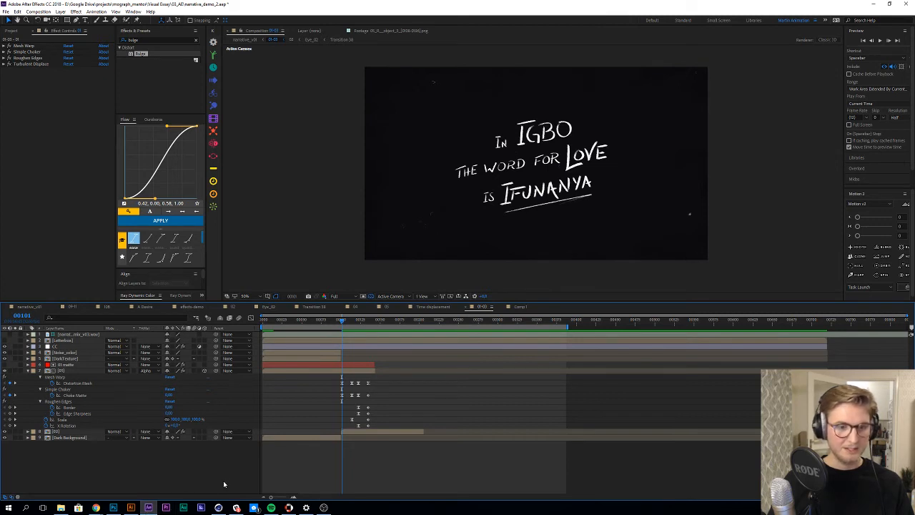
pyautogui.click(450, 431)
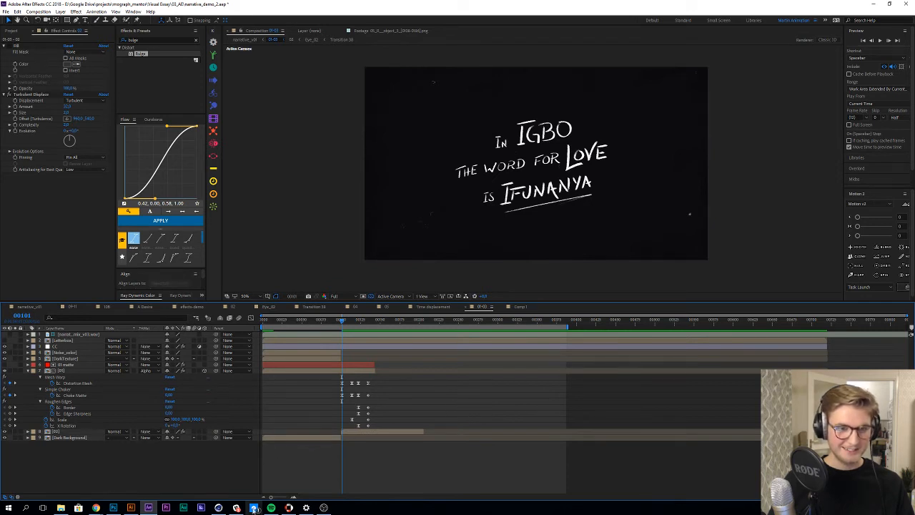
# Step: Switch to Cinema 4D and close the Render Settings window
pyautogui.moveTo(237, 508)
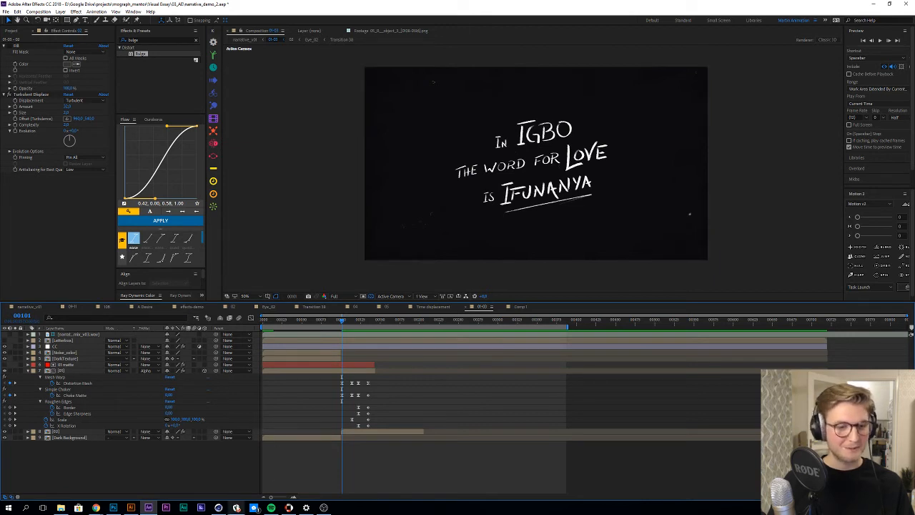
pyautogui.click(220, 508)
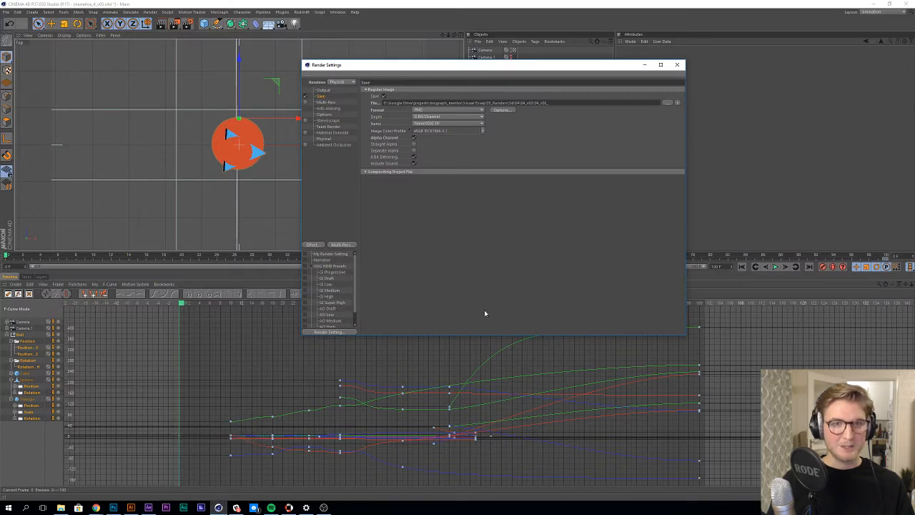
pyautogui.click(678, 65)
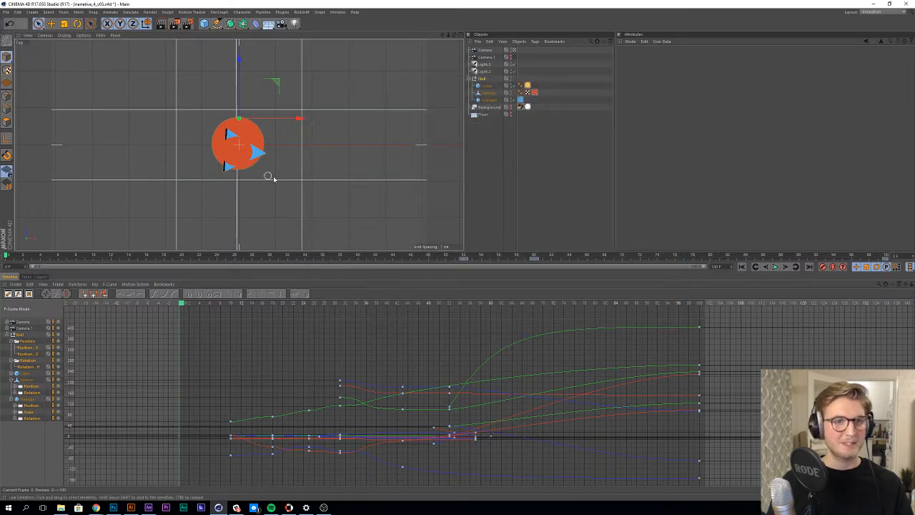
# Step: Choose narrative_4_v03.c4d as the active project and change the interface layout to Standard
pyautogui.press('v')
pyautogui.moveTo(303, 151)
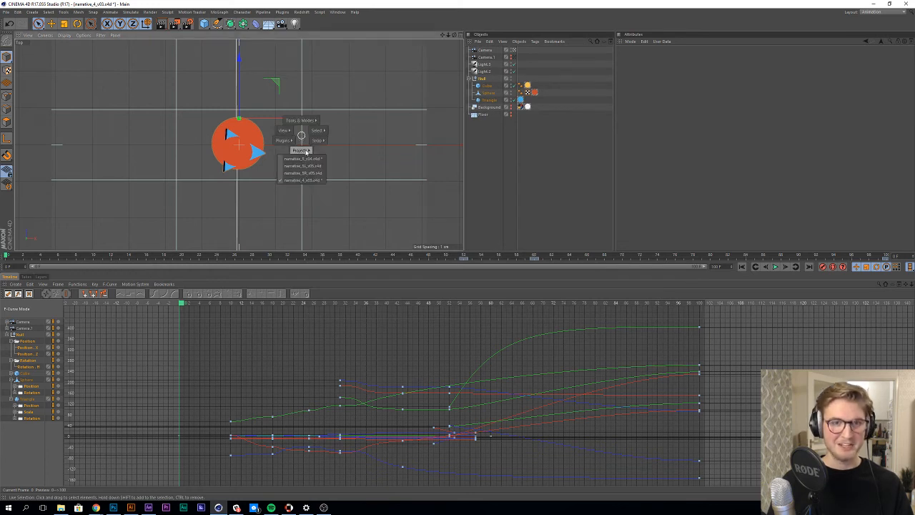
pyautogui.click(312, 181)
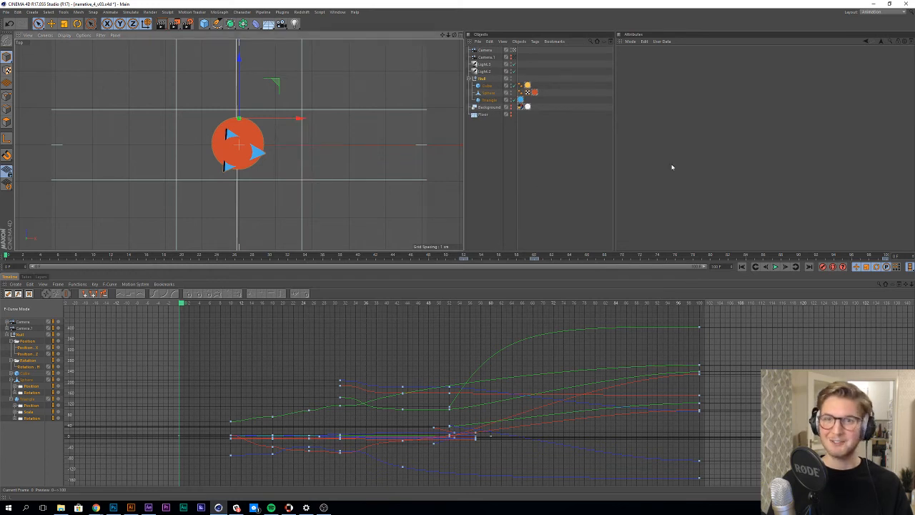
pyautogui.click(886, 13)
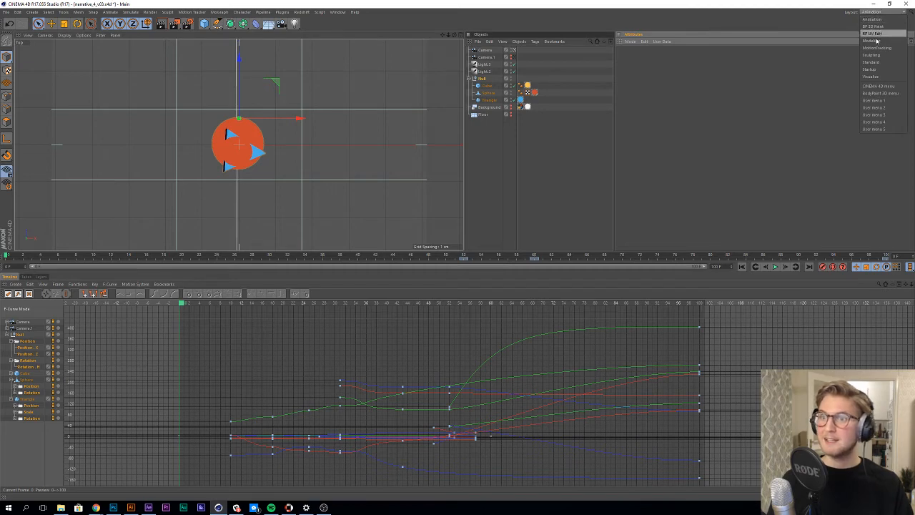
pyautogui.click(872, 62)
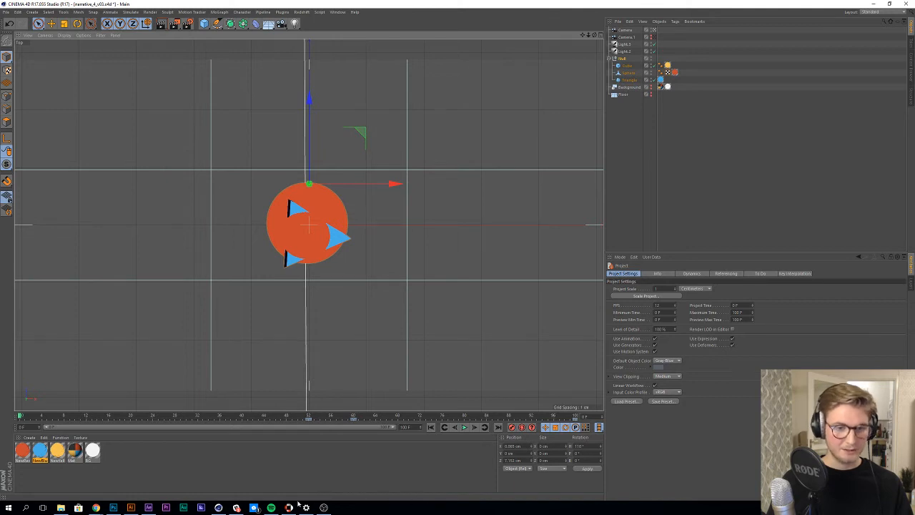
# Step: Switch back to After Effects, open the main narrative composition and move to frame 175
pyautogui.click(149, 507)
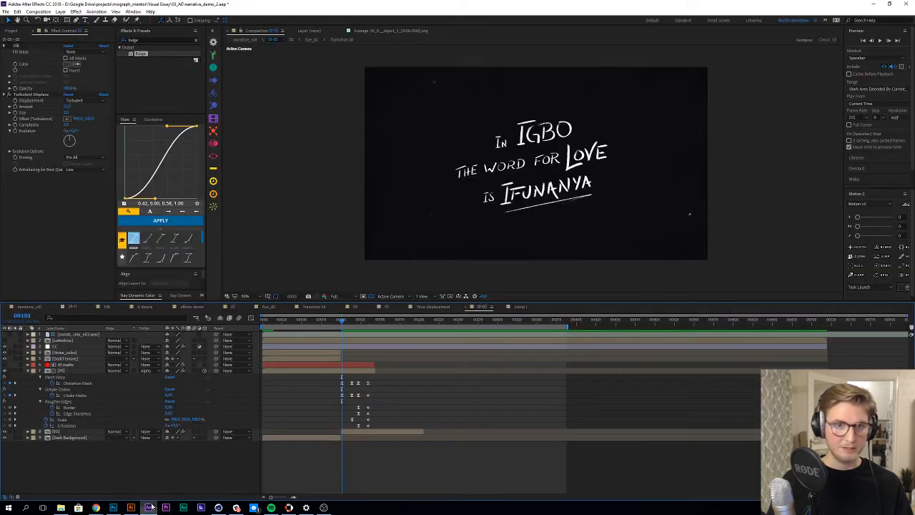
pyautogui.press('Tab')
pyautogui.click(399, 393)
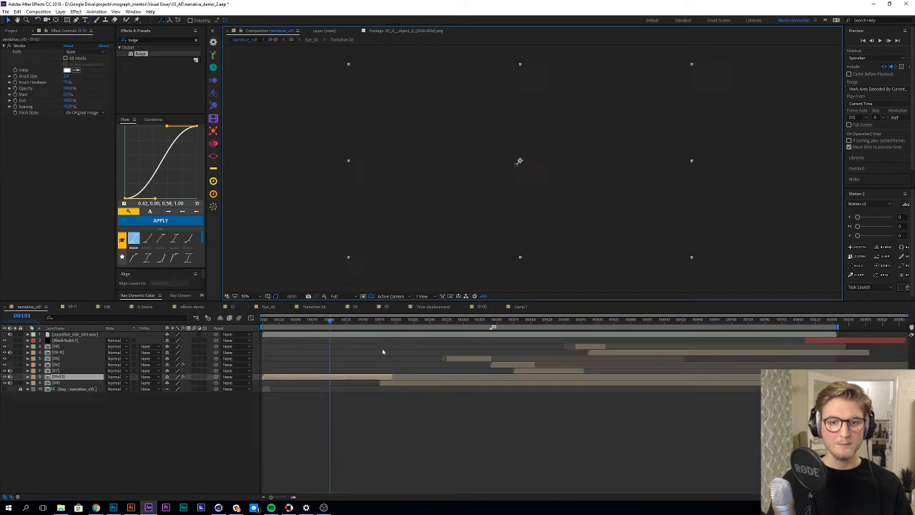
pyautogui.click(357, 321)
pyautogui.moveTo(358, 320); pyautogui.dragTo(380, 322)
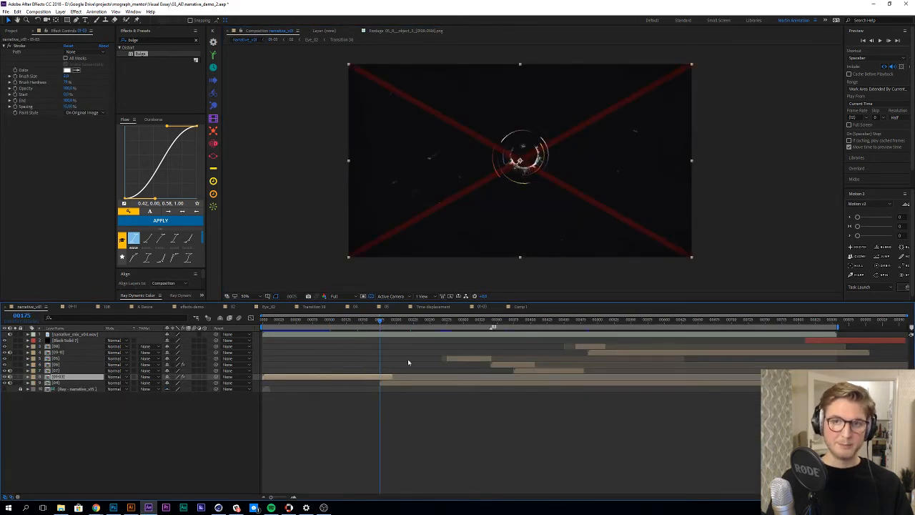
# Step: Play the main composition from frame 175 through the coloured shapes and park the playhead on frame 261
pyautogui.press('space')
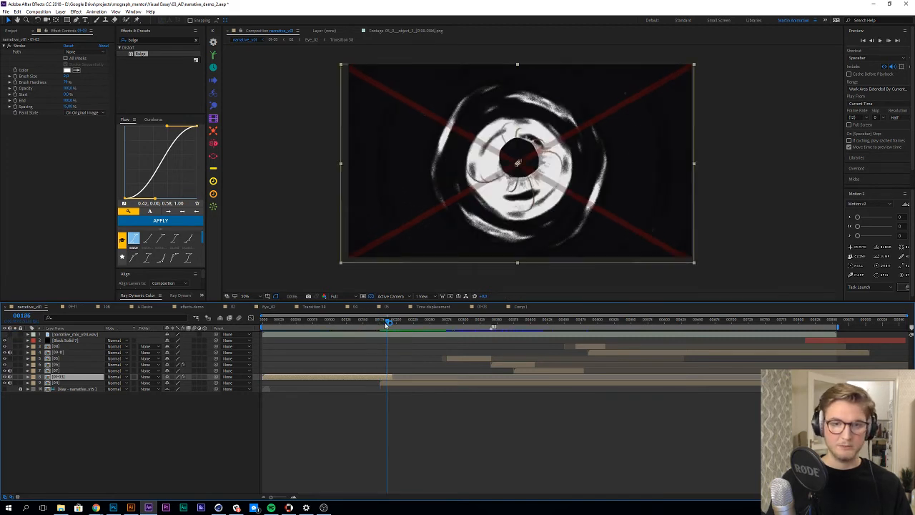
pyautogui.press('space')
pyautogui.press('space')
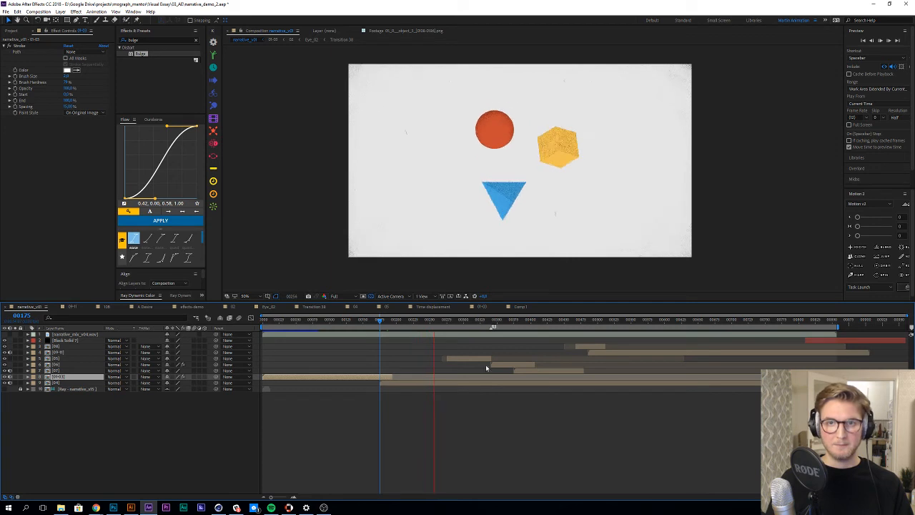
pyautogui.press('space')
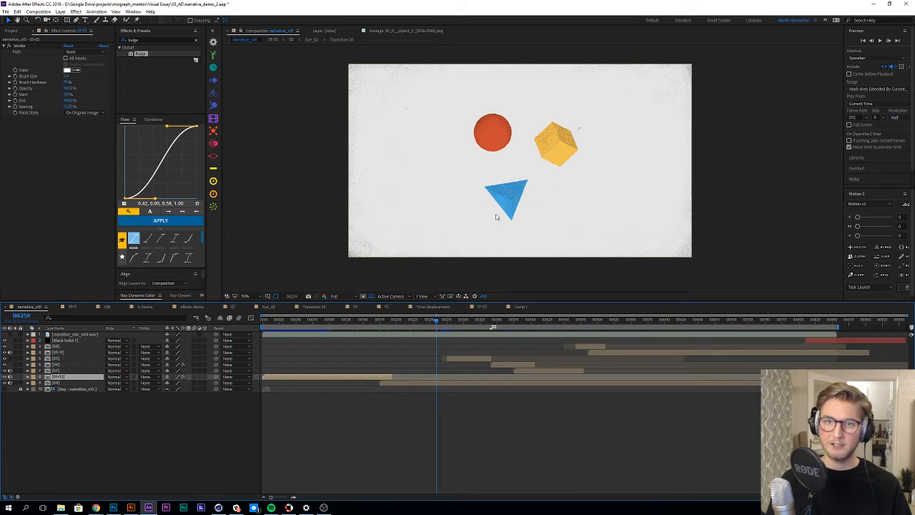
pyautogui.moveTo(429, 322)
pyautogui.mouseDown()
pyautogui.moveTo(415, 322)
pyautogui.moveTo(437, 331)
pyautogui.mouseUp()
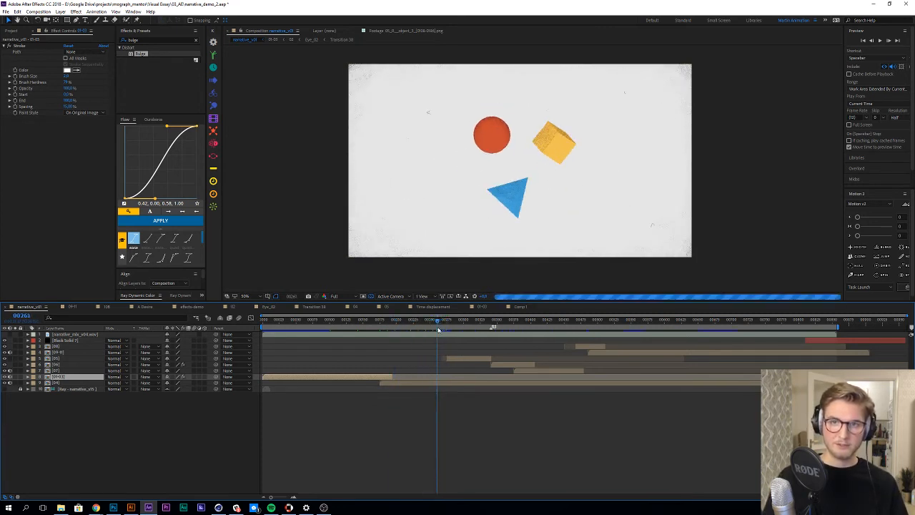
# Step: Clear the layer selection and enlarge the preview to 100% around the sphere, cube and triangle
pyautogui.click(477, 182)
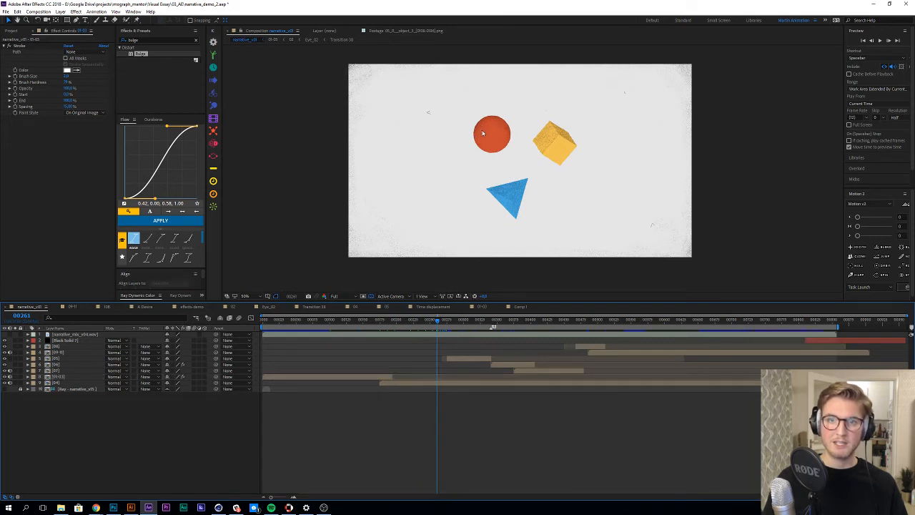
pyautogui.scroll(1, 505, 126)
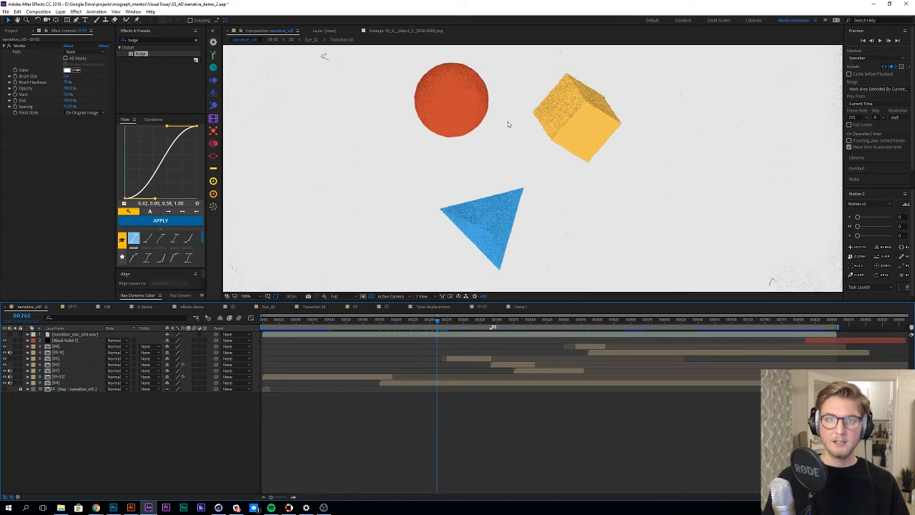
pyautogui.moveTo(507, 122); pyautogui.dragTo(499, 132)
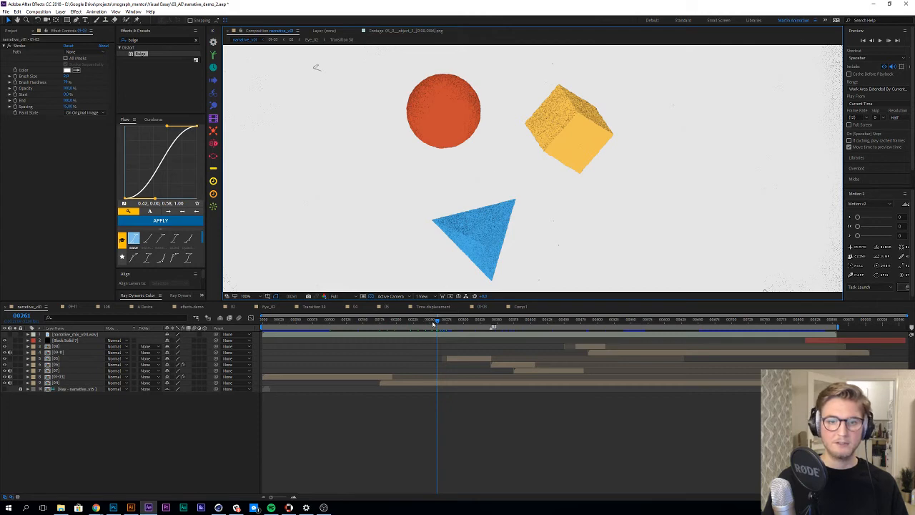
# Step: Replay the animated shapes from frame 221 and stop at frame 267
pyautogui.moveTo(428, 323); pyautogui.dragTo(411, 322)
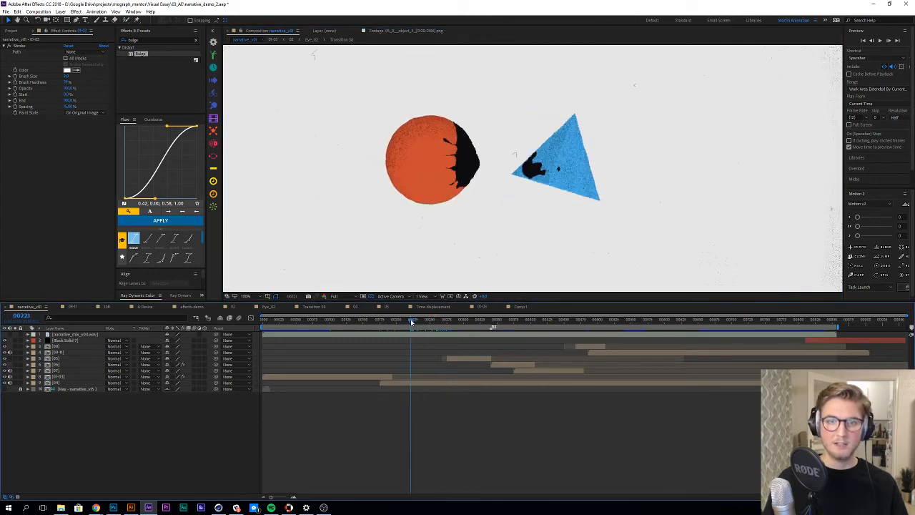
pyautogui.press('space')
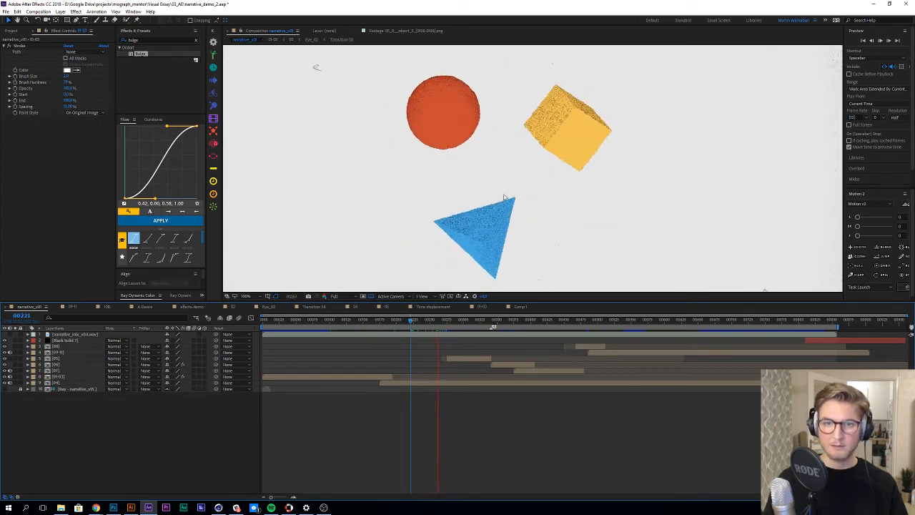
pyautogui.press('space')
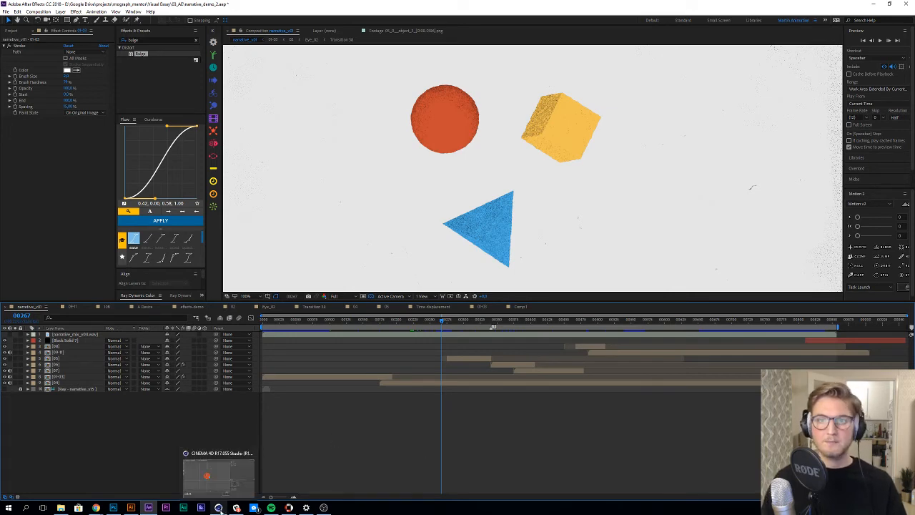
# Step: Switch to Cinema 4D and clear the object selection in the shapes project
pyautogui.click(218, 508)
pyautogui.click(545, 266)
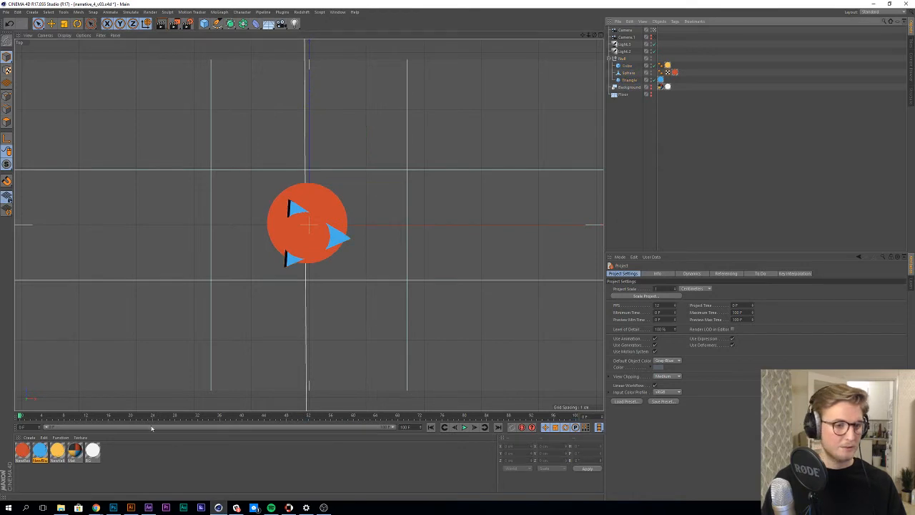
# Step: Scrub the shapes animation to frame 55 and leave the camera view for a free perspective view around the shapes
pyautogui.moveTo(143, 420); pyautogui.dragTo(326, 400)
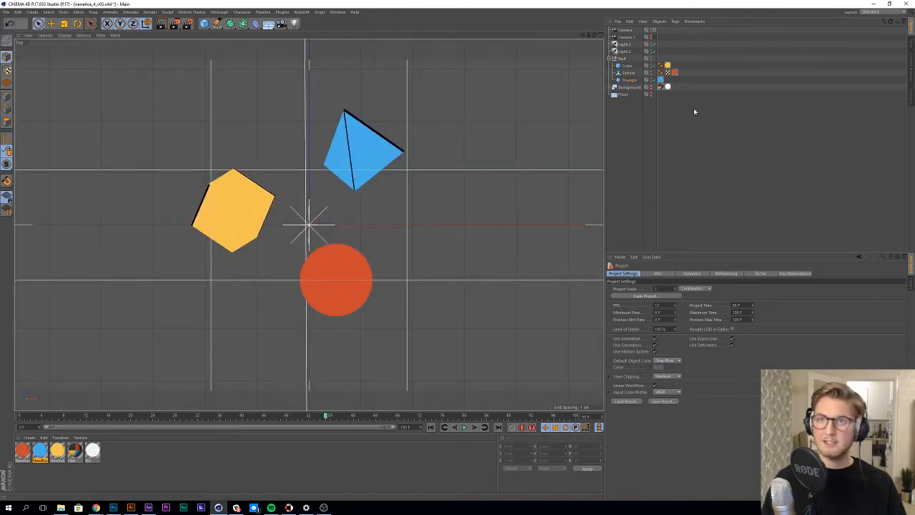
pyautogui.click(656, 30)
pyautogui.click(654, 37)
pyautogui.click(653, 37)
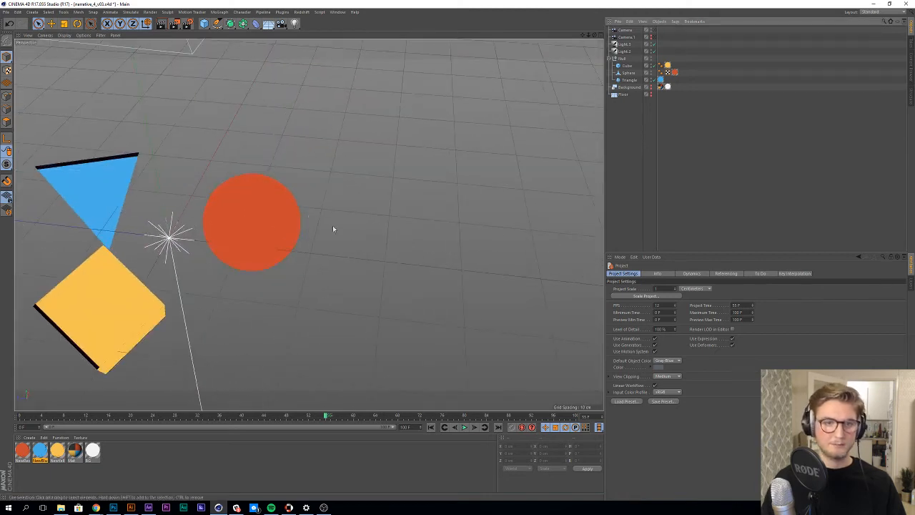
pyautogui.moveTo(214, 233); pyautogui.dragTo(370, 231)
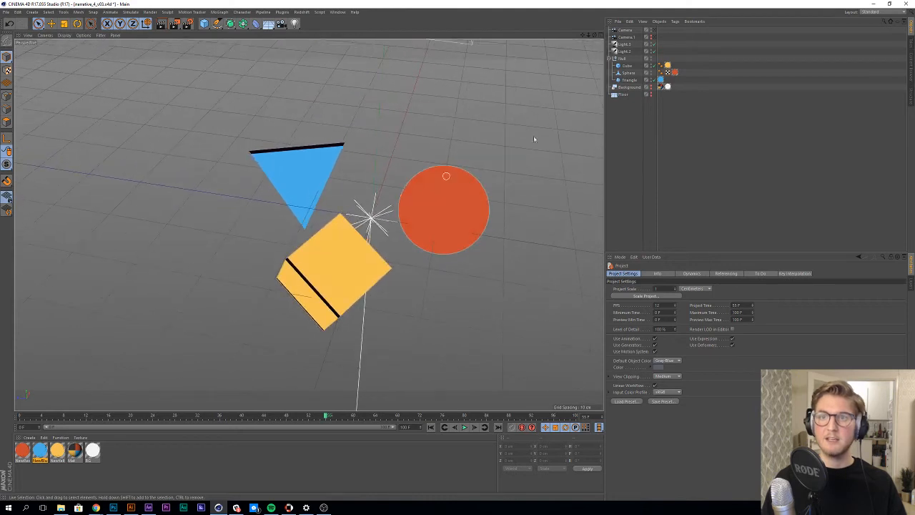
# Step: Inspect the general settings of the two infinite lights in the scene
pyautogui.click(627, 52)
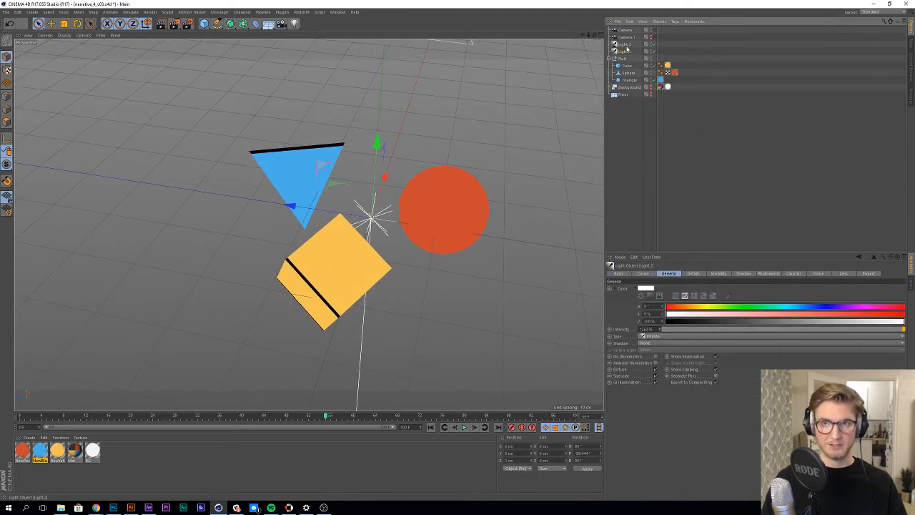
pyautogui.click(625, 58)
pyautogui.click(627, 51)
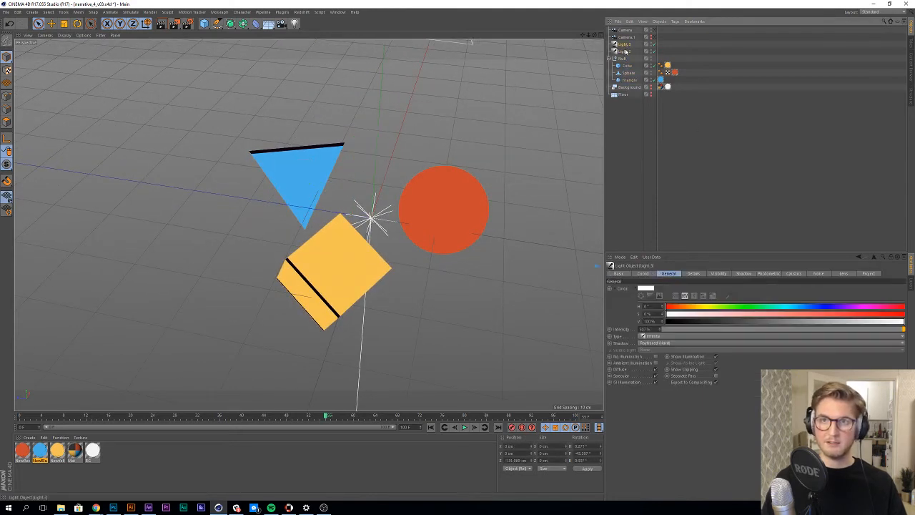
pyautogui.click(626, 52)
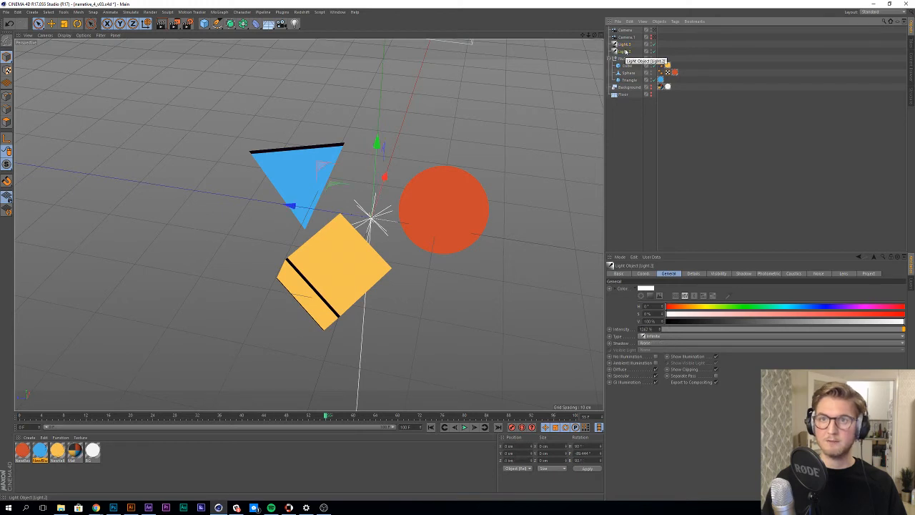
pyautogui.click(626, 47)
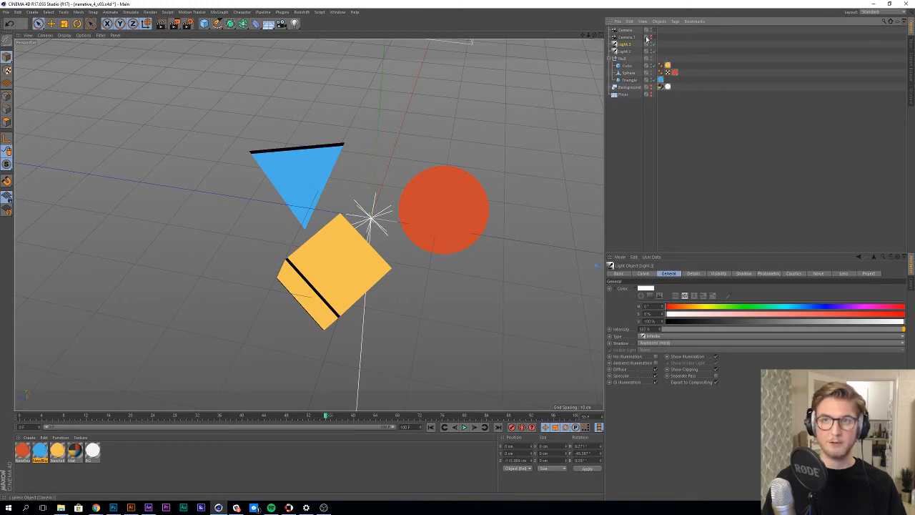
# Step: Look through the Top-projection camera, show its object properties and return to the free perspective view around the shapes
pyautogui.click(655, 31)
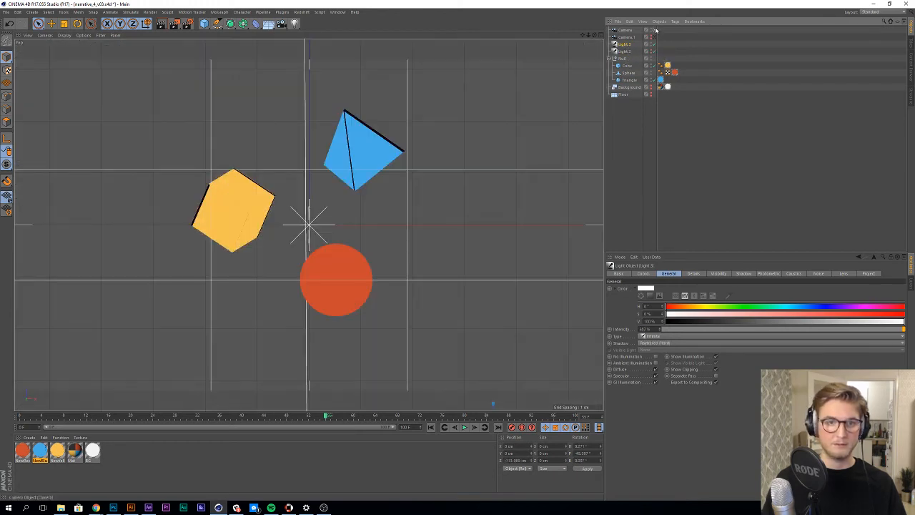
pyautogui.click(626, 51)
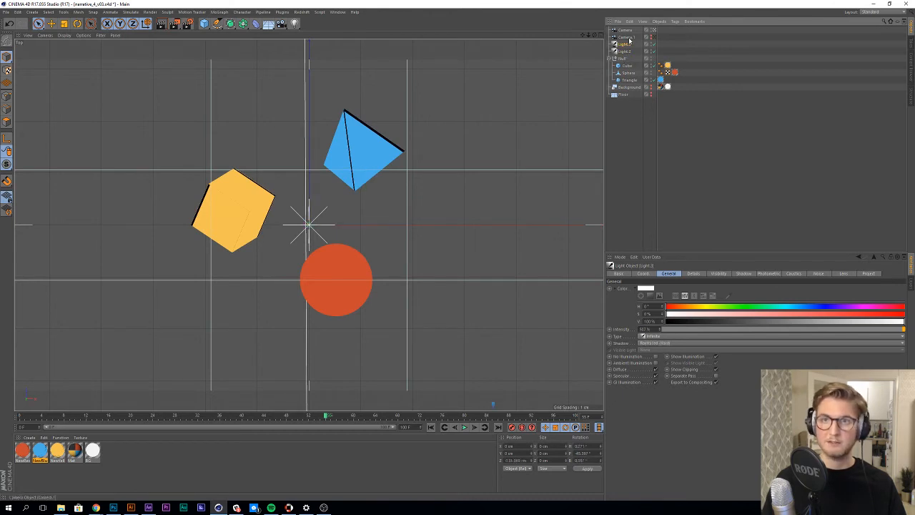
pyautogui.click(628, 31)
pyautogui.click(654, 30)
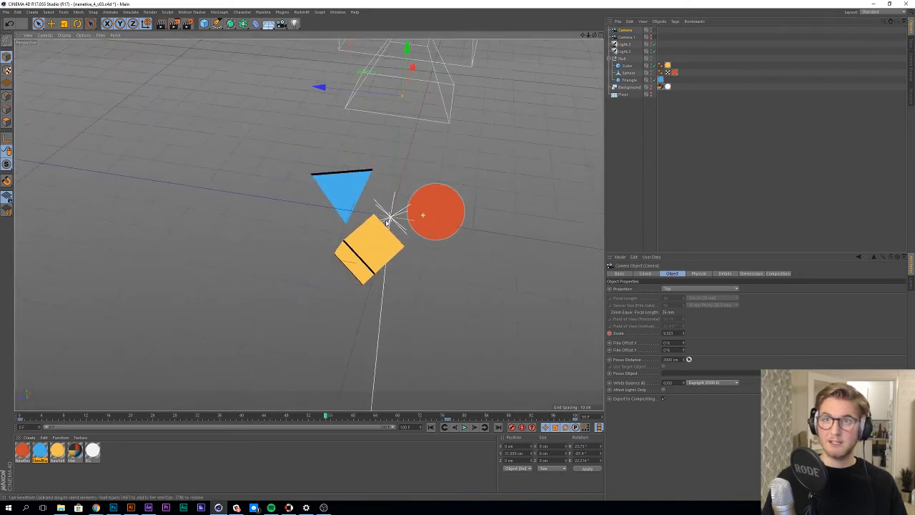
pyautogui.moveTo(428, 189); pyautogui.dragTo(378, 182)
pyautogui.moveTo(334, 202); pyautogui.dragTo(334, 191)
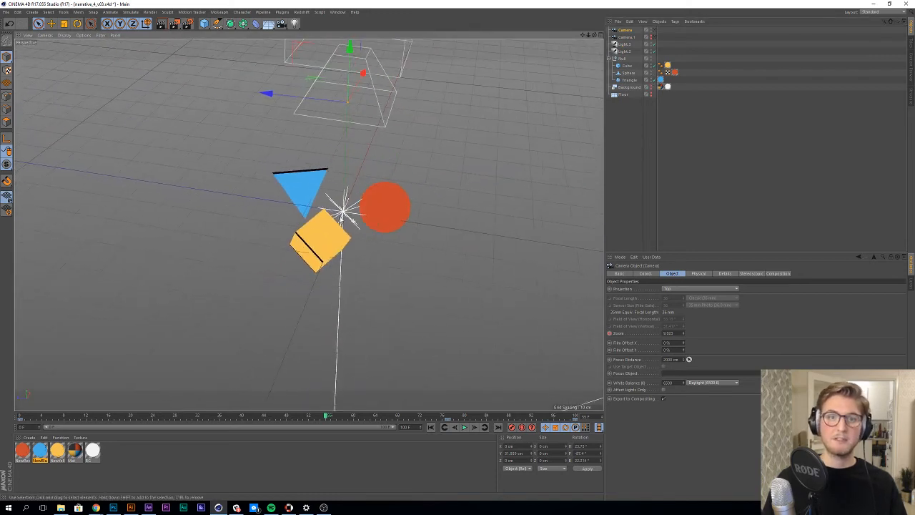
# Step: Render the triangle, sphere and cube in the viewport from two different angles
pyautogui.moveTo(332, 225); pyautogui.dragTo(382, 140)
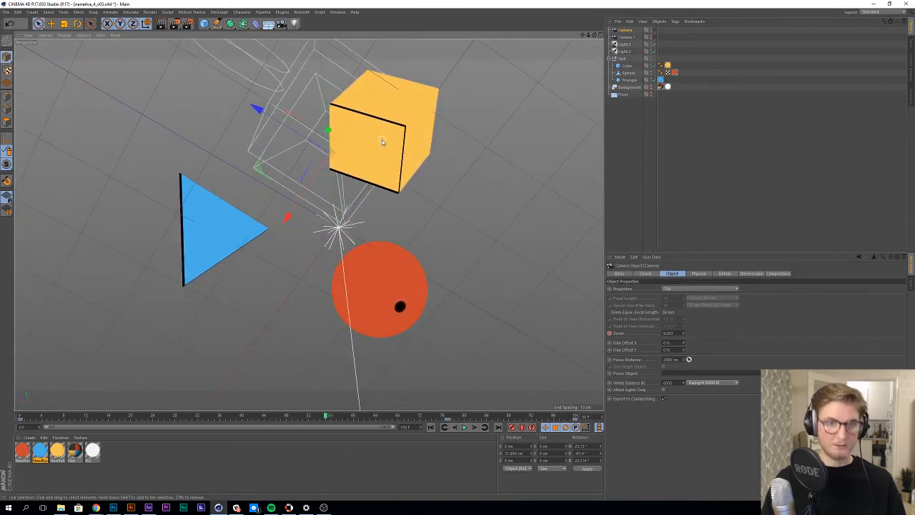
pyautogui.hotkey('alt', 'r')
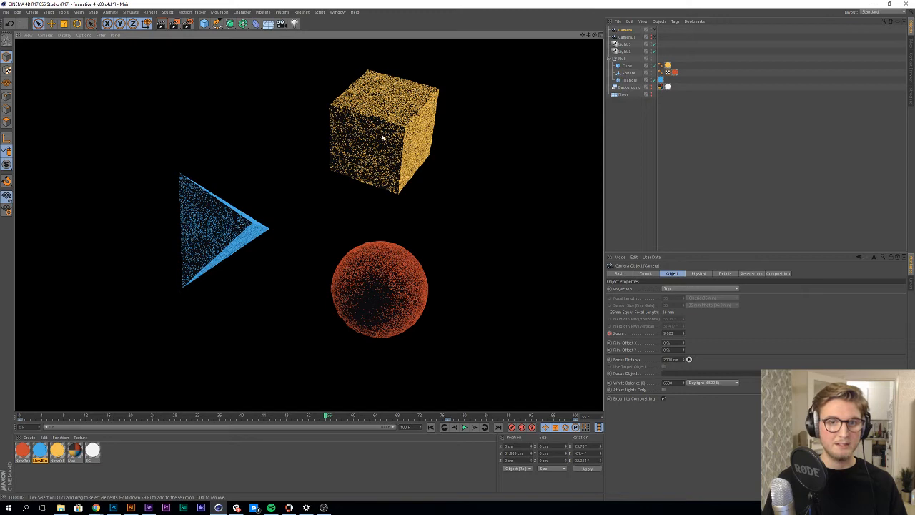
pyautogui.moveTo(395, 170); pyautogui.dragTo(365, 213)
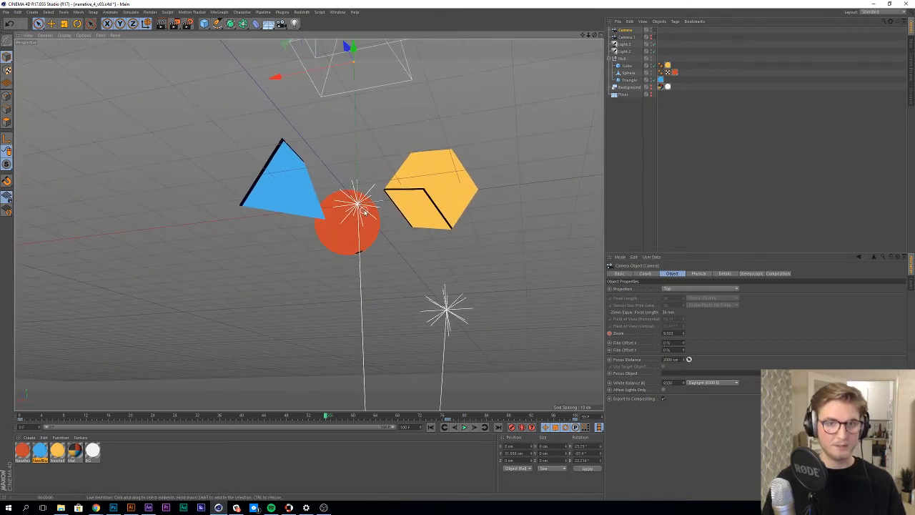
pyautogui.hotkey('alt', 'r')
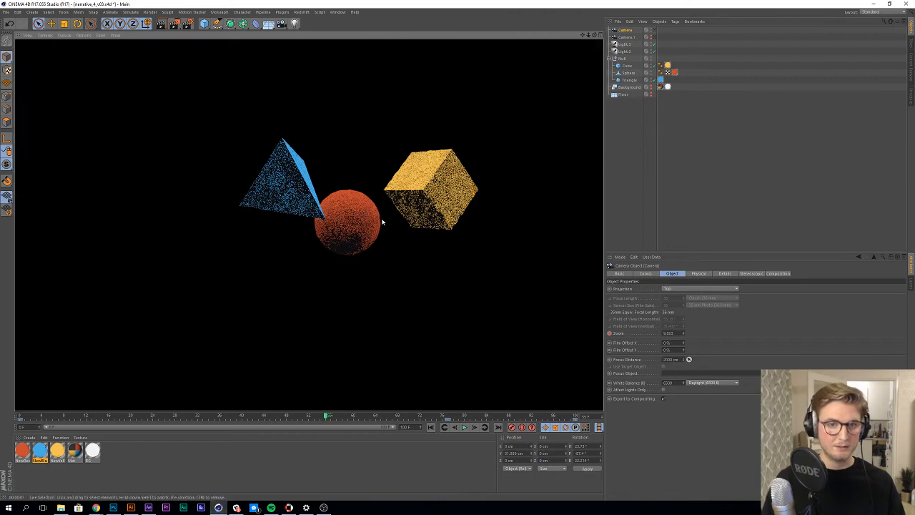
# Step: Open the NewYellow material for editing and render the shapes in the viewport beside its settings
pyautogui.click(79, 483)
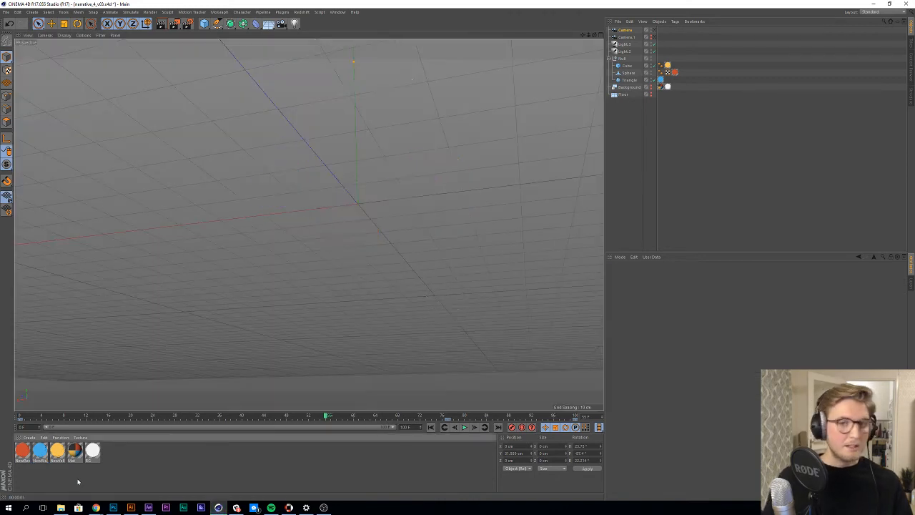
pyautogui.doubleClick(56, 452)
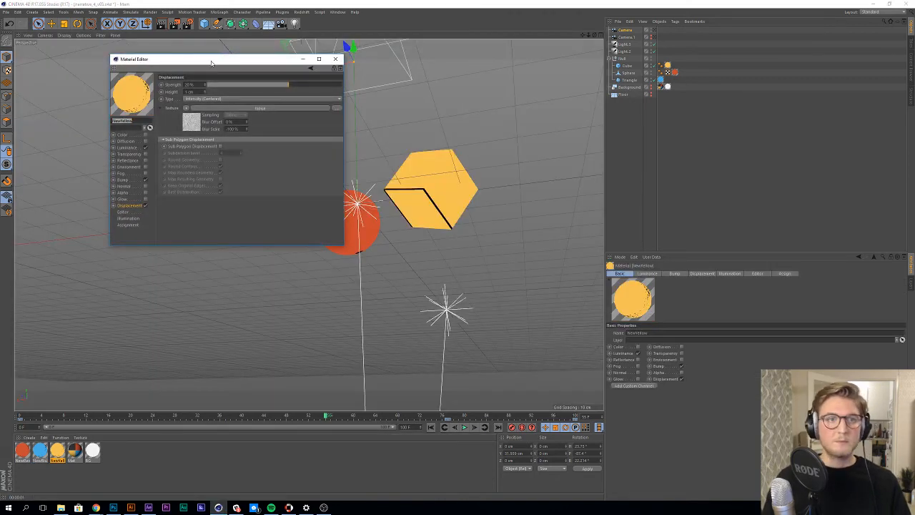
pyautogui.moveTo(213, 63); pyautogui.dragTo(723, 84)
pyautogui.hotkey('alt', 'r')
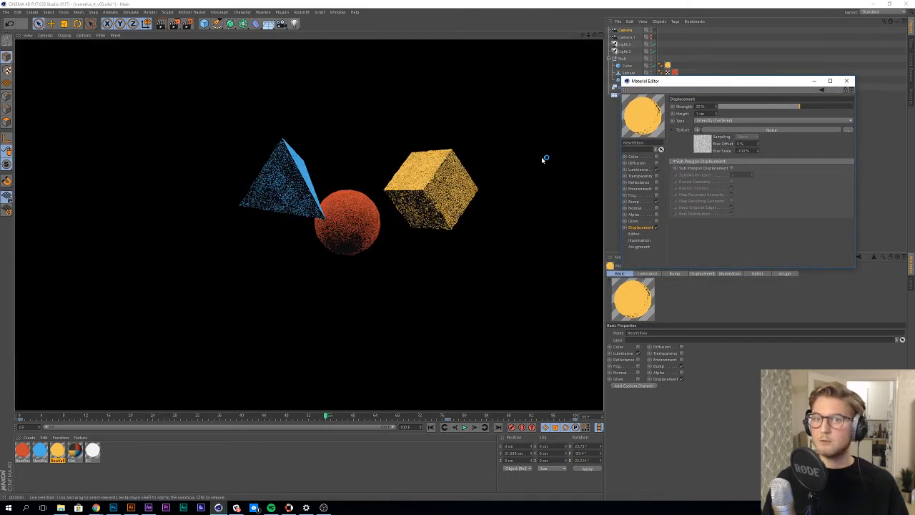
# Step: Turn off Bump and Displacement in the NewYellow material and render the viewport with only Luminance active
pyautogui.click(639, 170)
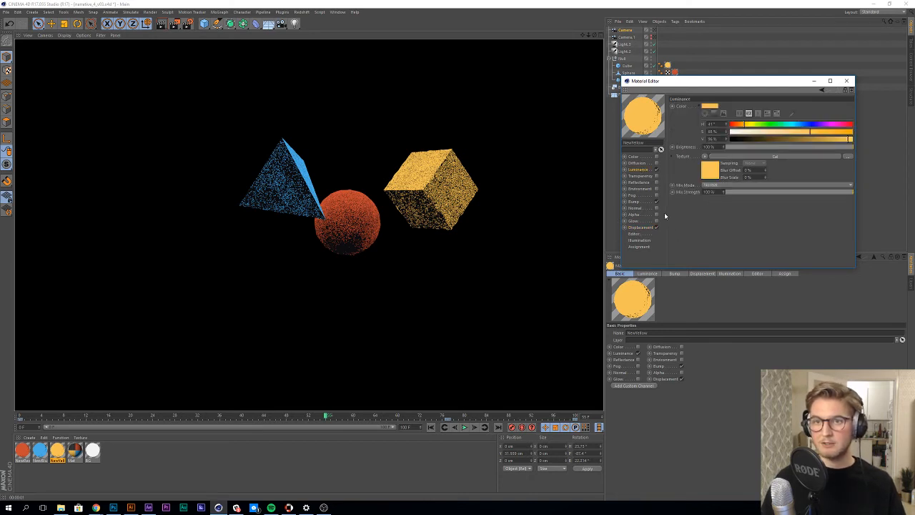
pyautogui.click(656, 203)
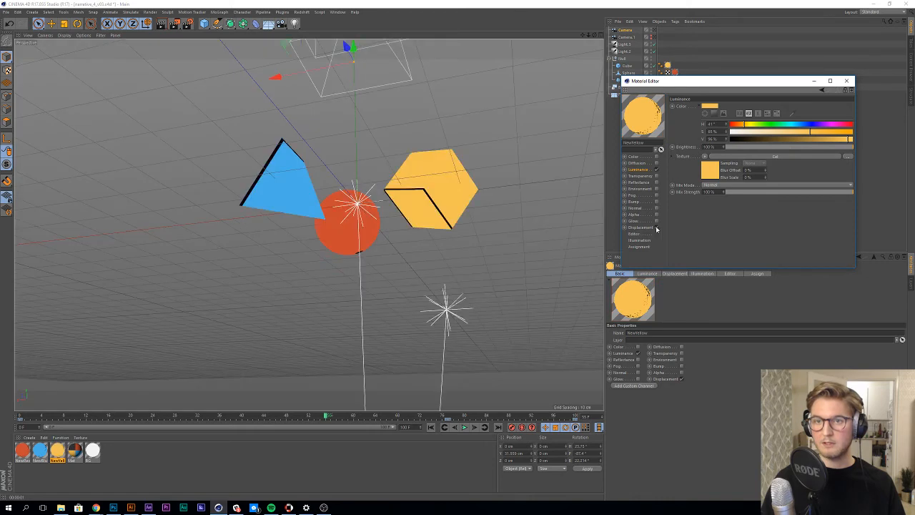
pyautogui.click(657, 228)
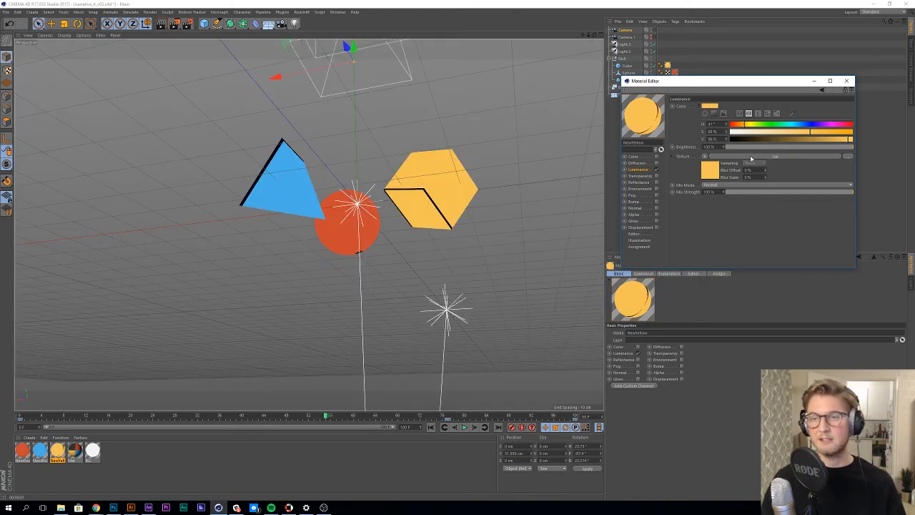
pyautogui.click(532, 211)
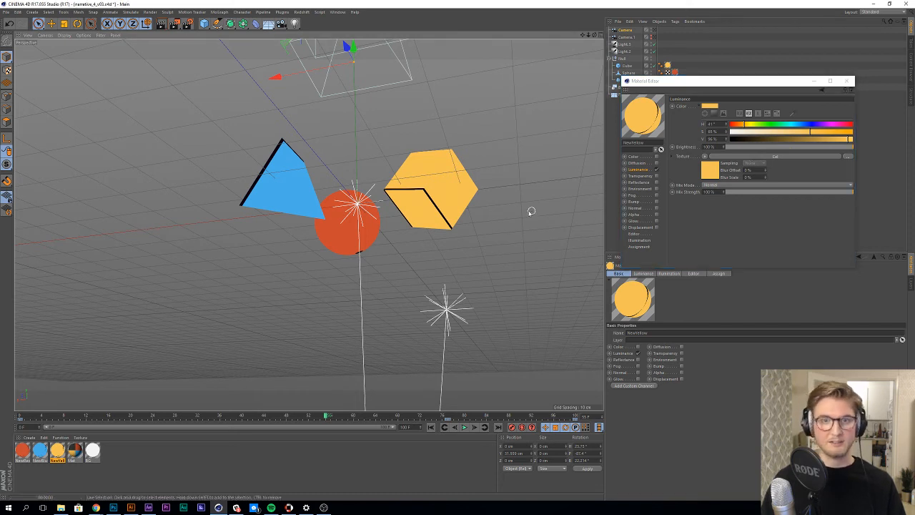
pyautogui.hotkey('ctrl', 'r')
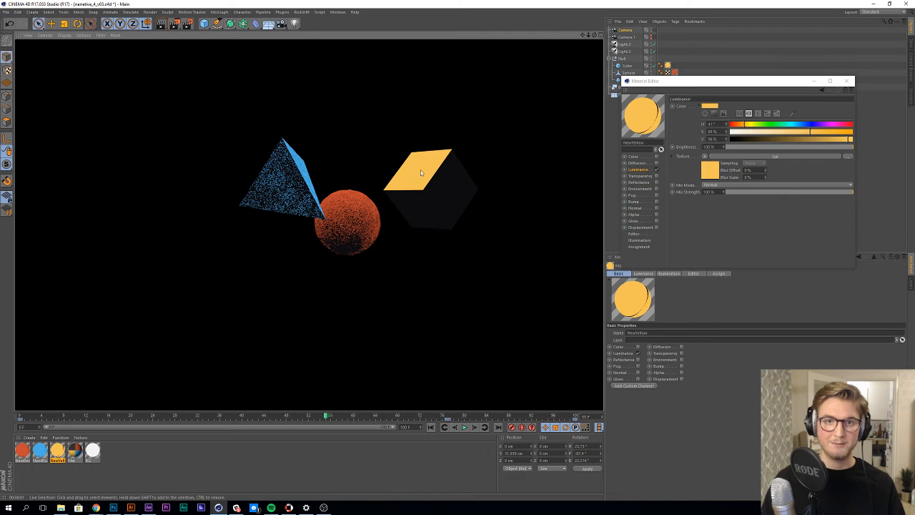
# Step: Open the Cel shader in the NewYellow material's Luminance channel and examine its Diffuse gradient and Use Bump option
pyautogui.click(788, 157)
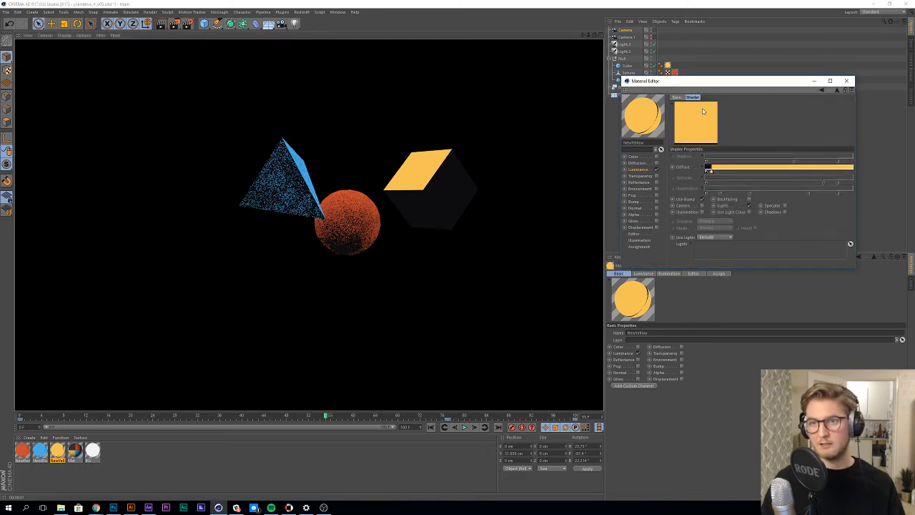
pyautogui.moveTo(715, 83); pyautogui.dragTo(630, 56)
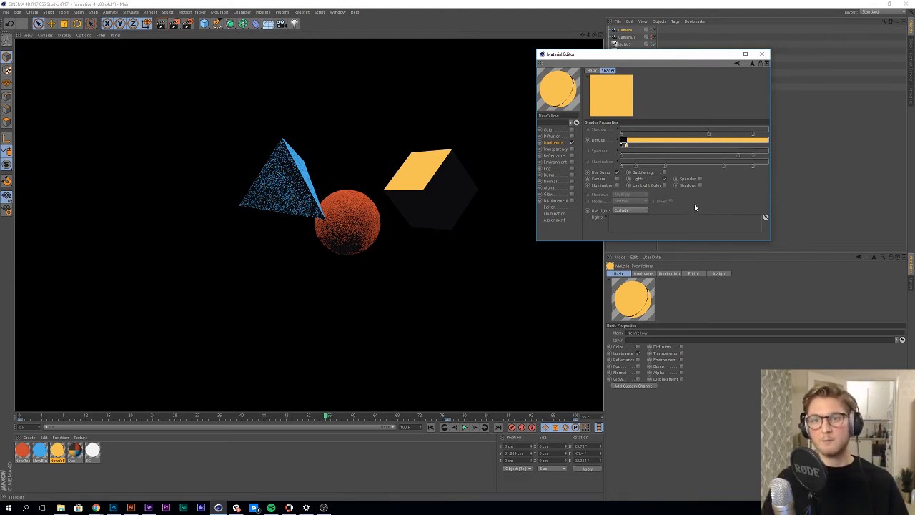
pyautogui.moveTo(662, 64); pyautogui.dragTo(618, 89)
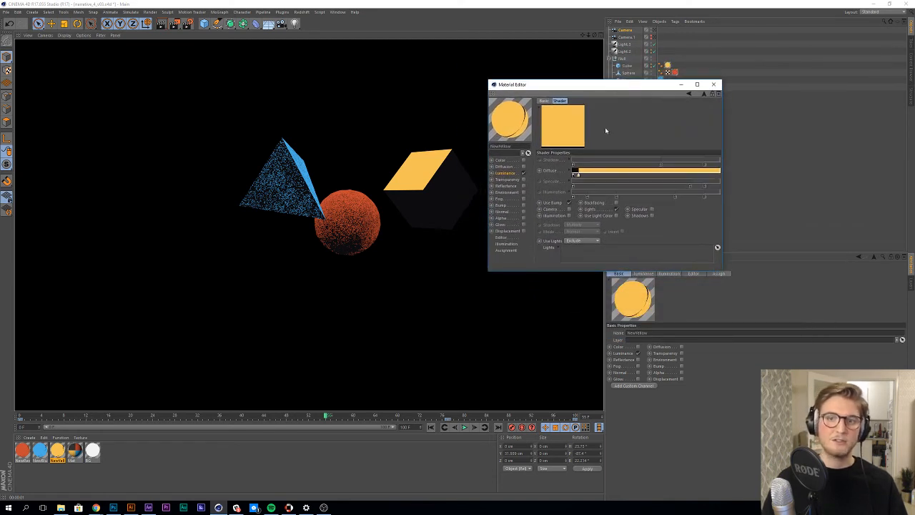
pyautogui.click(570, 203)
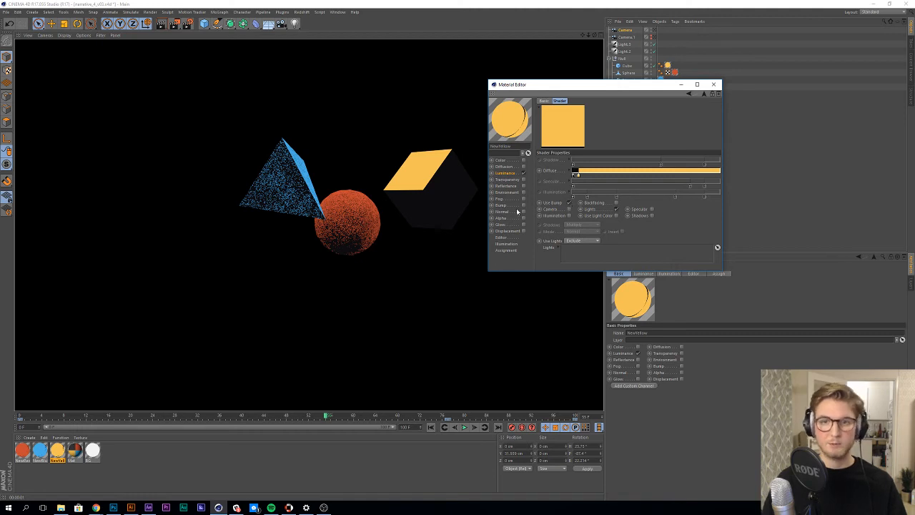
# Step: Turn Bump and Displacement back on in the NewYellow material, rendering the viewport after each one
pyautogui.click(524, 206)
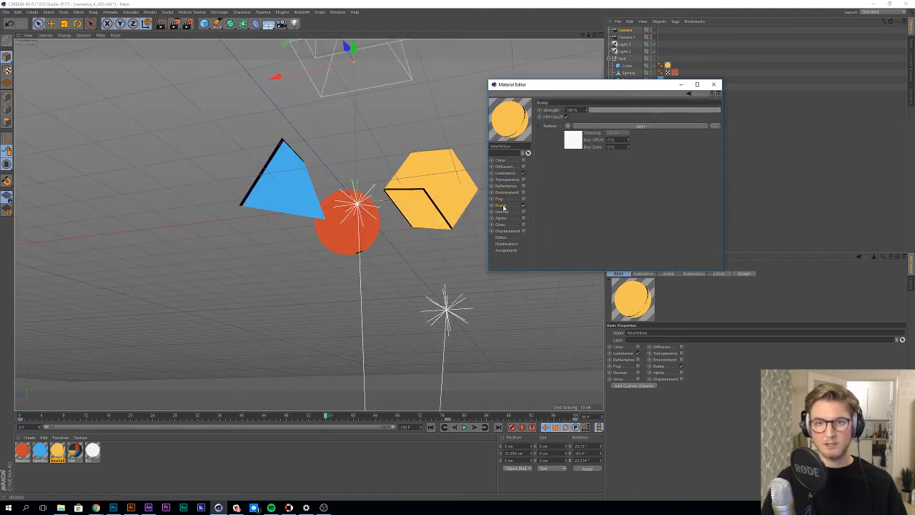
pyautogui.click(505, 173)
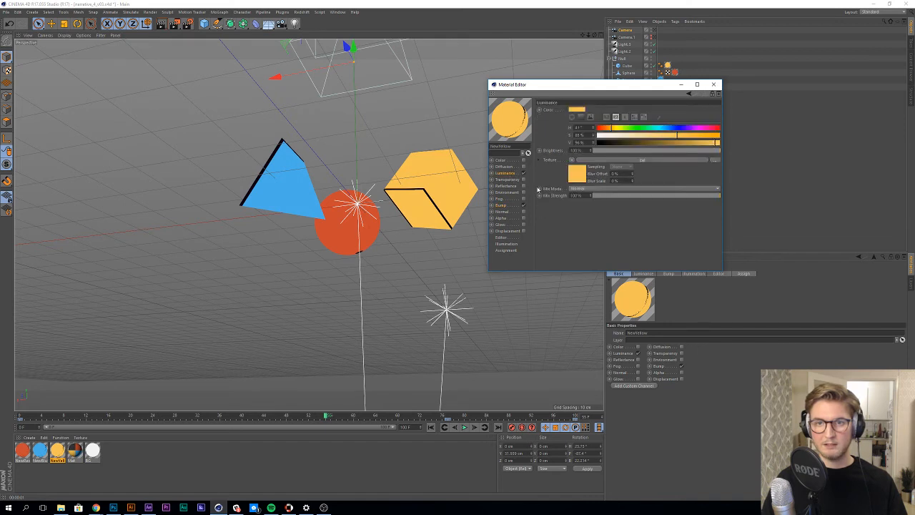
pyautogui.click(602, 164)
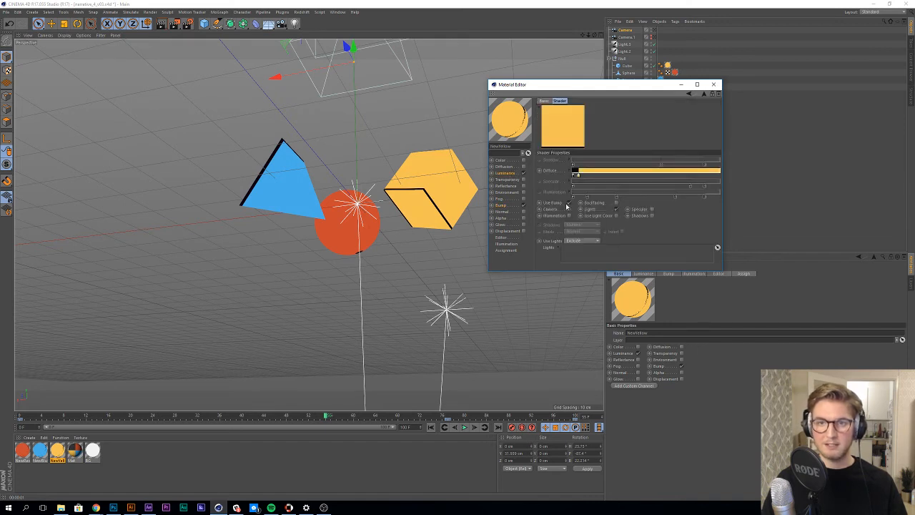
pyautogui.moveTo(603, 87); pyautogui.dragTo(689, 89)
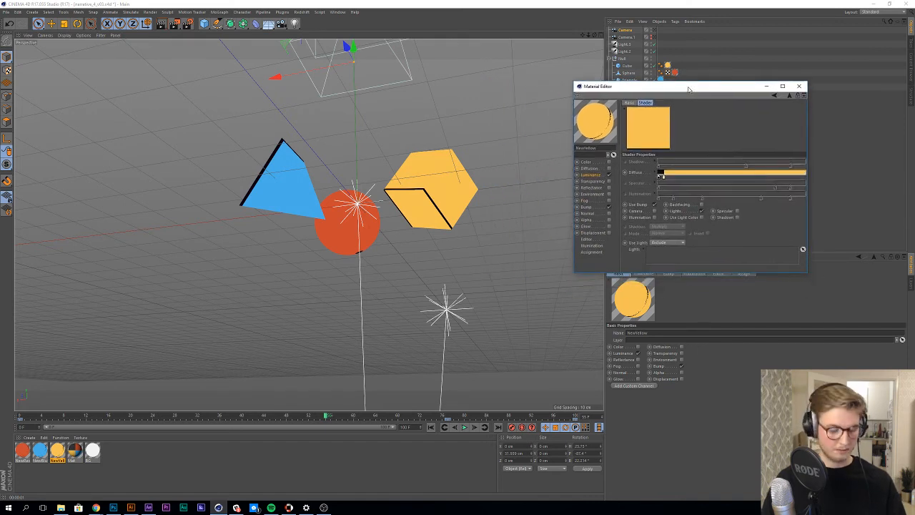
pyautogui.hotkey('ctrl', 'r')
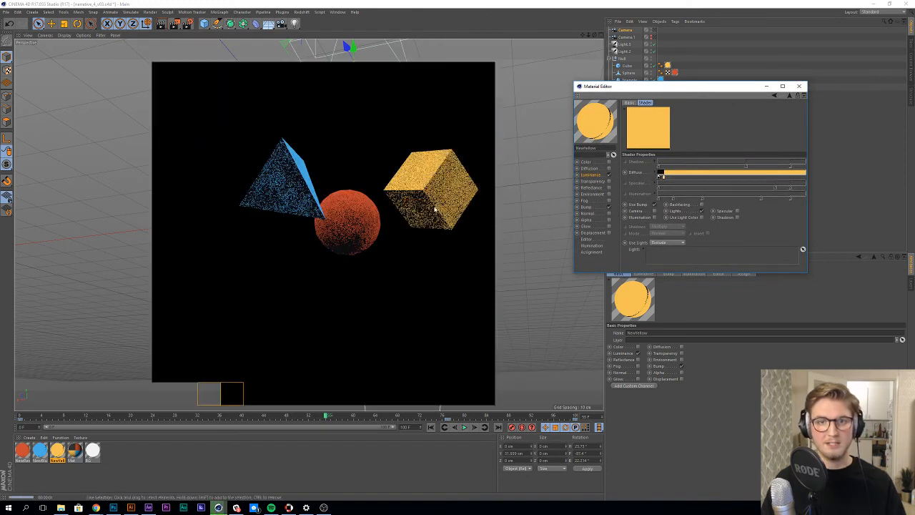
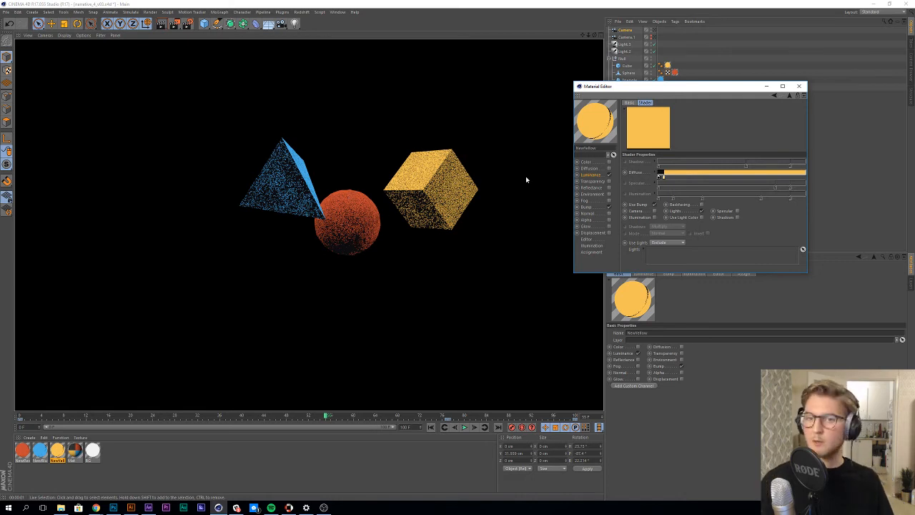
pyautogui.click(608, 233)
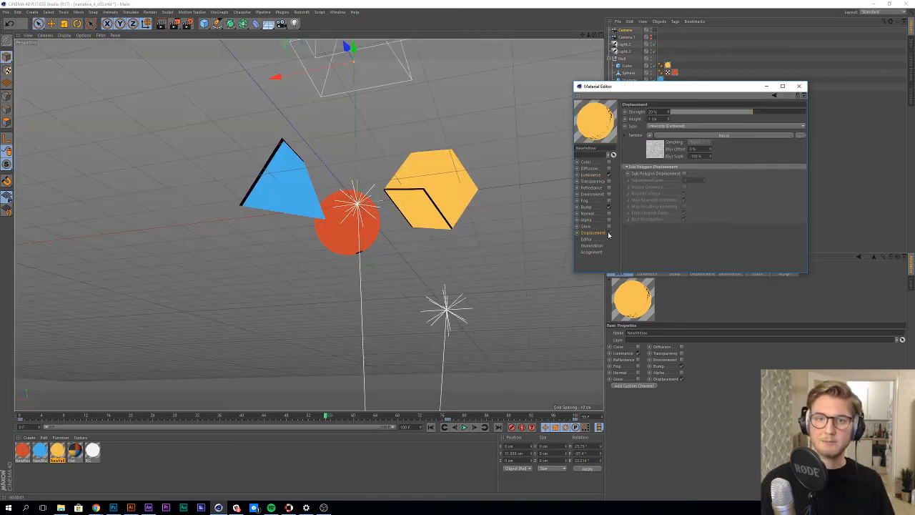
pyautogui.hotkey('ctrl', 'r')
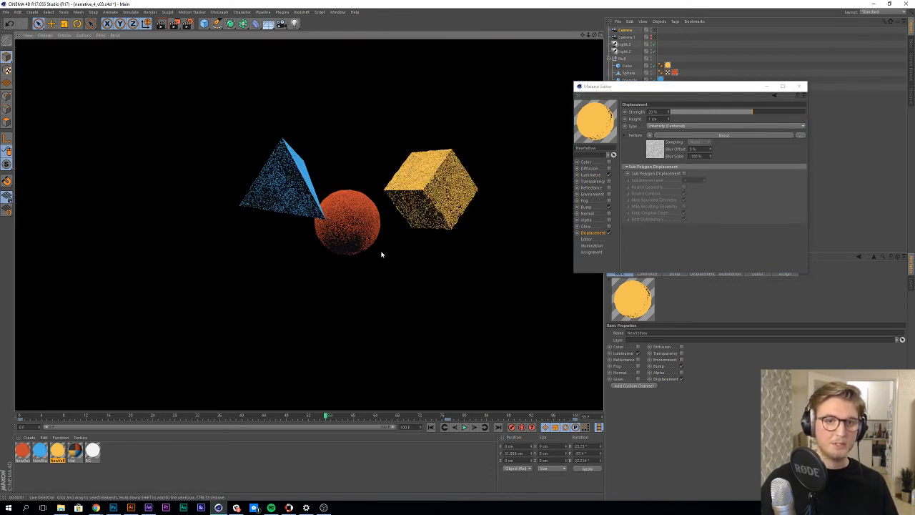
# Step: Orbit the perspective view around the shapes and lights, and close the NewYellow material's editor
pyautogui.click(508, 231)
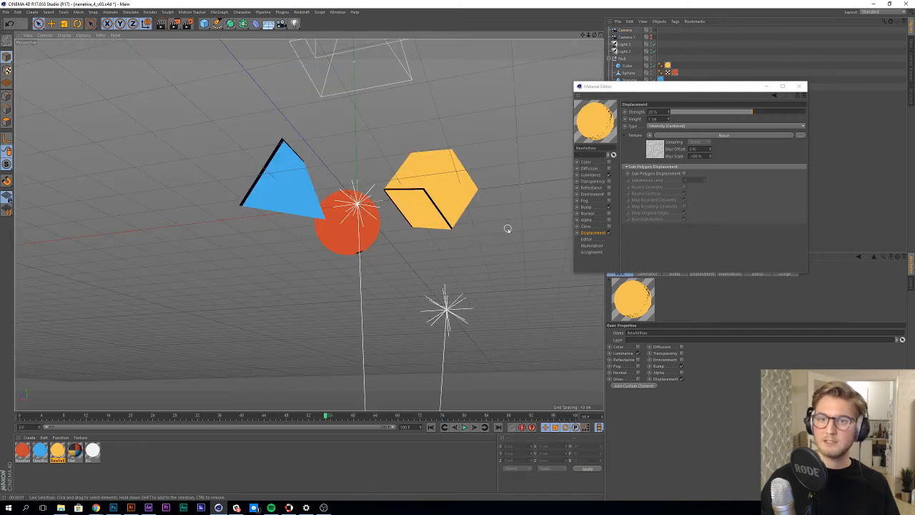
pyautogui.moveTo(361, 238); pyautogui.dragTo(370, 319)
pyautogui.moveTo(382, 288); pyautogui.dragTo(398, 246)
pyautogui.moveTo(393, 222); pyautogui.dragTo(422, 163)
pyautogui.moveTo(395, 204); pyautogui.dragTo(365, 240)
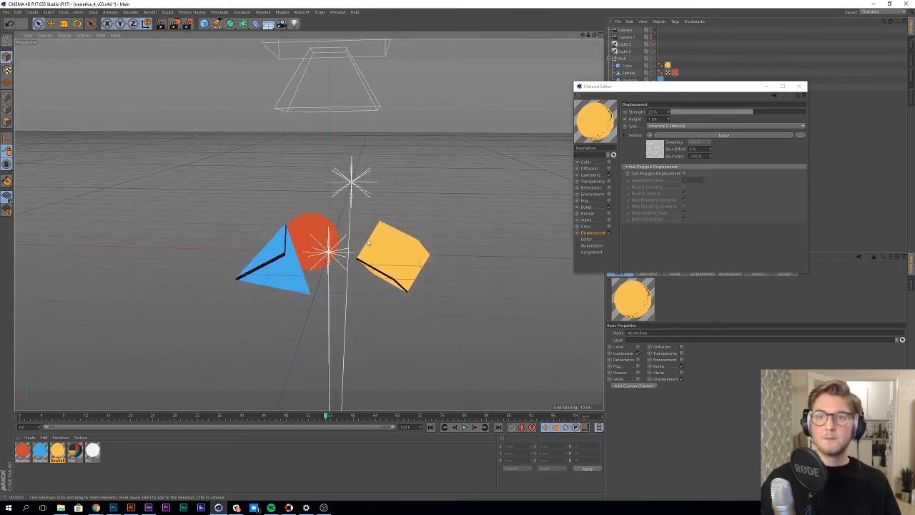
pyautogui.moveTo(715, 91); pyautogui.dragTo(724, 137)
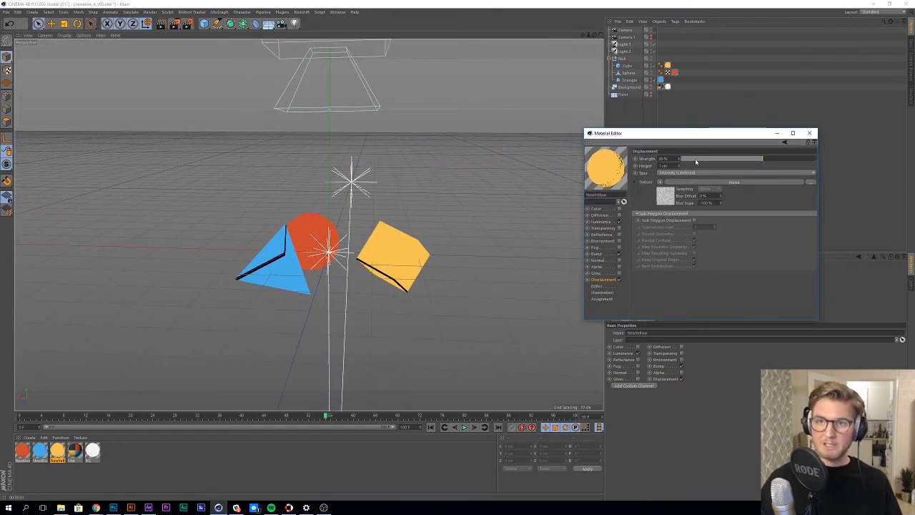
pyautogui.click(813, 134)
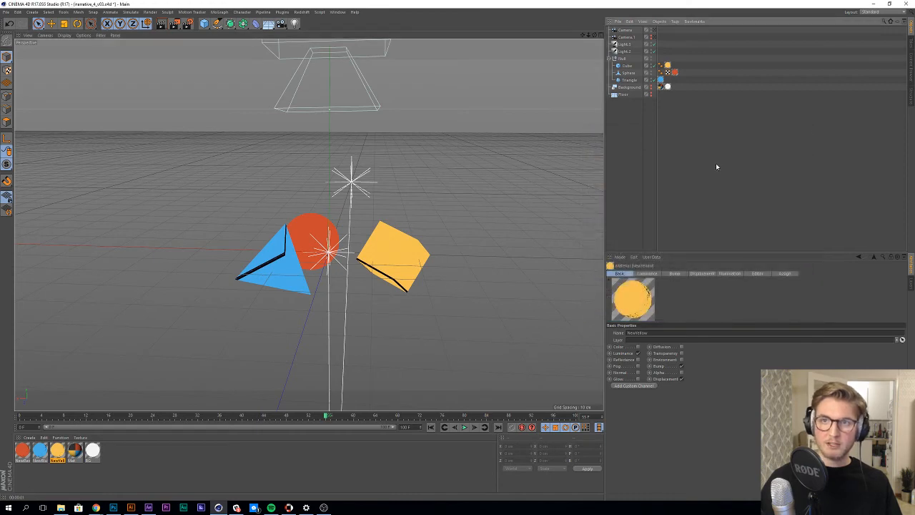
# Step: Select the Null holding the three shapes and scrub their animation in the Top view to frame 91
pyautogui.click(622, 58)
pyautogui.press('F2')
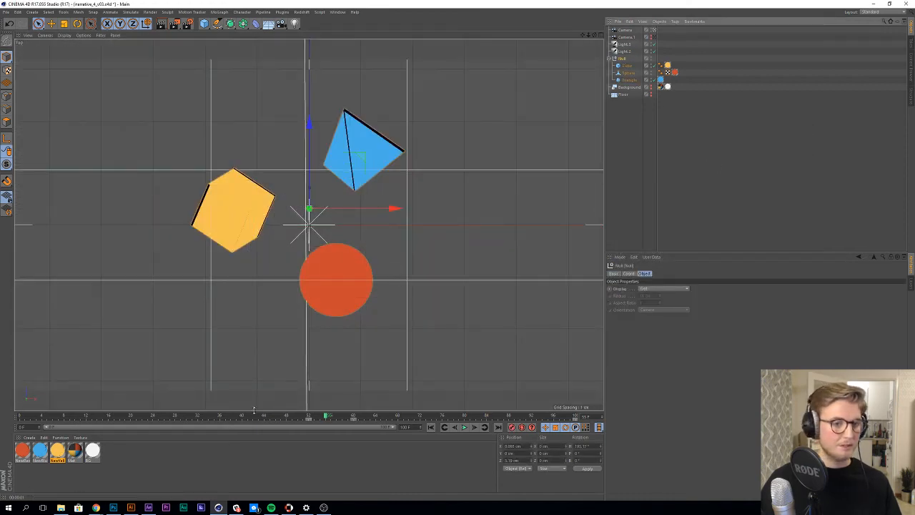
pyautogui.moveTo(326, 415); pyautogui.dragTo(527, 423)
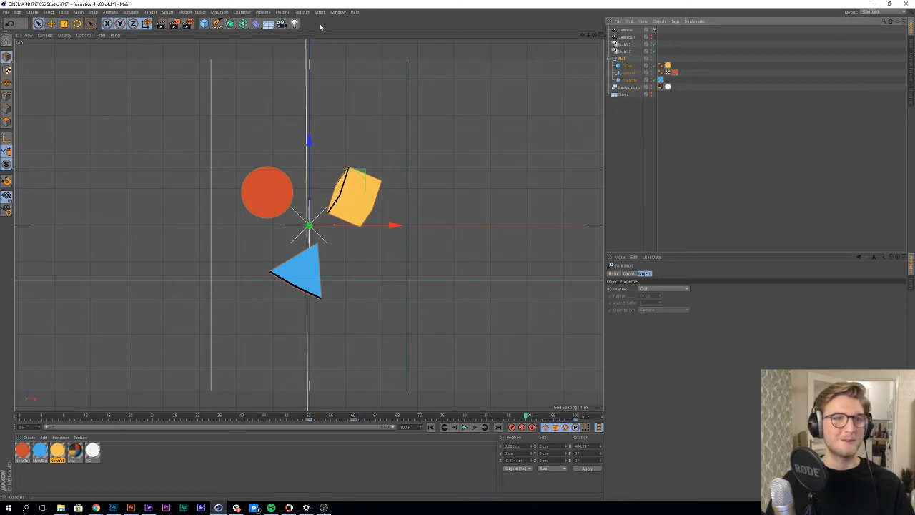
# Step: Change the Cinema 4D workspace to the Animation layout with the F-curve timeline
pyautogui.click(874, 5)
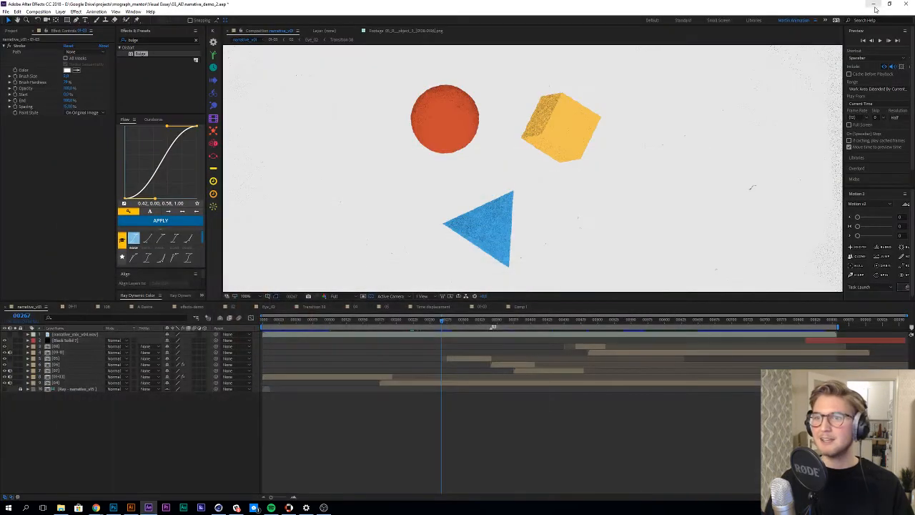
pyautogui.click(218, 507)
pyautogui.click(866, 13)
pyautogui.click(869, 20)
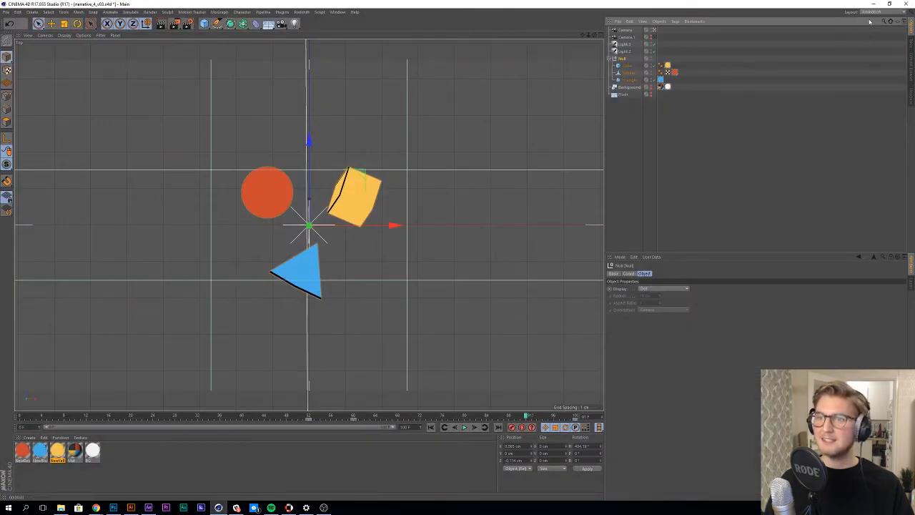
pyautogui.click(402, 355)
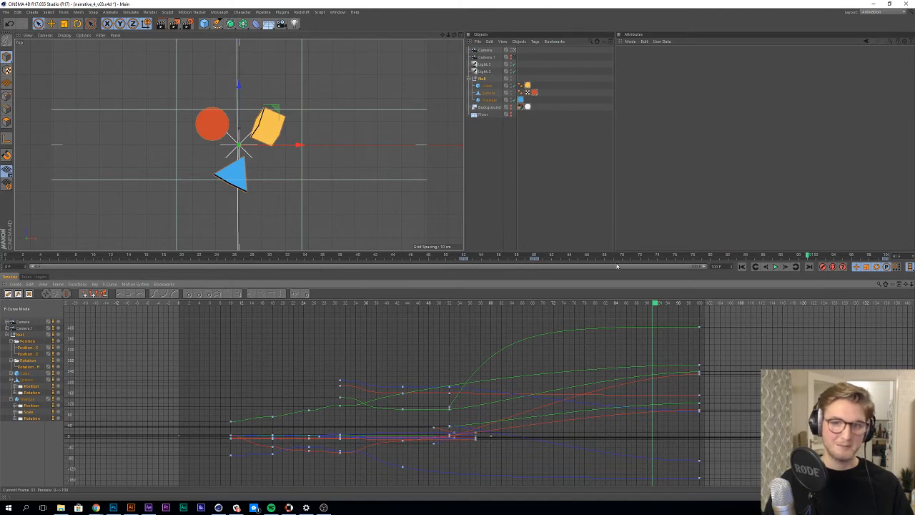
# Step: Play and scrub the shapes' animation from the start alongside its F-curves, stopping at frame 81
pyautogui.moveTo(808, 255); pyautogui.dragTo(6, 256)
pyautogui.press('F8')
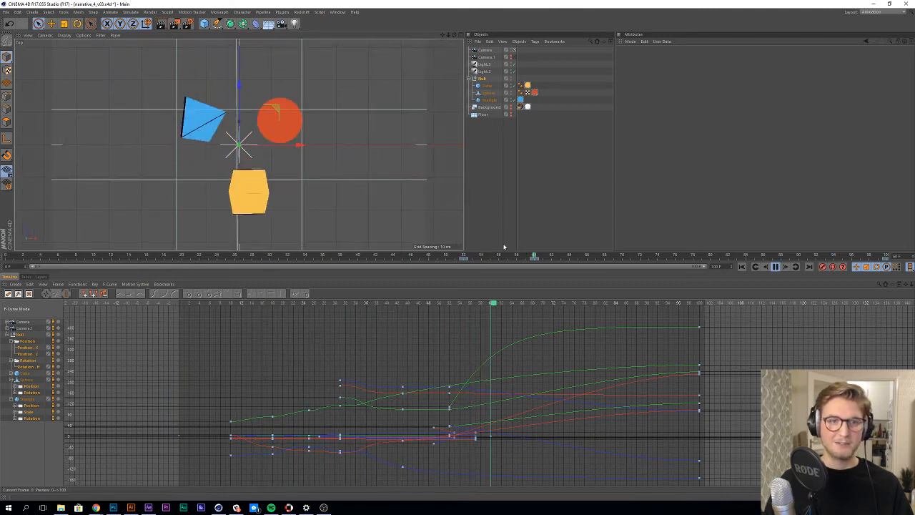
pyautogui.press('F8')
pyautogui.moveTo(590, 255); pyautogui.dragTo(155, 255)
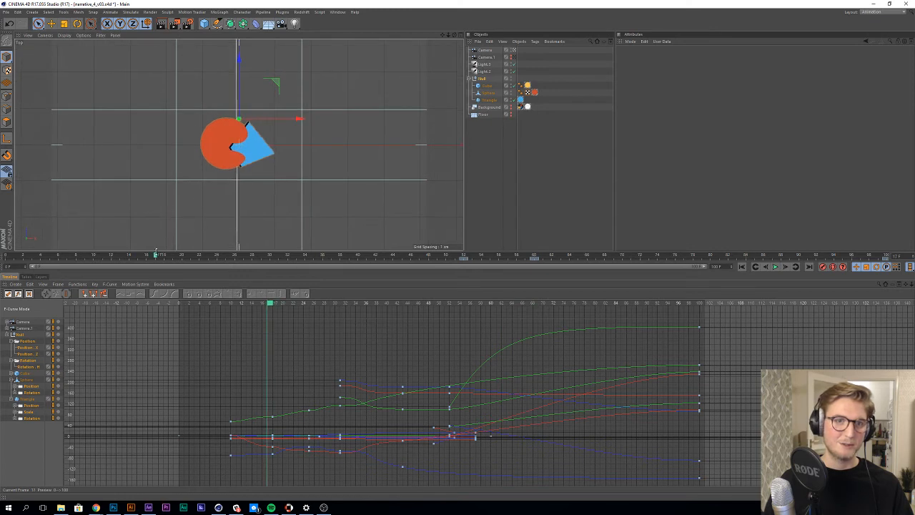
pyautogui.press('F8')
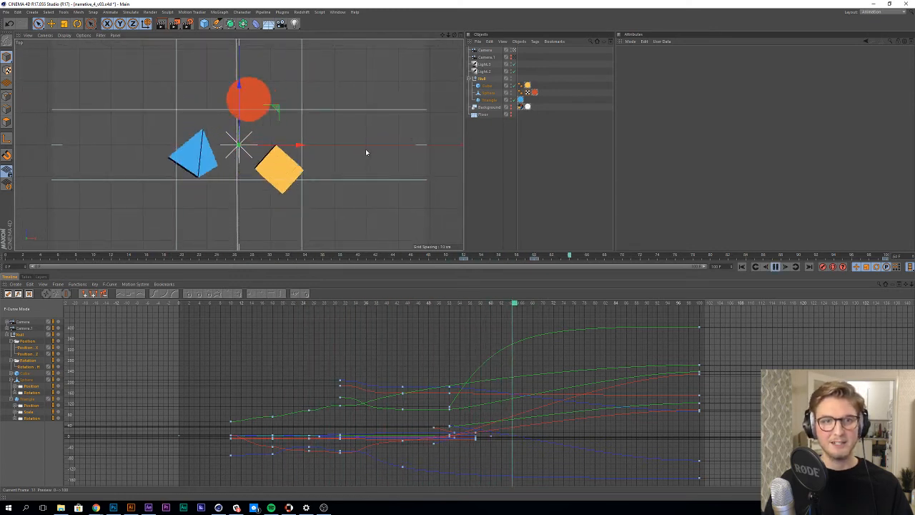
pyautogui.press('F8')
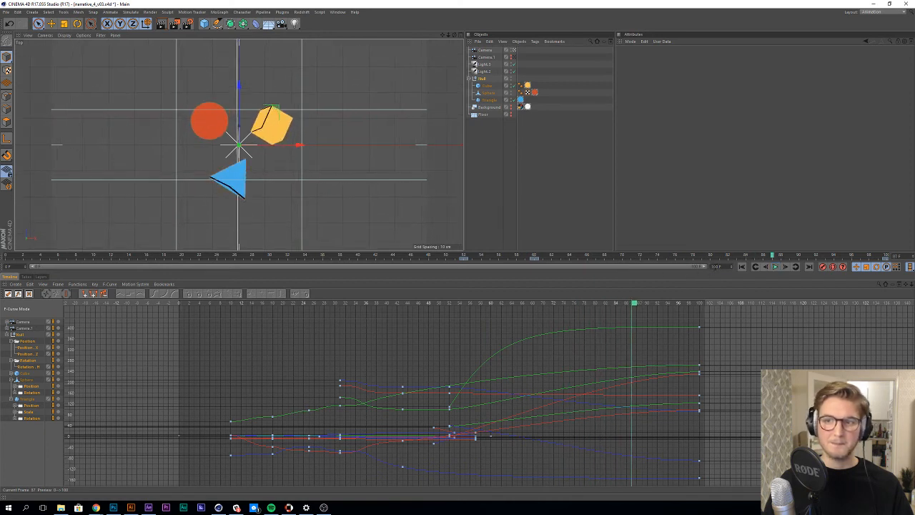
pyautogui.moveTo(773, 258); pyautogui.dragTo(721, 259)
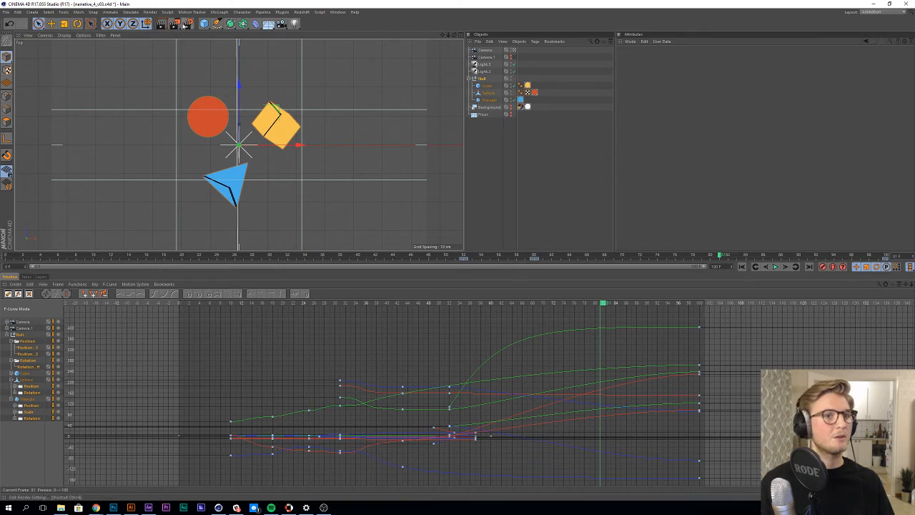
# Step: Open the Render Settings and examine the Save options for the PNG image sequence with Alpha Channel
pyautogui.click(188, 25)
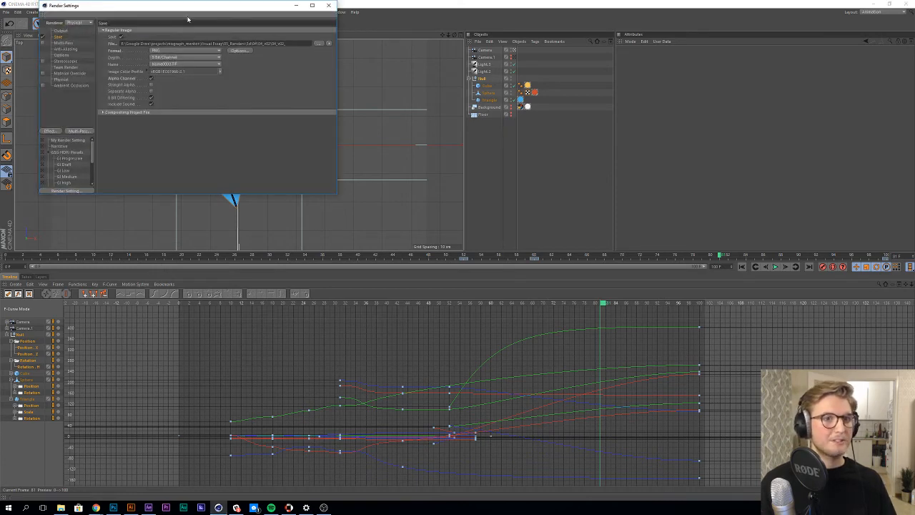
pyautogui.moveTo(181, 7); pyautogui.dragTo(685, 107)
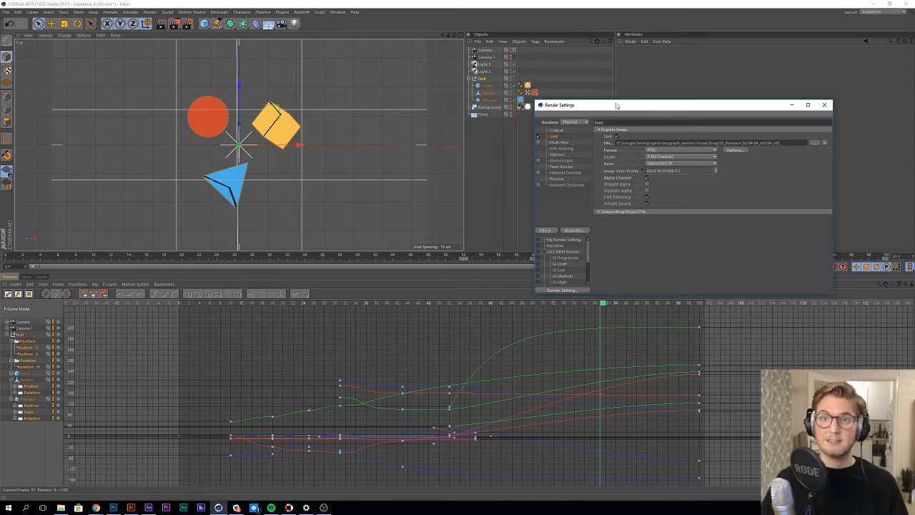
pyautogui.moveTo(617, 105); pyautogui.dragTo(531, 124)
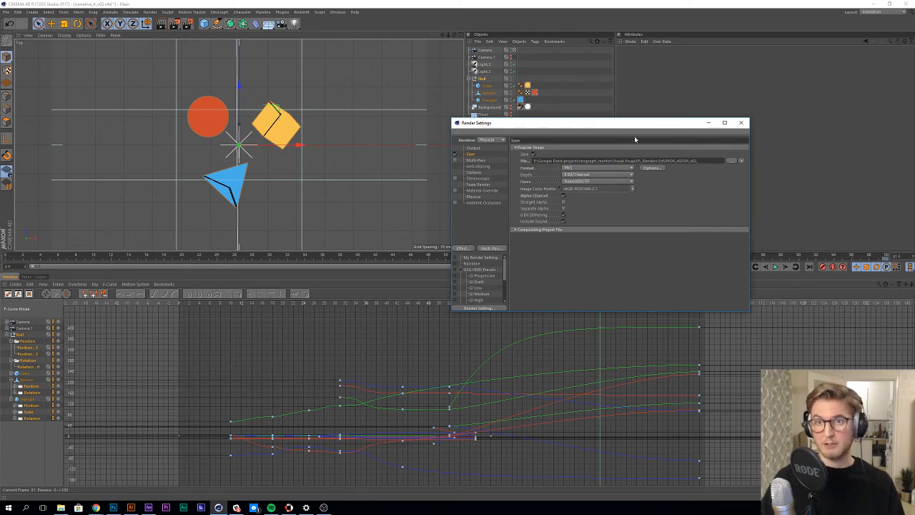
pyautogui.moveTo(640, 124); pyautogui.dragTo(548, 119)
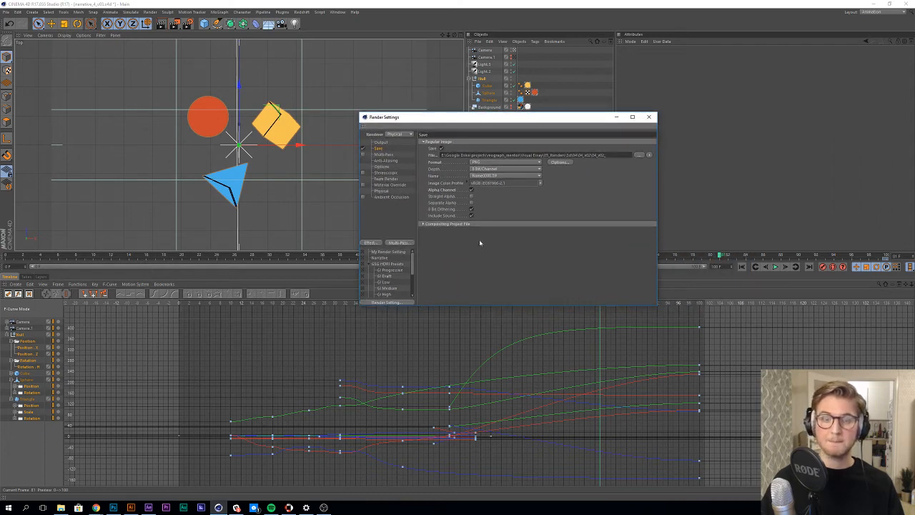
# Step: Switch to After Effects and open composition 04 and its nested 04_shapes composition
pyautogui.click(148, 508)
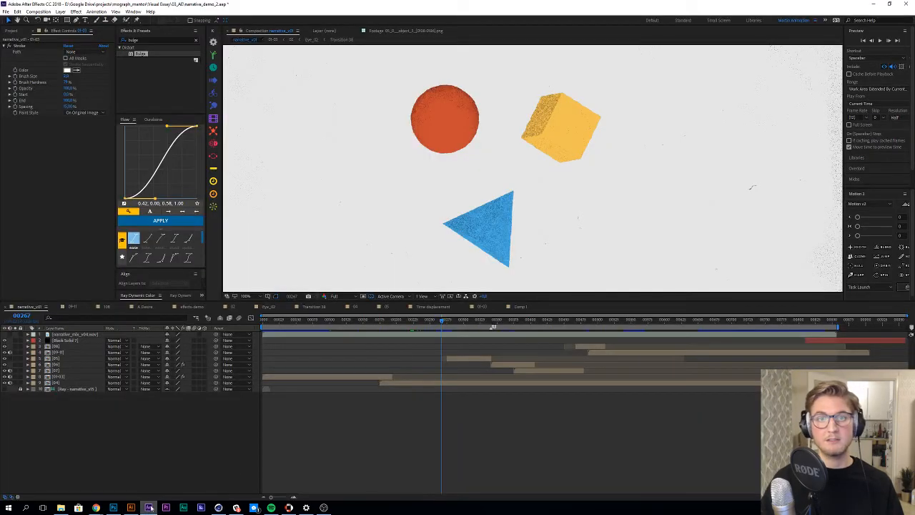
pyautogui.moveTo(410, 322); pyautogui.dragTo(404, 322)
pyautogui.doubleClick(413, 383)
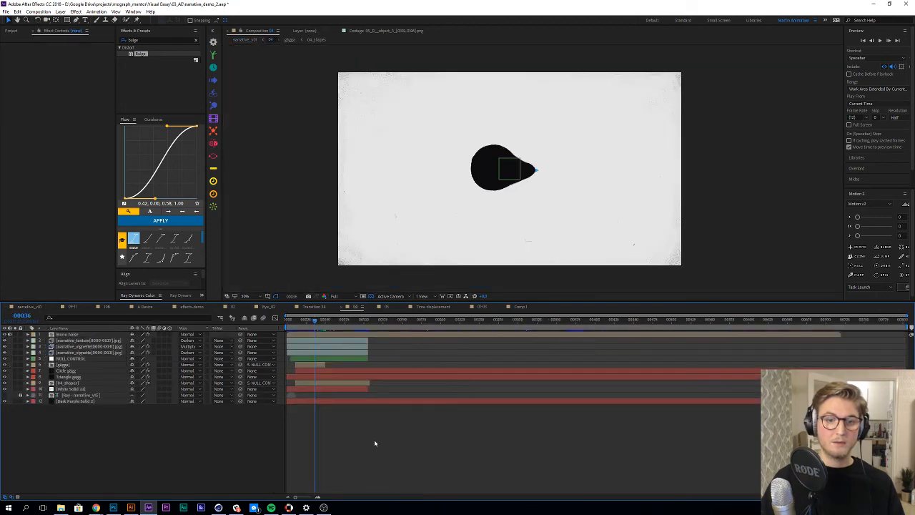
pyautogui.doubleClick(345, 381)
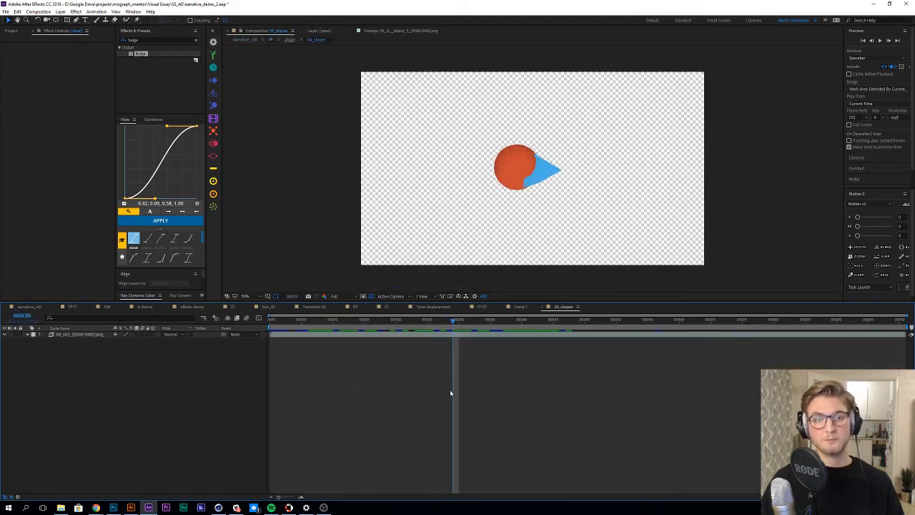
# Step: Reveal the source footage of the 04_v02_[0000-0100].png layer among the project items and select it
pyautogui.click(305, 334)
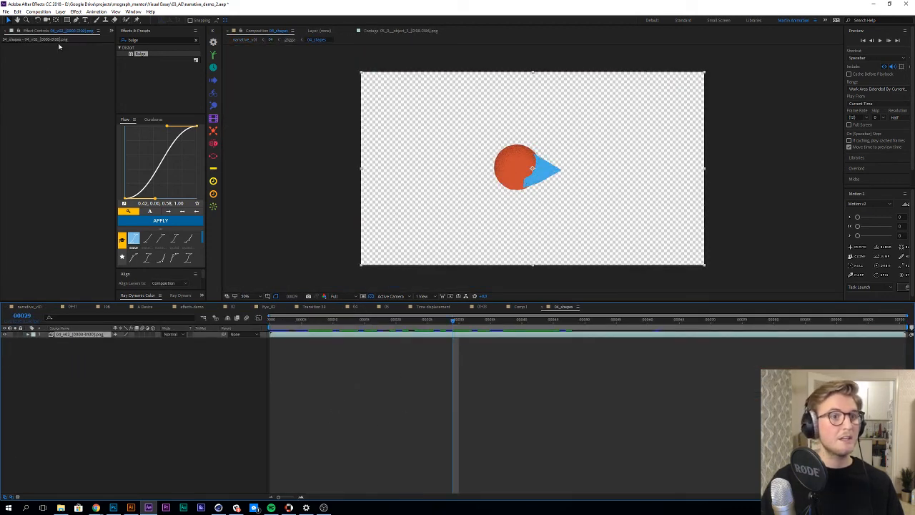
pyautogui.click(111, 31)
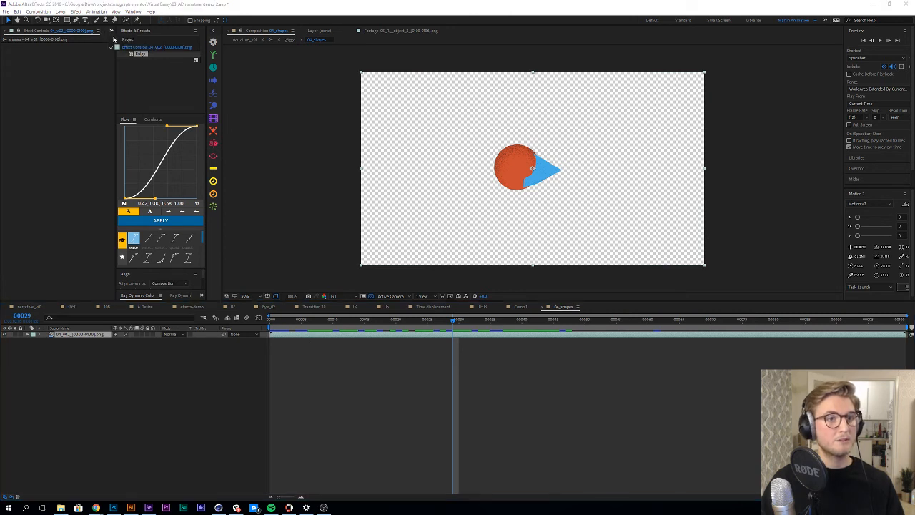
pyautogui.click(114, 47)
pyautogui.click(5, 115)
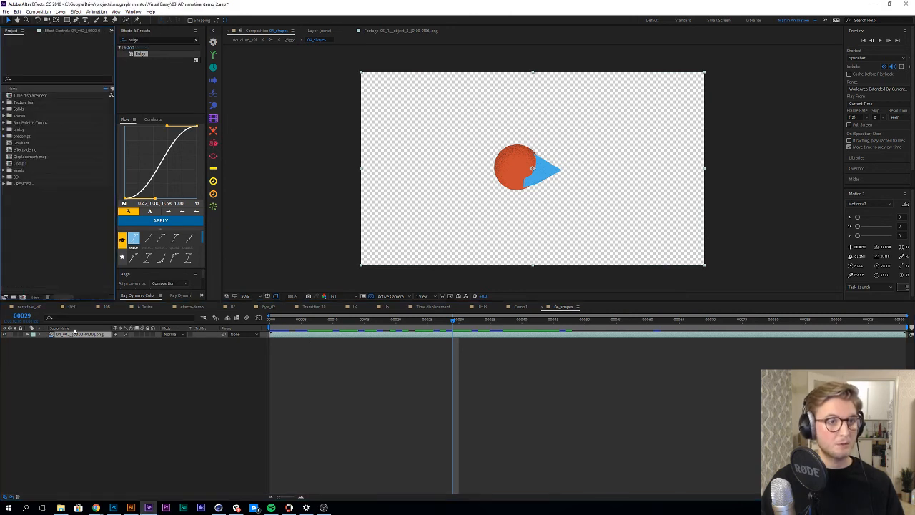
pyautogui.rightClick(74, 334)
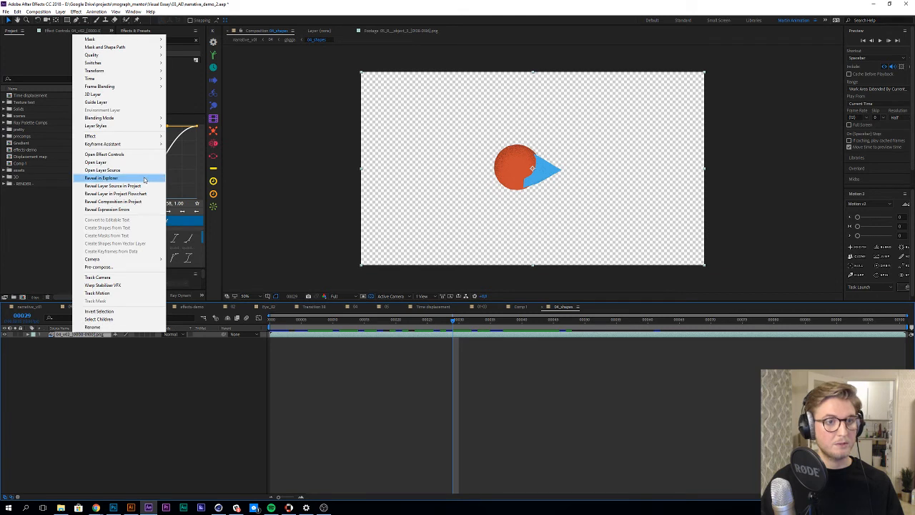
pyautogui.click(113, 185)
pyautogui.click(60, 219)
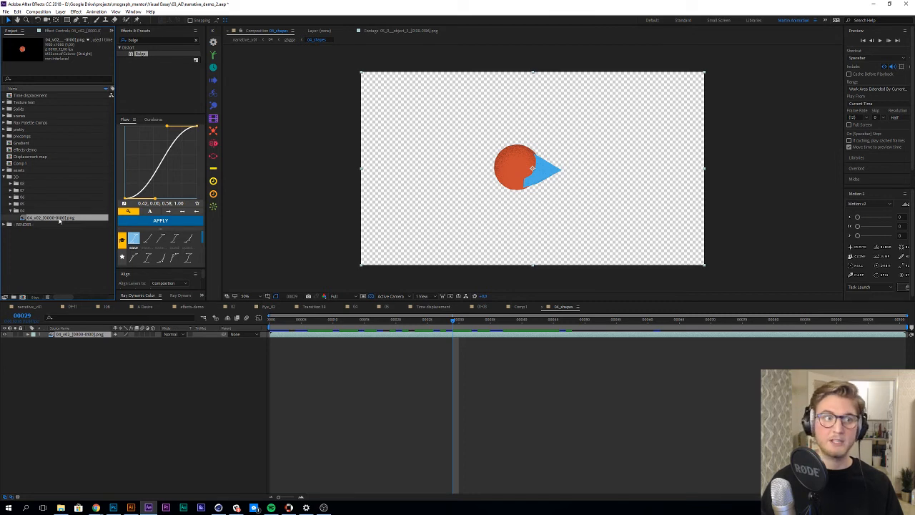
# Step: Switch back to Cinema 4D, close the Render Settings and restore the Standard layout
pyautogui.click(218, 507)
pyautogui.click(648, 117)
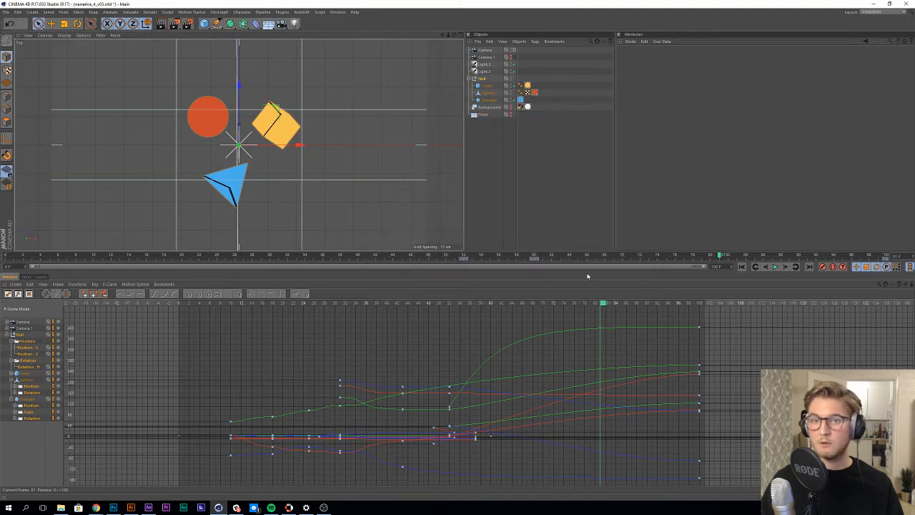
pyautogui.click(894, 13)
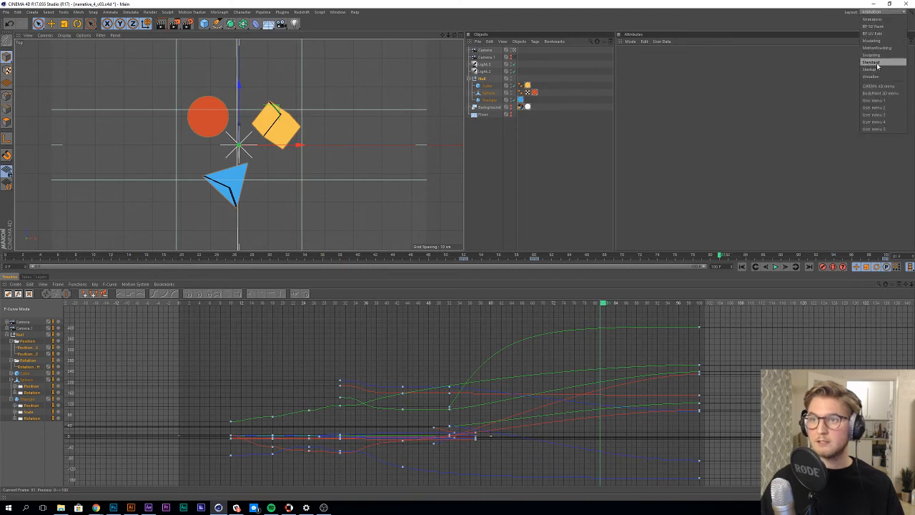
pyautogui.click(884, 70)
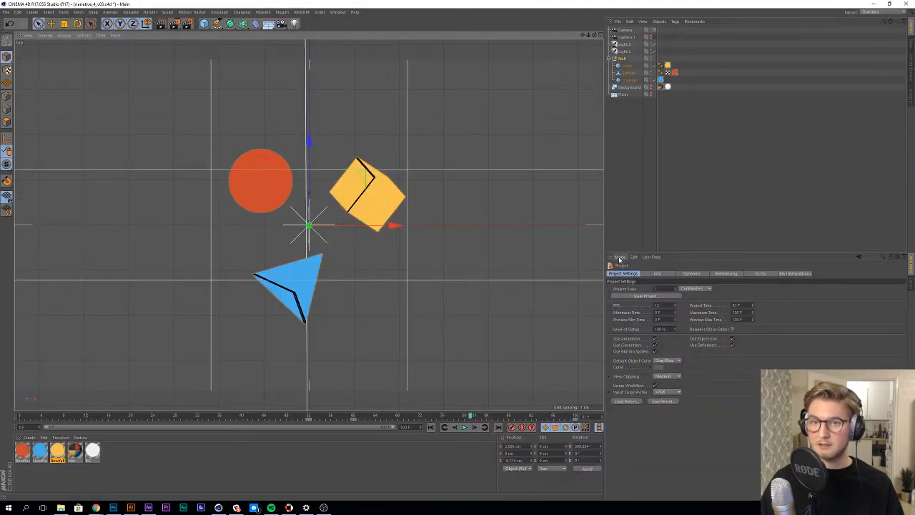
# Step: Check the FPS in the Project Settings and the Frame Rate in the Render Settings' Output options
pyautogui.click(619, 257)
pyautogui.click(635, 290)
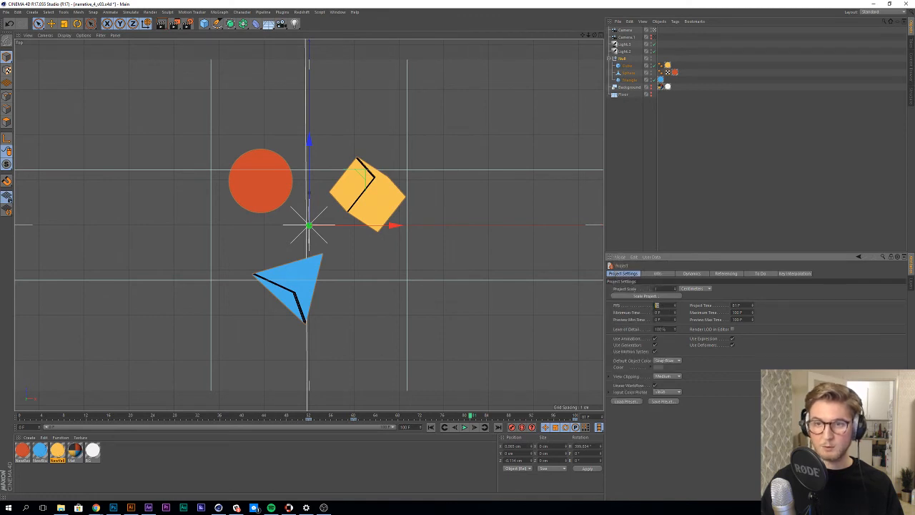
pyautogui.click(188, 24)
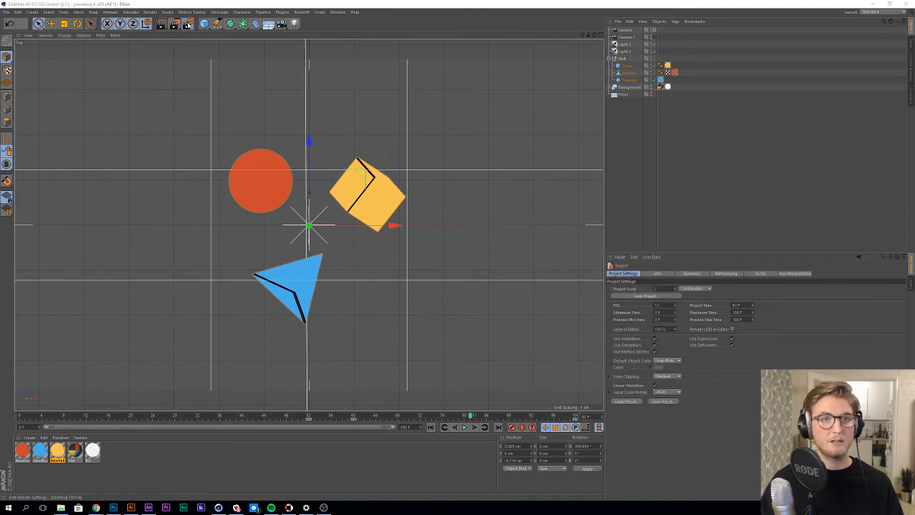
pyautogui.click(56, 31)
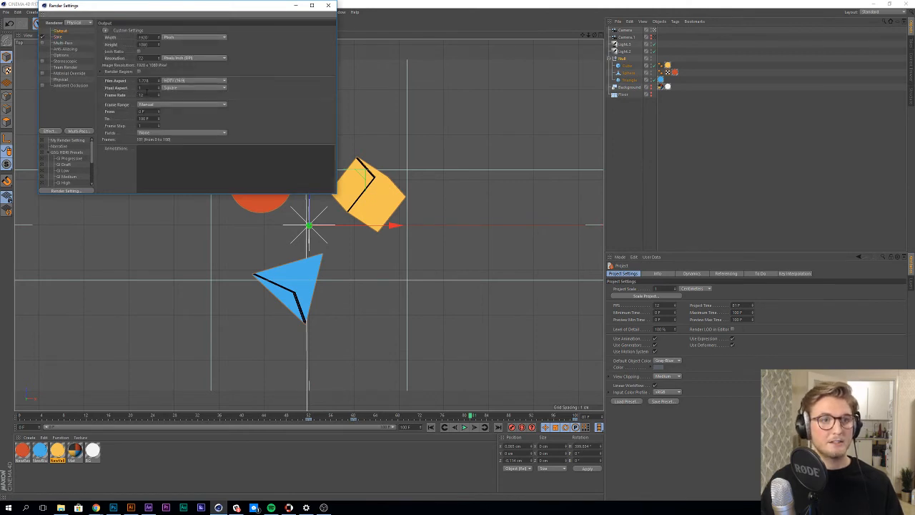
pyautogui.moveTo(268, 26); pyautogui.dragTo(397, 111)
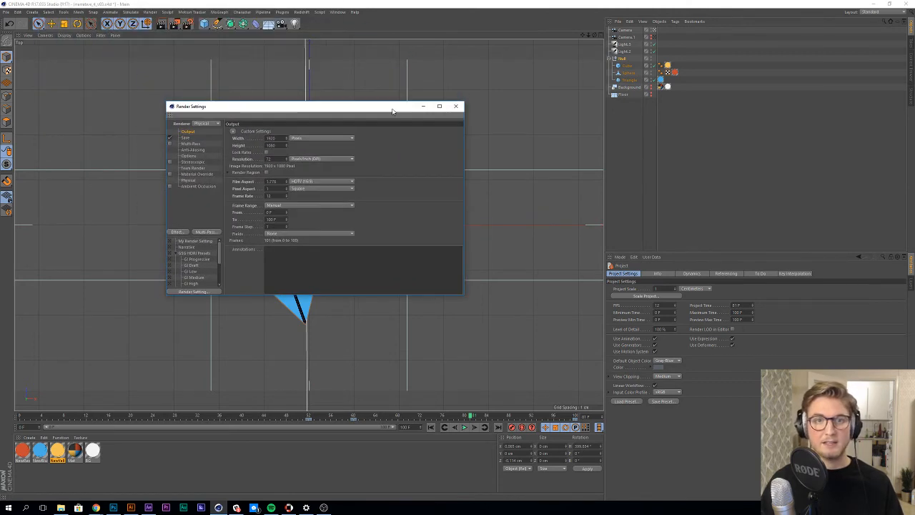
# Step: Switch to After Effects and check the assumed frame rate of the 04_v02_[0000-0100].png sequence in its Interpret Footage settings
pyautogui.click(148, 508)
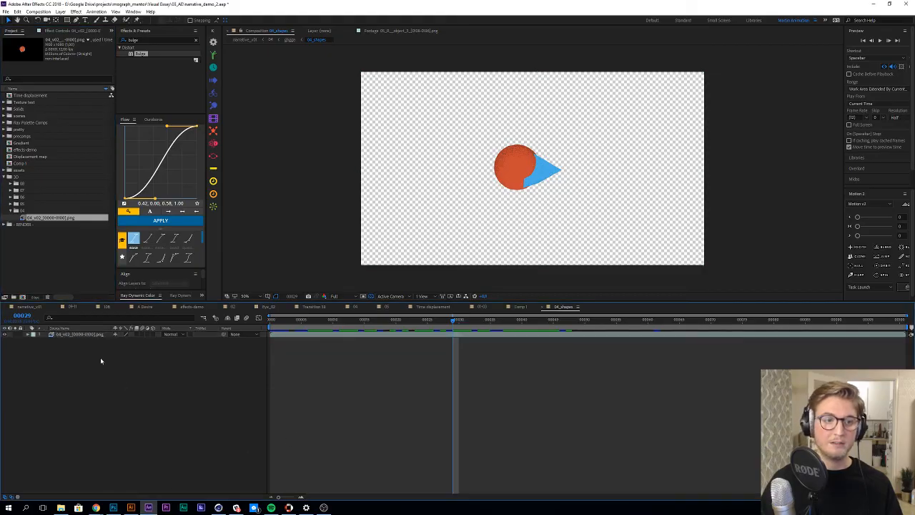
pyautogui.rightClick(60, 217)
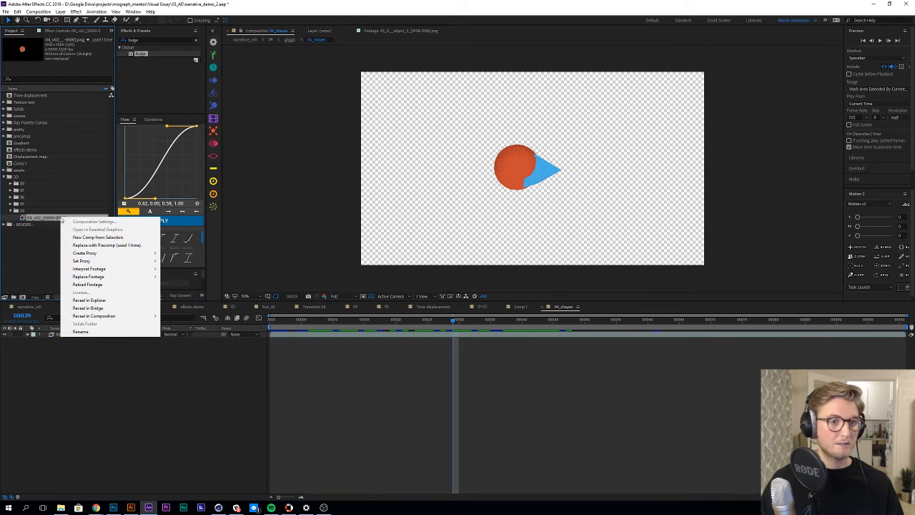
pyautogui.moveTo(137, 269)
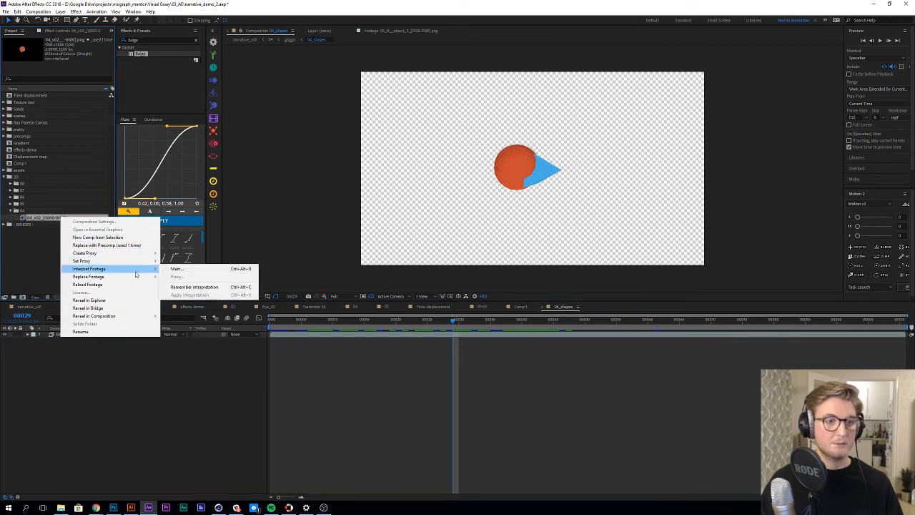
pyautogui.click(176, 269)
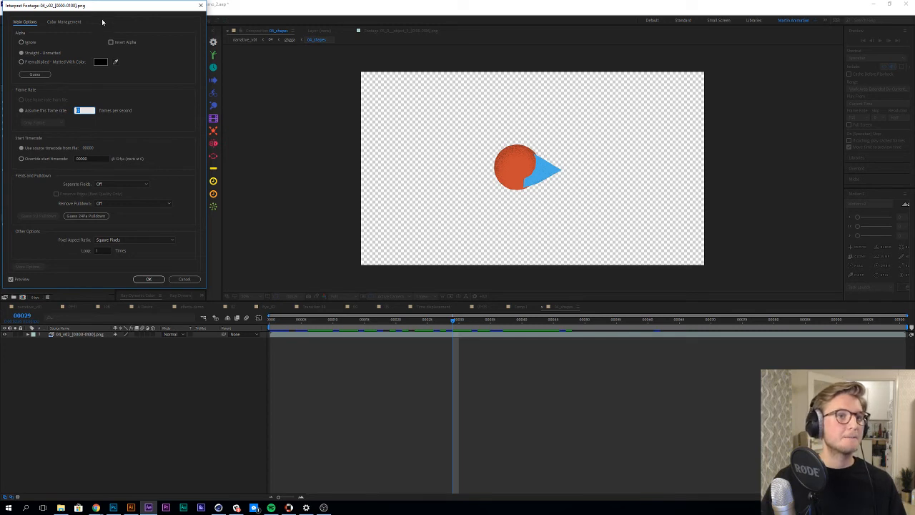
pyautogui.click(201, 6)
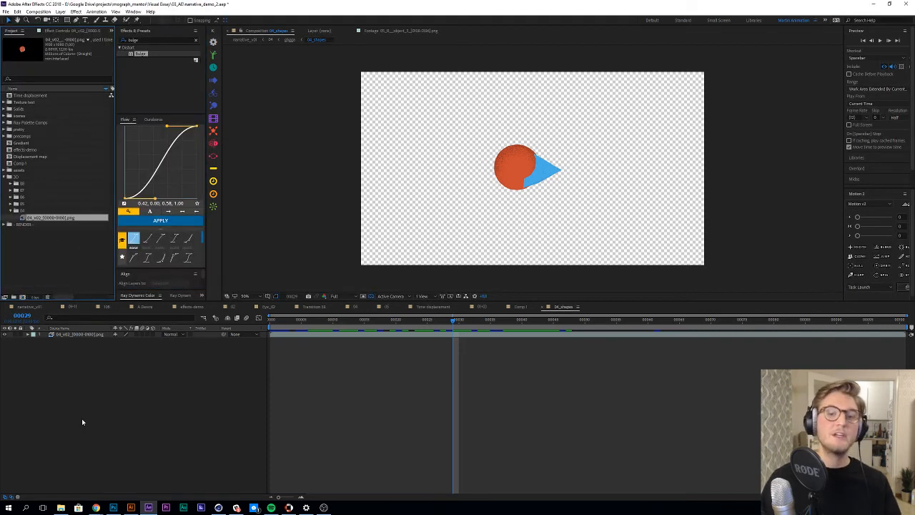
# Step: Go up from the 04_shapes composition to its parent composition 04
pyautogui.click(476, 369)
pyautogui.press('Tab')
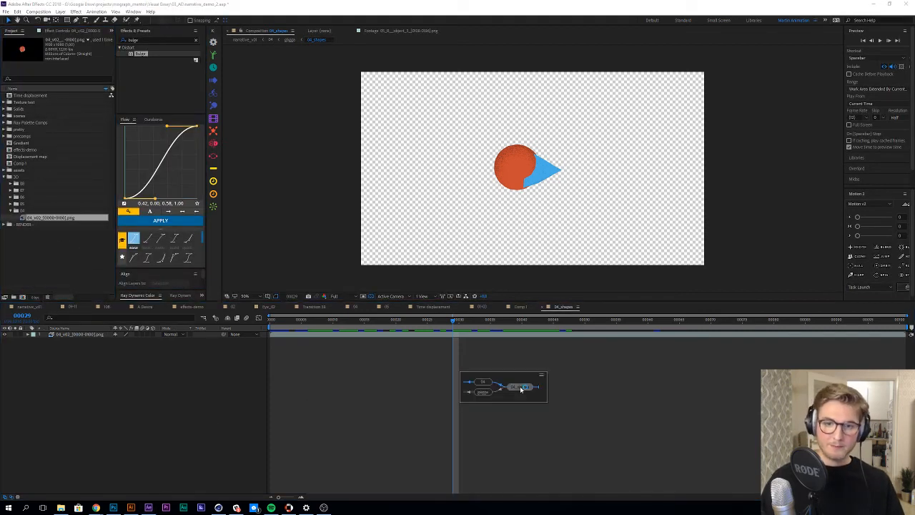
pyautogui.click(483, 382)
pyautogui.click(421, 453)
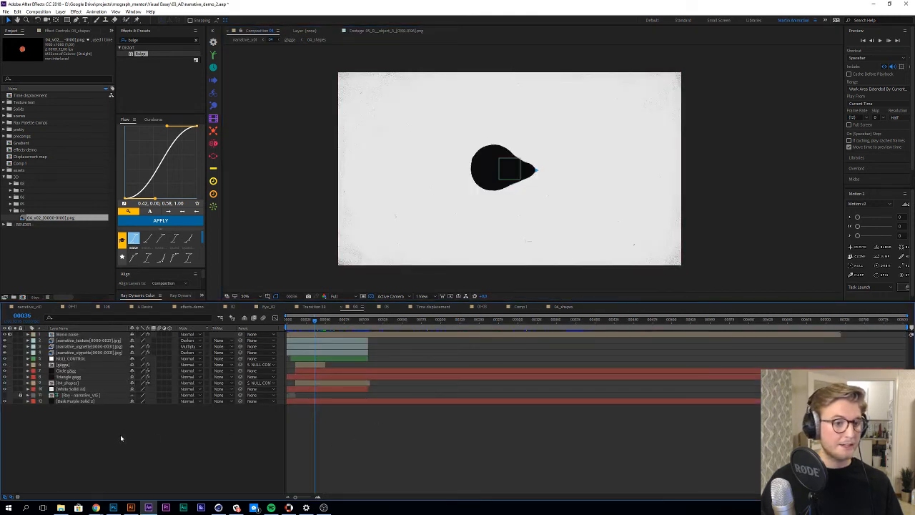
# Step: Point out the white solid, the narrative texture and two vignette layers, and the topmost layer of composition 04 by selecting them
pyautogui.click(69, 384)
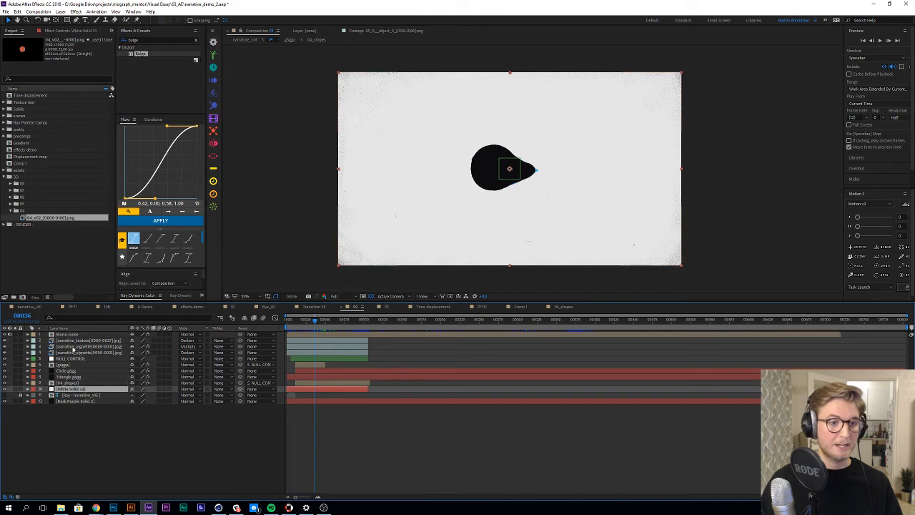
pyautogui.click(74, 349)
pyautogui.click(77, 342)
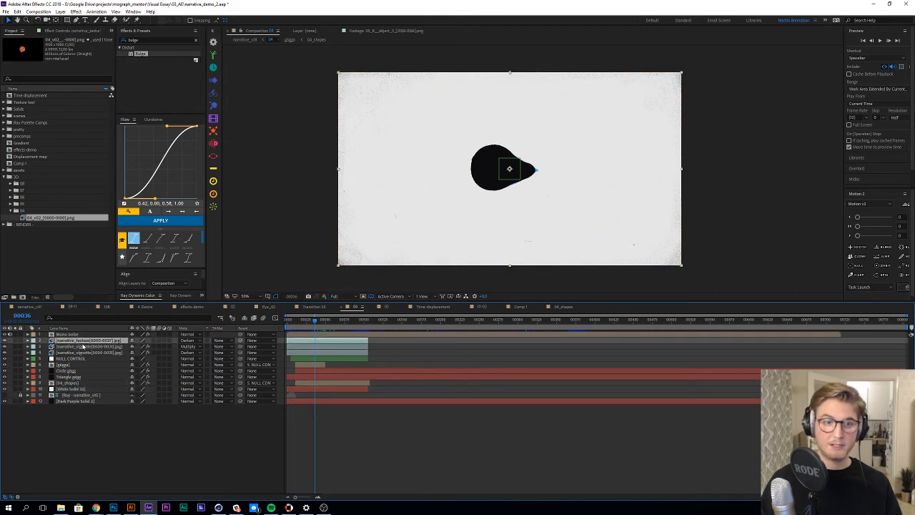
pyautogui.click(86, 347)
pyautogui.click(87, 352)
pyautogui.keyDown('shift'); pyautogui.click(88, 342); pyautogui.keyUp('shift')
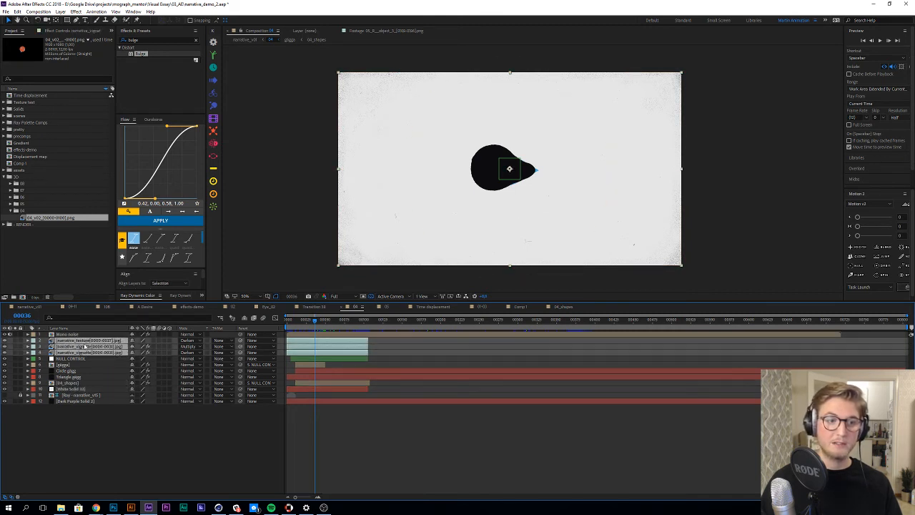
pyautogui.click(327, 333)
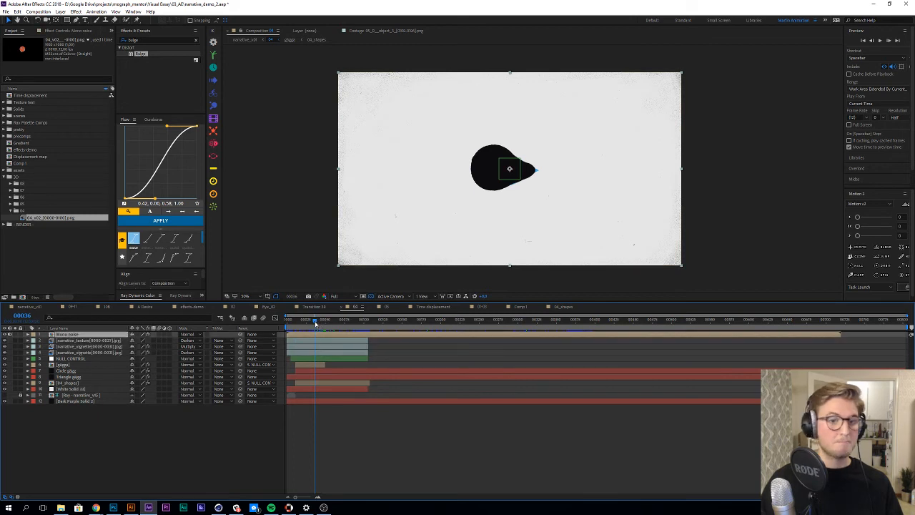
# Step: Preview composition 04 from near its start and scrub ahead to the orbiting circle, cube and triangle
pyautogui.moveTo(315, 323); pyautogui.dragTo(289, 325)
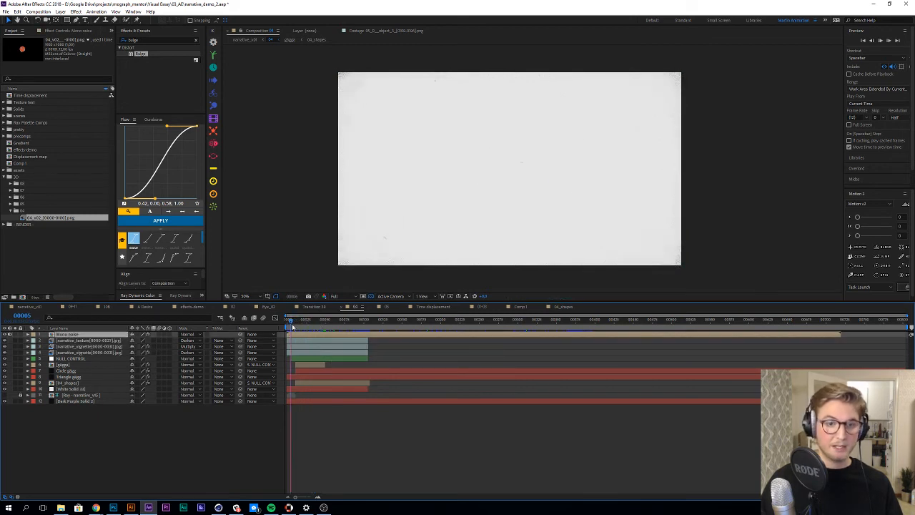
pyautogui.press('space')
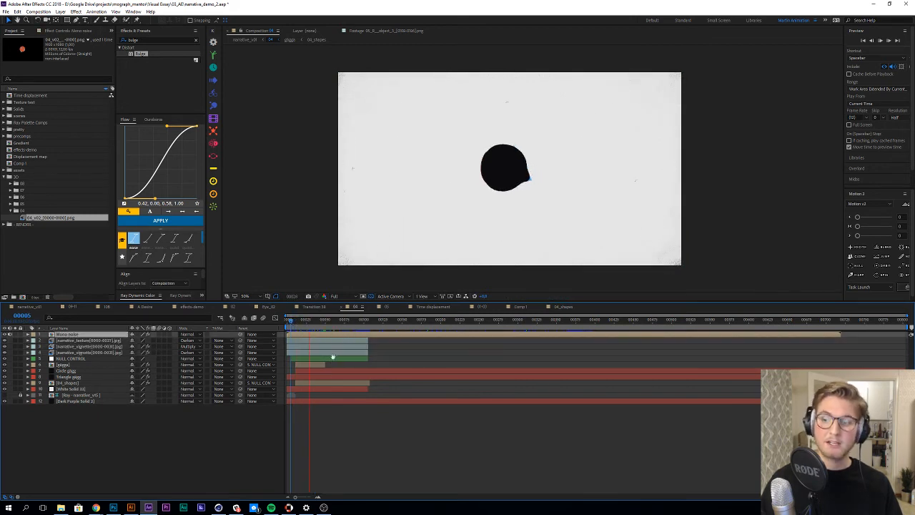
pyautogui.press('space')
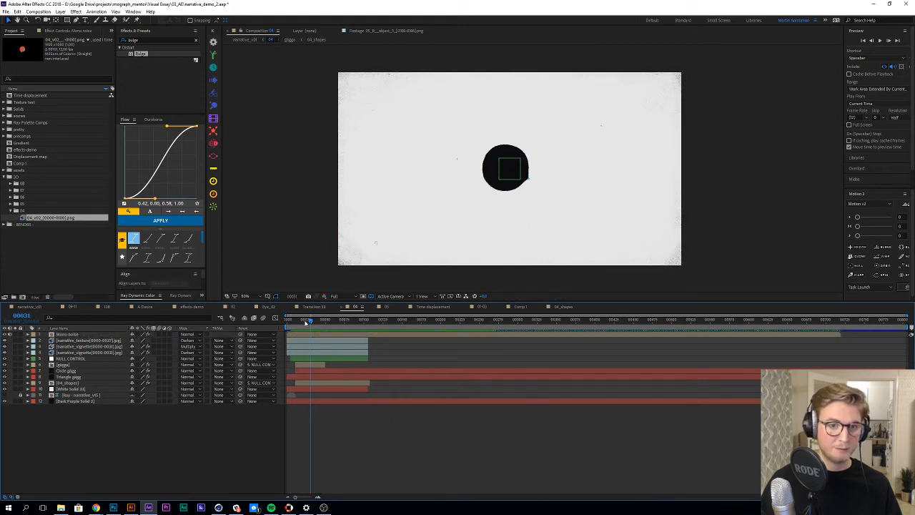
pyautogui.moveTo(306, 322); pyautogui.dragTo(338, 333)
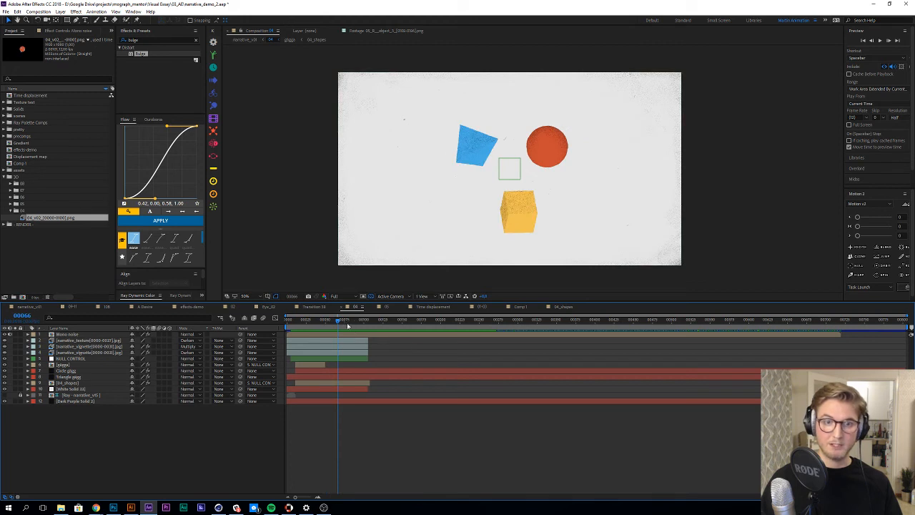
pyautogui.press('space')
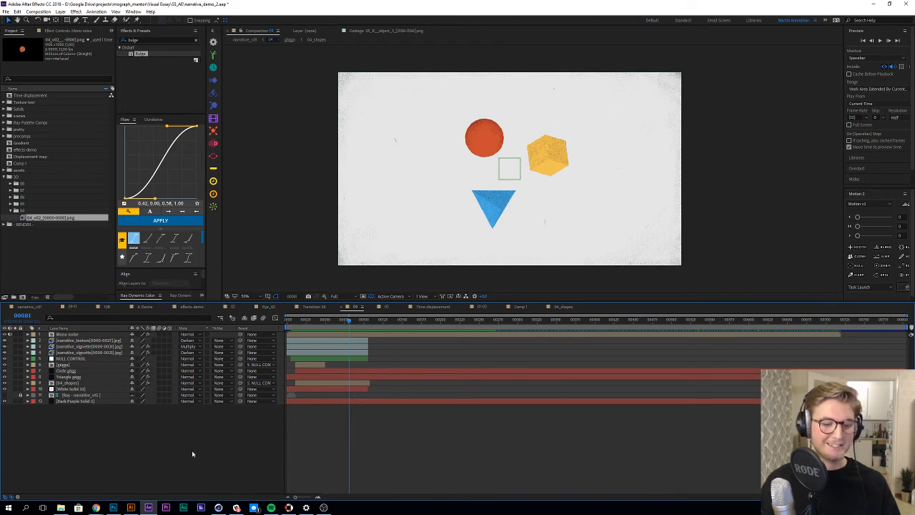
# Step: Switch to Cinema 4D, close the Render Settings and bring up the open project narrative_5_v04.c4d
pyautogui.click(218, 508)
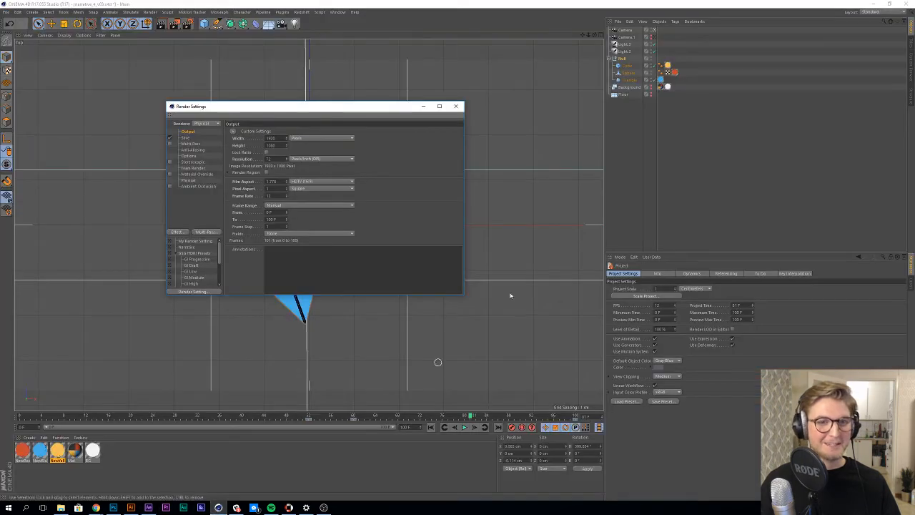
pyautogui.click(457, 107)
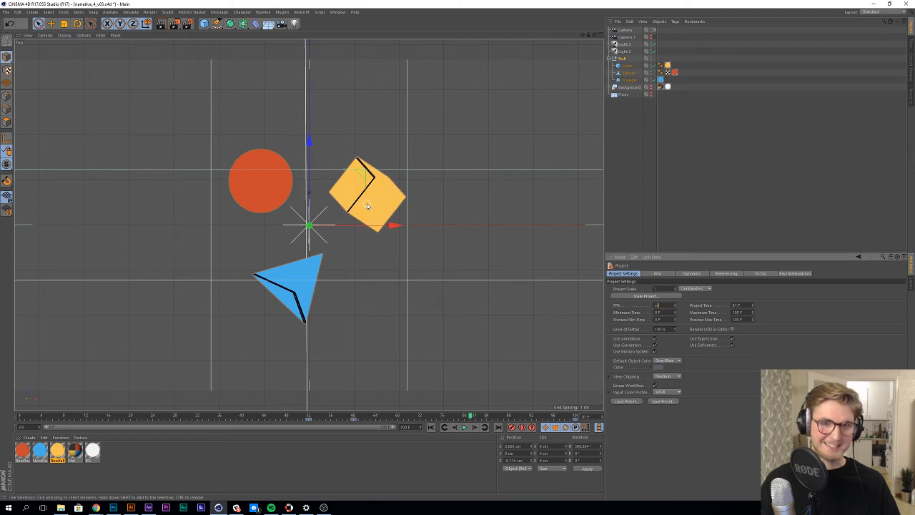
pyautogui.click(771, 151)
pyautogui.press('v')
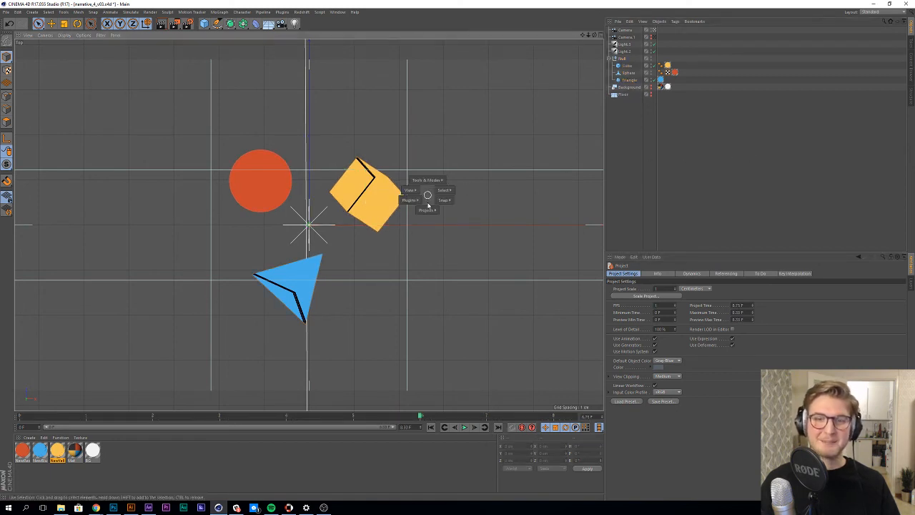
pyautogui.moveTo(428, 210)
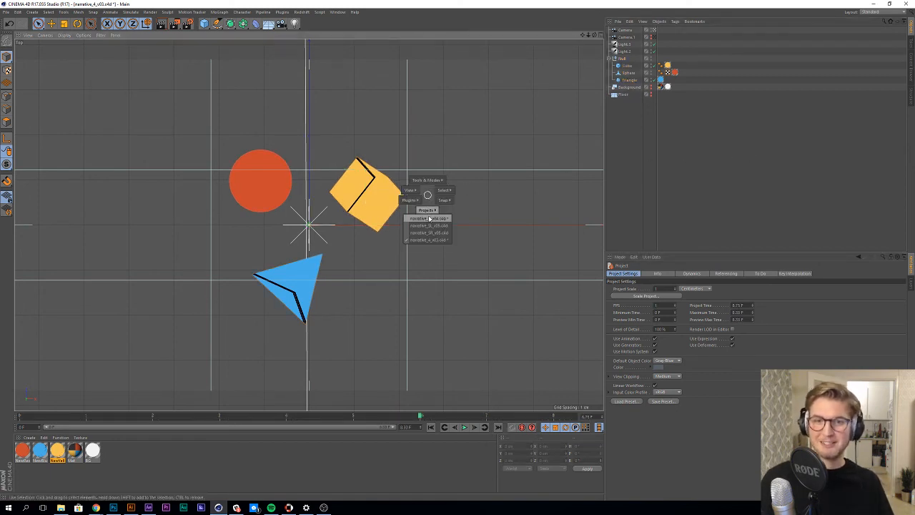
pyautogui.click(430, 218)
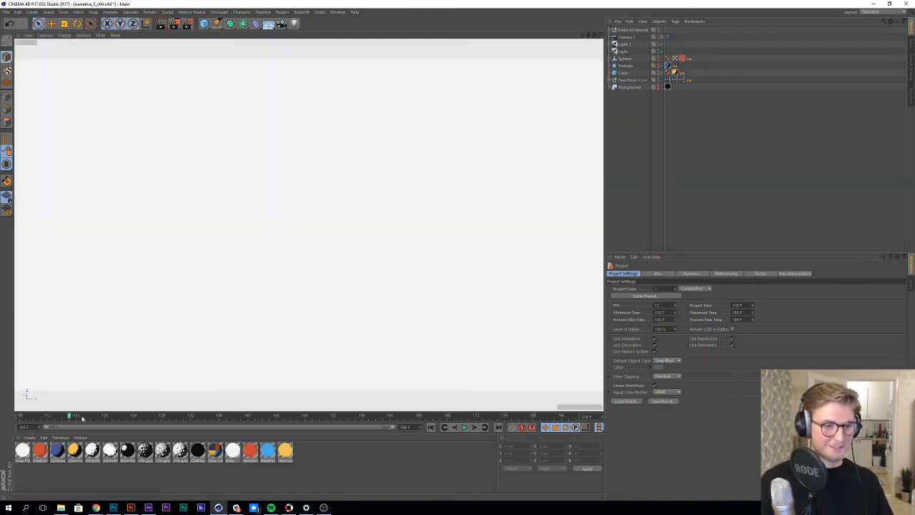
# Step: Play the book-opening animation from its first frame, stop it and return to the opening frames
pyautogui.moveTo(135, 416); pyautogui.dragTo(1, 425)
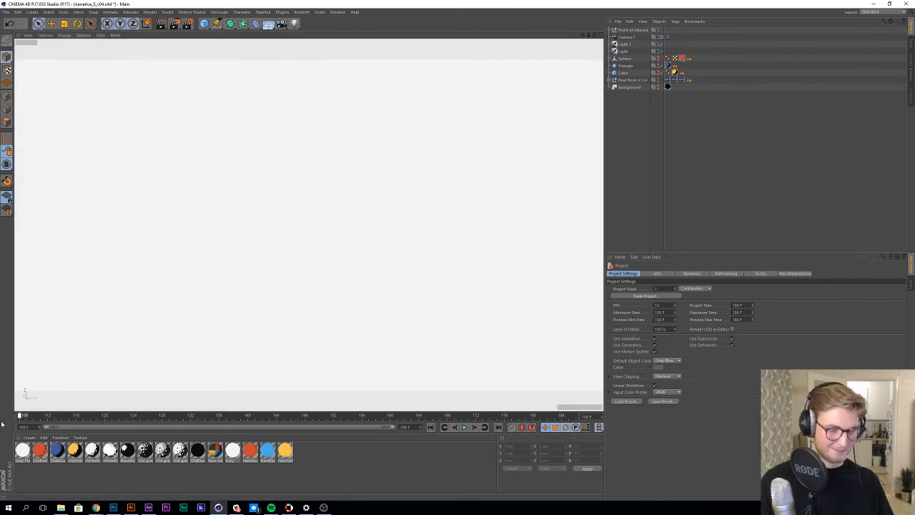
pyautogui.press('F8')
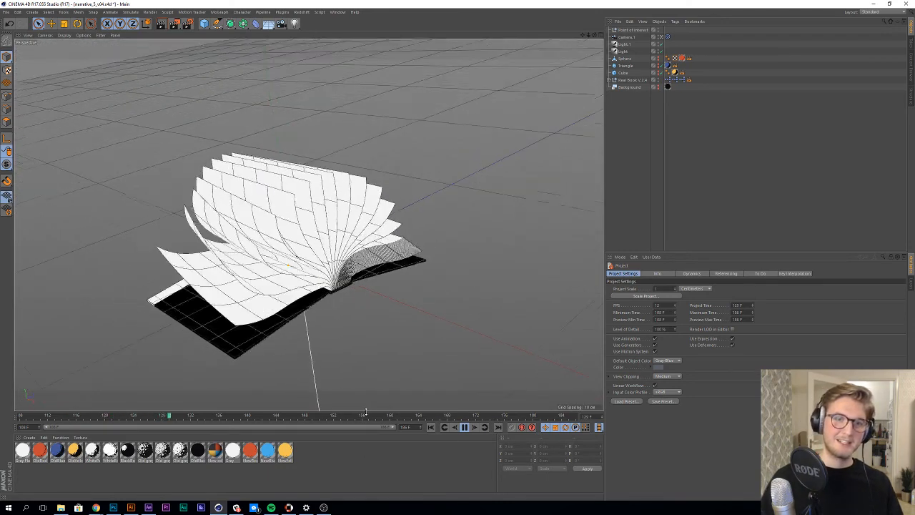
pyautogui.press('F8')
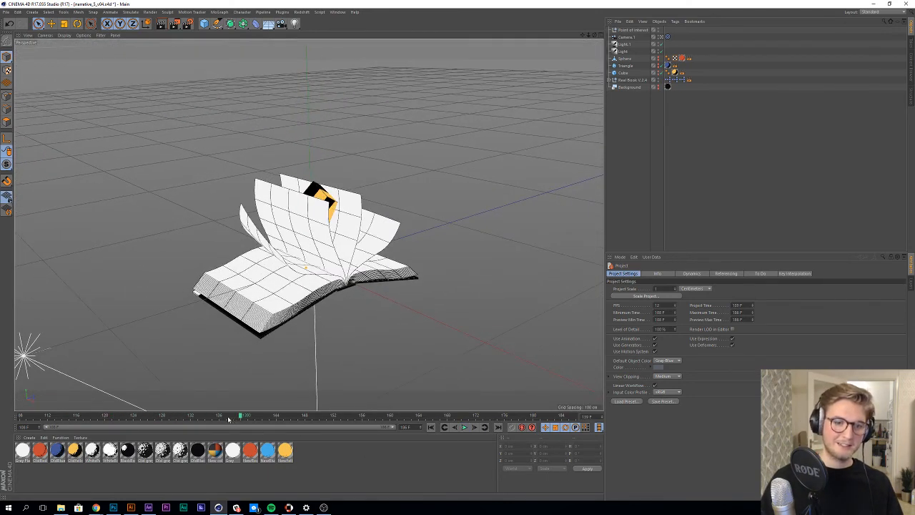
pyautogui.moveTo(229, 420); pyautogui.dragTo(41, 428)
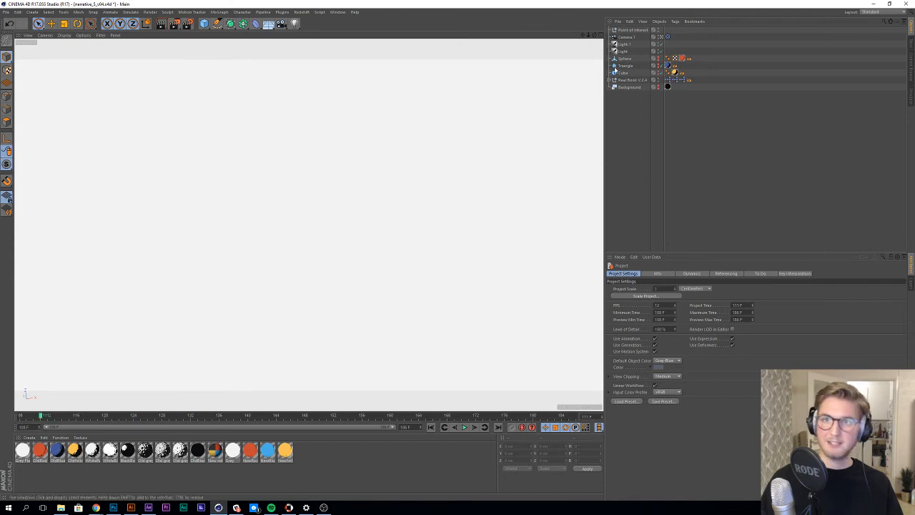
# Step: Leave the Camera.1 view and orbit around the book to examine how the camera is placed above the opening cover
pyautogui.click(667, 36)
pyautogui.moveTo(271, 305); pyautogui.dragTo(214, 306)
pyautogui.moveTo(266, 338); pyautogui.dragTo(322, 252)
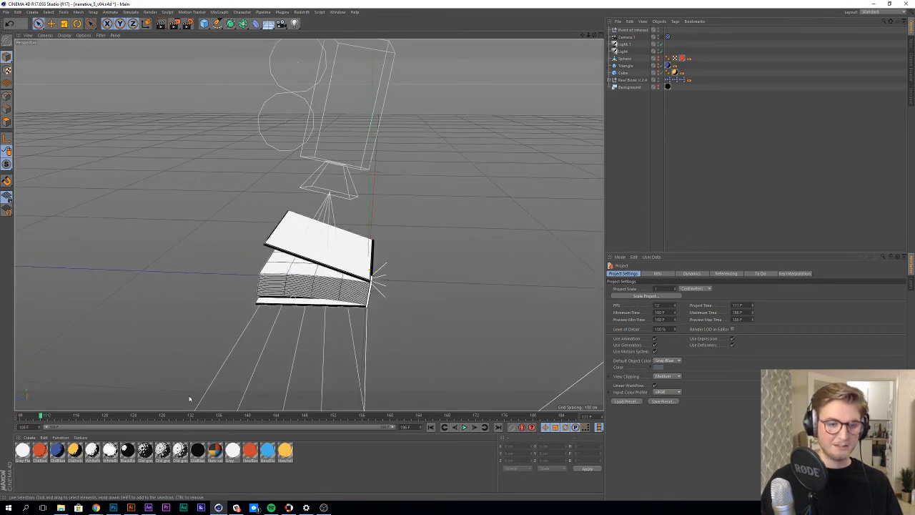
pyautogui.moveTo(35, 417)
pyautogui.mouseDown()
pyautogui.moveTo(20, 417)
pyautogui.moveTo(48, 420)
pyautogui.mouseUp()
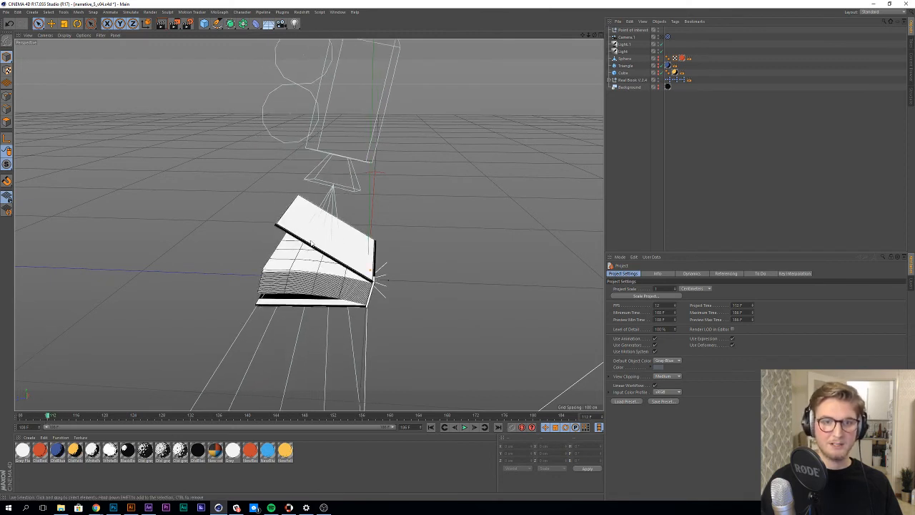
# Step: Compare the Camera.1 view with the outside view while scrubbing through the opening of the book and the shapes' animation
pyautogui.click(662, 37)
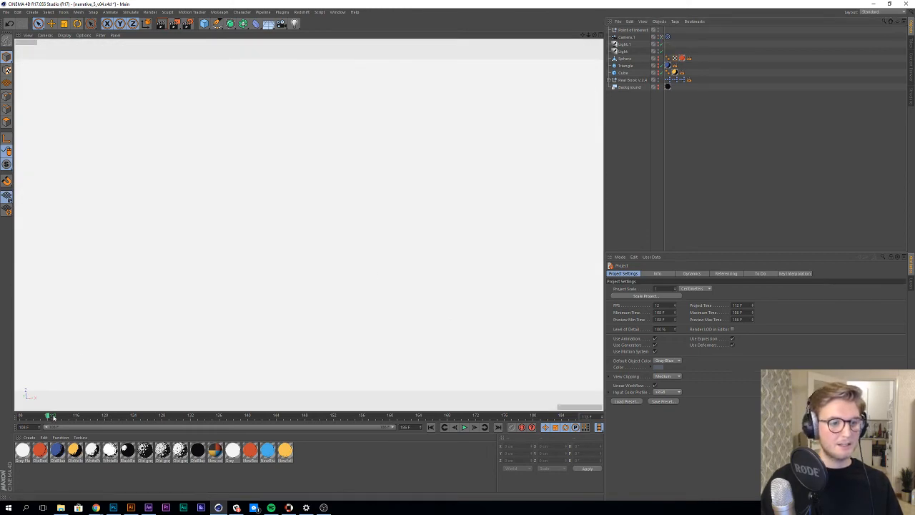
pyautogui.moveTo(80, 415)
pyautogui.mouseDown()
pyautogui.moveTo(115, 416)
pyautogui.moveTo(83, 416)
pyautogui.mouseUp()
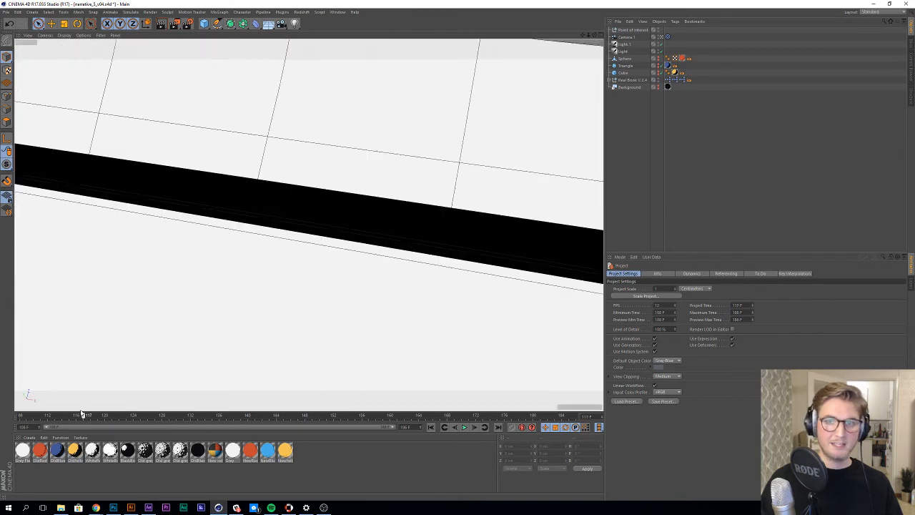
pyautogui.click(667, 37)
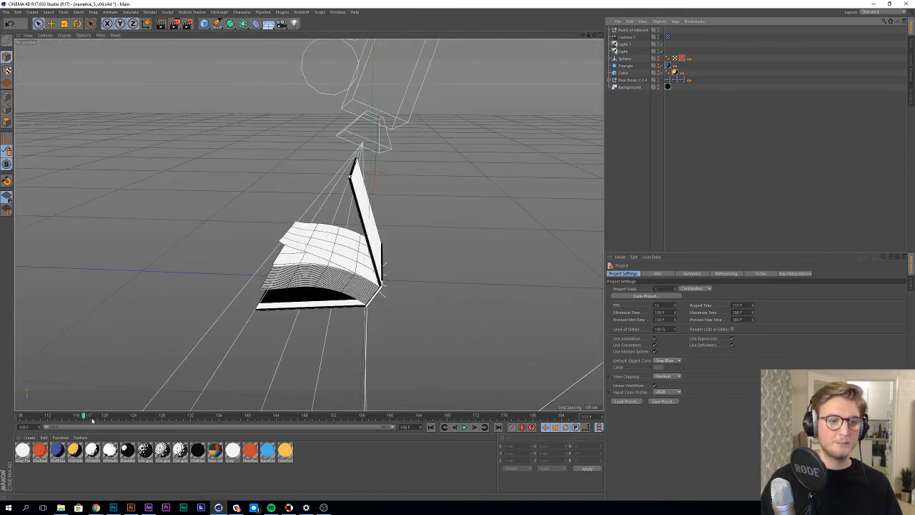
pyautogui.moveTo(85, 415); pyautogui.dragTo(321, 422)
pyautogui.moveTo(248, 425); pyautogui.dragTo(277, 417)
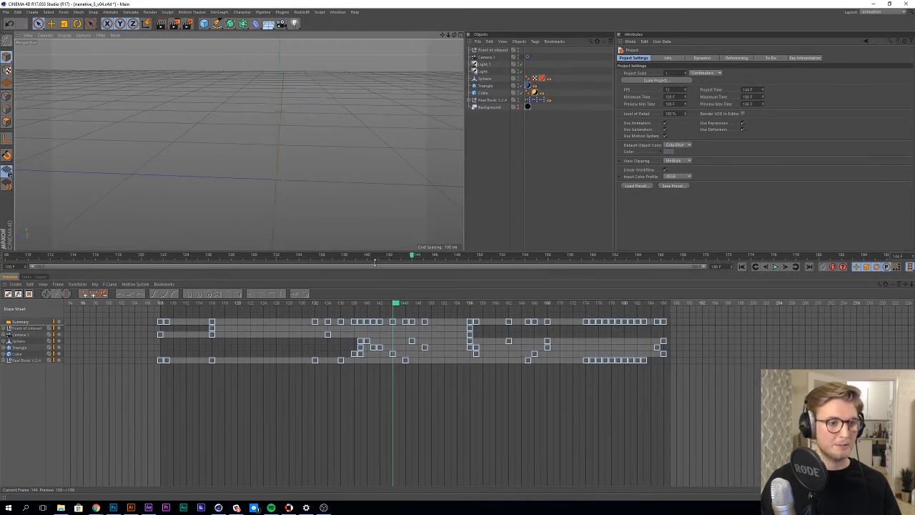
# Step: Expand the Sphere, Triangle and Cube tracks in the Dope Sheet and examine their visibility, position and rotation keyframes
pyautogui.moveTo(374, 261); pyautogui.dragTo(374, 273)
pyautogui.click(20, 353)
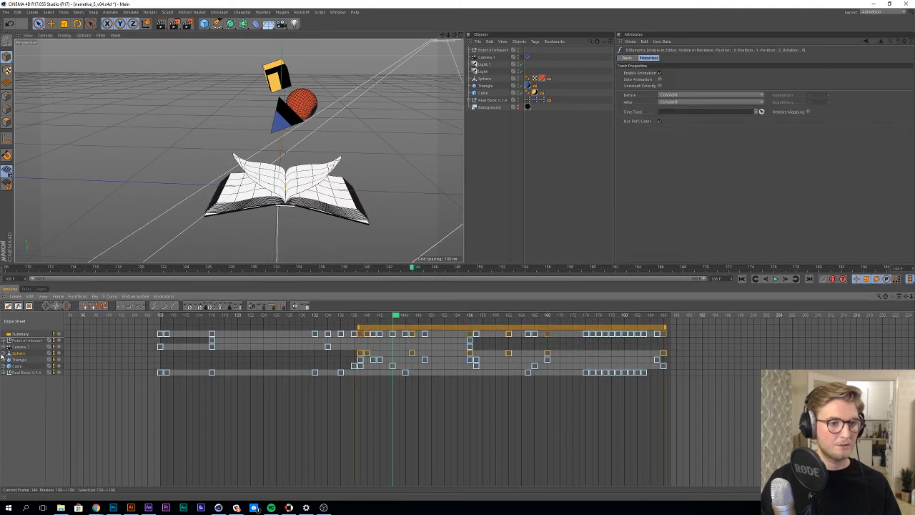
pyautogui.click(4, 354)
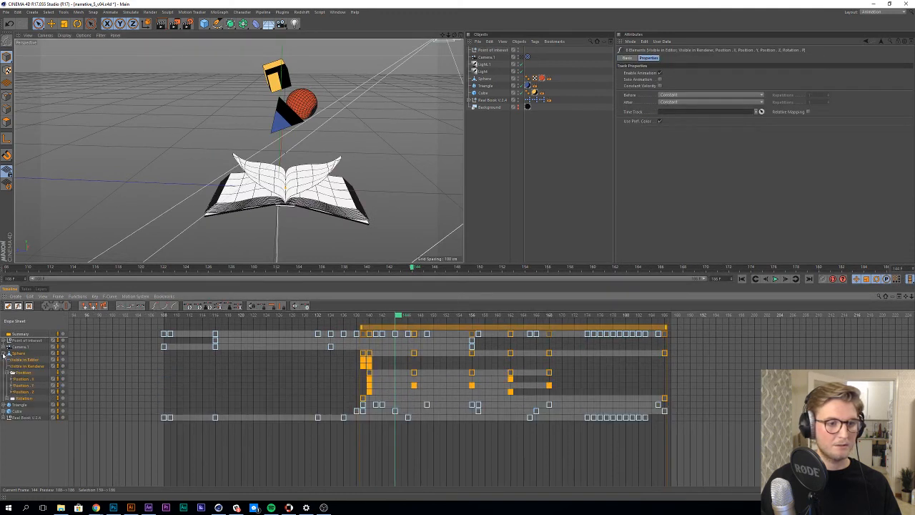
pyautogui.click(4, 405)
pyautogui.click(4, 457)
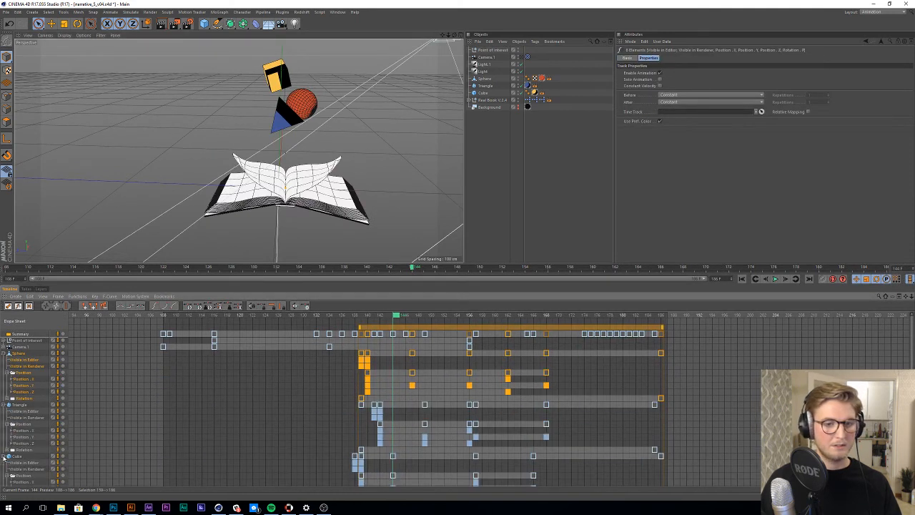
pyautogui.scroll(-2, 506, 396)
pyautogui.click(581, 450)
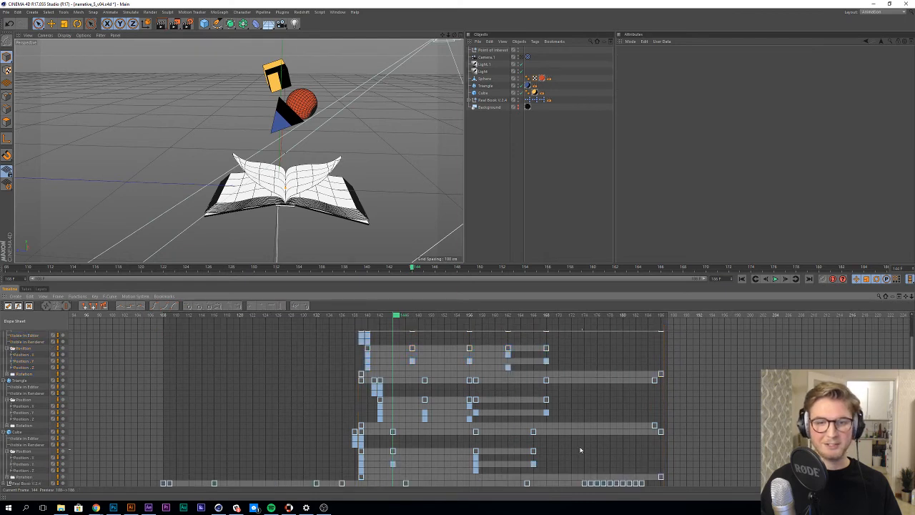
# Step: Scrub the shapes' flight and the book's closing, comparing the Camera.1 view with the outside view
pyautogui.moveTo(381, 322)
pyautogui.mouseDown()
pyautogui.moveTo(371, 322)
pyautogui.moveTo(580, 327)
pyautogui.moveTo(399, 340)
pyautogui.moveTo(309, 360)
pyautogui.moveTo(459, 336)
pyautogui.moveTo(359, 334)
pyautogui.moveTo(385, 334)
pyautogui.mouseUp()
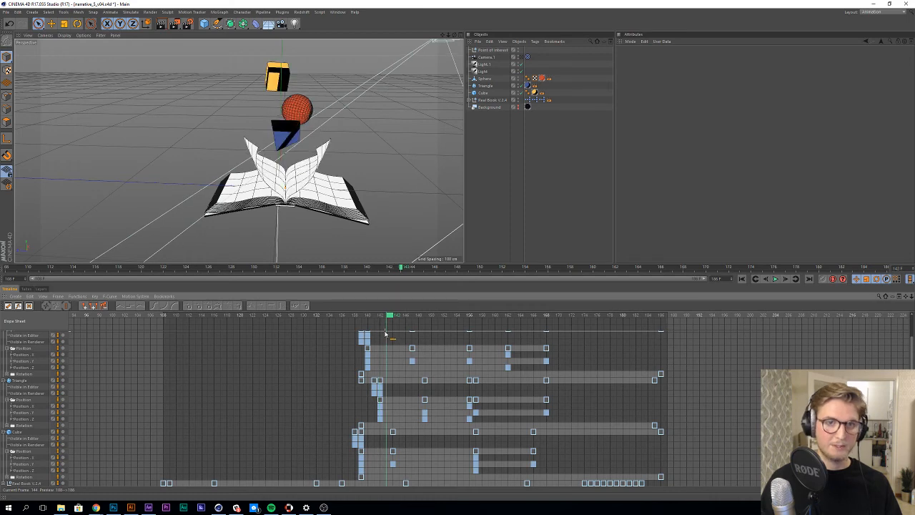
pyautogui.click(522, 58)
pyautogui.scroll(-3, 380, 246)
pyautogui.moveTo(369, 316); pyautogui.dragTo(522, 322)
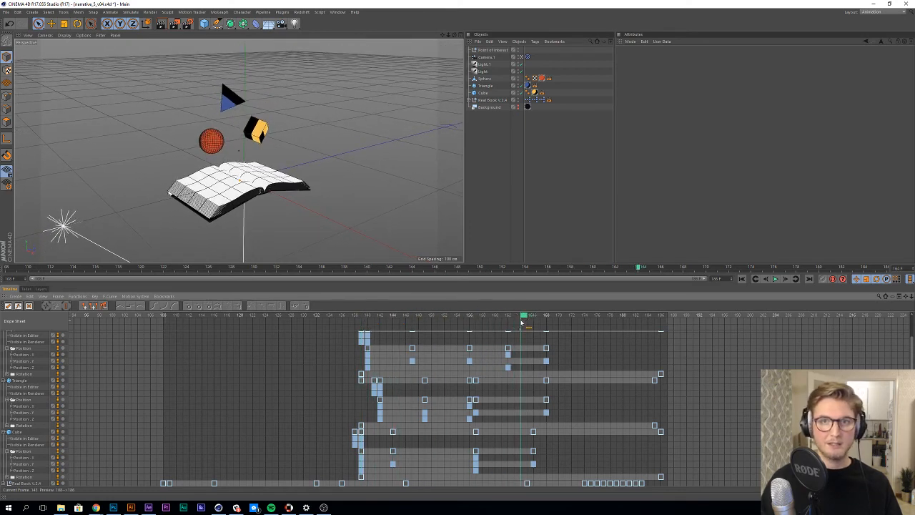
pyautogui.click(527, 57)
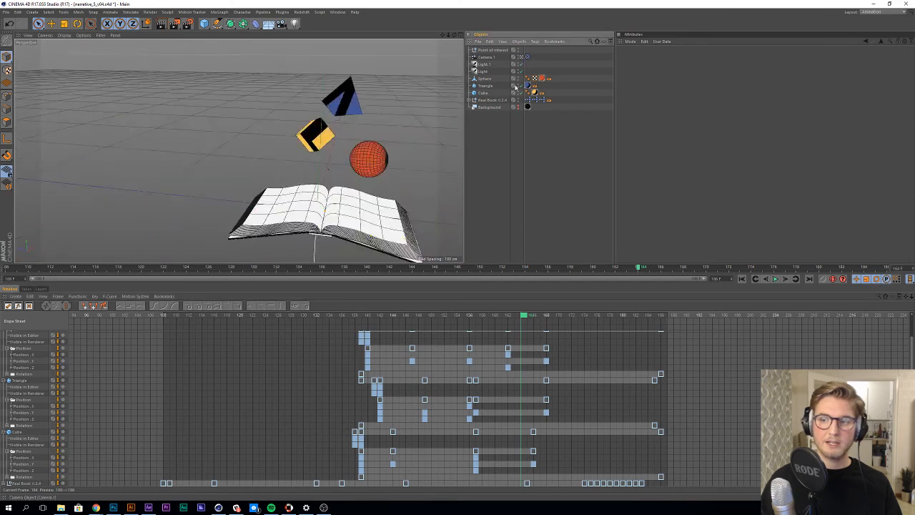
pyautogui.moveTo(518, 315); pyautogui.dragTo(626, 316)
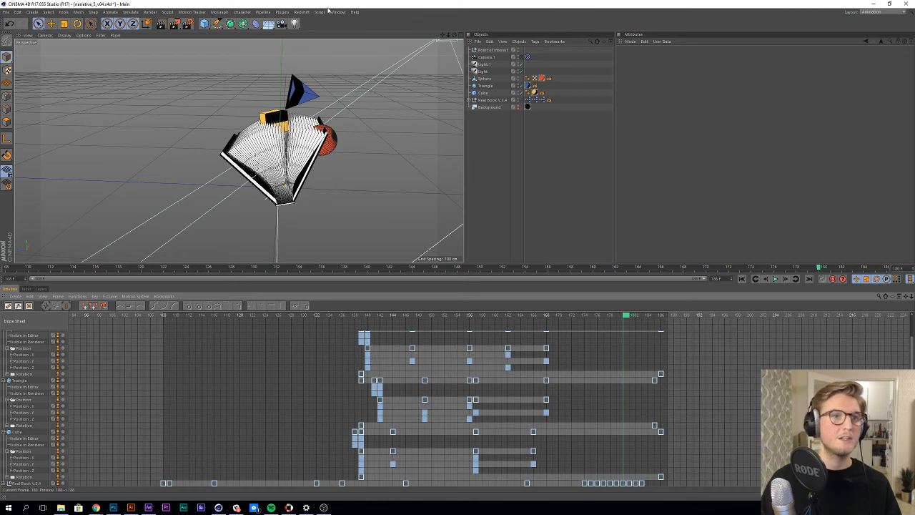
# Step: Switch to the narrative_5L_v05.c4d project and scrub through the tilting, closing book, checking the Real Book V.2.4 object's properties
pyautogui.press('v')
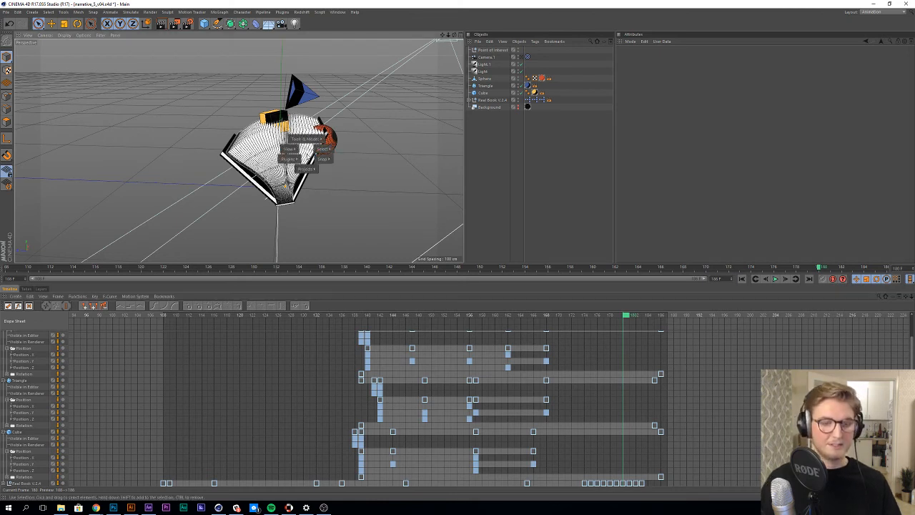
pyautogui.click(309, 184)
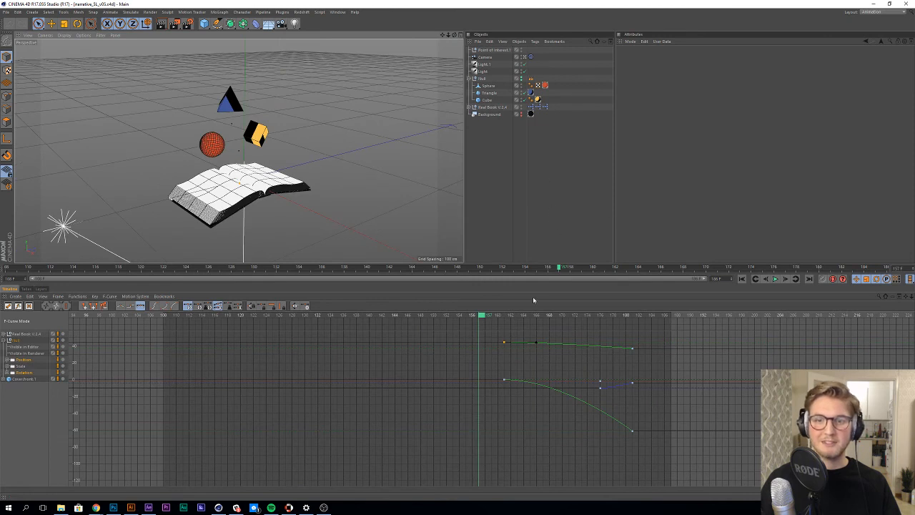
pyautogui.moveTo(485, 317); pyautogui.dragTo(630, 328)
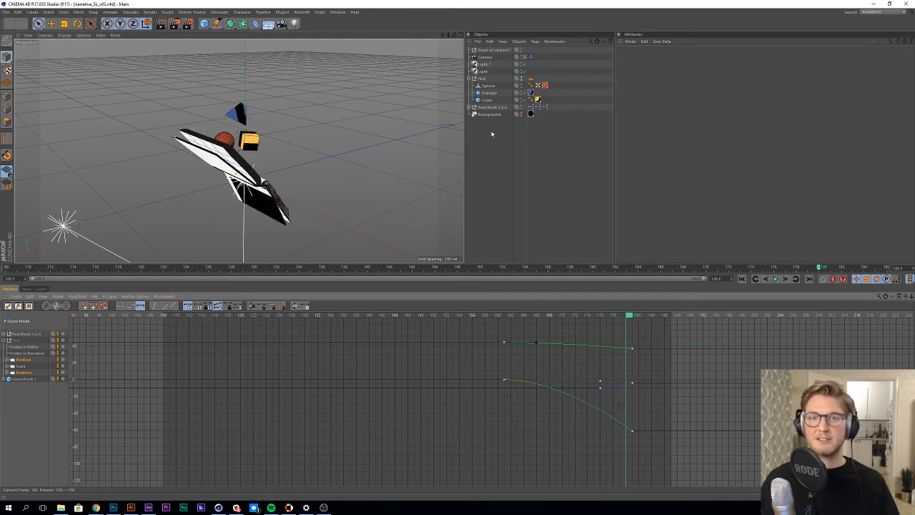
pyautogui.click(496, 108)
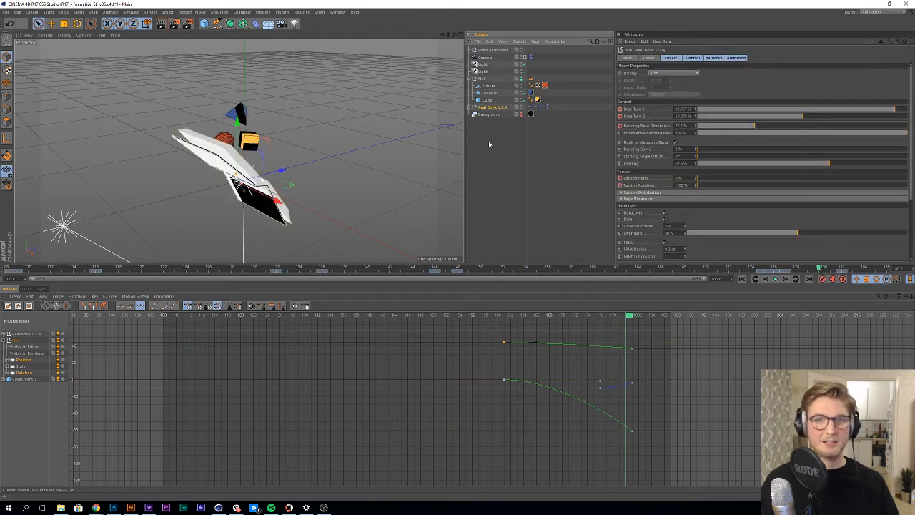
pyautogui.click(501, 166)
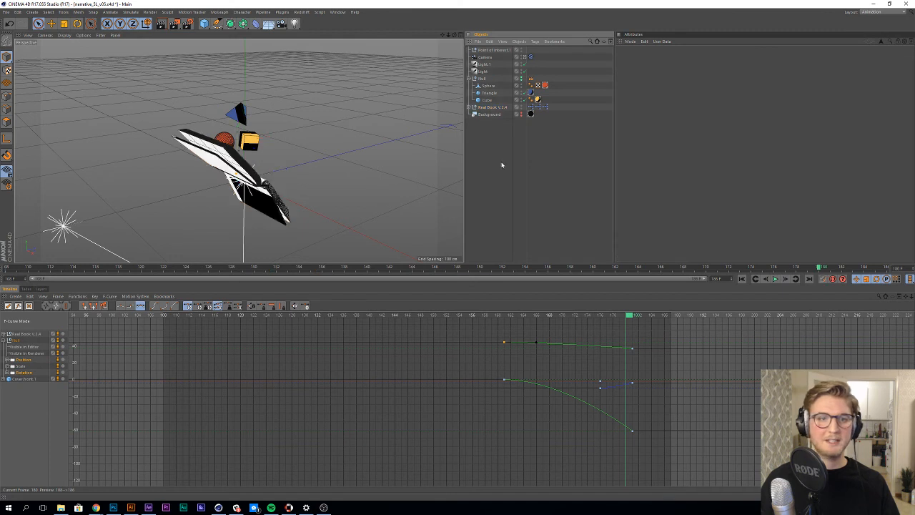
pyautogui.moveTo(614, 313); pyautogui.dragTo(527, 322)
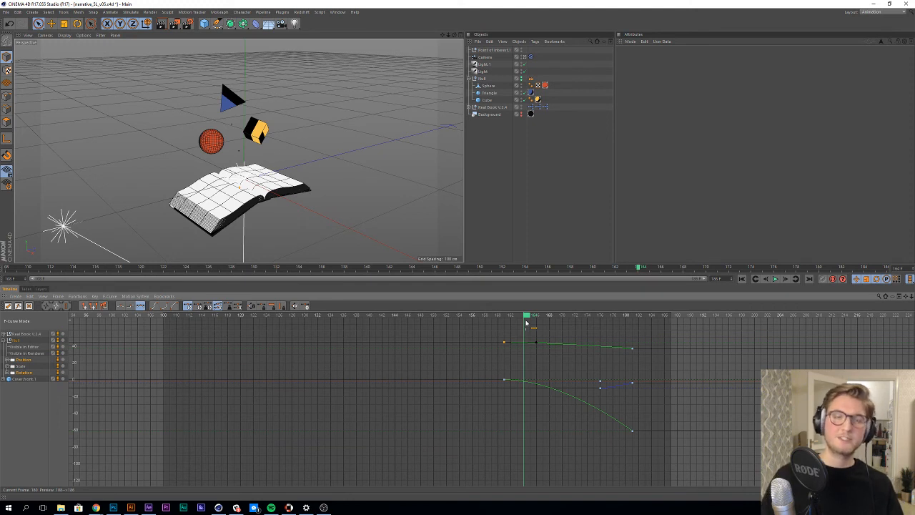
pyautogui.moveTo(533, 323); pyautogui.dragTo(634, 305)
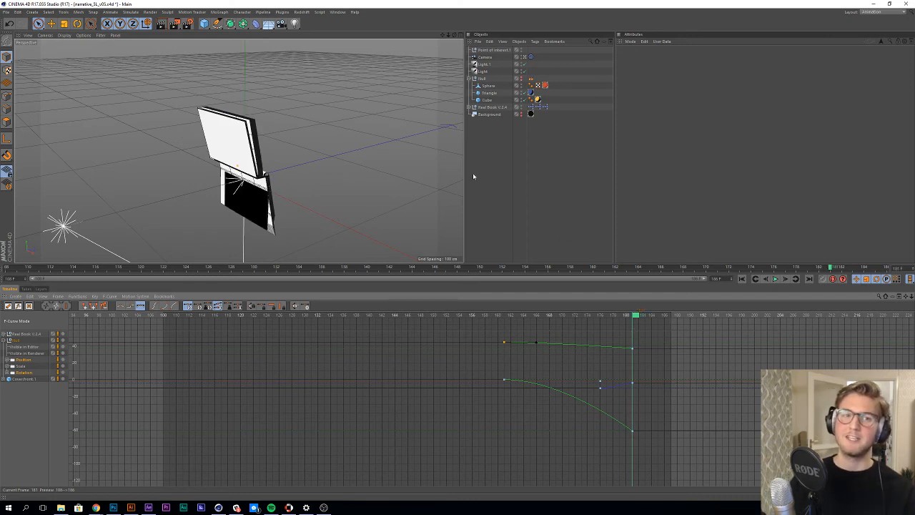
# Step: Return to the narrative_5_v04.c4d project and scrub through the frames where the book closes around the shapes
pyautogui.press('v')
pyautogui.moveTo(300, 155)
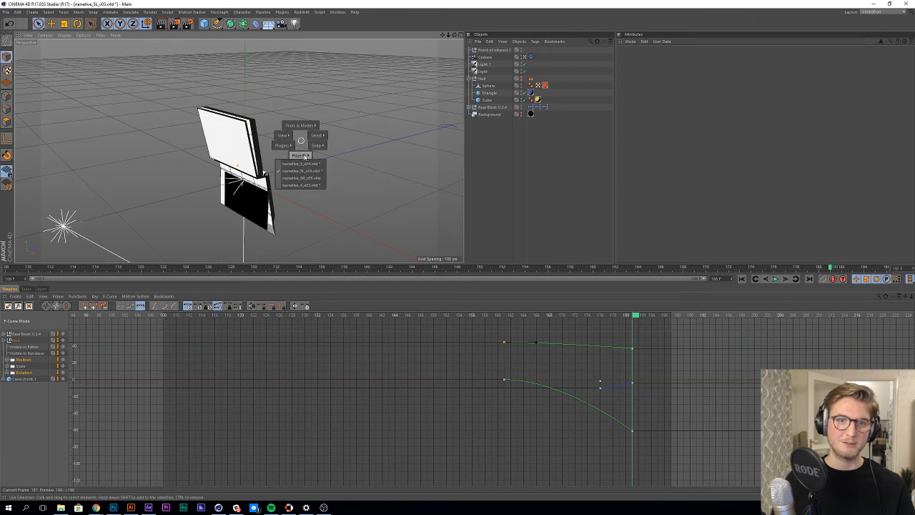
pyautogui.click(304, 163)
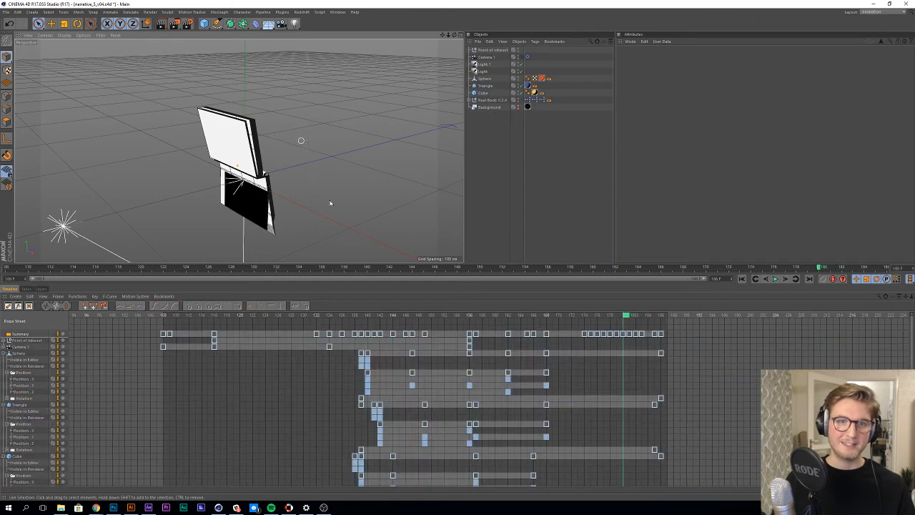
pyautogui.moveTo(621, 319); pyautogui.dragTo(645, 319)
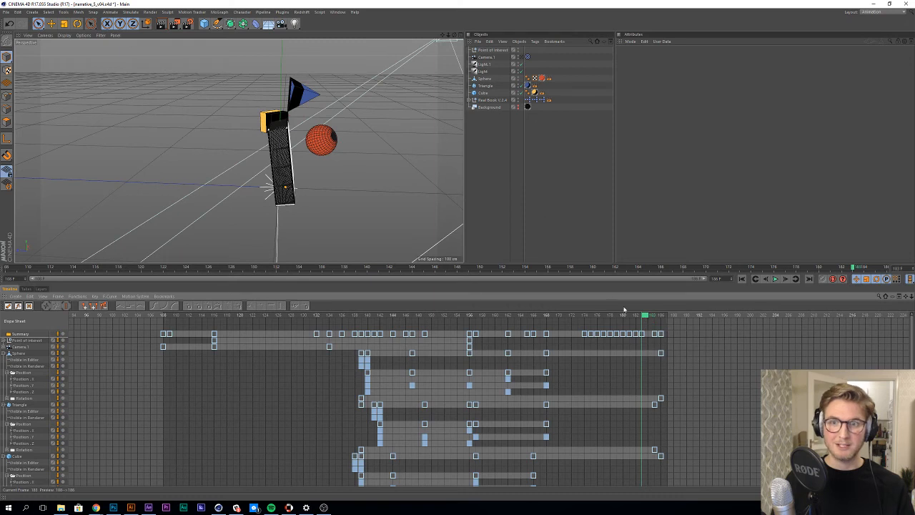
pyautogui.moveTo(632, 318); pyautogui.dragTo(589, 306)
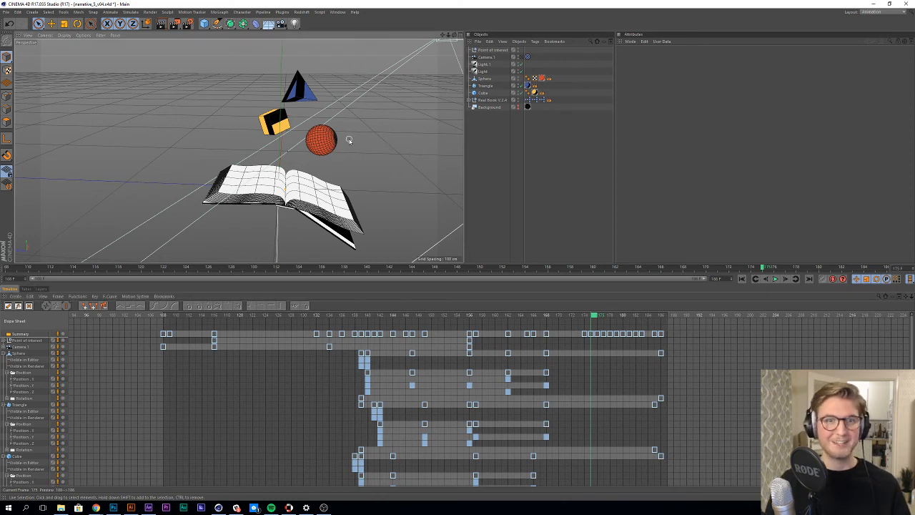
# Step: Reopen the narrative_5L_v05.c4d project and scrub through the movement of the shapes above the tilting book
pyautogui.press('v')
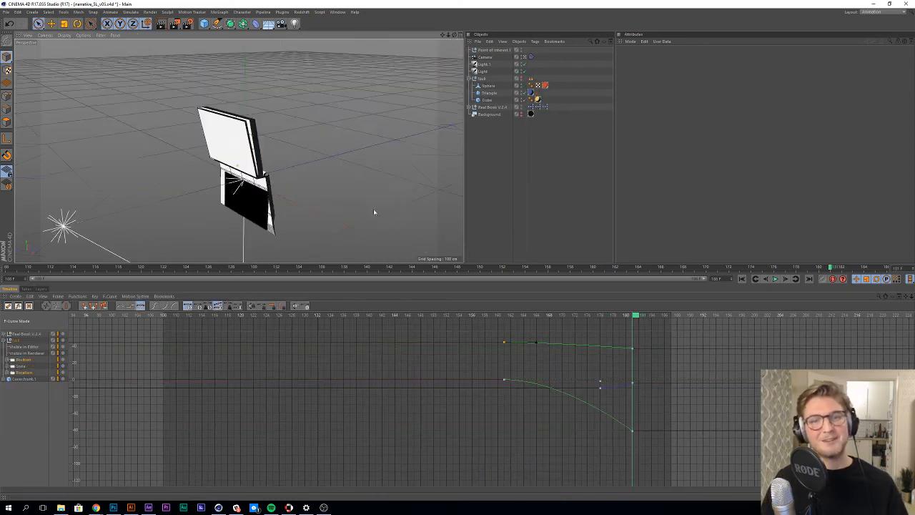
pyautogui.moveTo(630, 319); pyautogui.dragTo(540, 316)
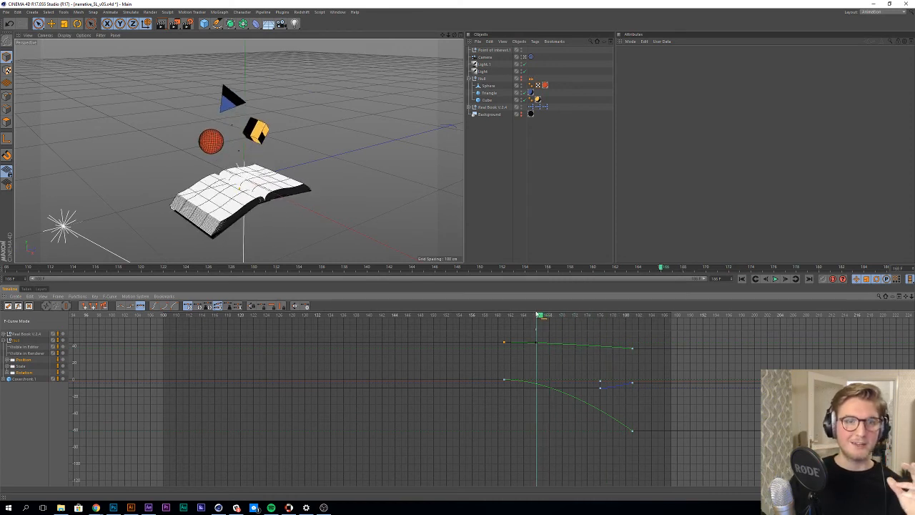
pyautogui.moveTo(538, 315); pyautogui.dragTo(596, 321)
# Step: Switch to the narrative_5R_v05.c4d project and scrub its shapes and book animation forward to frame 172
pyautogui.press('v')
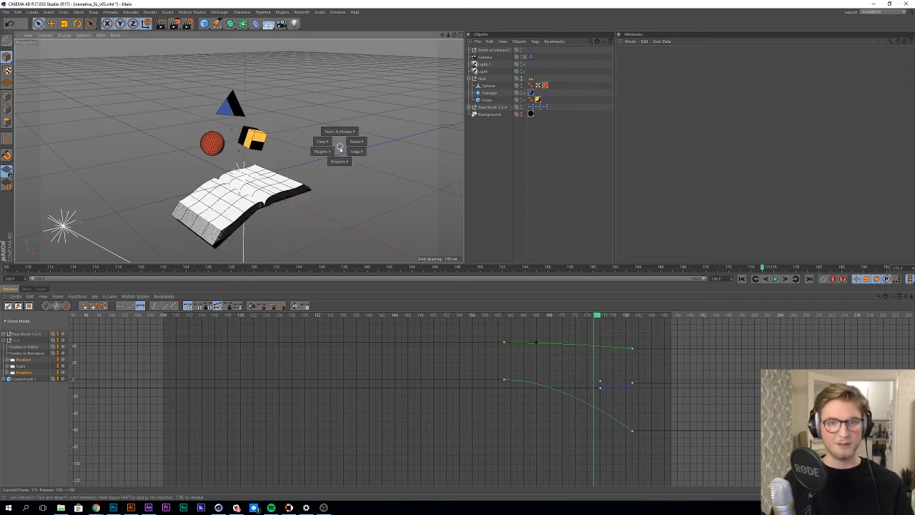
pyautogui.moveTo(340, 161)
pyautogui.click(343, 184)
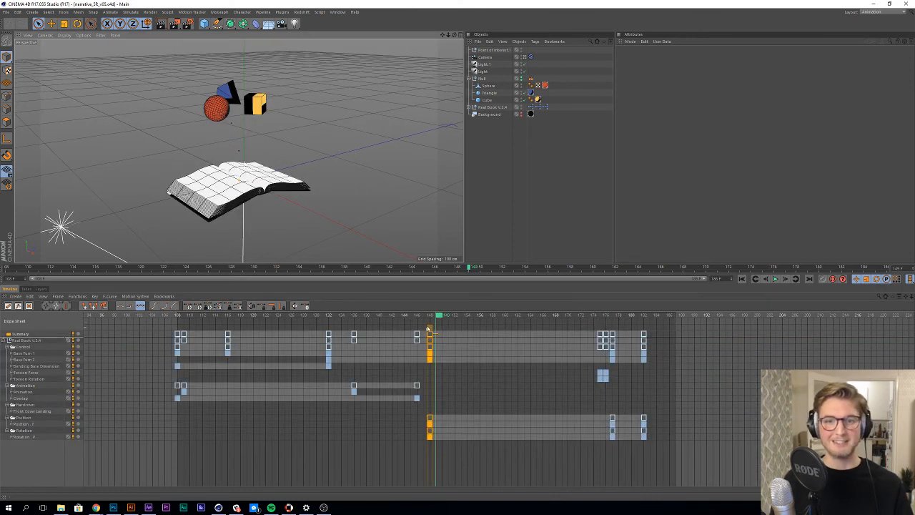
pyautogui.moveTo(439, 317); pyautogui.dragTo(579, 328)
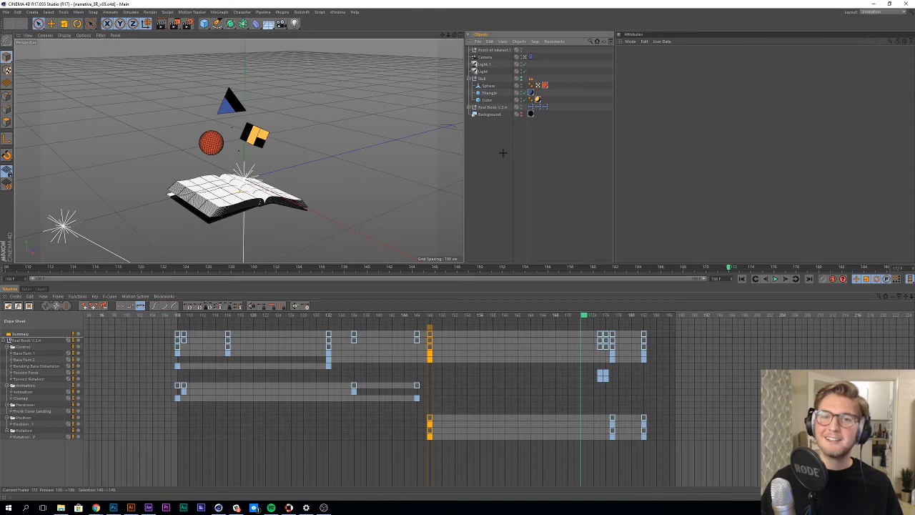
# Step: Compare the Sphere with its parent Null in the object hierarchy and open the Null's Compositing tag
pyautogui.click(482, 79)
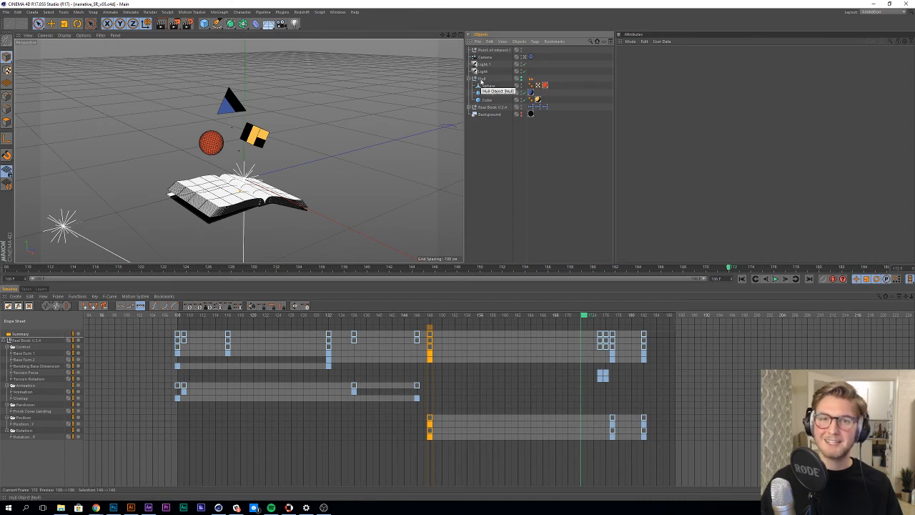
pyautogui.click(526, 186)
pyautogui.click(493, 86)
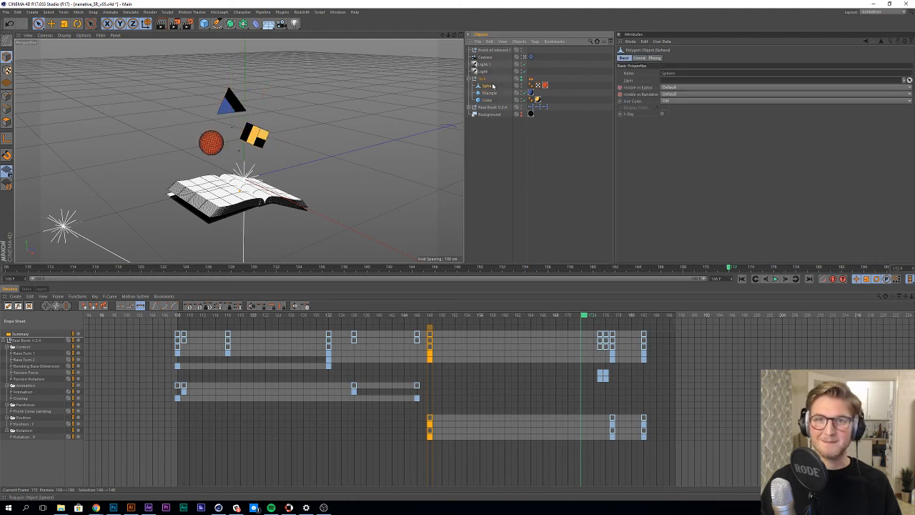
pyautogui.click(485, 79)
pyautogui.click(491, 87)
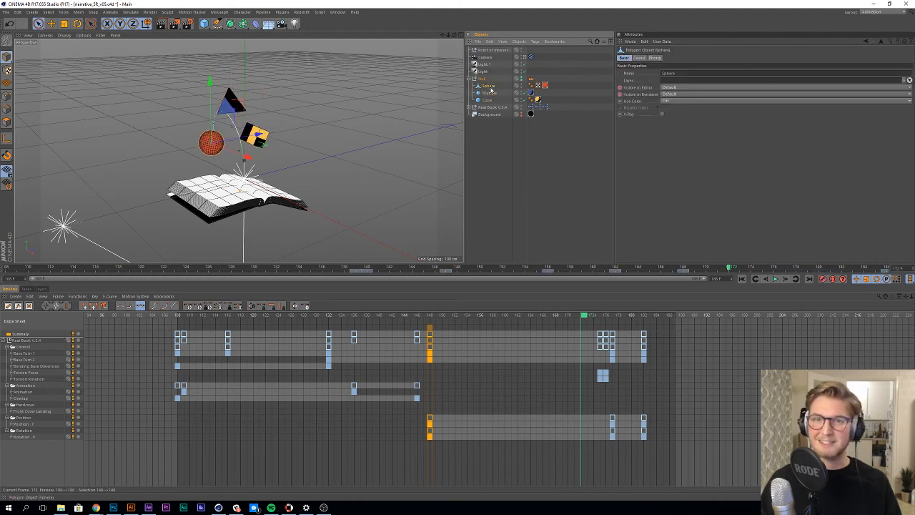
pyautogui.click(483, 78)
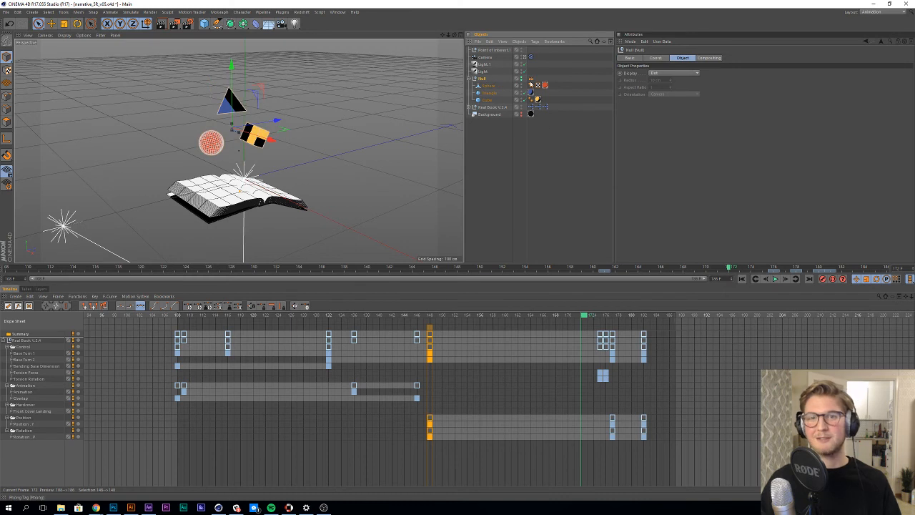
pyautogui.click(530, 79)
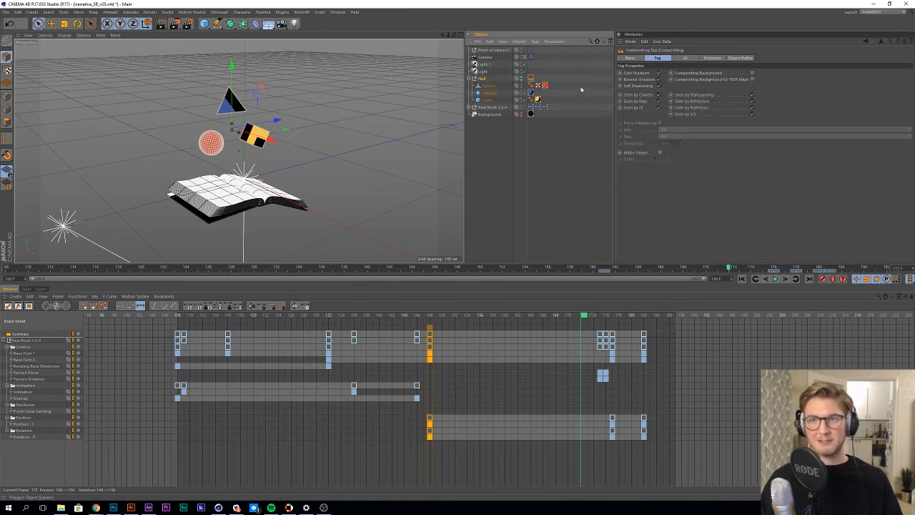
# Step: Review the Compositing tag's Basic, Tag, GI, Exclusion and Object Buffer settings
pyautogui.click(631, 58)
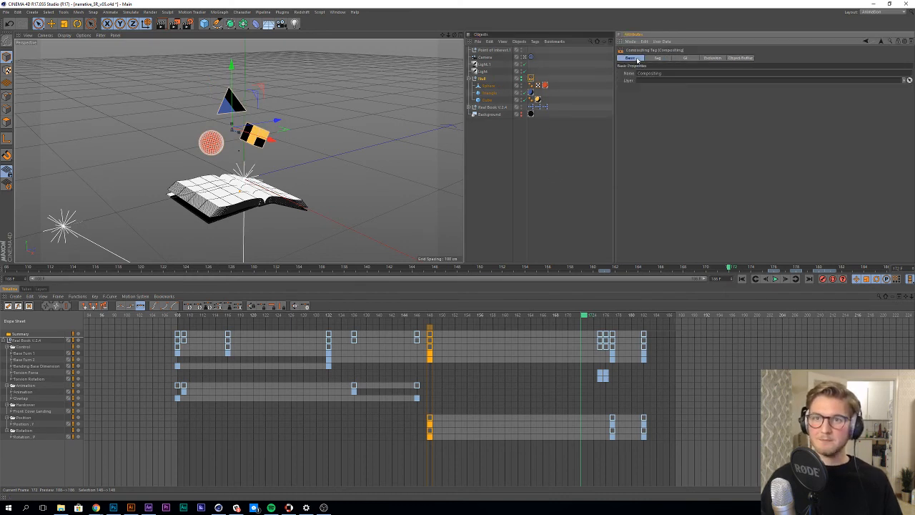
pyautogui.click(655, 59)
pyautogui.click(688, 59)
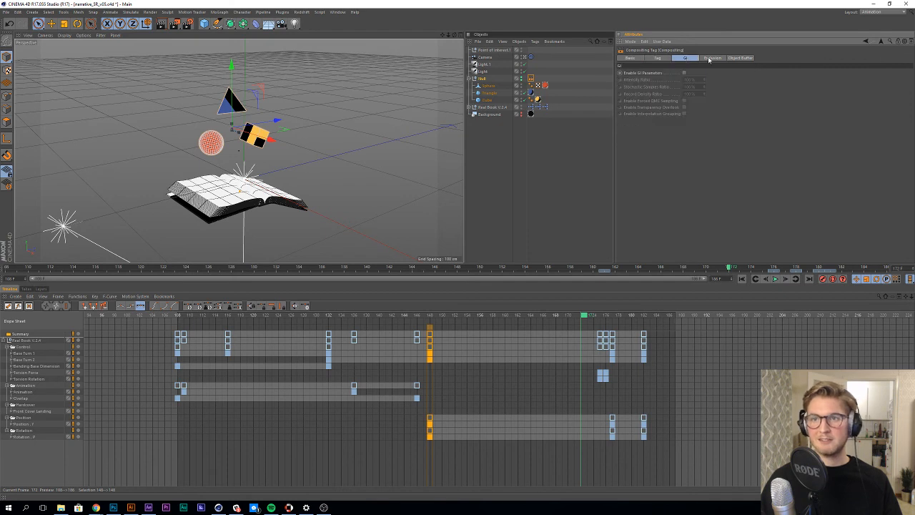
pyautogui.click(710, 59)
pyautogui.click(739, 59)
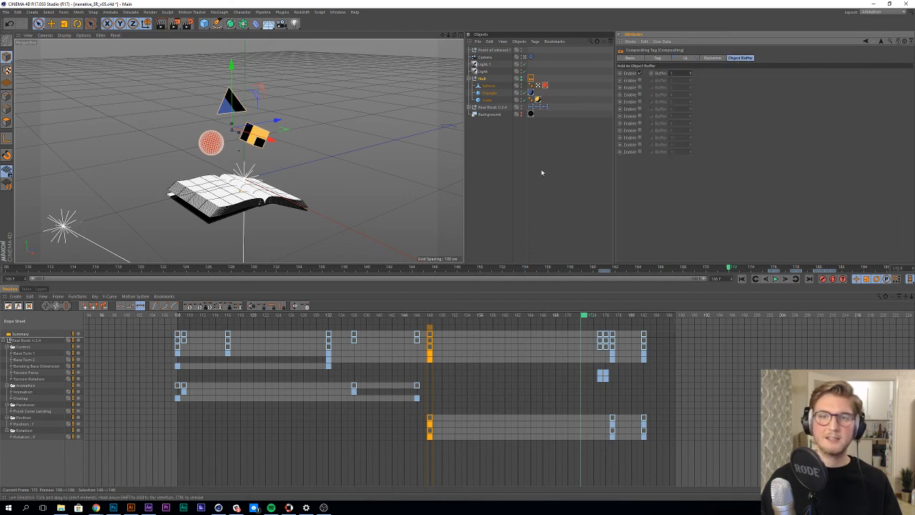
# Step: Expand the Real Book V.2.4 hierarchy to examine the pages' tags, and reopen the Null's Object Buffer settings
pyautogui.click(469, 107)
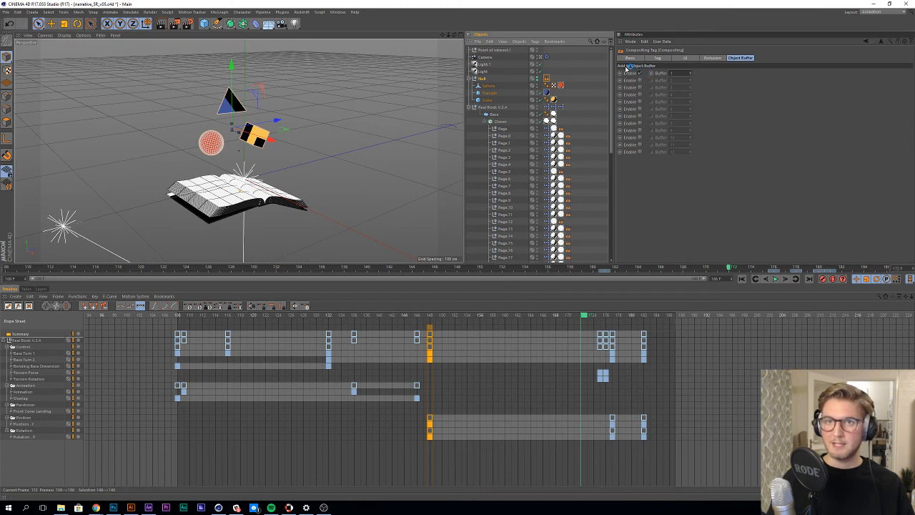
pyautogui.click(482, 79)
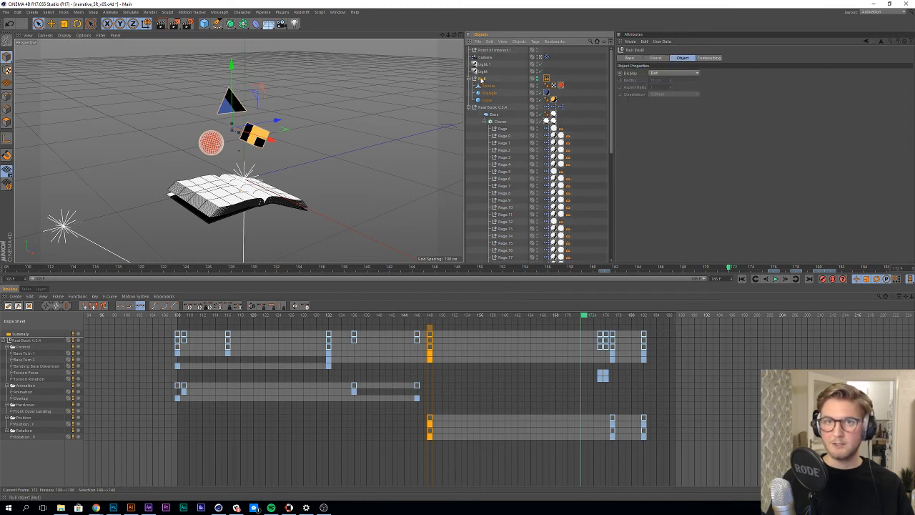
pyautogui.click(548, 79)
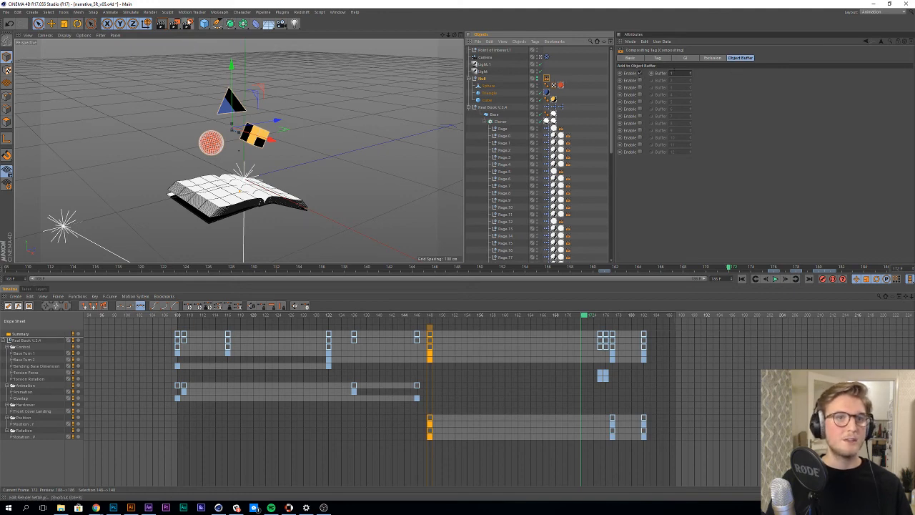
# Step: Open the render settings and examine the Multi-Pass Object Buffer entries and the first buffer's Group ID
pyautogui.click(188, 23)
pyautogui.moveTo(186, 13); pyautogui.dragTo(333, 101)
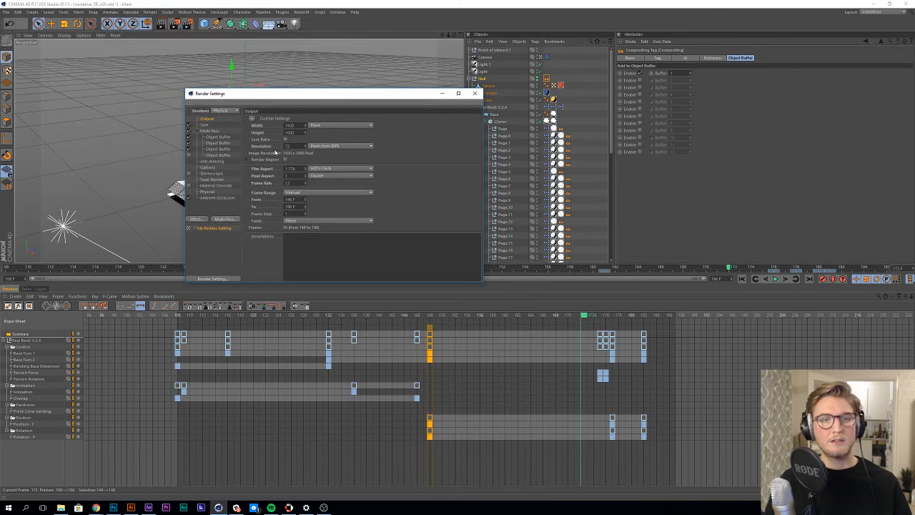
pyautogui.click(207, 132)
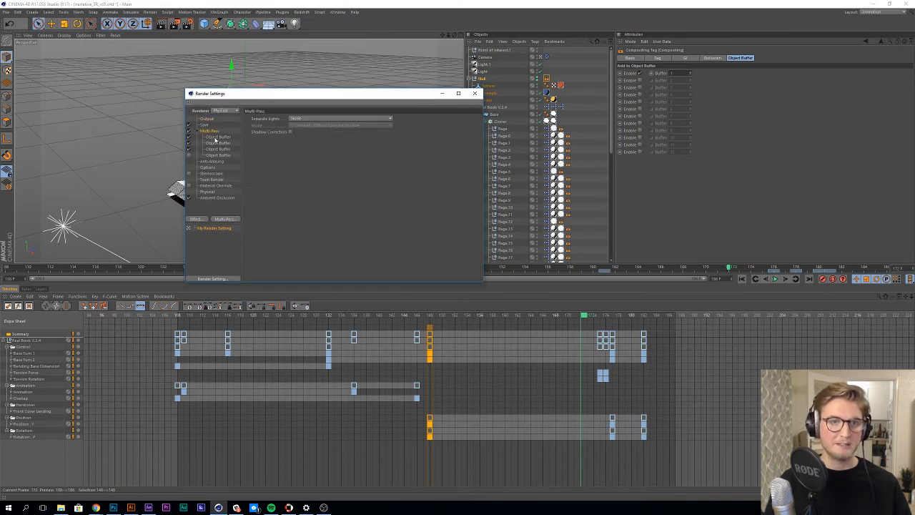
pyautogui.click(217, 137)
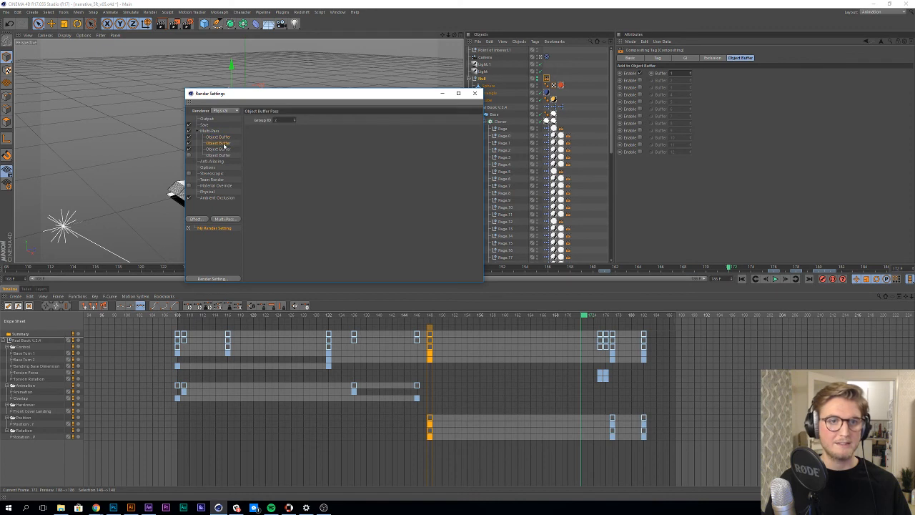
pyautogui.doubleClick(276, 120)
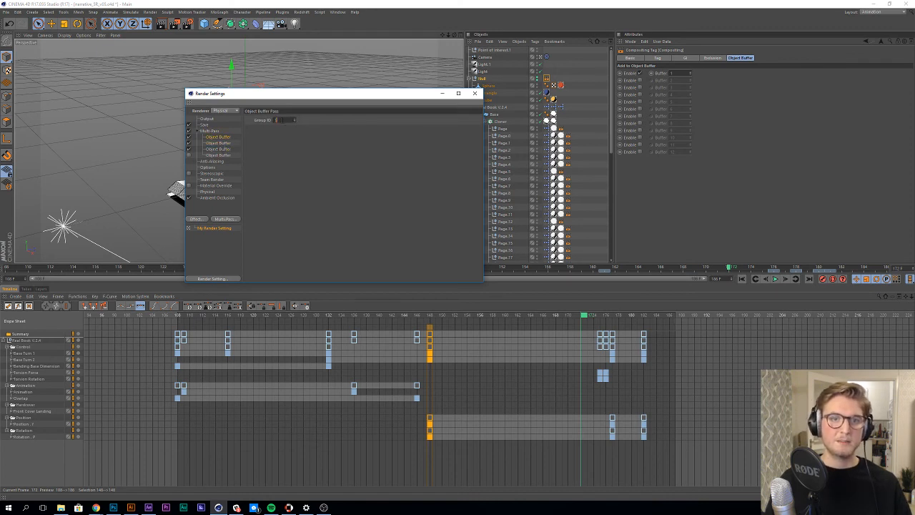
# Step: Switch to After Effects and show composition 05 at frame 38, with the open book and floating shapes
pyautogui.moveTo(274, 96); pyautogui.dragTo(313, 148)
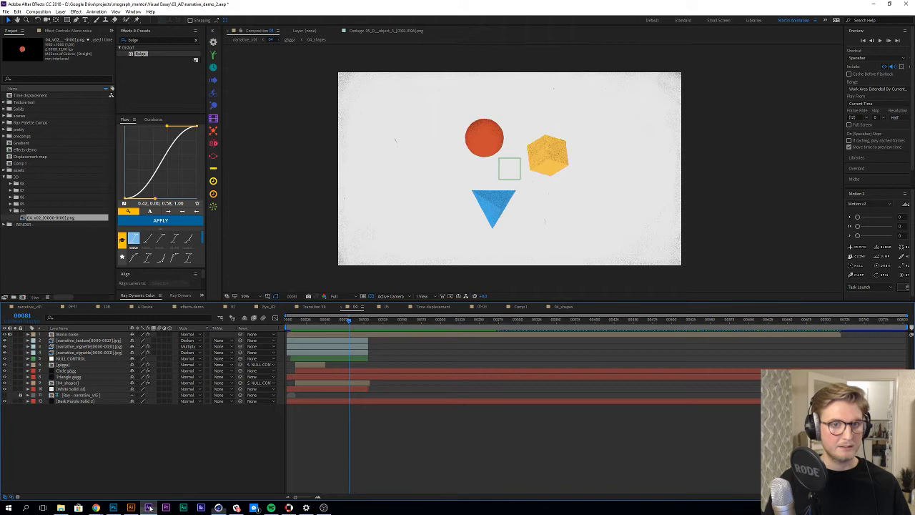
pyautogui.click(148, 507)
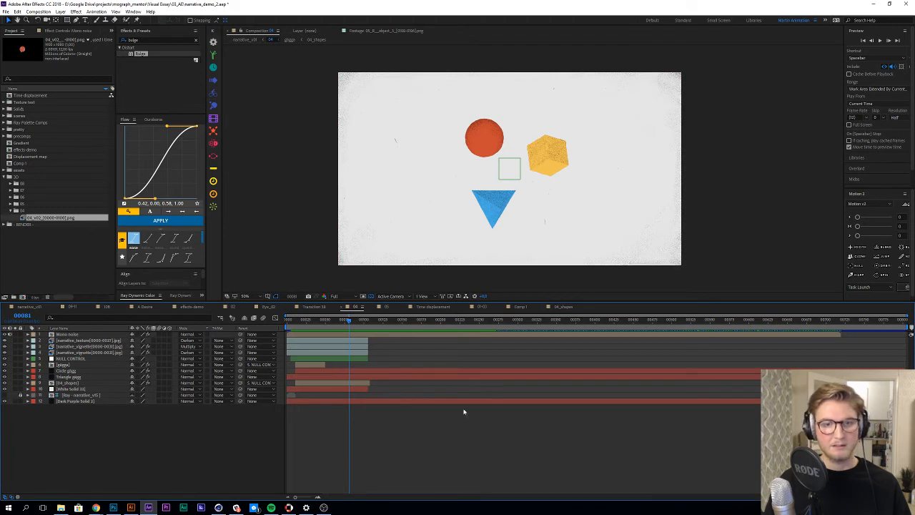
pyautogui.click(386, 306)
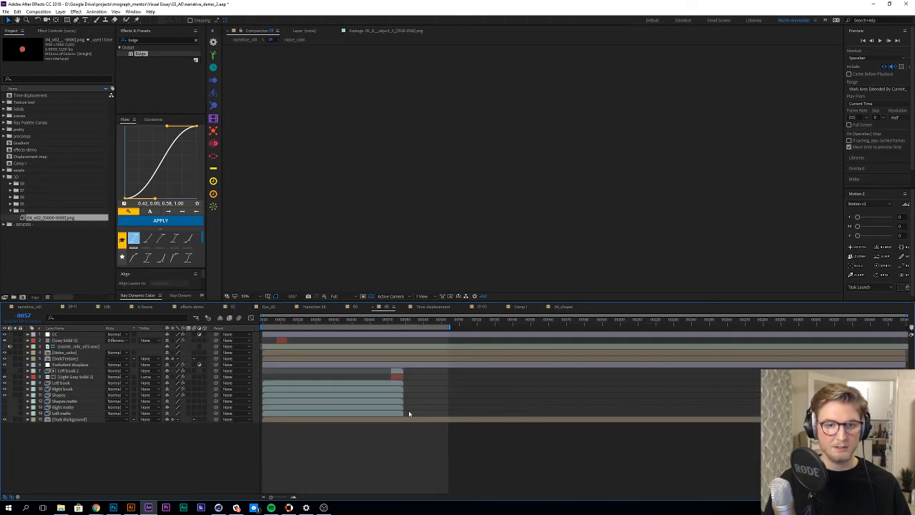
pyautogui.click(331, 324)
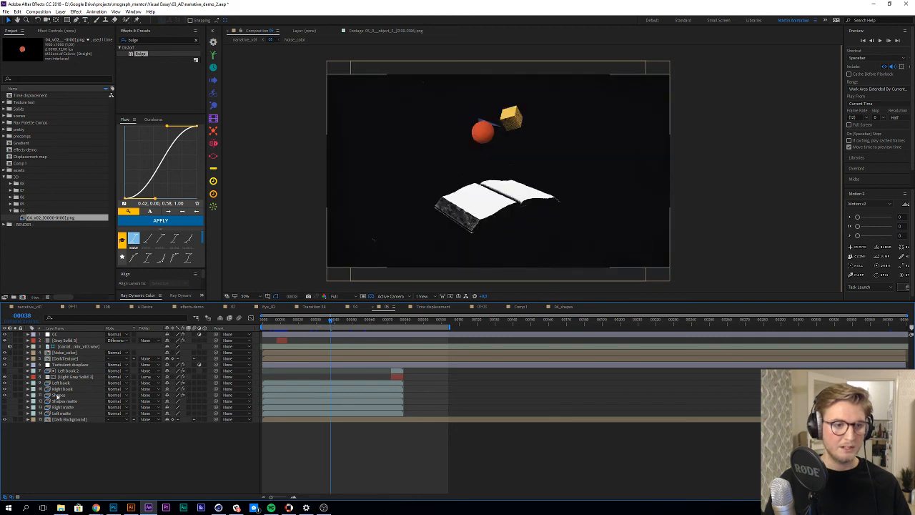
# Step: Isolate the Left book, Right book and Shapes layers one at a time to examine what each contributes
pyautogui.click(63, 387)
pyautogui.click(64, 383)
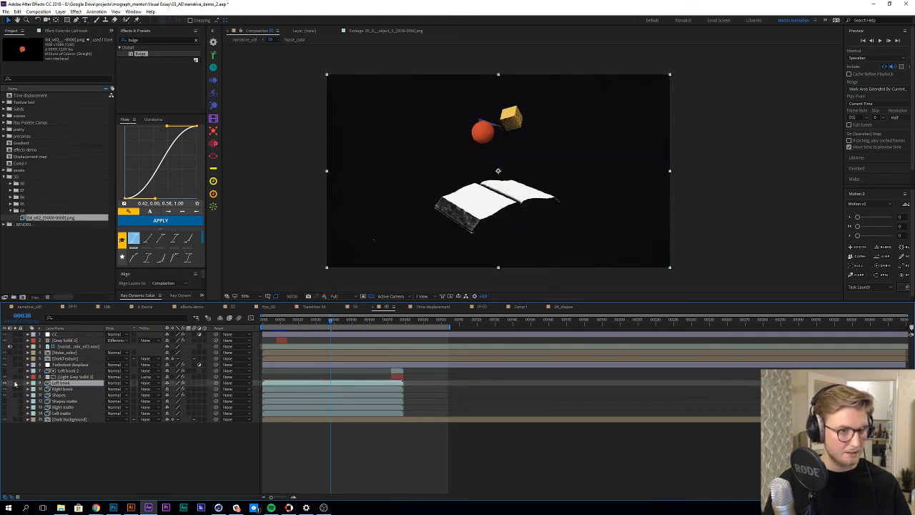
pyautogui.click(16, 384)
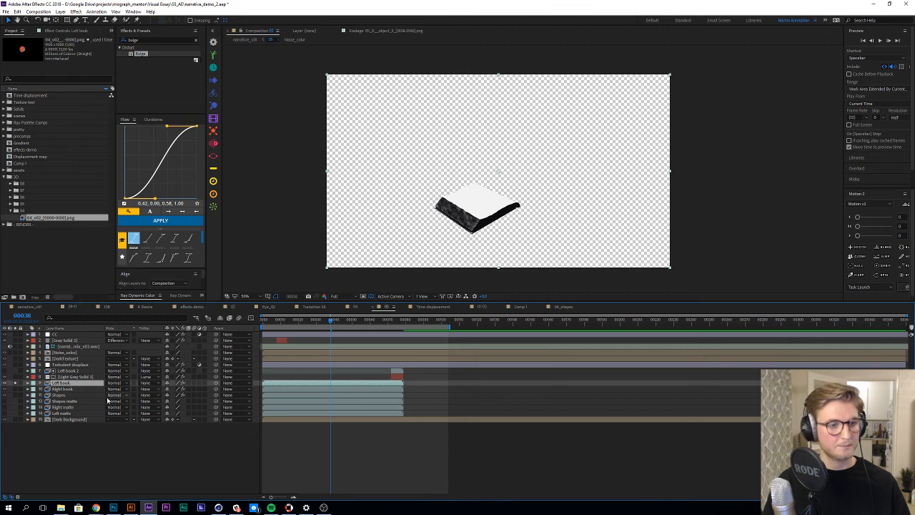
pyautogui.click(16, 385)
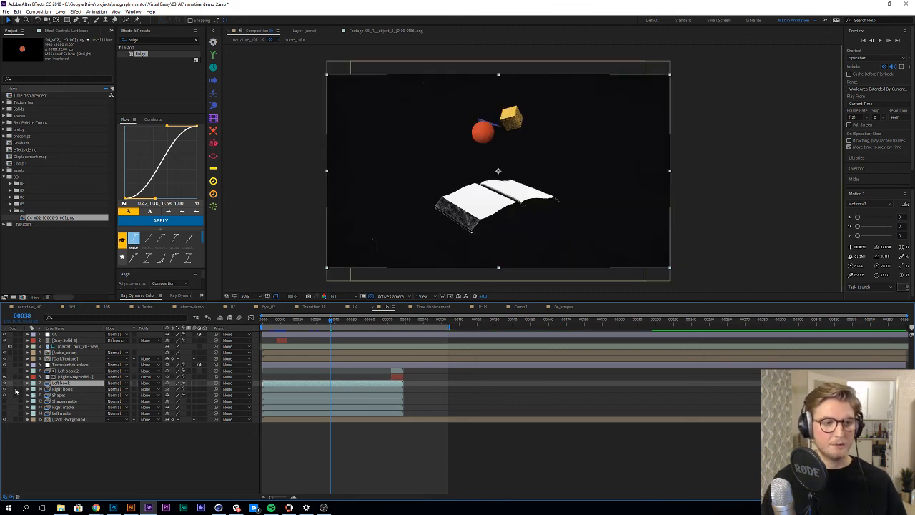
pyautogui.click(16, 391)
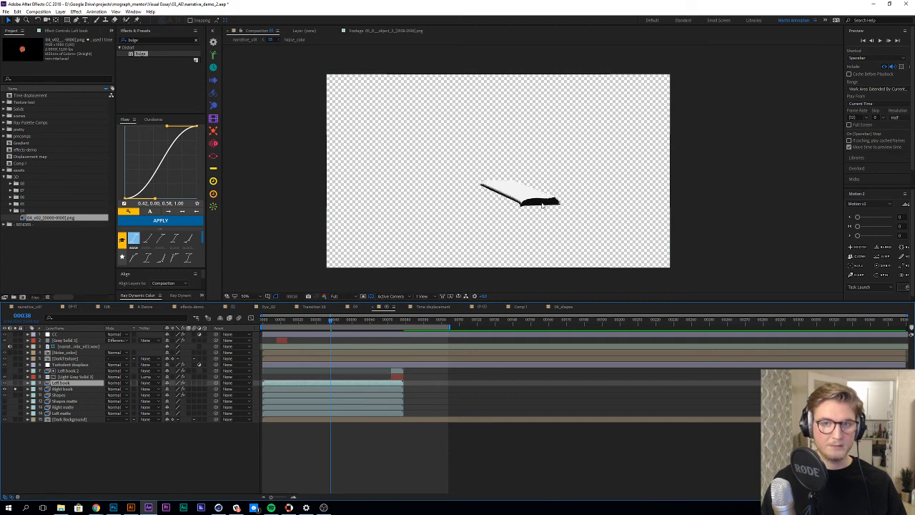
pyautogui.click(16, 390)
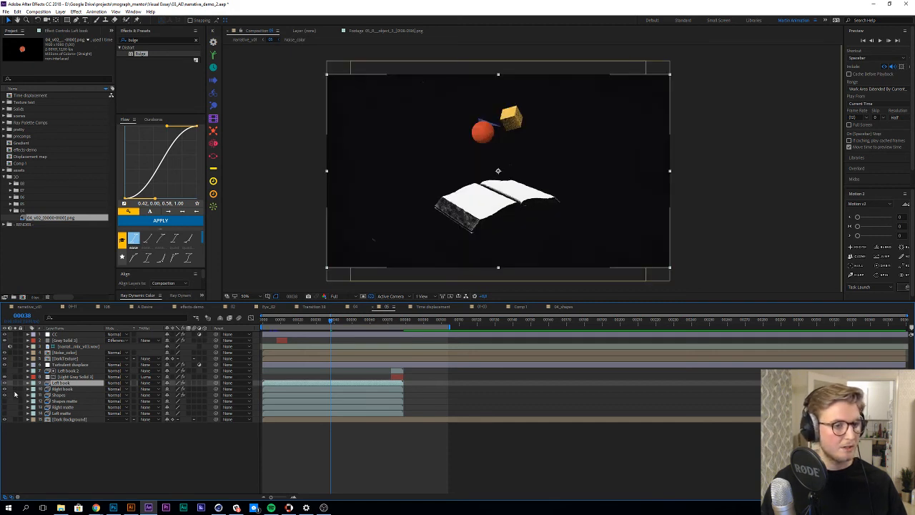
pyautogui.click(16, 397)
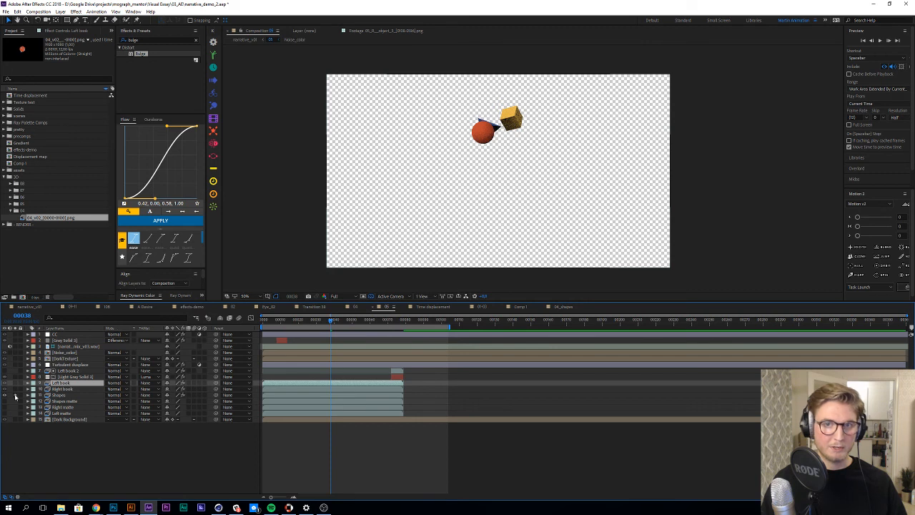
pyautogui.click(16, 396)
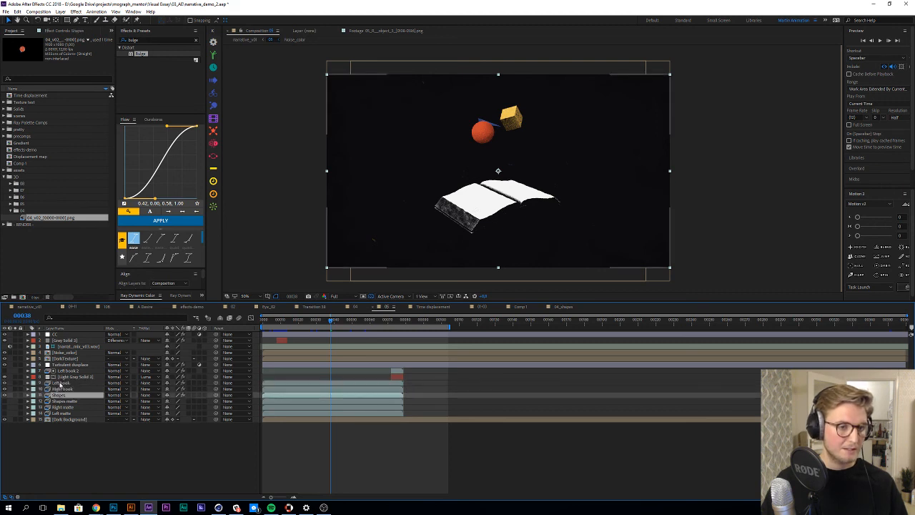
# Step: Compare the isolated Left book and Shapes layers with the full composite again, and scrub composition 05 back to frame 4
pyautogui.click(17, 385)
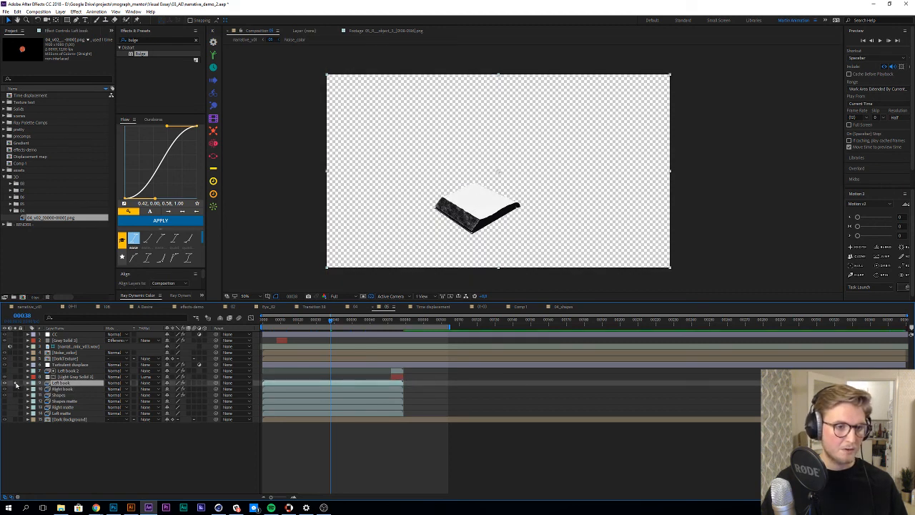
pyautogui.click(18, 385)
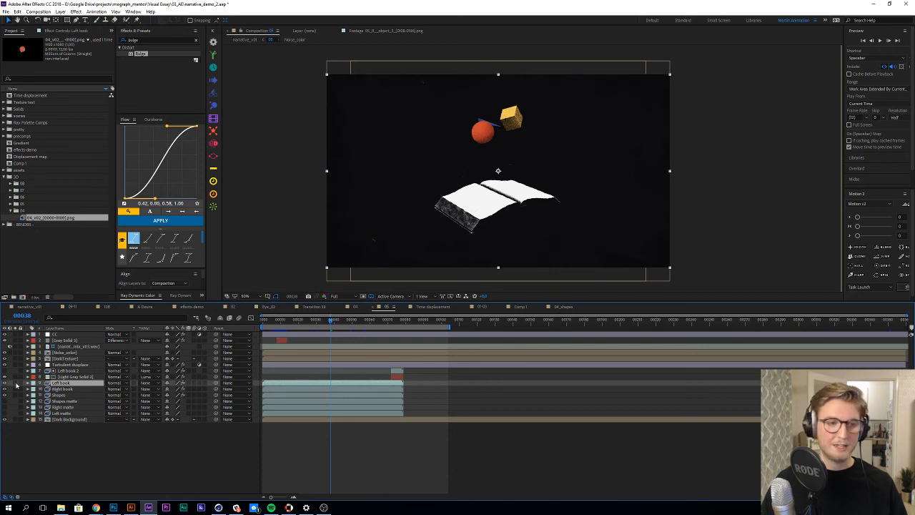
pyautogui.click(17, 385)
pyautogui.click(18, 385)
pyautogui.click(17, 384)
pyautogui.click(17, 386)
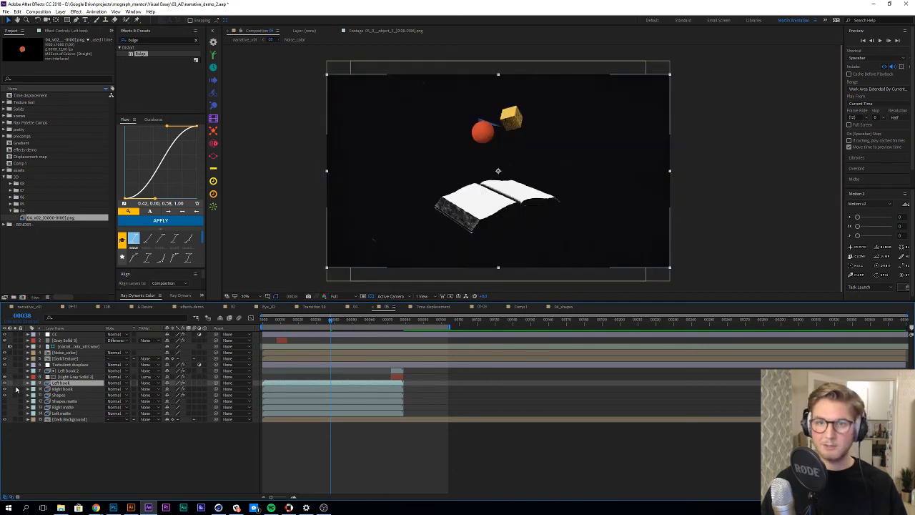
pyautogui.click(16, 393)
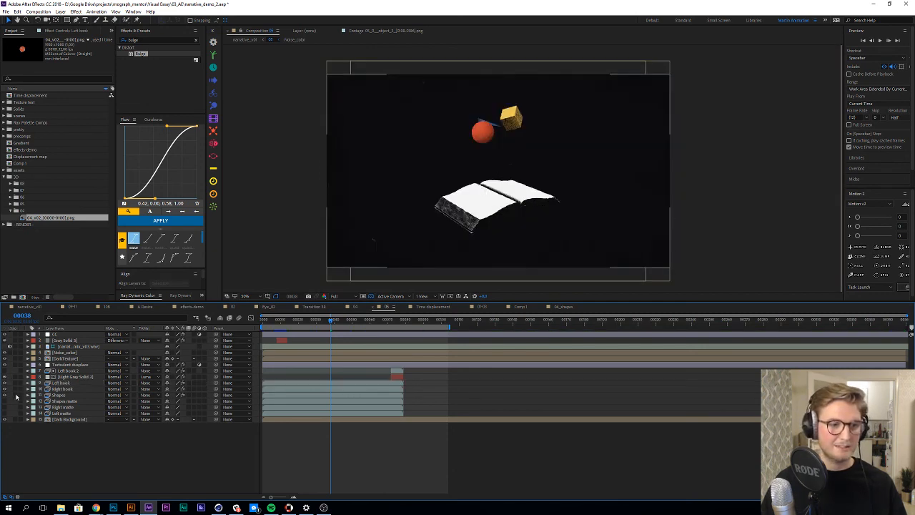
pyautogui.click(16, 396)
pyautogui.click(16, 396)
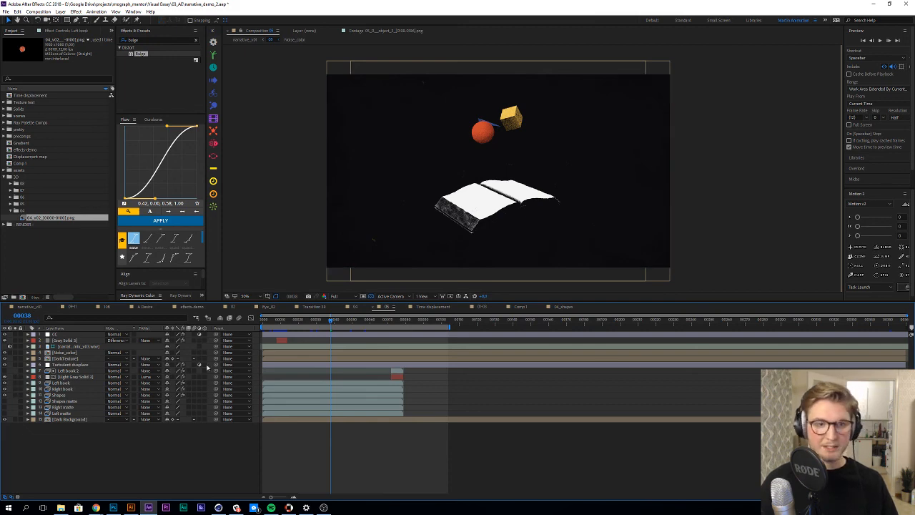
pyautogui.press('space')
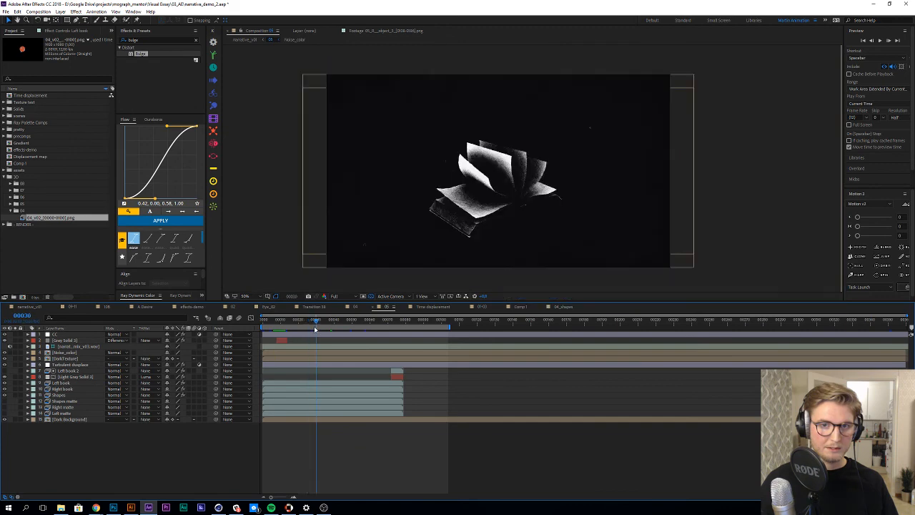
pyautogui.moveTo(302, 329); pyautogui.dragTo(270, 326)
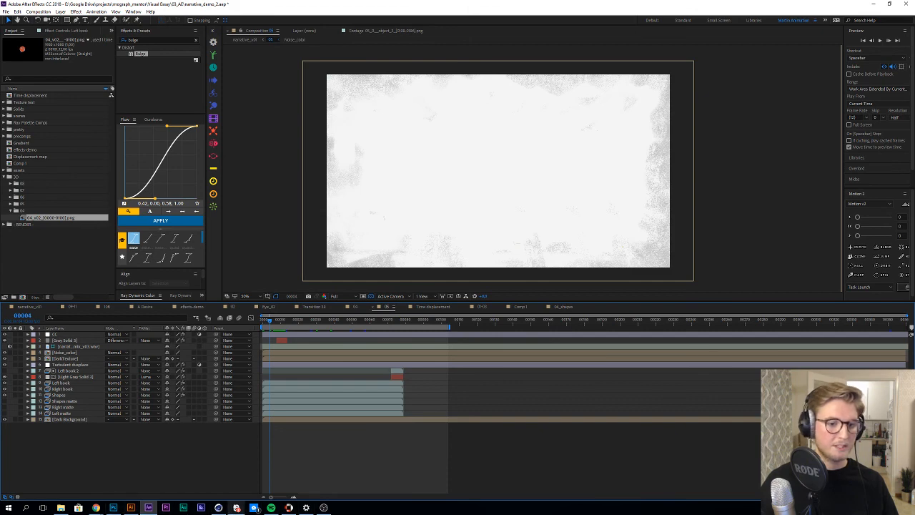
# Step: Switch to Cinema 4D, close the render settings, and scrub the book animation from about frame 112 to frame 157
pyautogui.click(219, 508)
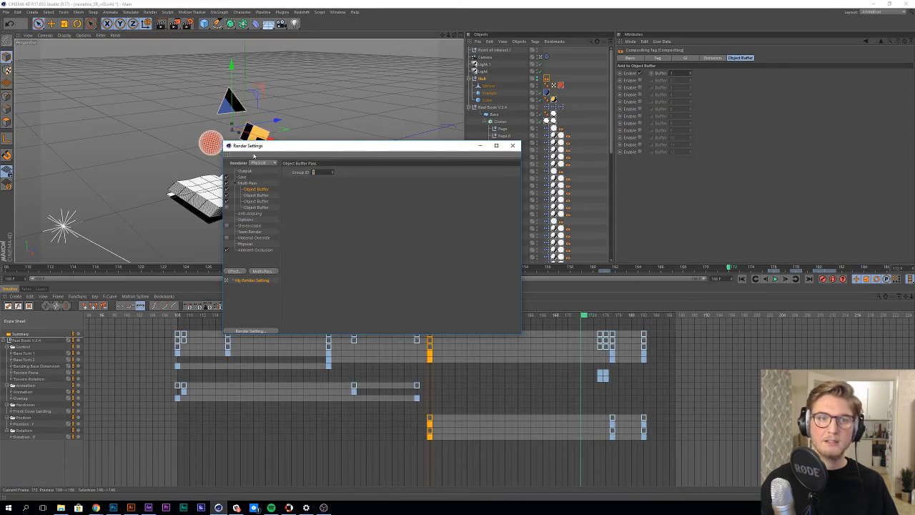
pyautogui.click(513, 145)
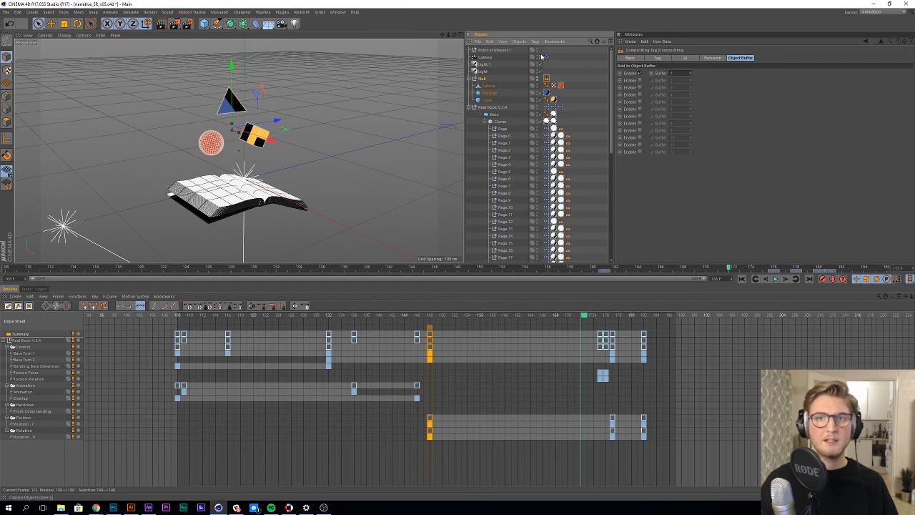
pyautogui.click(542, 58)
pyautogui.click(541, 58)
pyautogui.moveTo(452, 316); pyautogui.dragTo(206, 313)
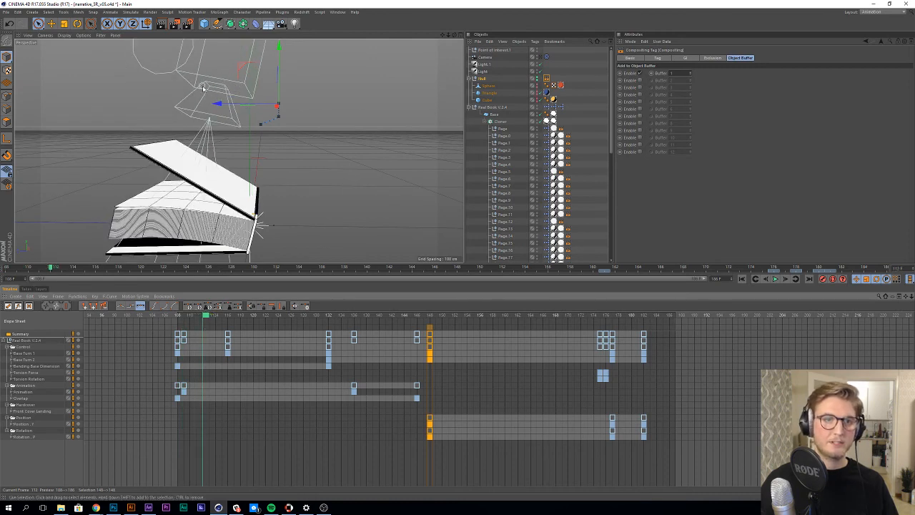
pyautogui.moveTo(209, 317); pyautogui.dragTo(488, 315)
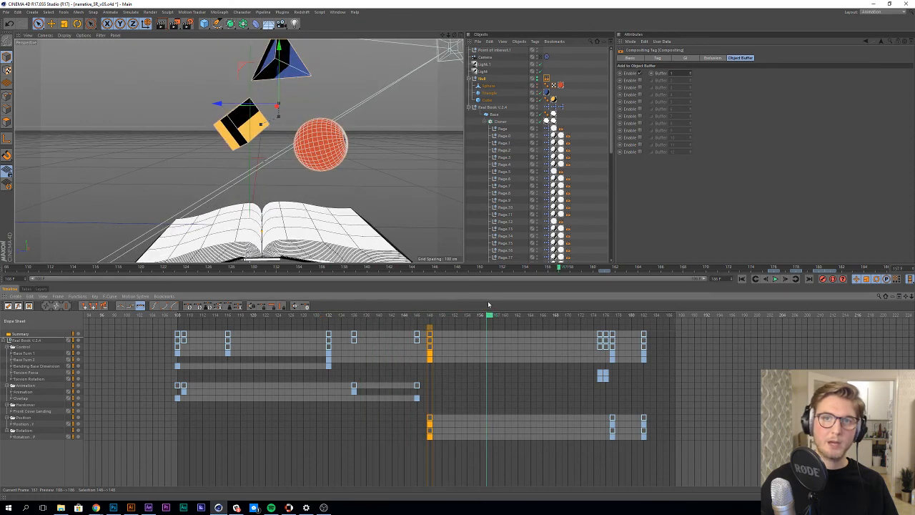
# Step: Switch to the other open Cinema 4D project, narrative_4_v03.c4d, with the flat-coloured sphere, cube and triangle
pyautogui.press('v')
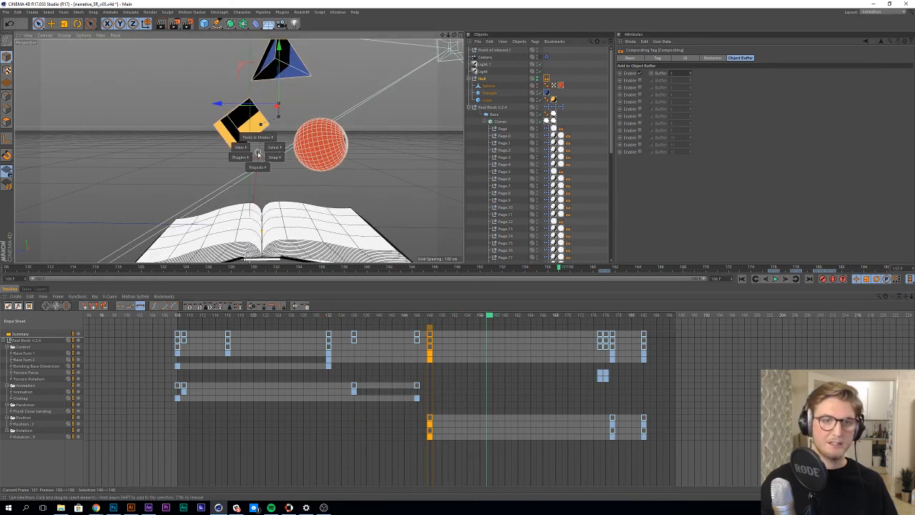
pyautogui.moveTo(258, 167)
pyautogui.click(258, 196)
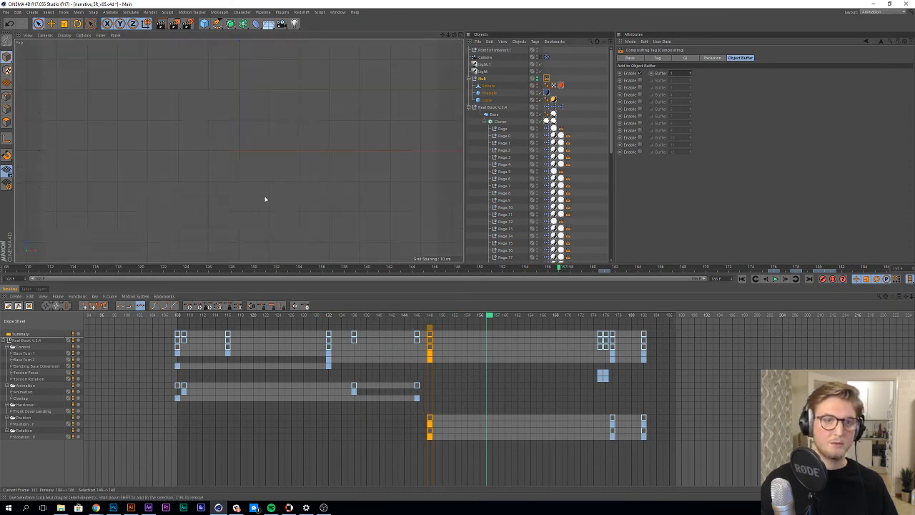
pyautogui.click(8, 306)
# Step: Scrub the shapes animation in the Standard layout and restore the Animation layout
pyautogui.click(878, 13)
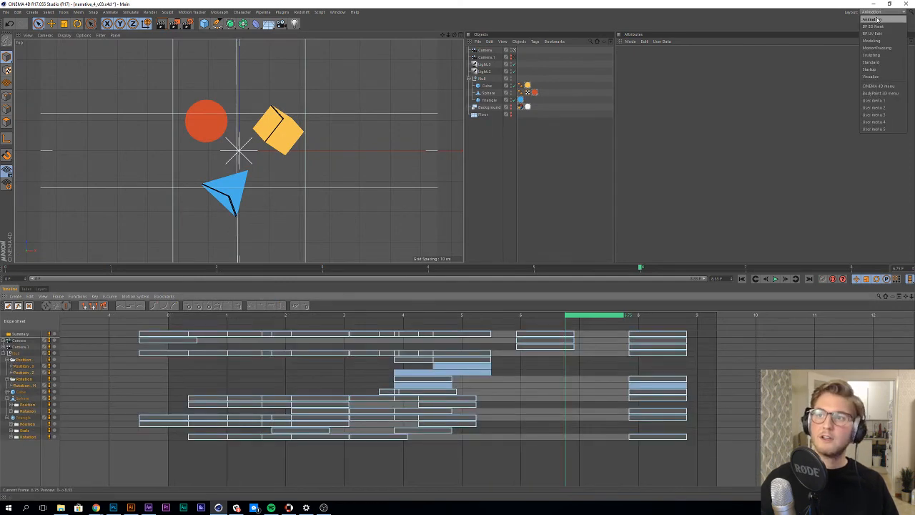
pyautogui.click(873, 62)
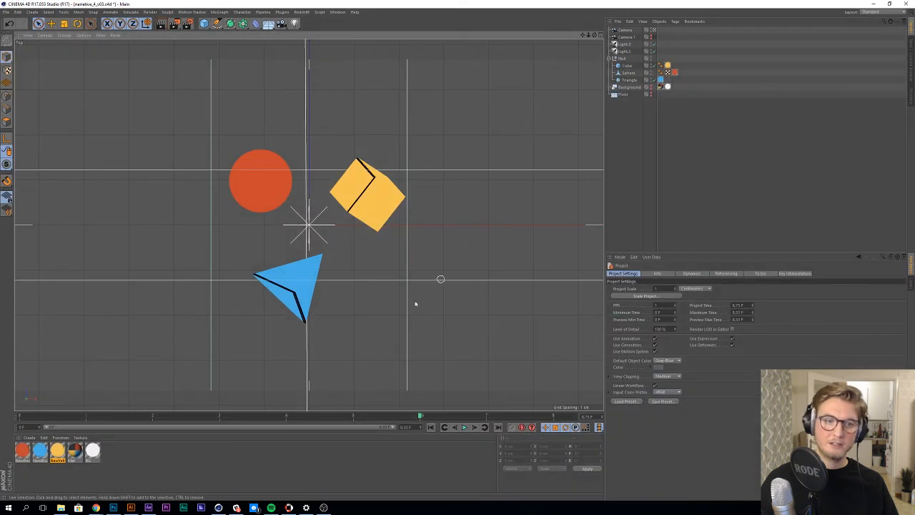
pyautogui.moveTo(422, 416); pyautogui.dragTo(581, 427)
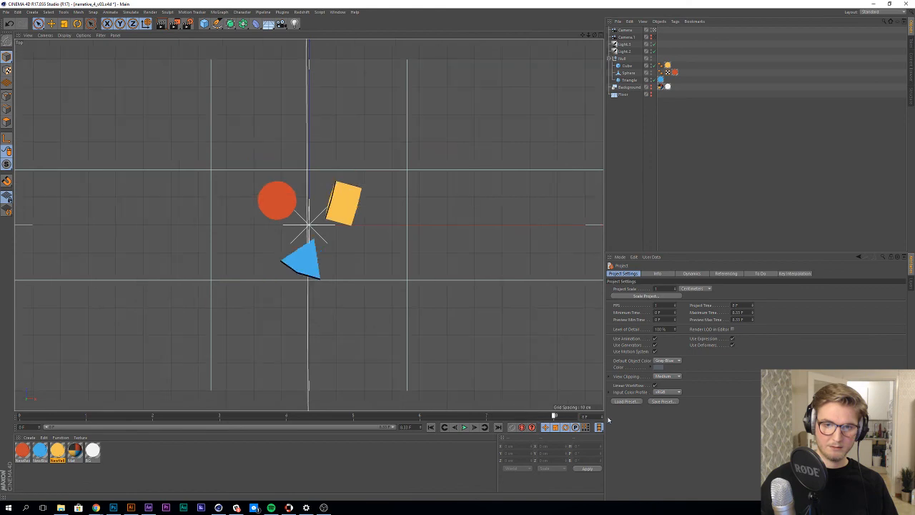
pyautogui.click(871, 13)
pyautogui.click(879, 30)
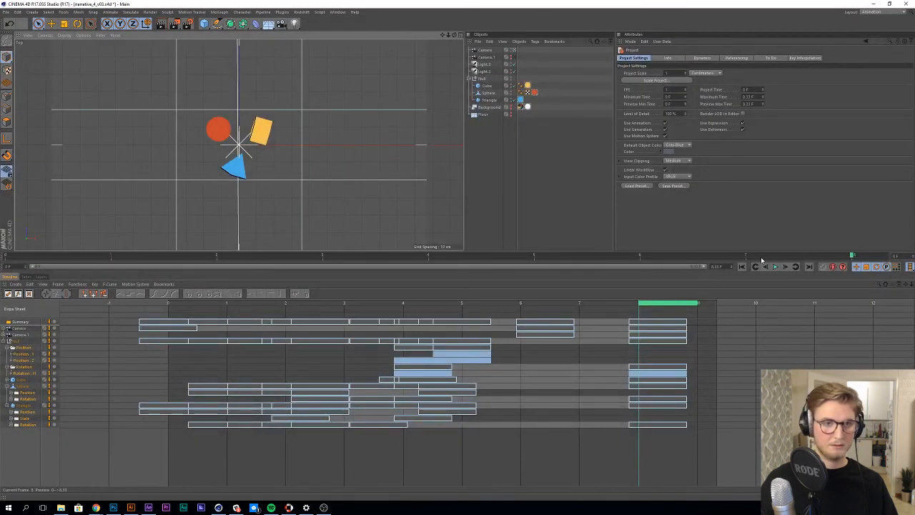
# Step: Scrub the shapes animation back and set the project's frame rate to 12 FPS
pyautogui.moveTo(852, 256); pyautogui.dragTo(764, 256)
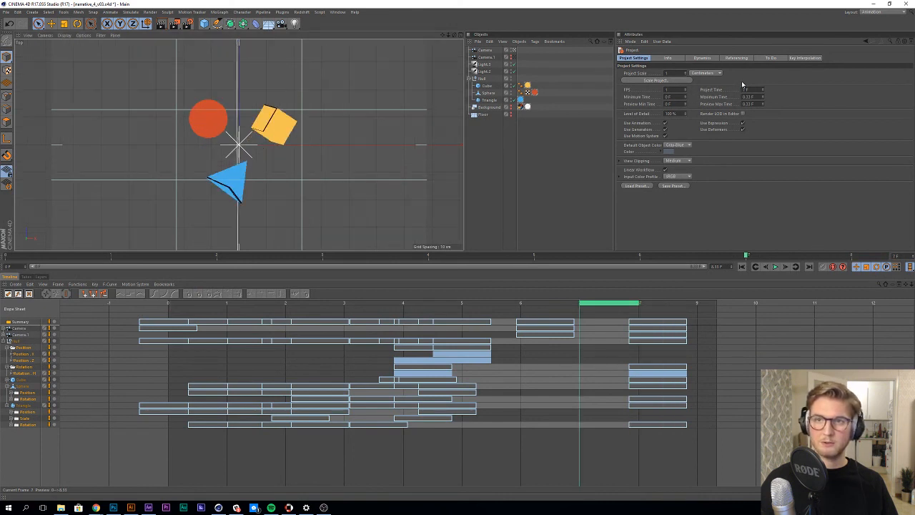
pyautogui.click(677, 89)
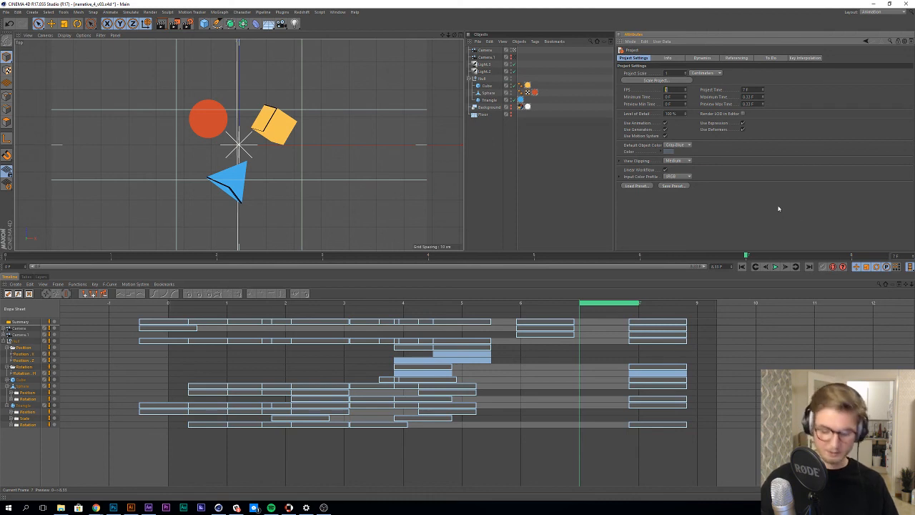
pyautogui.write('12')
pyautogui.press('Tab')
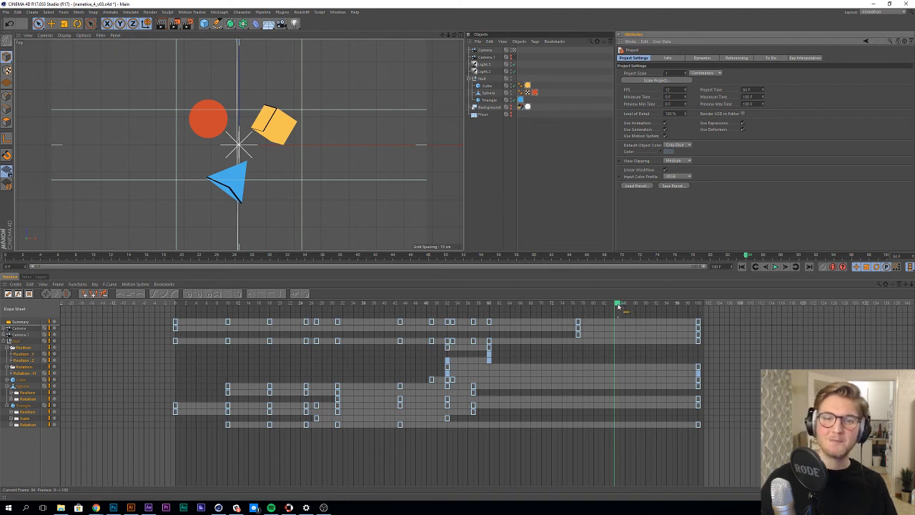
# Step: Inspect the Camera's keyframes and object properties while scrubbing the shapes animation, and switch back to After Effects
pyautogui.moveTo(619, 306); pyautogui.dragTo(561, 367)
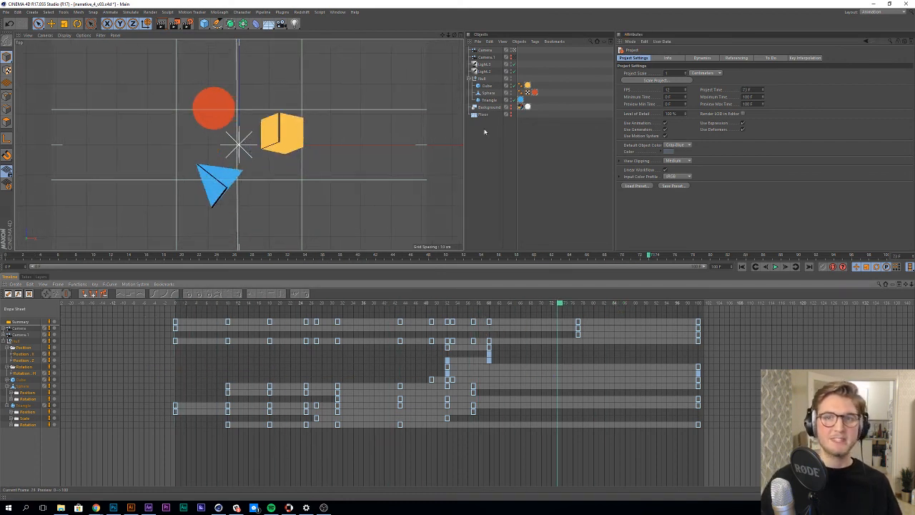
pyautogui.click(492, 51)
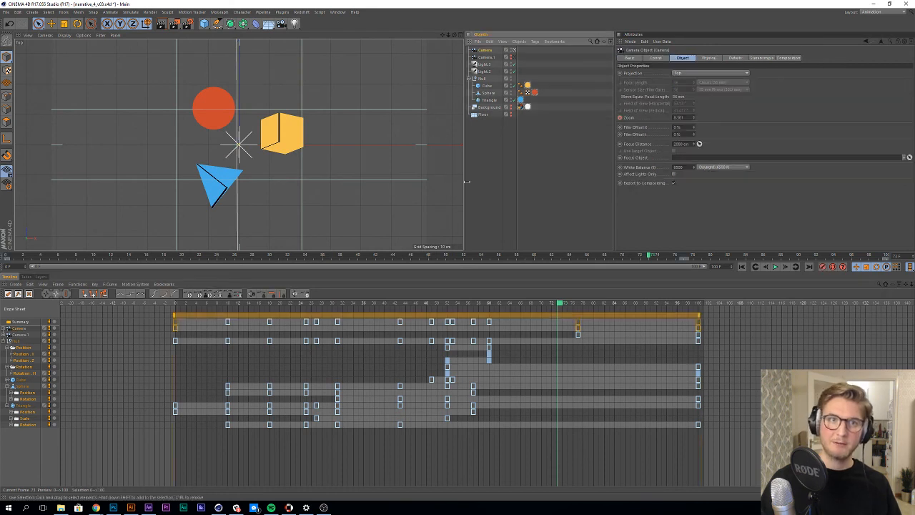
pyautogui.moveTo(563, 301); pyautogui.dragTo(664, 326)
pyautogui.click(561, 201)
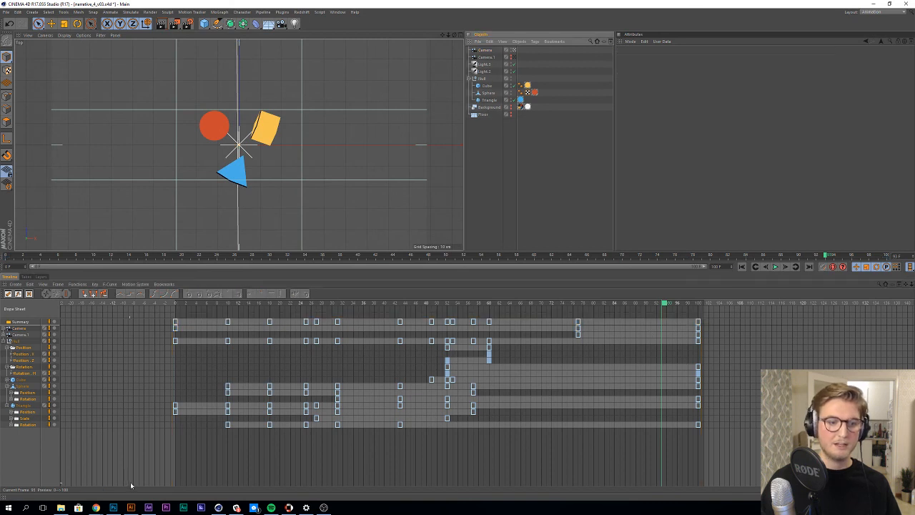
pyautogui.click(149, 509)
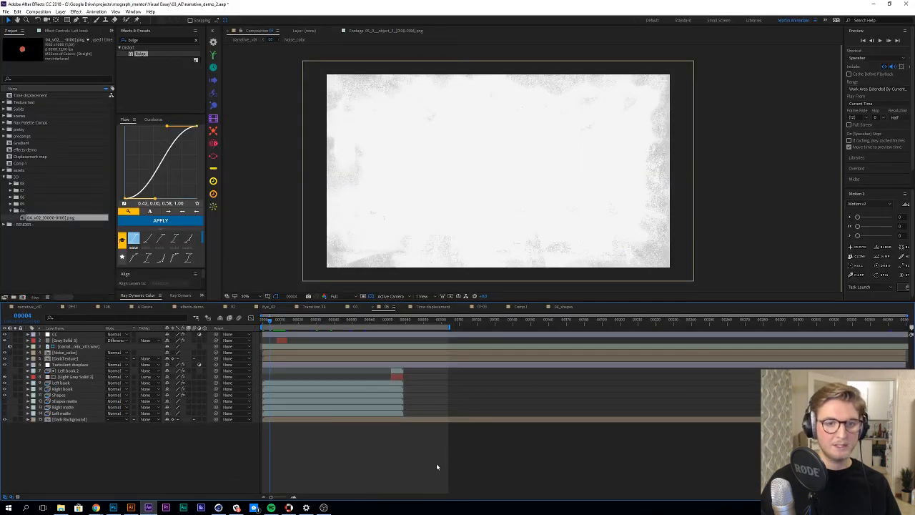
# Step: Return from the 05 composition to the main narrative composition and show frame 250 of the shapes shot in full
pyautogui.moveTo(269, 321); pyautogui.dragTo(280, 321)
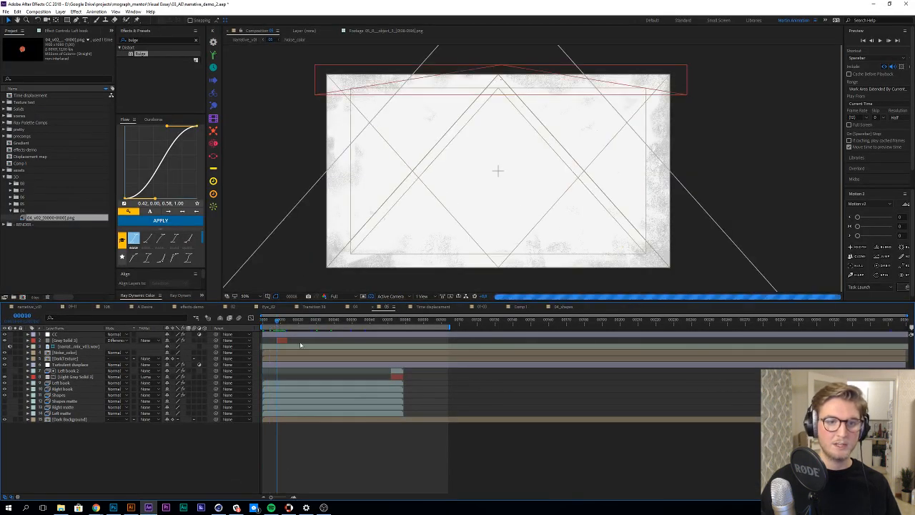
pyautogui.press('Tab')
pyautogui.click(328, 360)
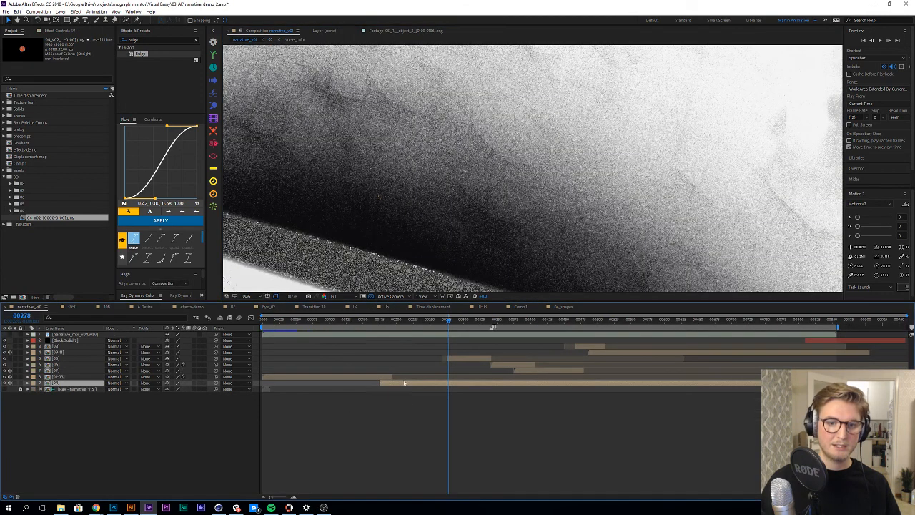
pyautogui.moveTo(445, 321); pyautogui.dragTo(431, 321)
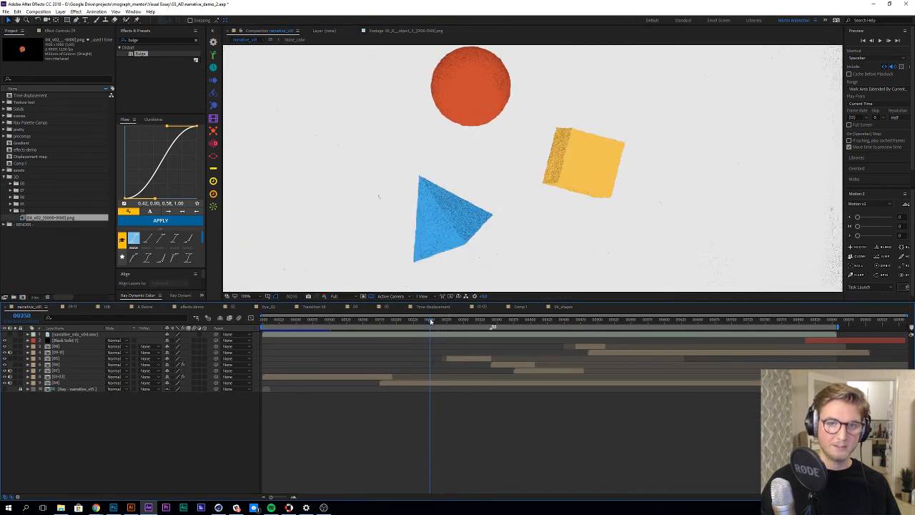
pyautogui.press(',')
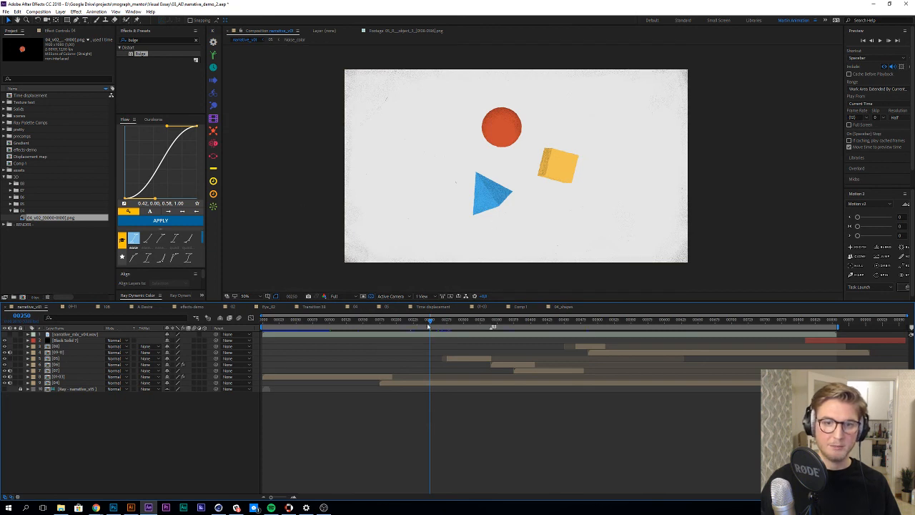
# Step: Step frame by frame through the shapes shot from frame 250 into the opening of the book scene at frame 285
pyautogui.press('pagedown')
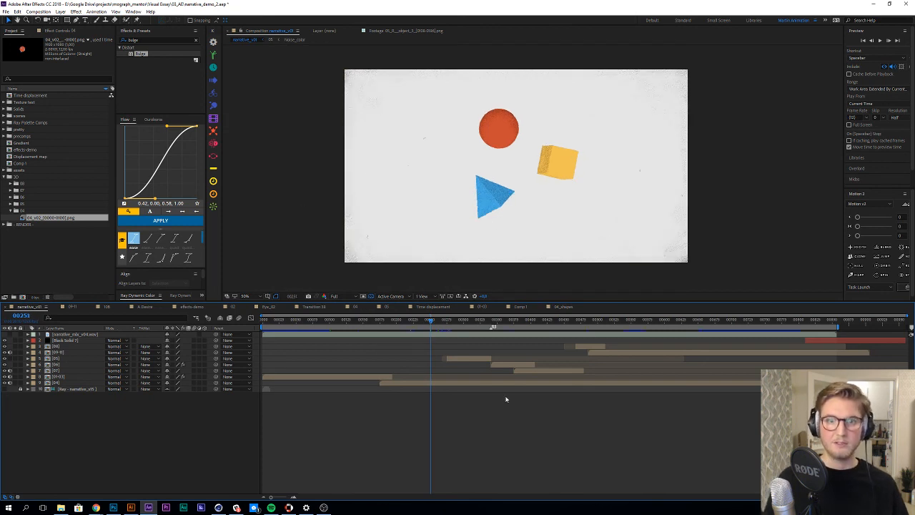
pyautogui.press('pagedown')
pyautogui.press('pagedown')
pyautogui.press('pagedown')
pyautogui.press('pagedown')
pyautogui.press('pagedown')
pyautogui.press('pagedown')
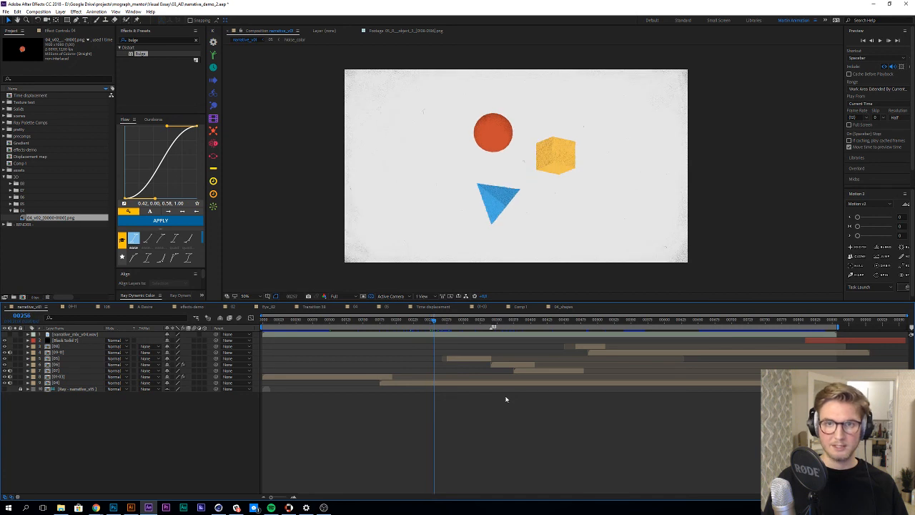
pyautogui.press('pagedown')
pyautogui.press('pagedown')
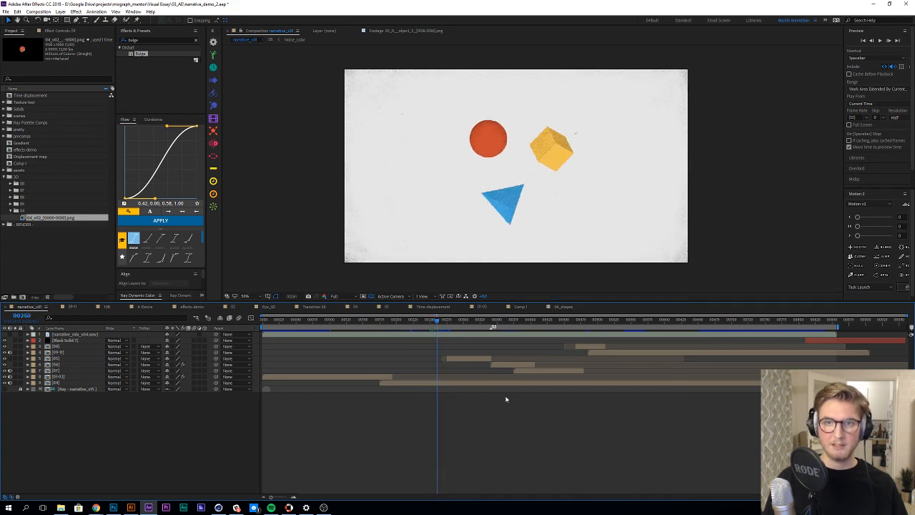
pyautogui.press('pagedown')
pyautogui.press('pagedown')
pyautogui.press('pagedown')
pyautogui.press('pagedown')
pyautogui.press('pagedown')
pyautogui.press('pagedown')
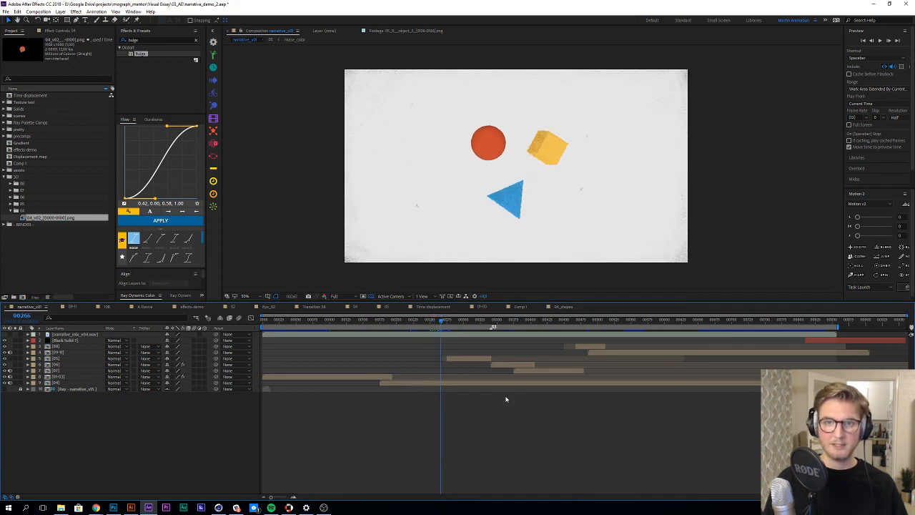
pyautogui.press('pagedown')
pyautogui.press('pagedown')
pyautogui.press('pagedown')
pyautogui.press('pagedown')
pyautogui.press('pagedown')
pyautogui.press('pagedown')
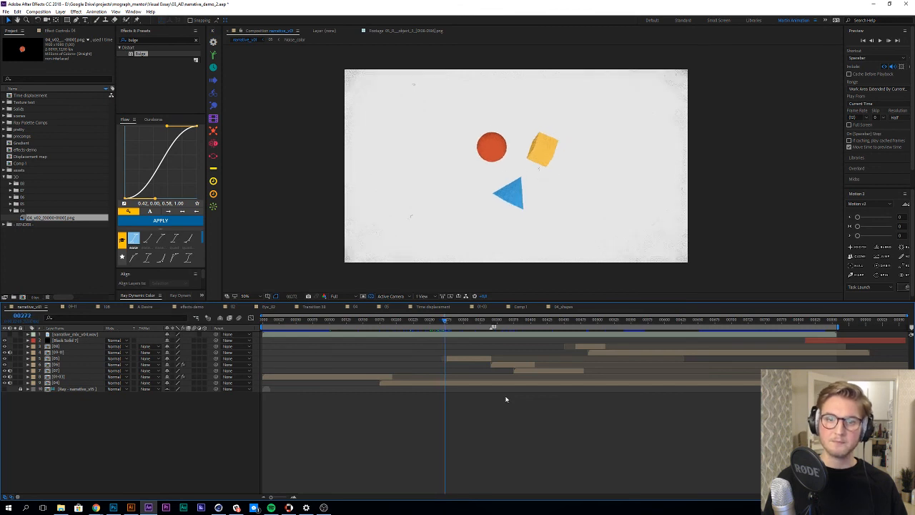
pyautogui.press('pagedown')
pyautogui.press('pagedown')
pyautogui.press('pagedown')
pyautogui.press('pagedown')
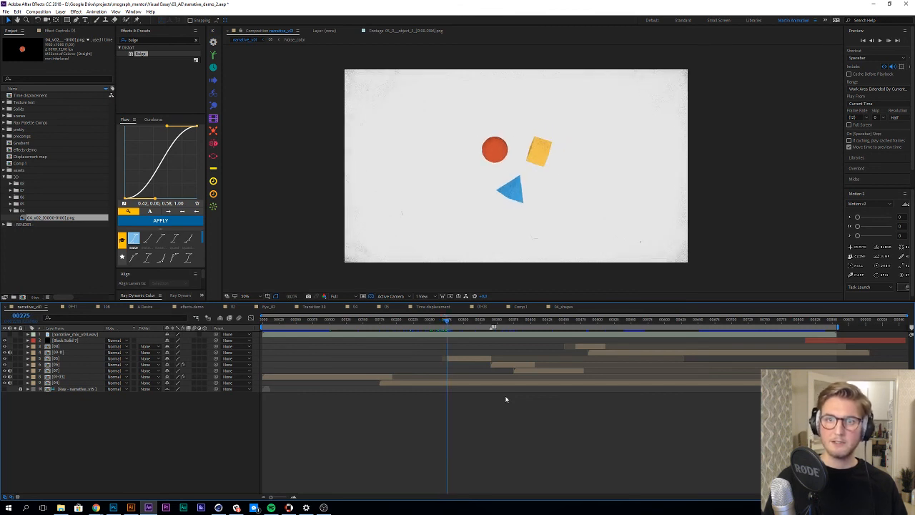
pyautogui.press('pagedown')
pyautogui.press('pagedown')
pyautogui.press('pagedown')
pyautogui.press('pagedown')
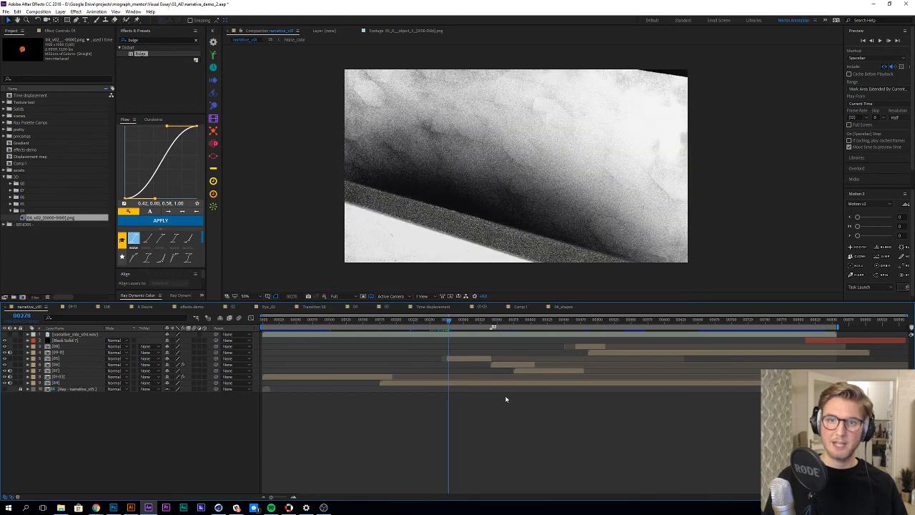
pyautogui.press('pagedown')
pyautogui.press('pagedown')
pyautogui.press('pagedown')
pyautogui.press('pagedown')
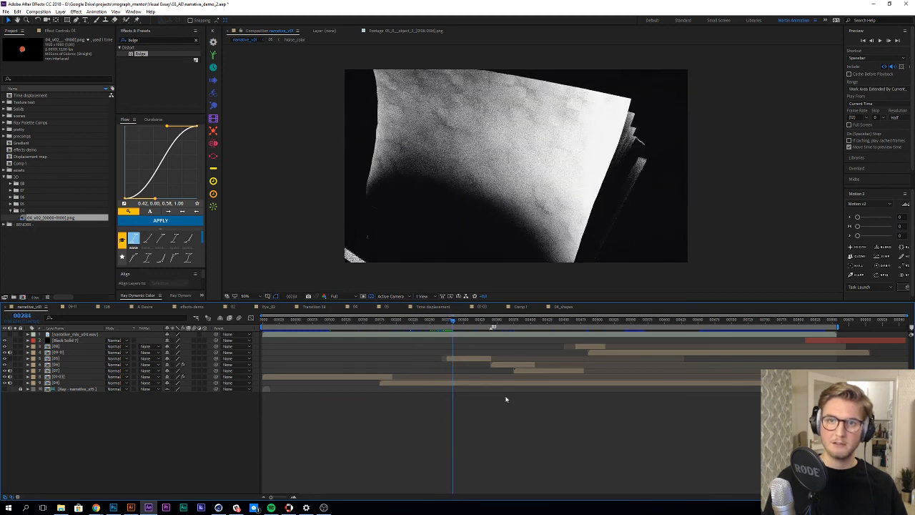
pyautogui.press('pagedown')
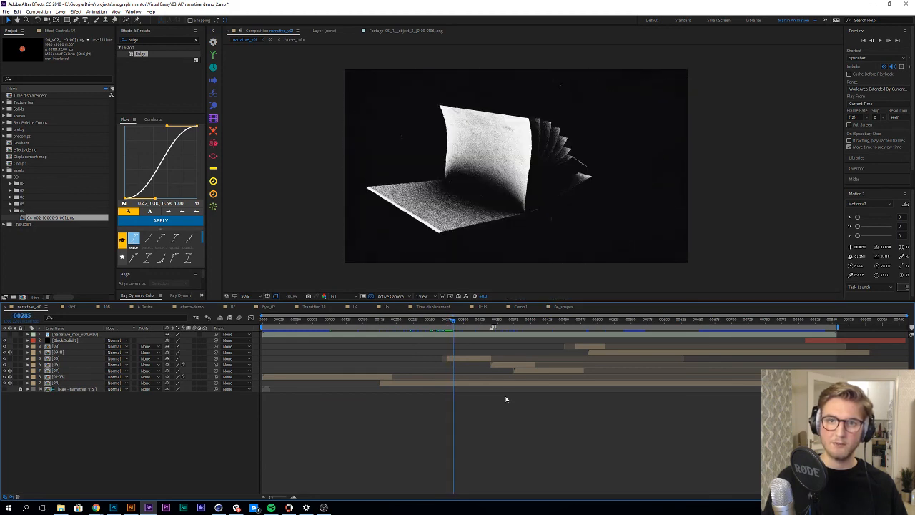
# Step: Step back to frame 272 and forward to frame 277 to examine the transition from the shapes to the book
pyautogui.press('pageup')
pyautogui.press('pageup')
pyautogui.press('pageup')
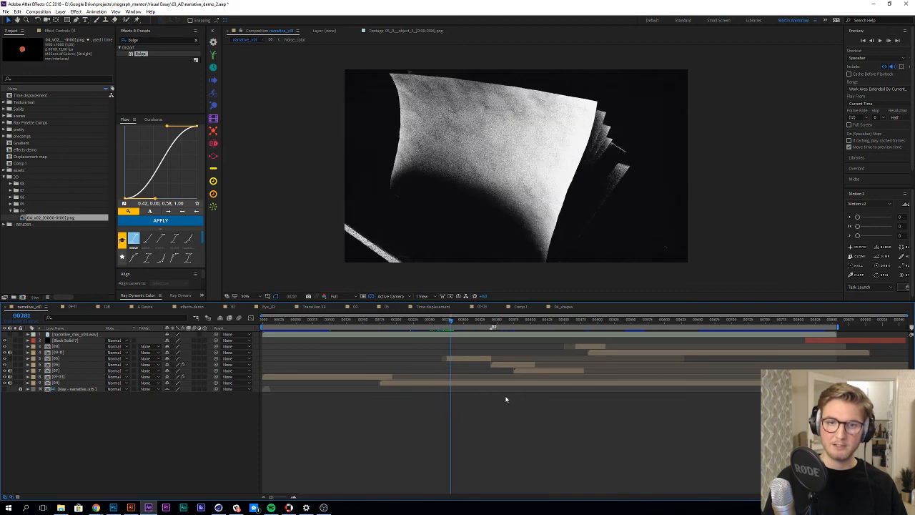
pyautogui.press('pageup')
pyautogui.press('pageup')
pyautogui.press('pageup')
pyautogui.press('pageup')
pyautogui.press('pageup')
pyautogui.press('pageup')
pyautogui.press('pageup')
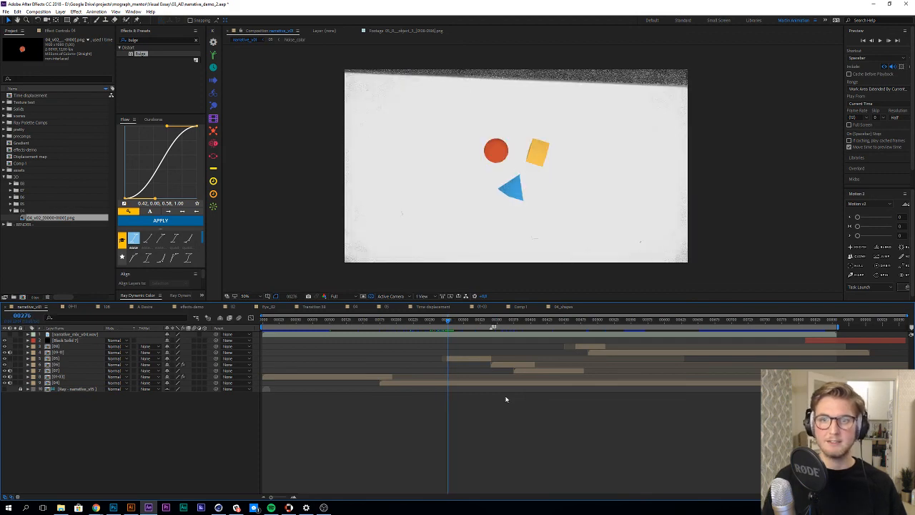
pyautogui.press('pageup')
pyautogui.press('pageup')
pyautogui.press('pageup')
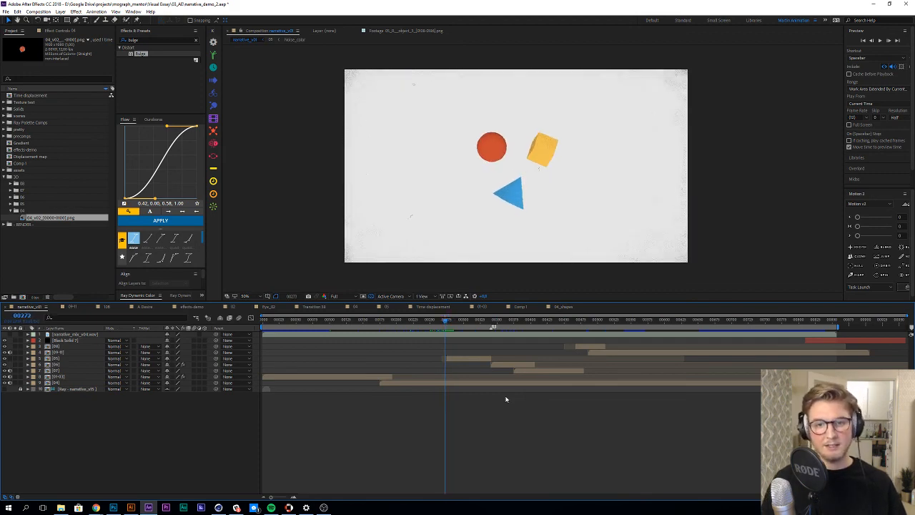
pyautogui.press('pagedown')
pyautogui.press('pagedown')
pyautogui.press('pagedown')
pyautogui.press('pagedown')
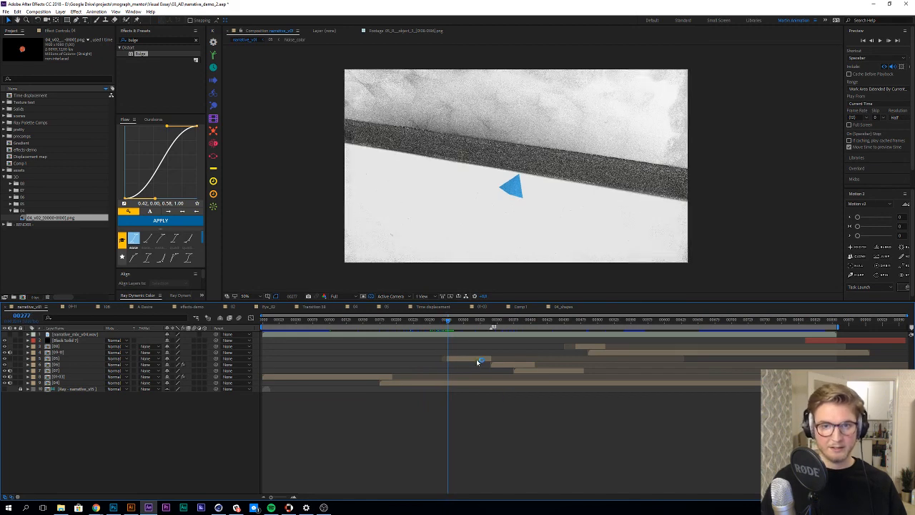
# Step: Select the 05 layer and examine its mask frame by frame across the shapes-to-book transition
pyautogui.click(477, 359)
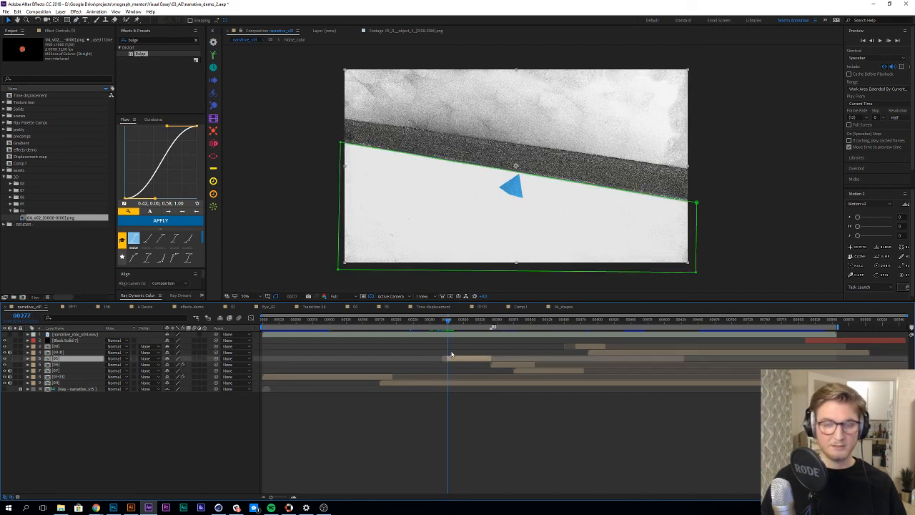
pyautogui.press('pagedown')
pyautogui.press('pagedown')
pyautogui.press('pageup')
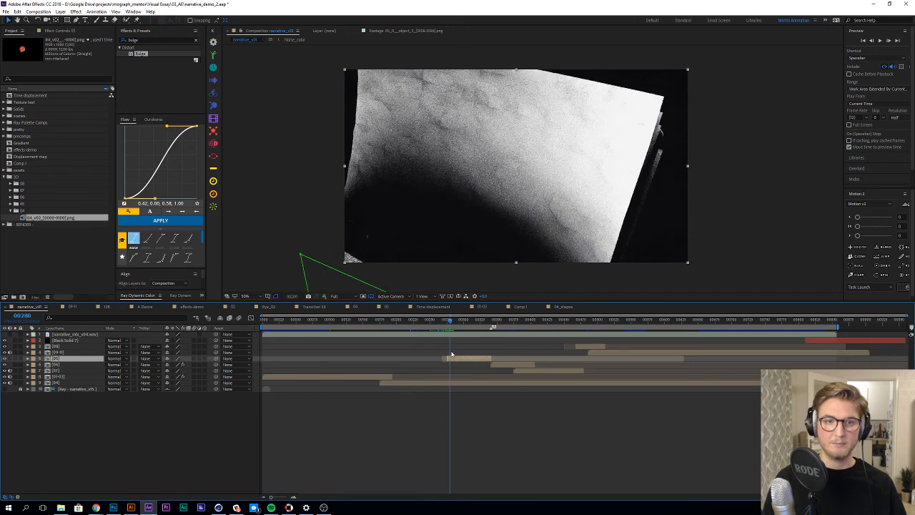
pyautogui.press('pageup')
pyautogui.press('pageup')
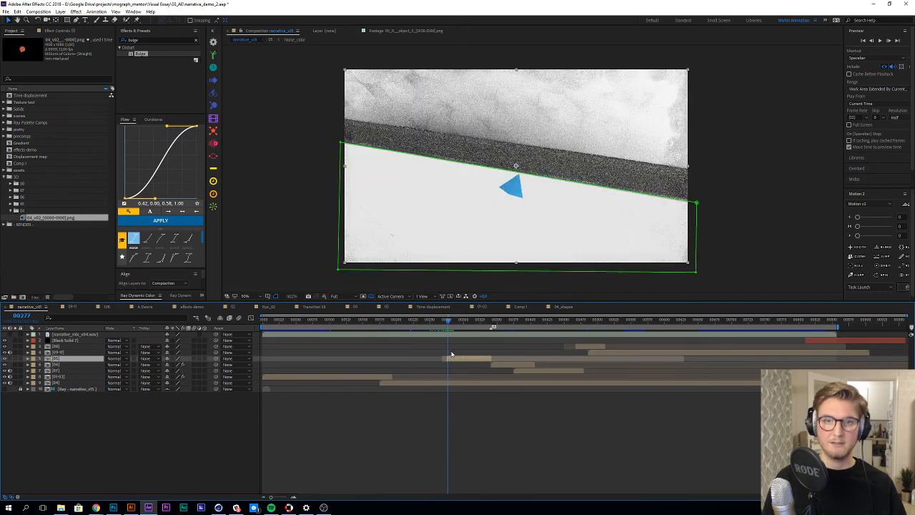
pyautogui.press('pageup')
pyautogui.press('pagedown')
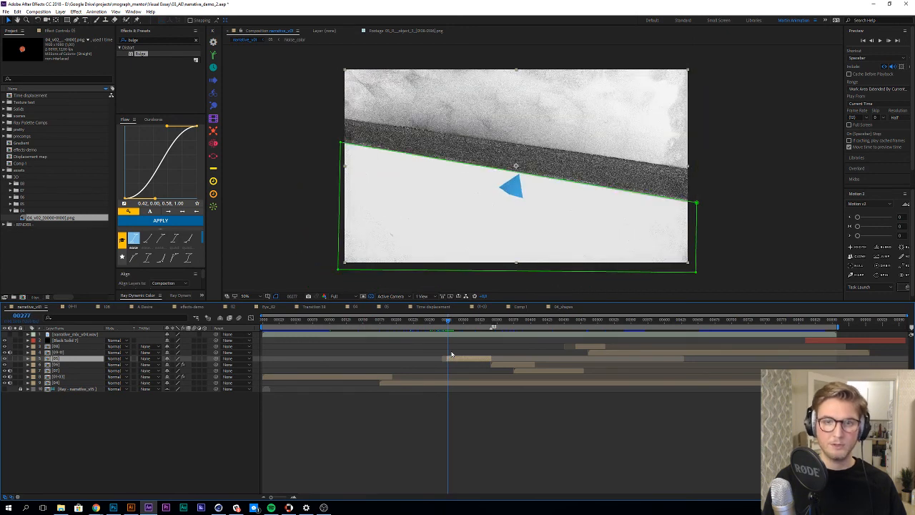
pyautogui.press('pagedown')
pyautogui.press('pagedown')
pyautogui.press('pagedown')
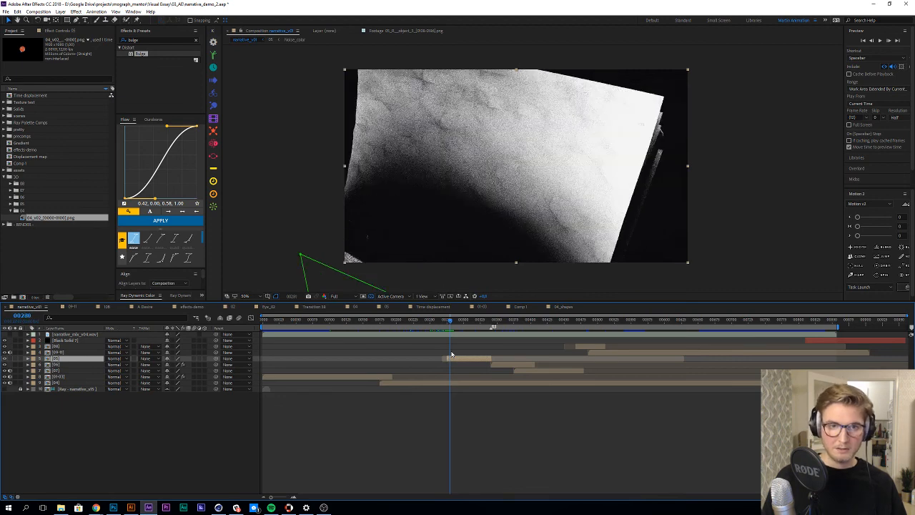
pyautogui.press('pagedown')
pyautogui.press('pageup')
pyautogui.press('pageup')
pyautogui.press('pageup')
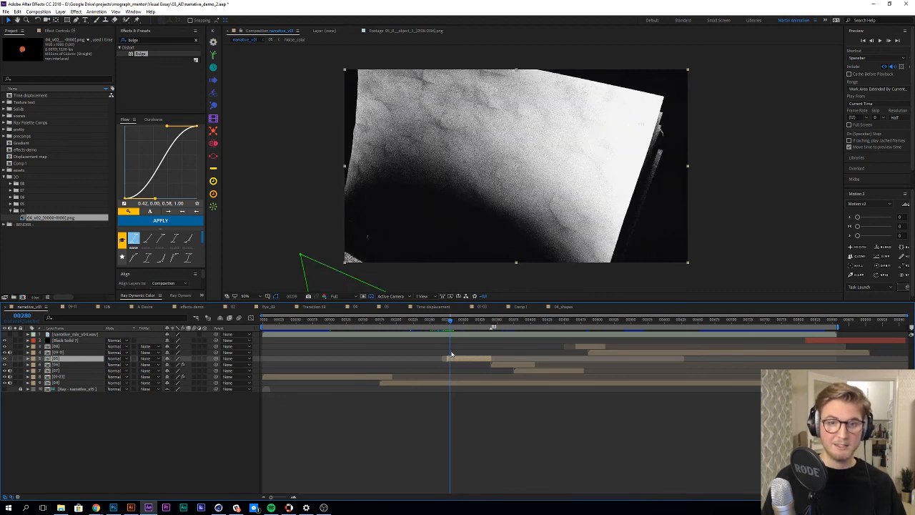
pyautogui.press('pageup')
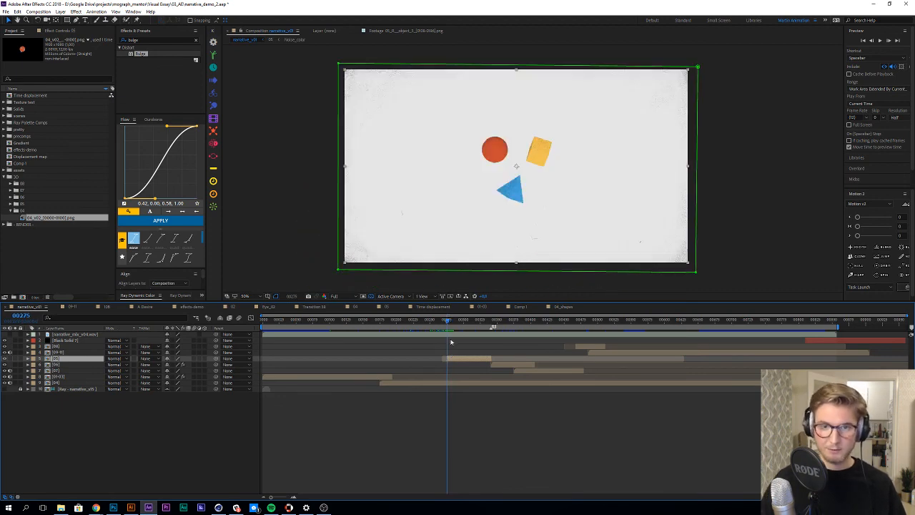
# Step: Preview the book shot from frame 275, and replay its ending into the shapes pattern shot from frame 316
pyautogui.press('space')
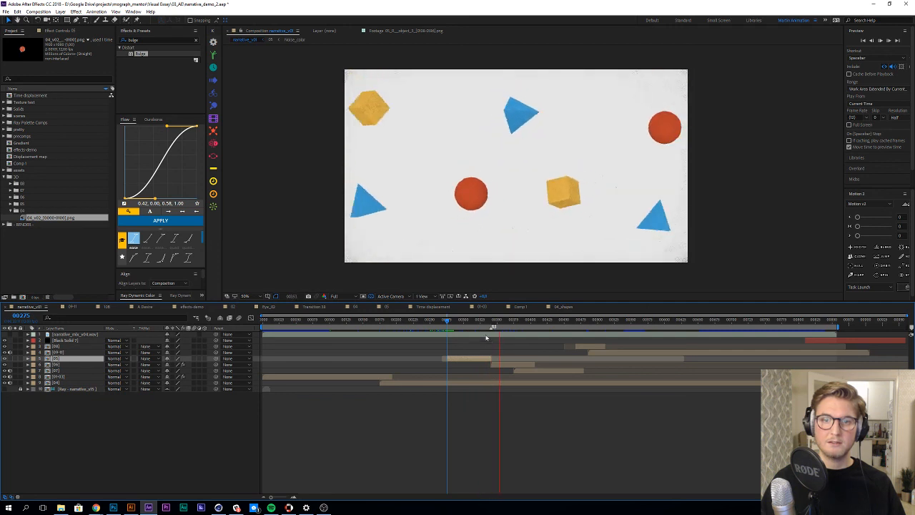
pyautogui.moveTo(489, 321); pyautogui.dragTo(473, 322)
pyautogui.press('space')
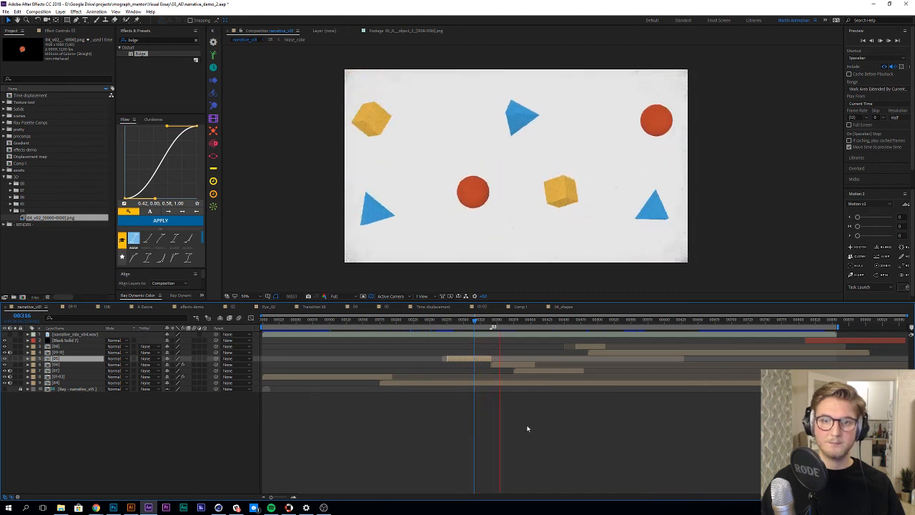
pyautogui.press('space')
pyautogui.moveTo(491, 320); pyautogui.dragTo(482, 322)
# Step: Open the 05 composition and scrub the closing of the book, ending at frame 63
pyautogui.doubleClick(466, 360)
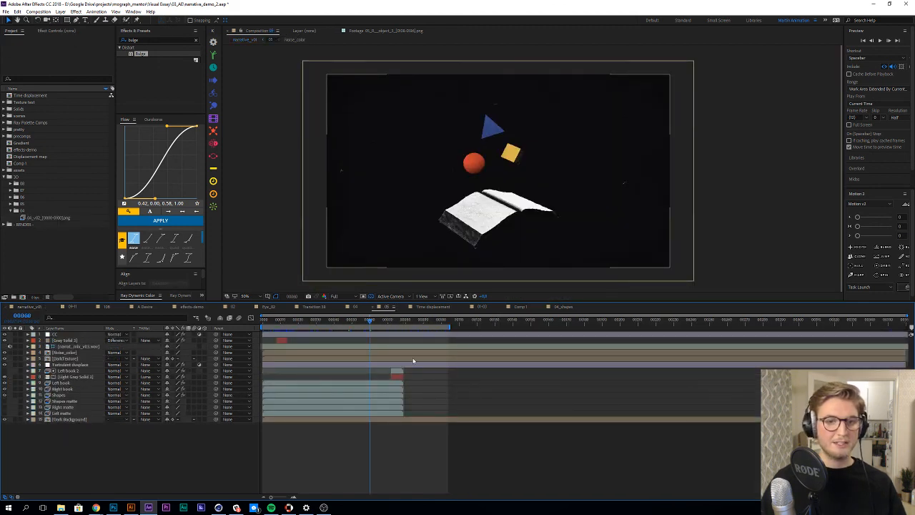
pyautogui.moveTo(371, 321); pyautogui.dragTo(391, 321)
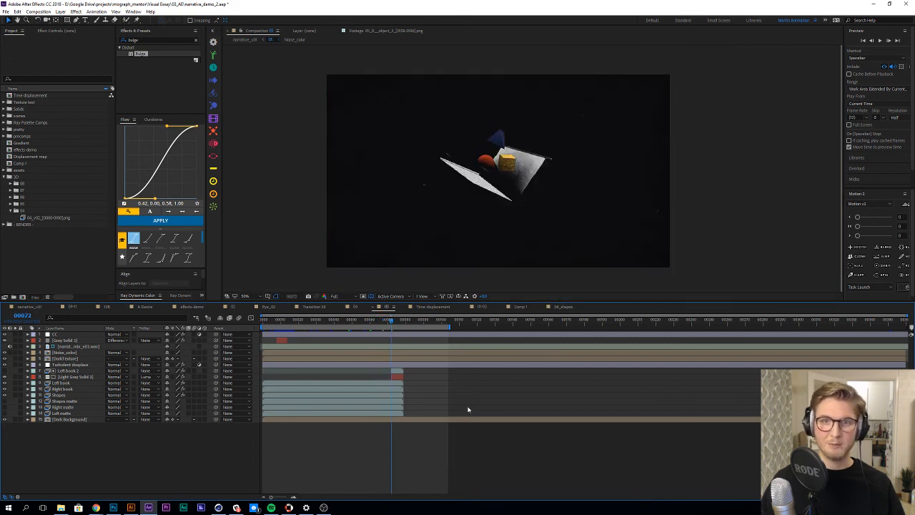
pyautogui.moveTo(389, 324); pyautogui.dragTo(386, 324)
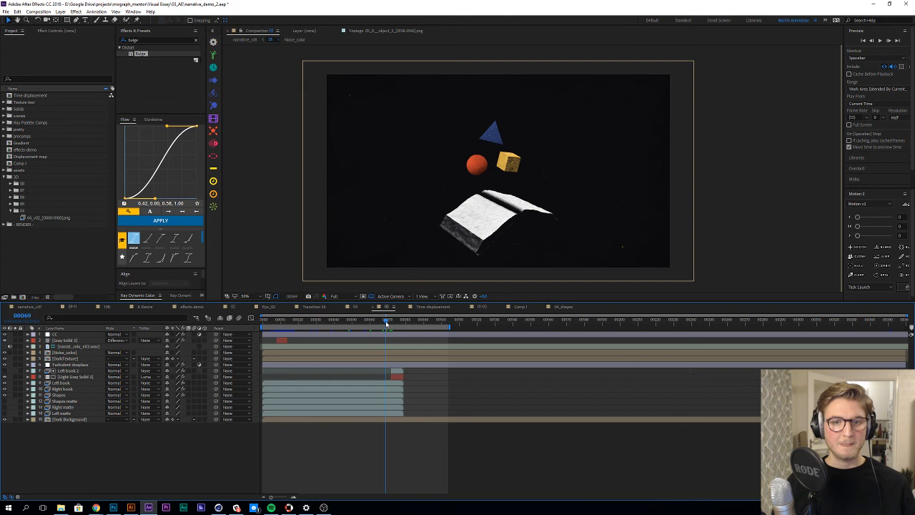
pyautogui.moveTo(386, 323); pyautogui.dragTo(375, 323)
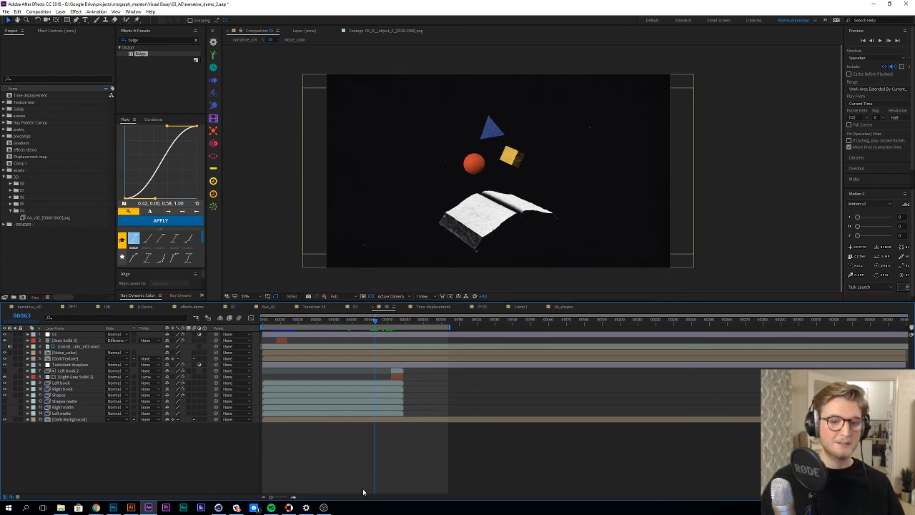
# Step: Switch to the Chrome window with the Topics slide and open the presenter's Vimeo profile in a new tab
pyautogui.click(96, 507)
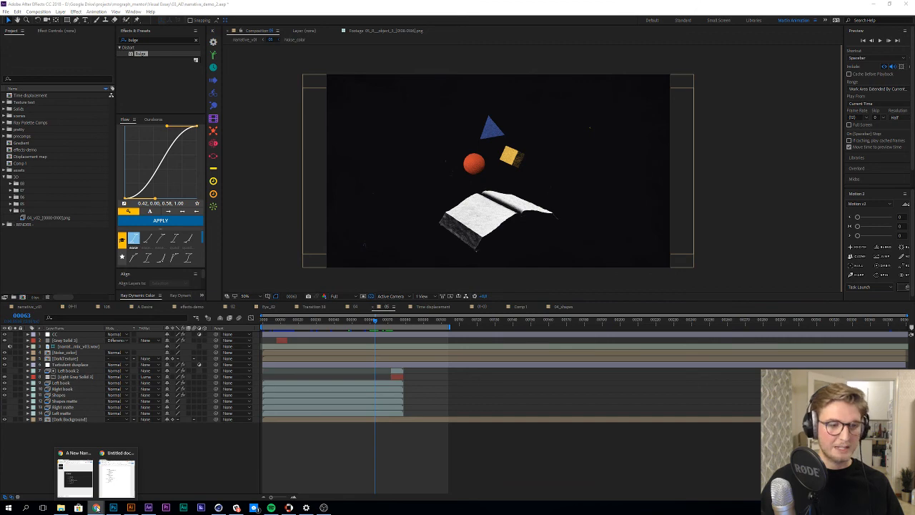
pyautogui.click(75, 476)
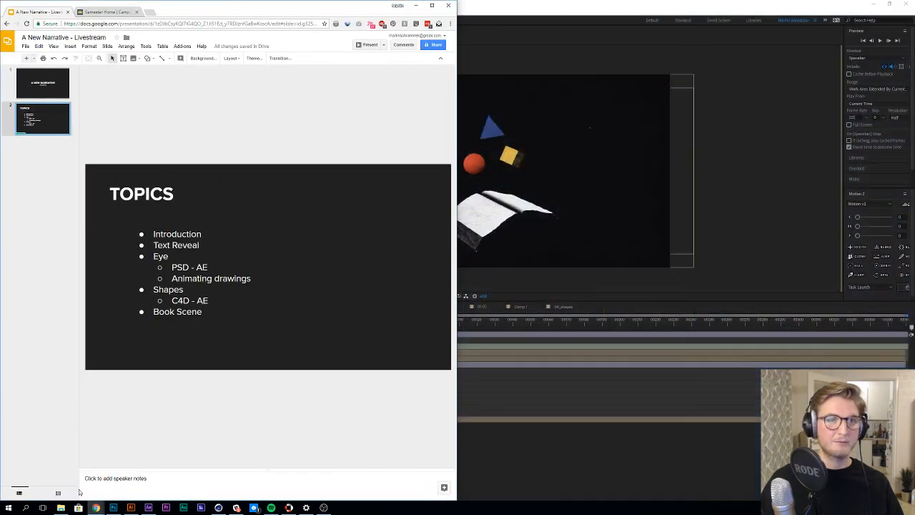
pyautogui.click(150, 12)
pyautogui.write('vimeo')
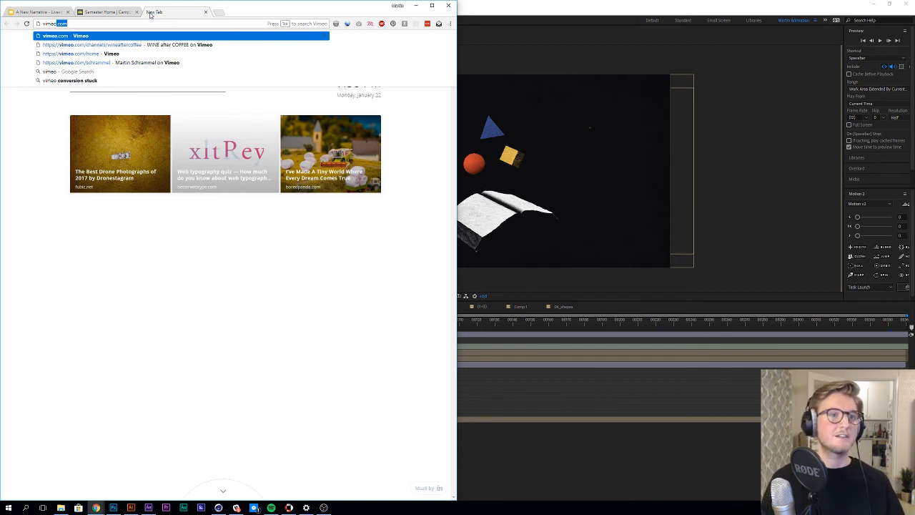
pyautogui.press('Down')
pyautogui.press('Down')
pyautogui.press('Down')
pyautogui.press('Return')
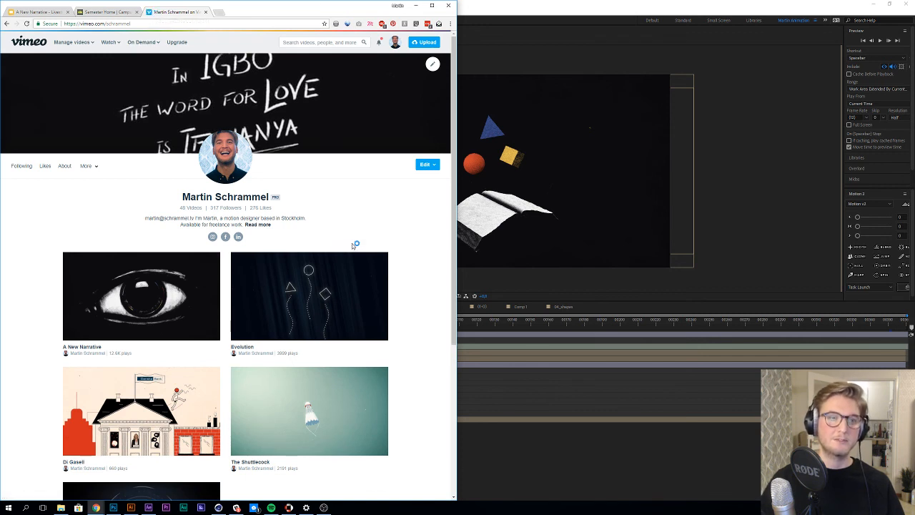
# Step: Close the Vimeo tab, return to After Effects and bring up the recording application
pyautogui.click(206, 13)
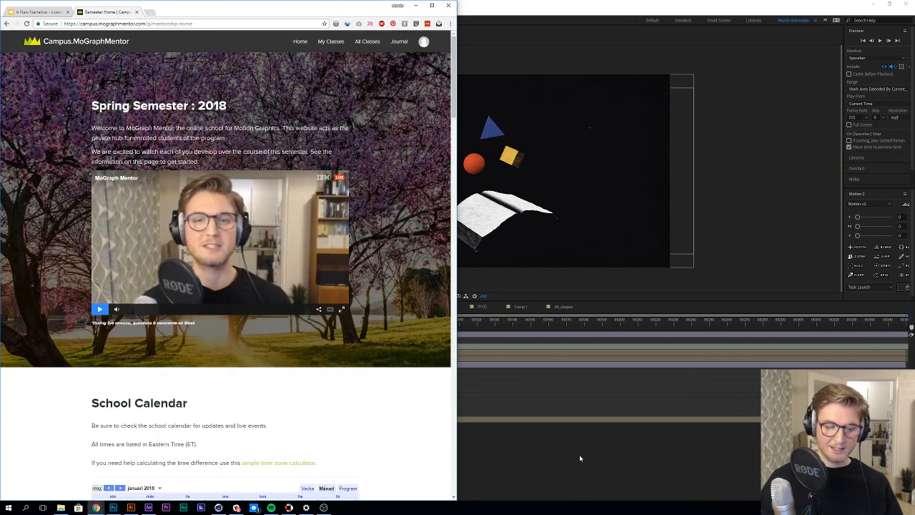
pyautogui.click(584, 394)
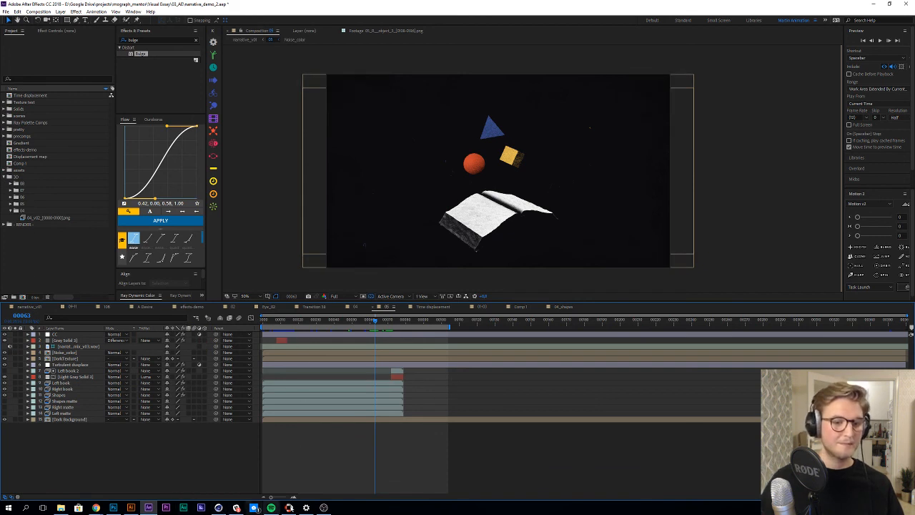
pyautogui.click(324, 507)
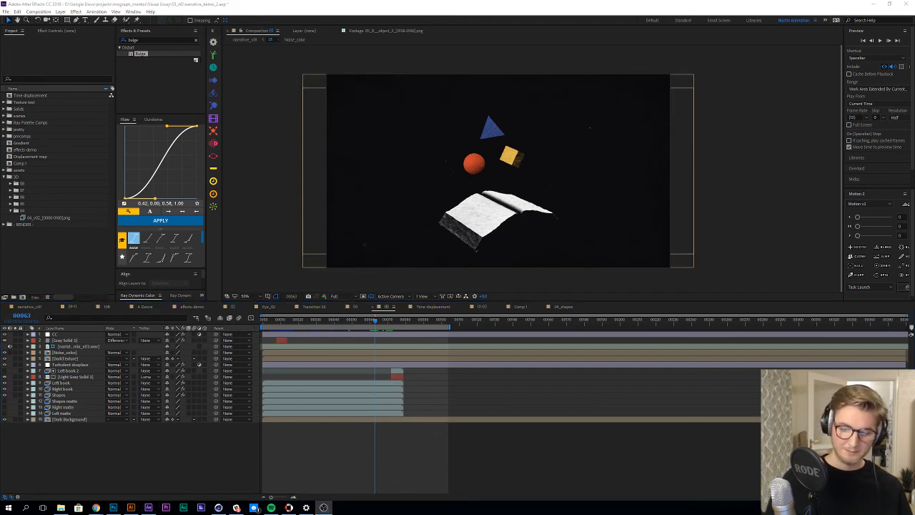